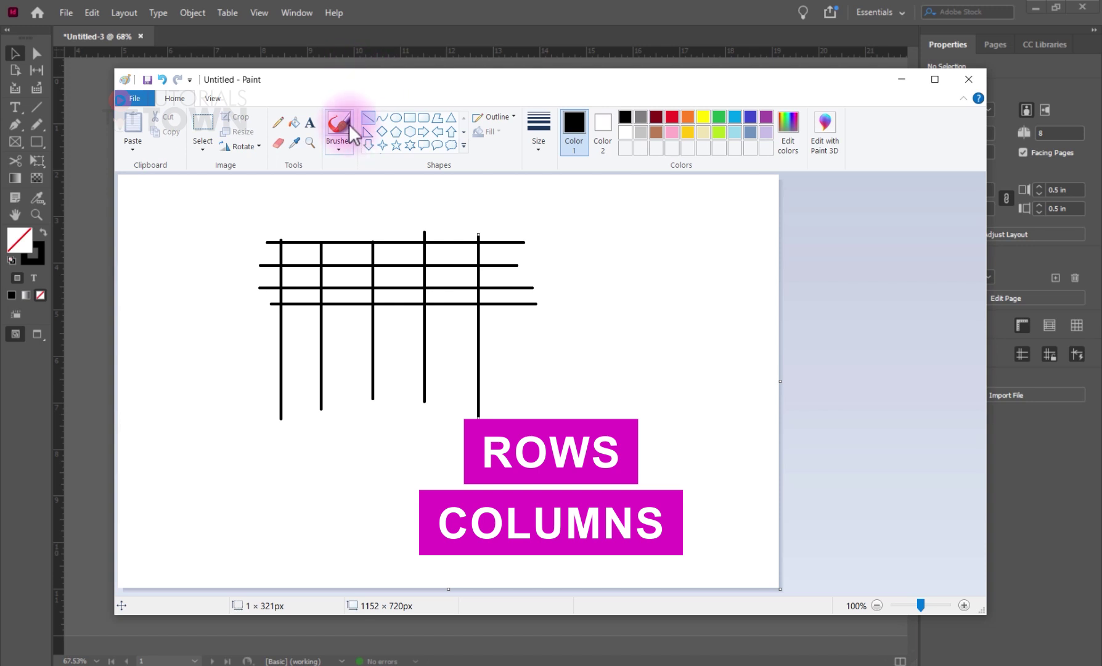
Scribble over the sketched grid's first cell in black and outline the whole table area in red with the brush.
mouse_move(279, 262)
mouse_down()
mouse_move(283, 246)
mouse_move(315, 256)
mouse_up()
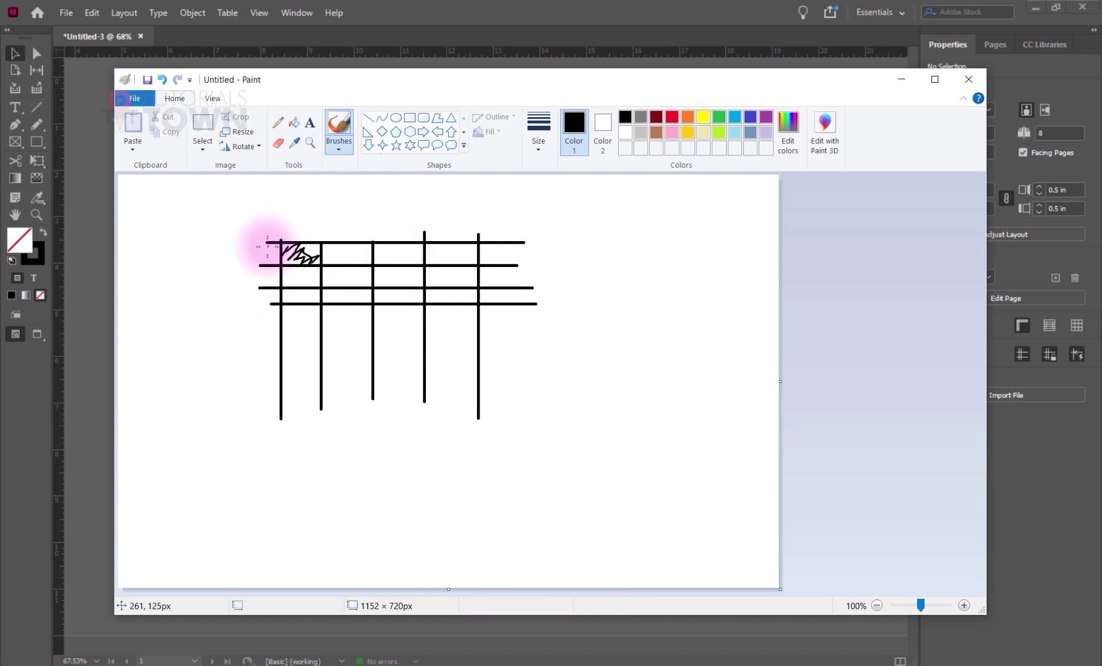
click(672, 116)
mouse_move(269, 232)
mouse_down()
mouse_move(267, 319)
mouse_move(504, 307)
mouse_move(497, 229)
mouse_move(265, 233)
mouse_up()
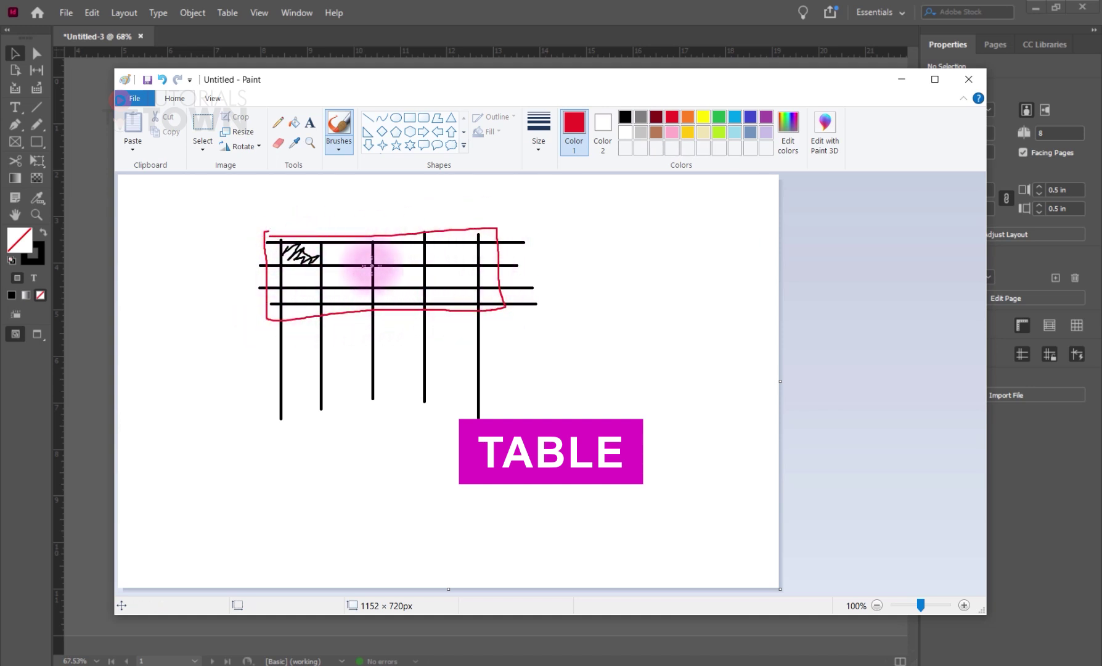
Annotate the sketched table in red with column arrows labelled C, row arrows labelled R, and a scribbled cell in the first column.
mouse_move(297, 196)
mouse_down()
mouse_move(301, 246)
mouse_move(291, 233)
mouse_move(315, 220)
mouse_move(350, 285)
mouse_move(364, 246)
mouse_up()
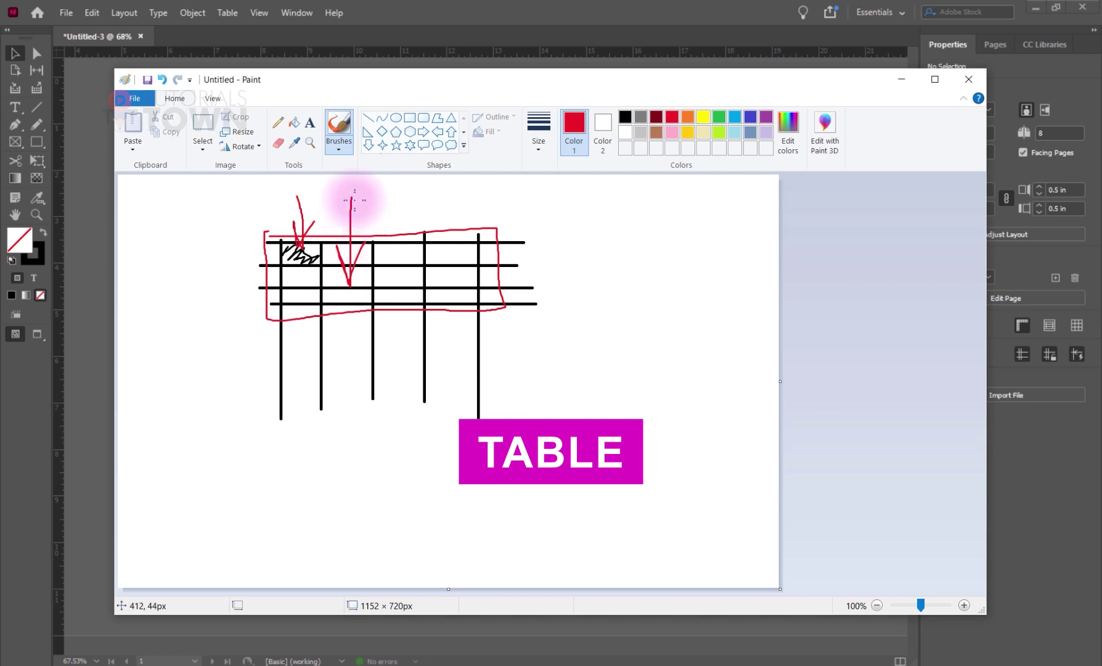
drag(373, 185, 377, 201)
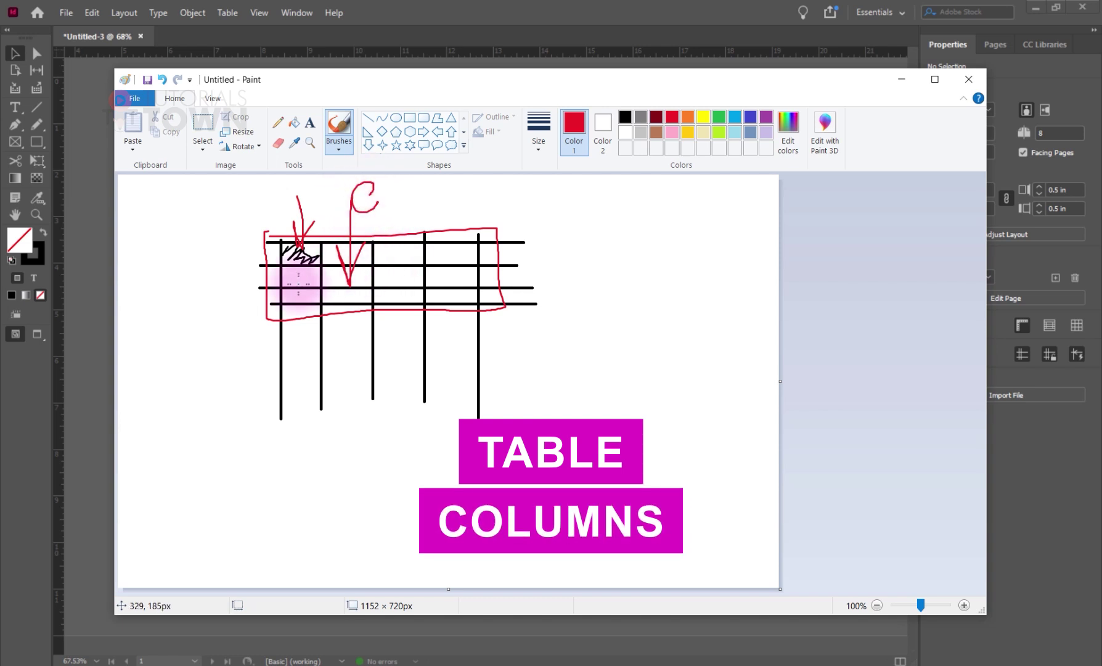
mouse_move(536, 278)
mouse_down()
mouse_move(434, 273)
mouse_move(455, 263)
mouse_up()
mouse_move(543, 252)
mouse_down()
mouse_move(455, 254)
mouse_move(466, 242)
mouse_up()
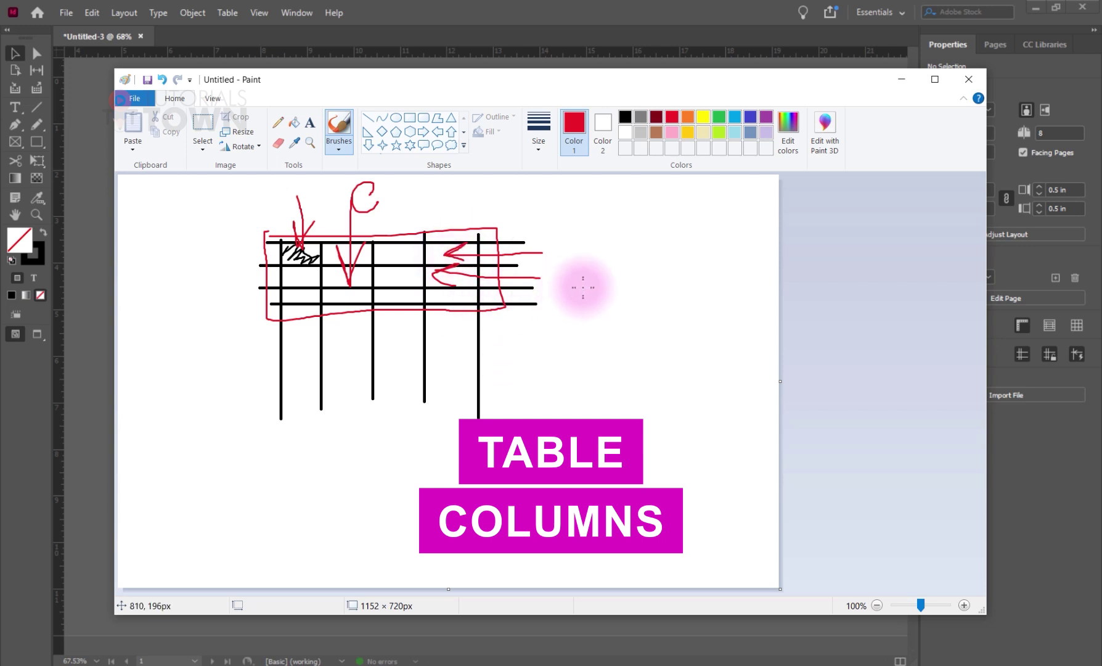
drag(553, 241, 555, 271)
drag(553, 243, 574, 266)
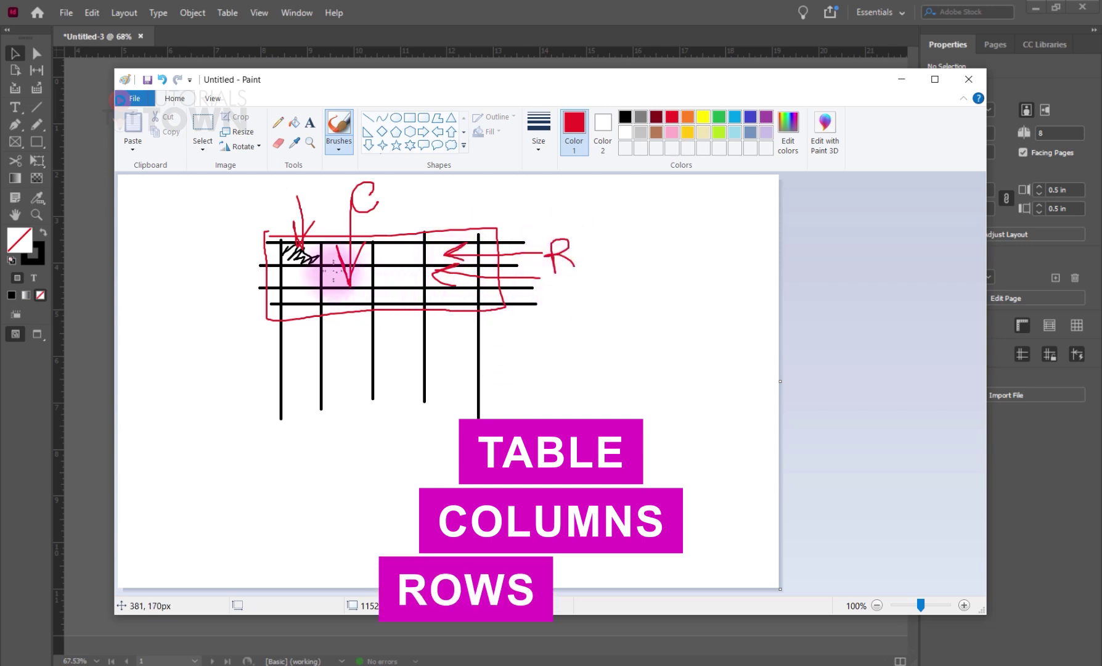
mouse_move(283, 285)
mouse_down()
mouse_move(307, 286)
mouse_move(301, 305)
mouse_up()
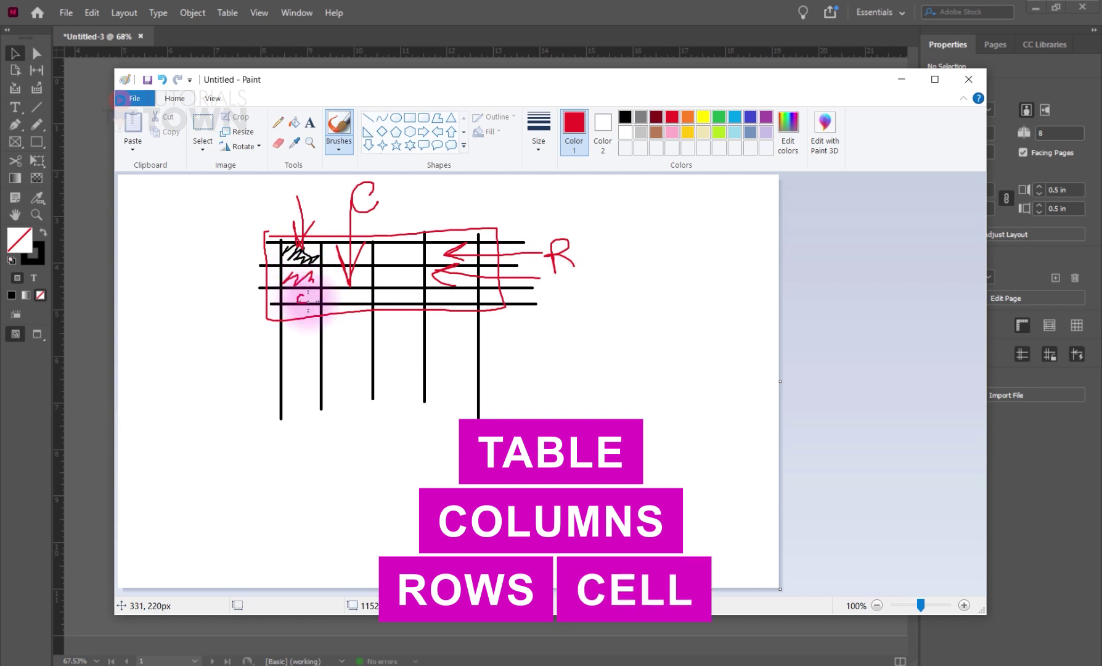
Switch to Chrome and examine the Vivo X80 detailed specifications table, including its Processor, Chipset and Display entries.
click(493, 28)
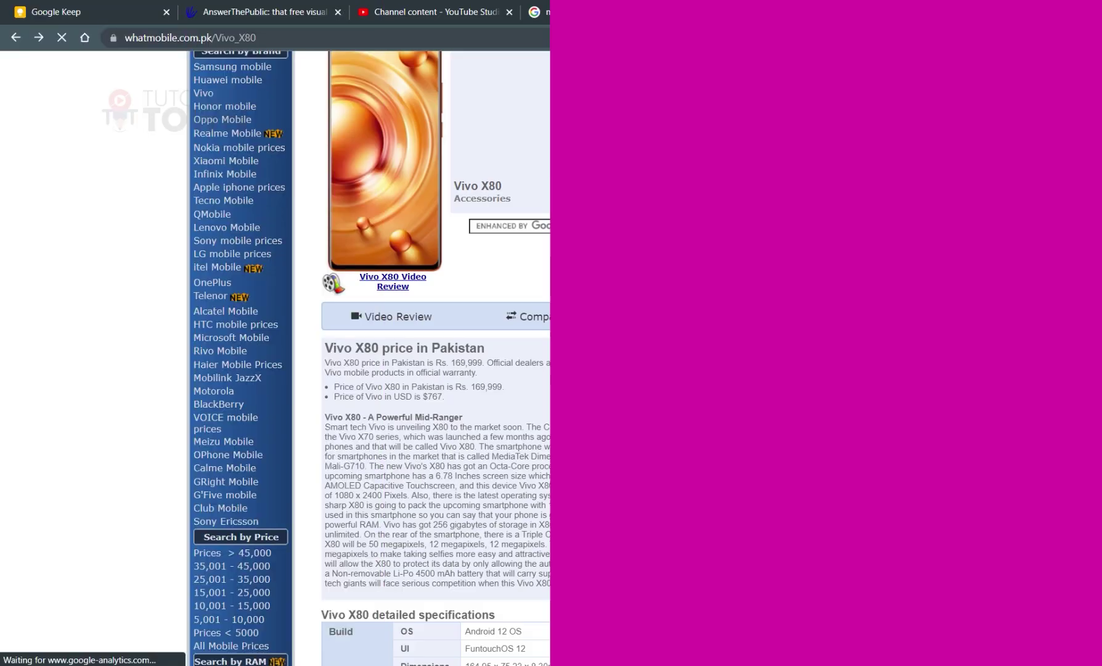
scroll(700, 410, down, 2)
scroll(700, 410, up, 5)
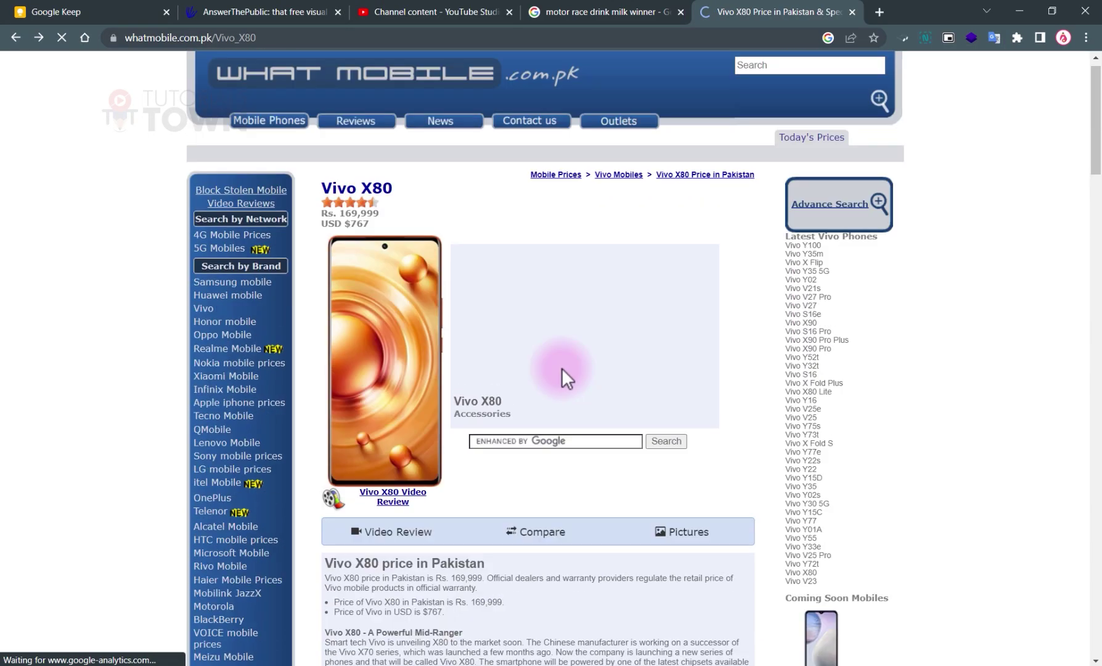
scroll(561, 424, down, 10)
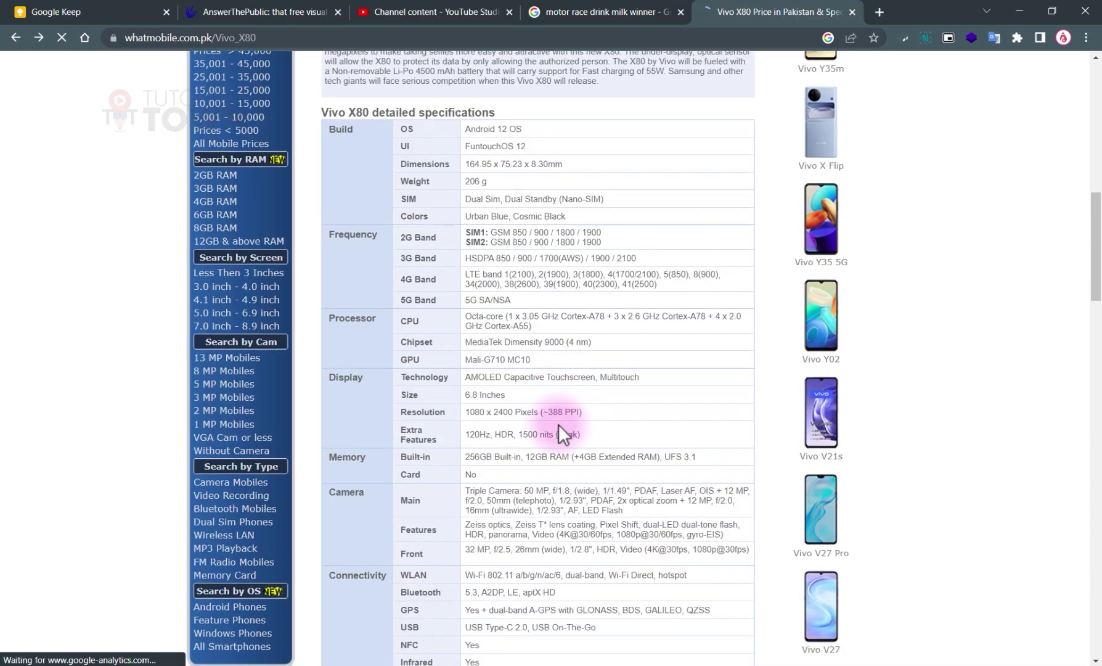
drag(337, 128, 554, 349)
click(608, 352)
drag(356, 319, 328, 318)
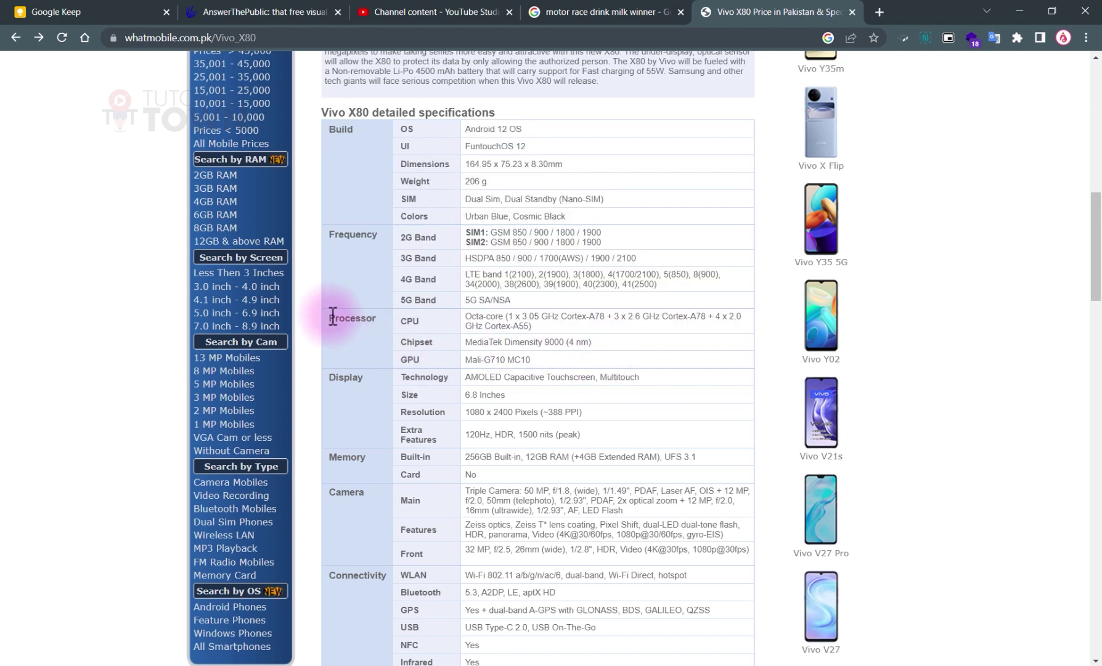
double_click(415, 321)
drag(407, 342, 435, 343)
scroll(351, 406, down, 3)
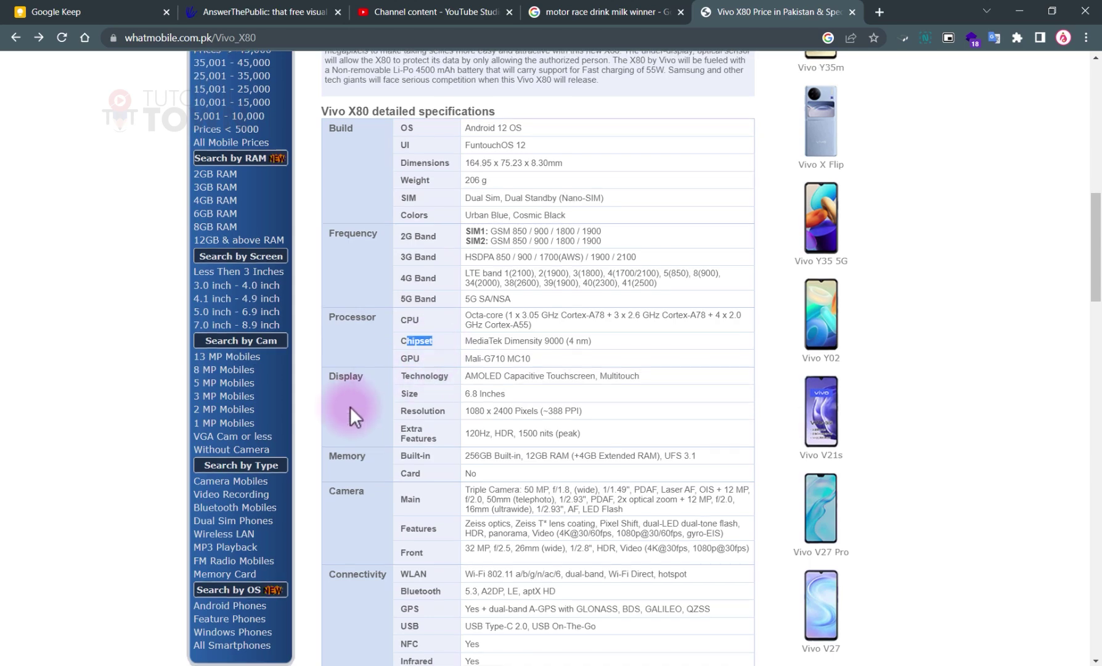
drag(336, 162, 359, 162)
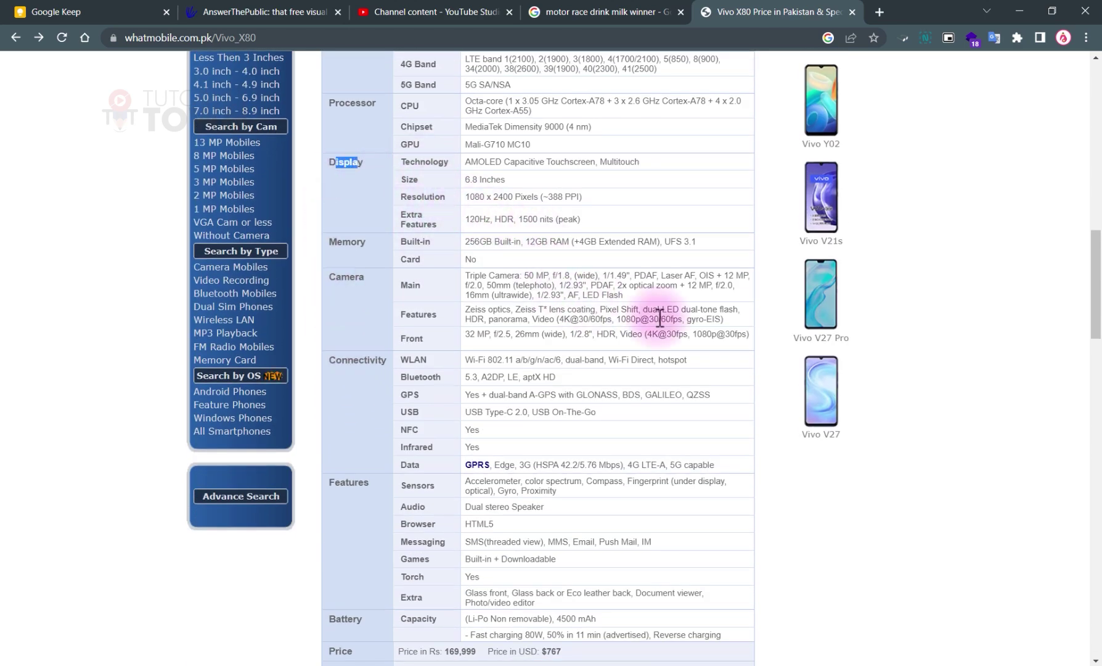
scroll(653, 326, down, 7)
scroll(655, 335, up, 6)
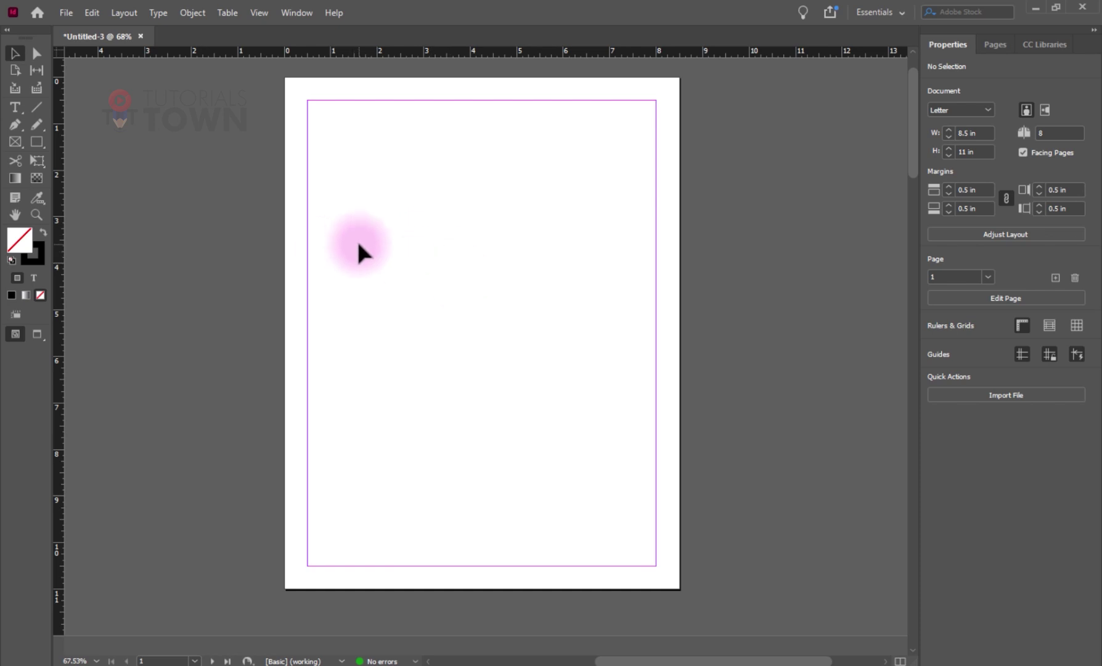
Activate the Type tool in the InDesign document.
click(216, 14)
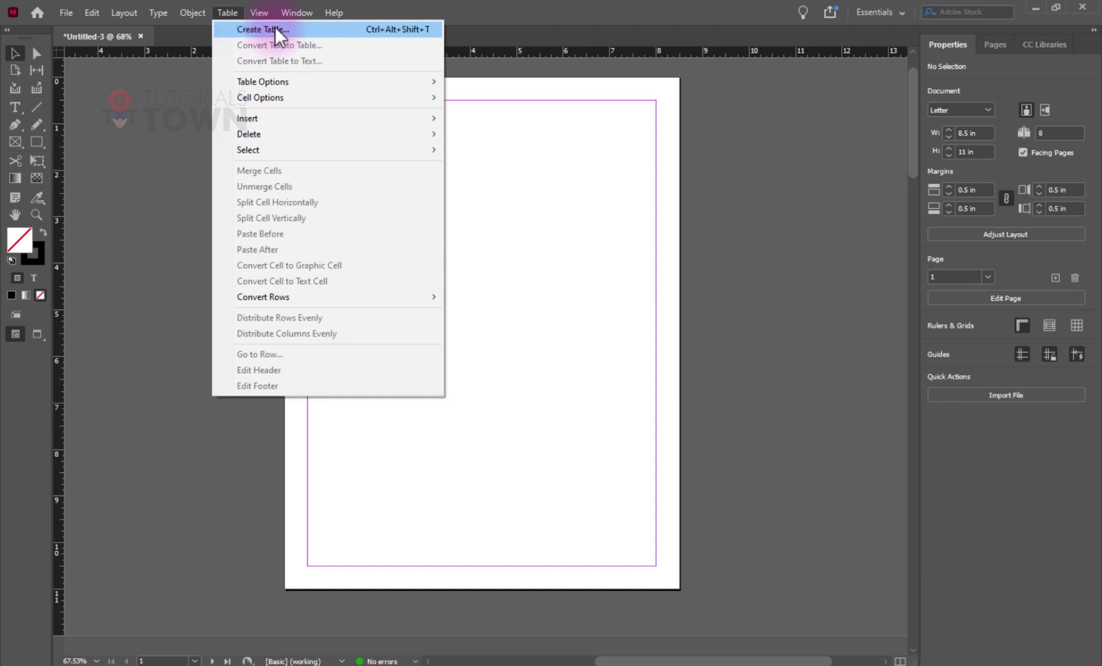
click(443, 1)
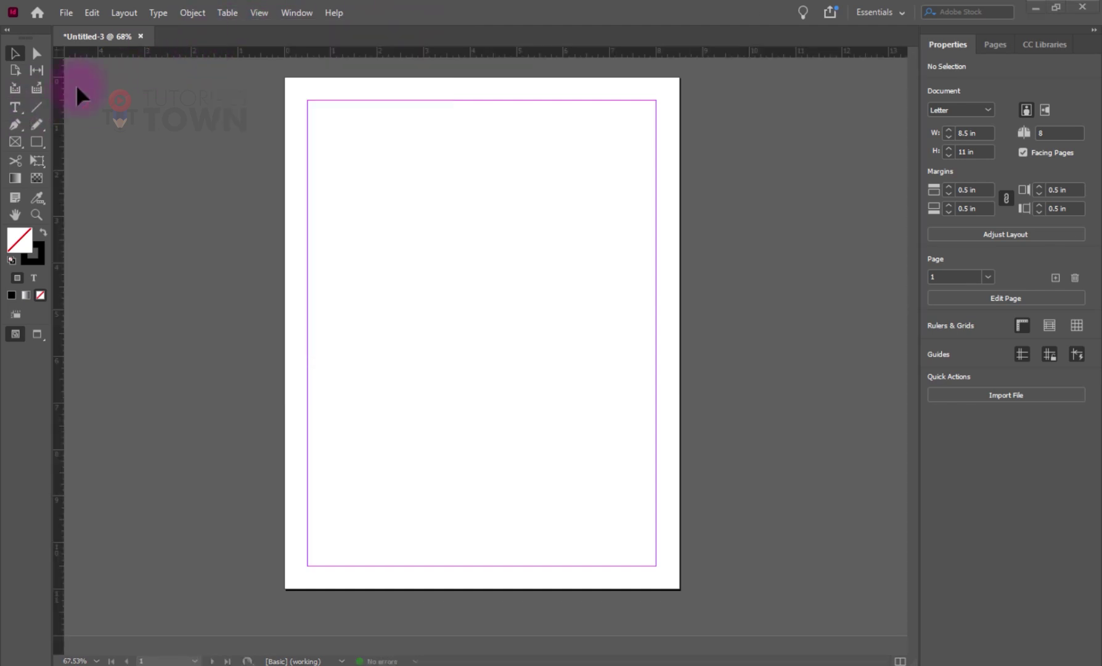
click(15, 109)
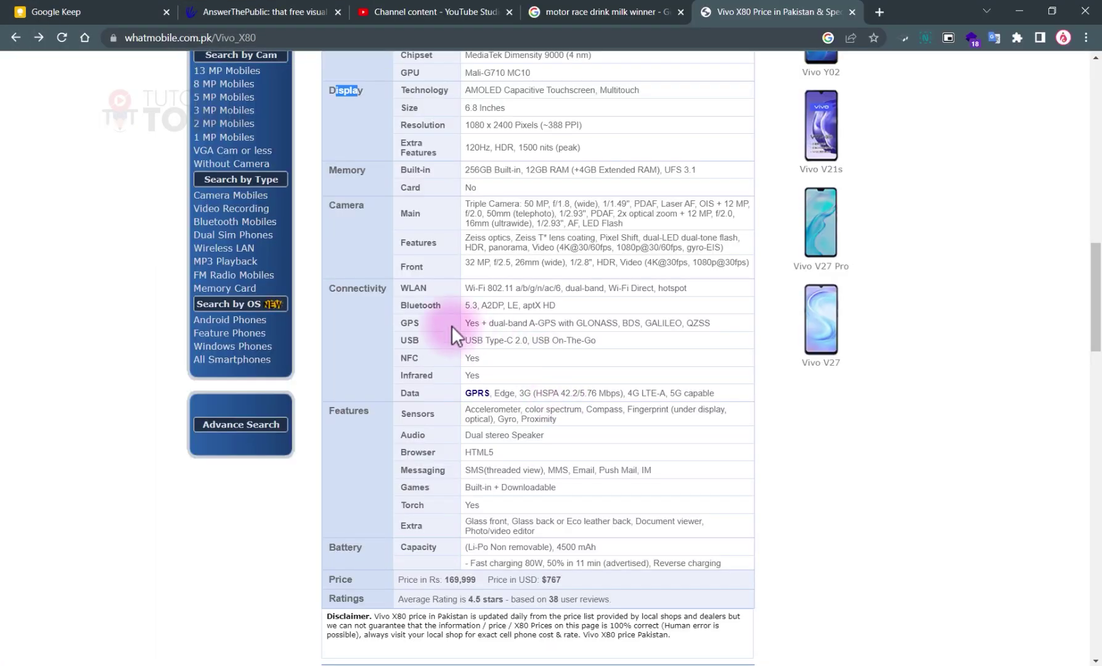
Examine the Memory to Connectivity rows of the phone specifications table in Chrome and return to InDesign.
scroll(451, 325, down, 7)
scroll(451, 325, up, 7)
scroll(451, 325, up, 1)
drag(480, 241, 535, 414)
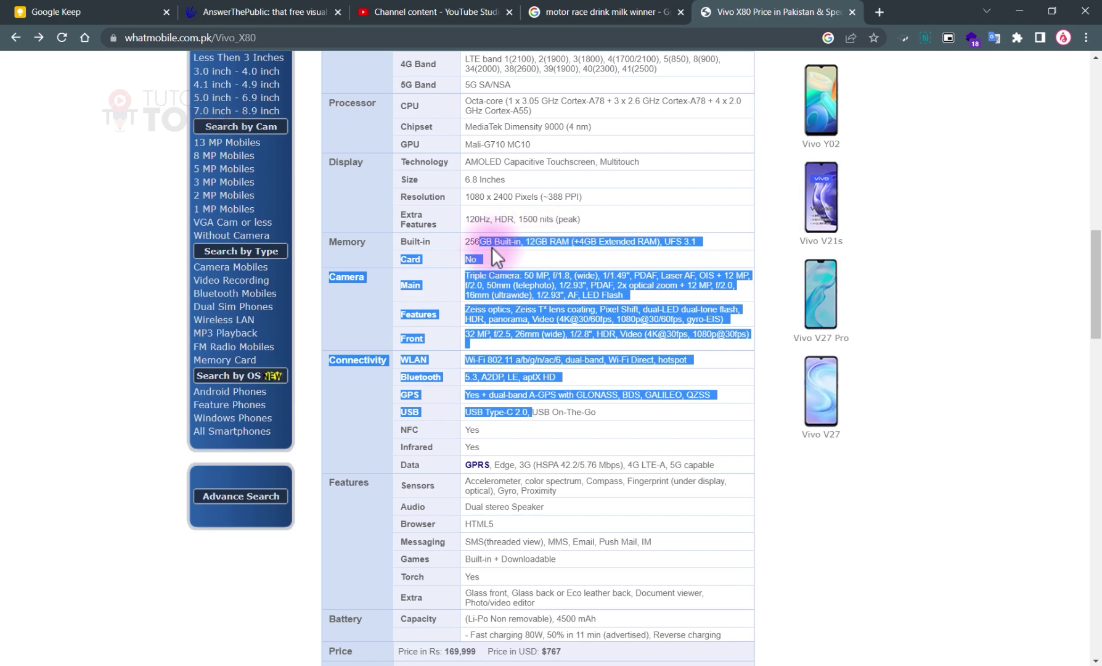
click(1017, 9)
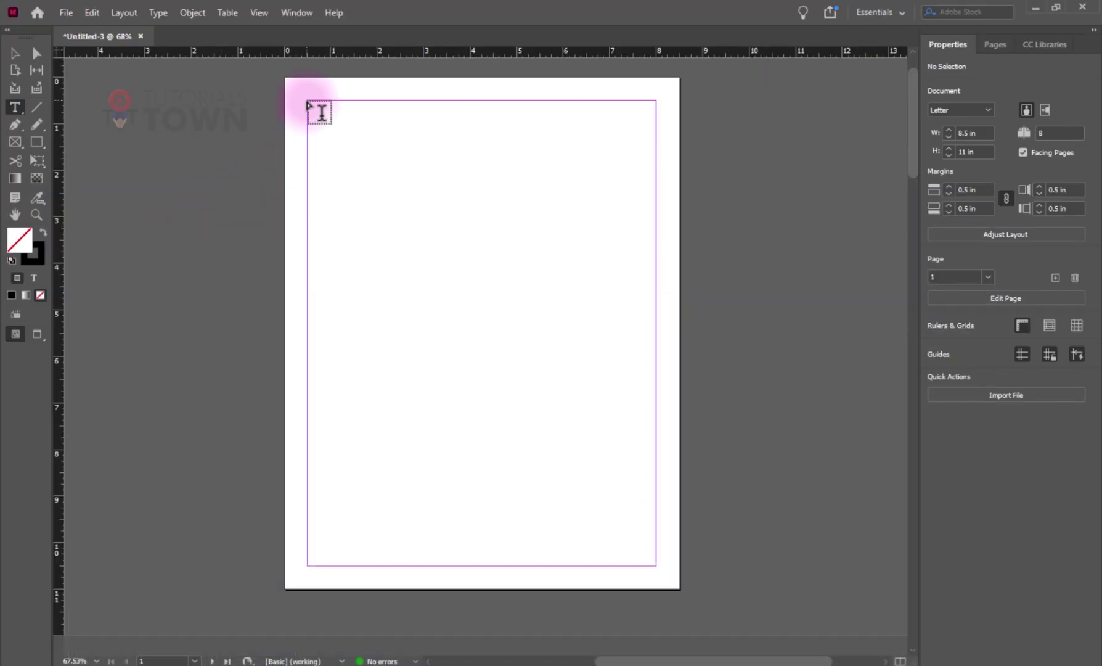
Draw a text frame about 4.6 in wide from the page's upper-left margin corner to the bottom margin and place the cursor in it.
click(226, 13)
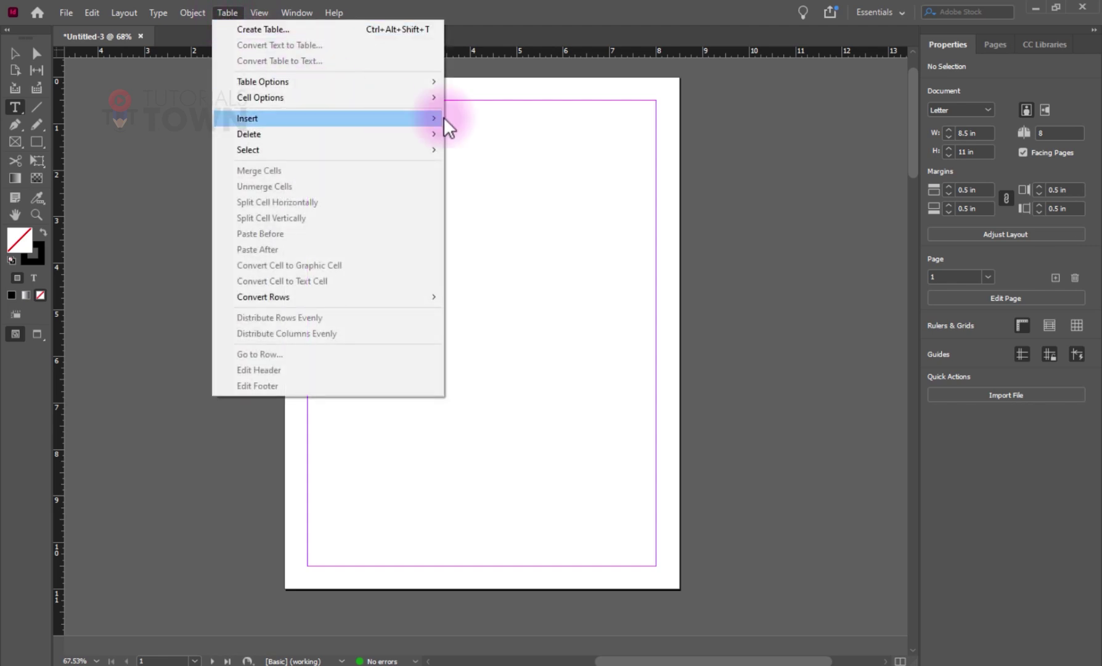
click(487, 103)
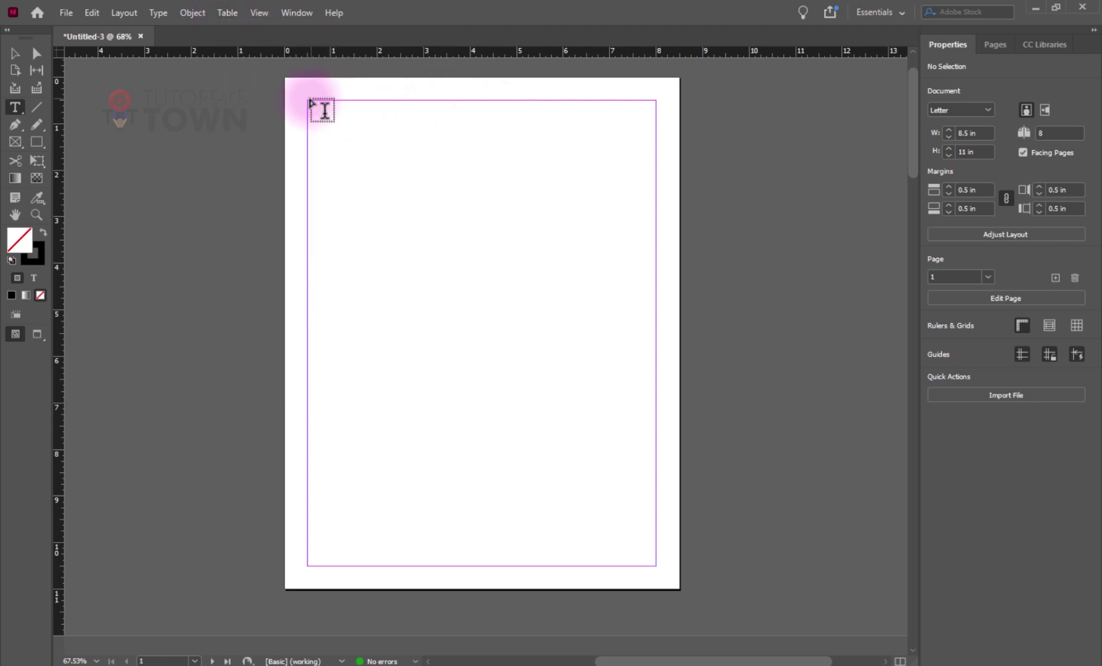
drag(321, 107, 525, 563)
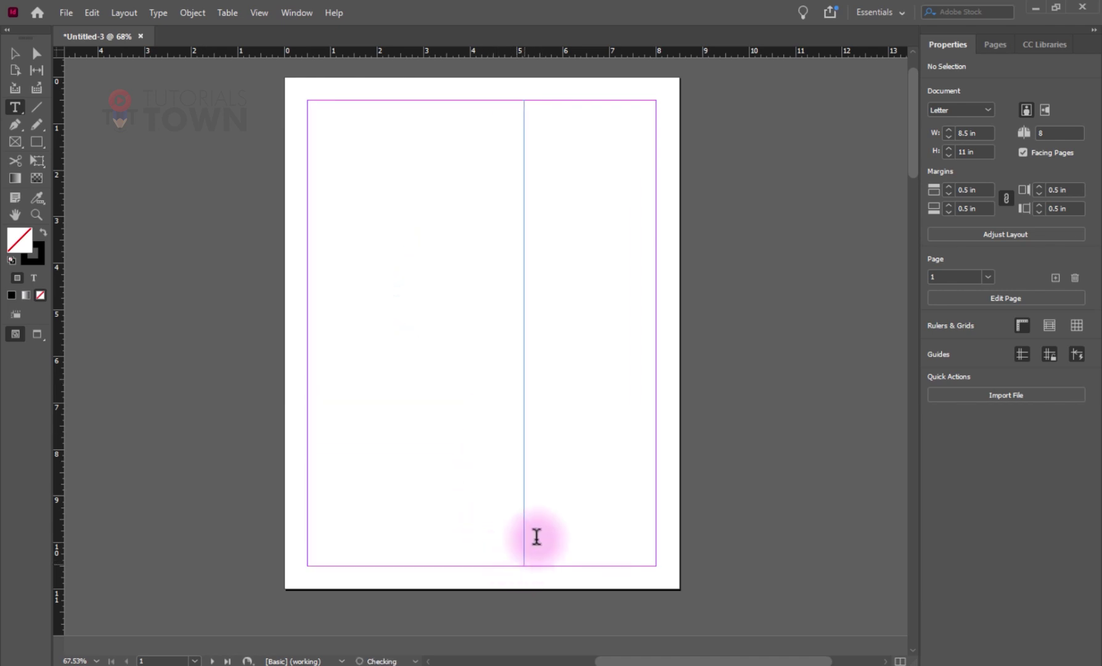
click(312, 102)
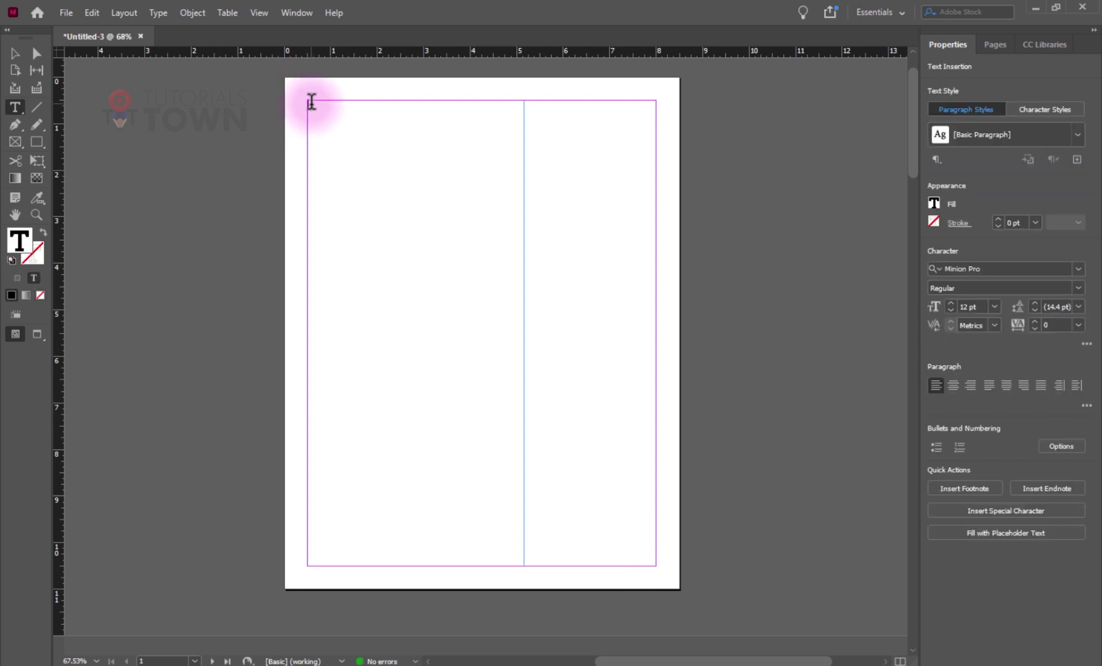
Insert a [Basic Table] with 4 body rows, 4 columns, 2 header rows and 1 footer row into the text frame.
click(234, 14)
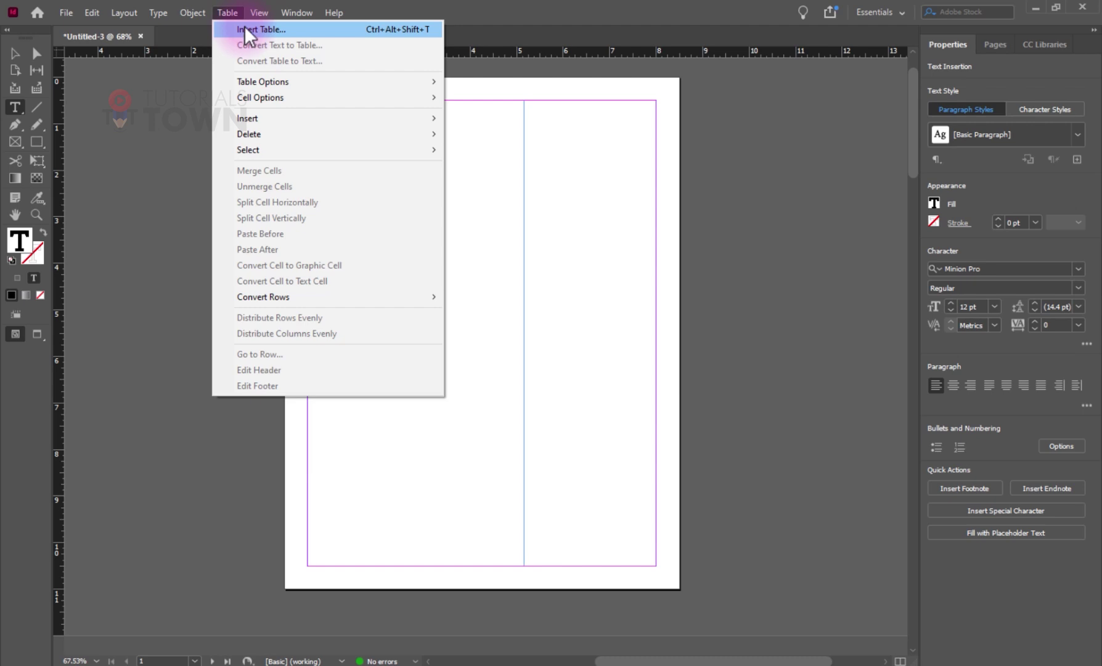
mouse_move(260, 13)
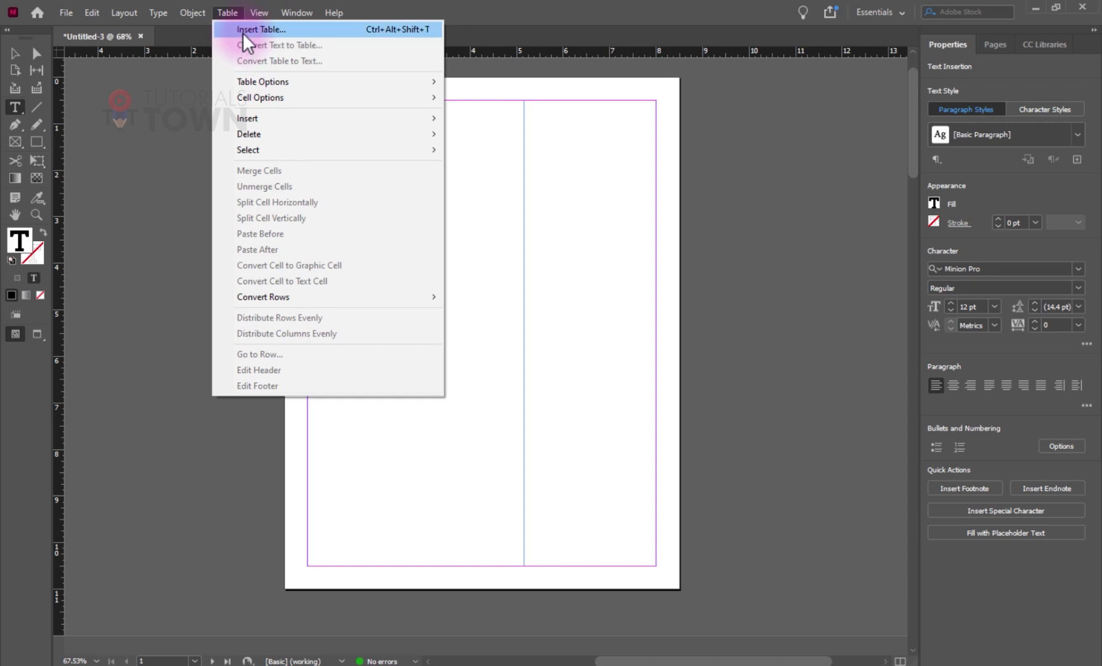
click(242, 32)
drag(484, 256, 130, 109)
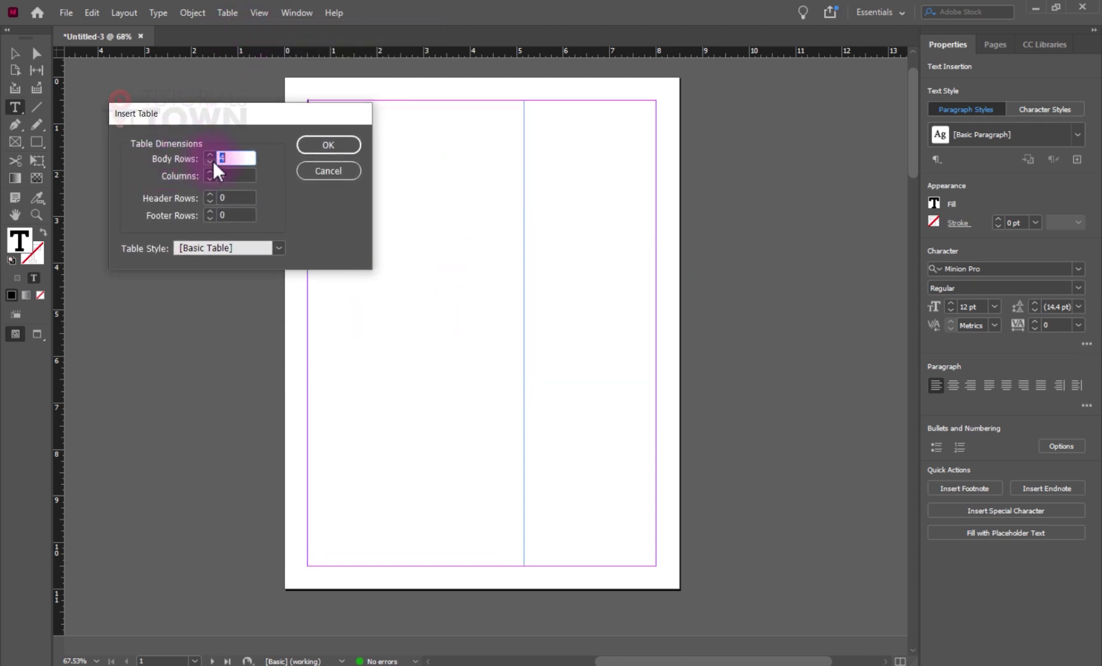
key(Tab)
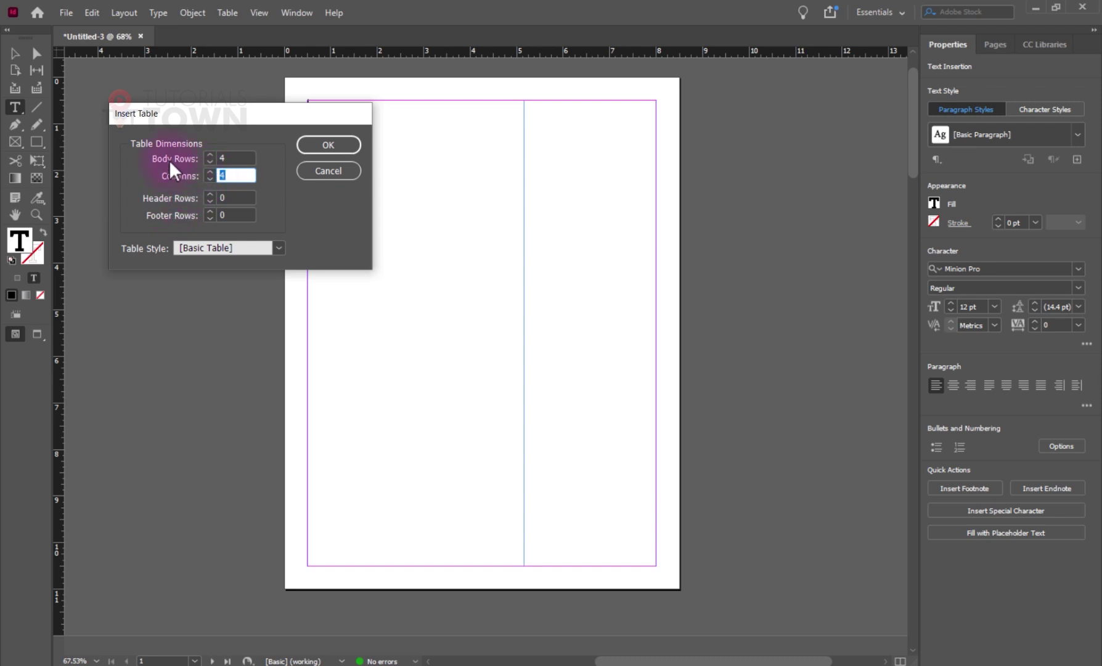
key(shift+Tab)
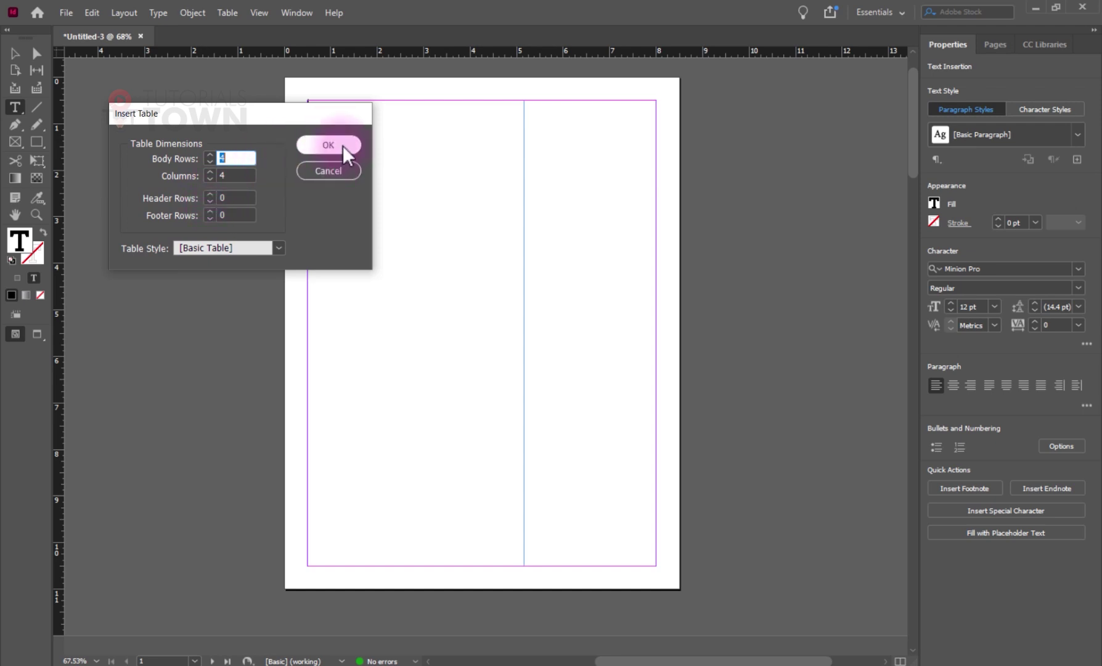
key(Tab)
key(Tab)
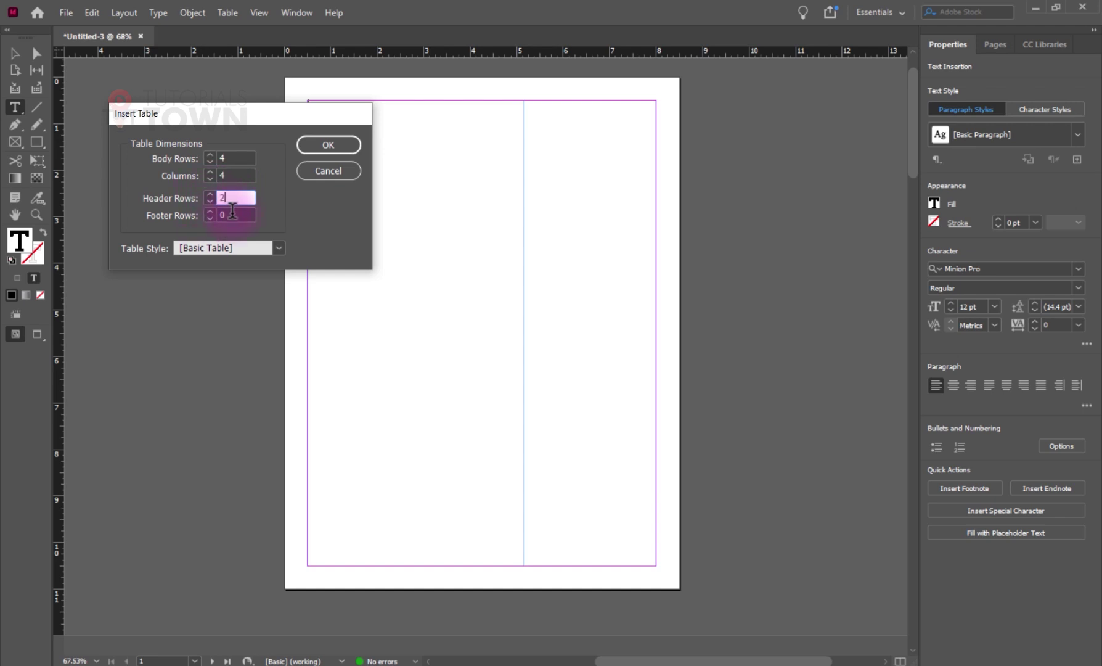
key(Tab)
text(1)
key(Tab)
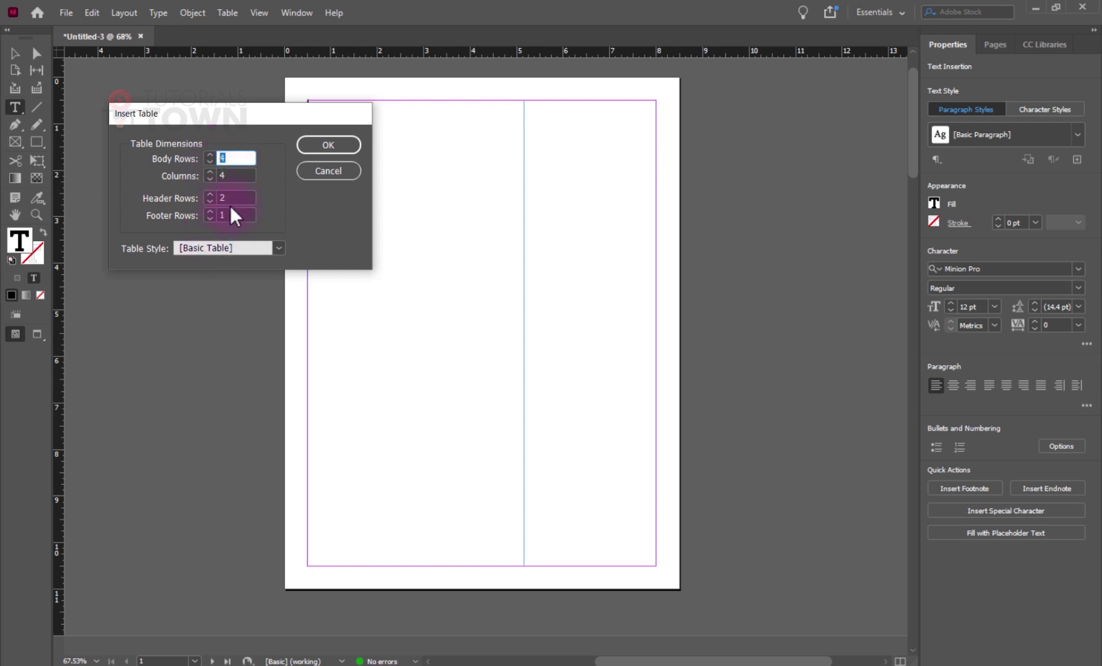
click(326, 145)
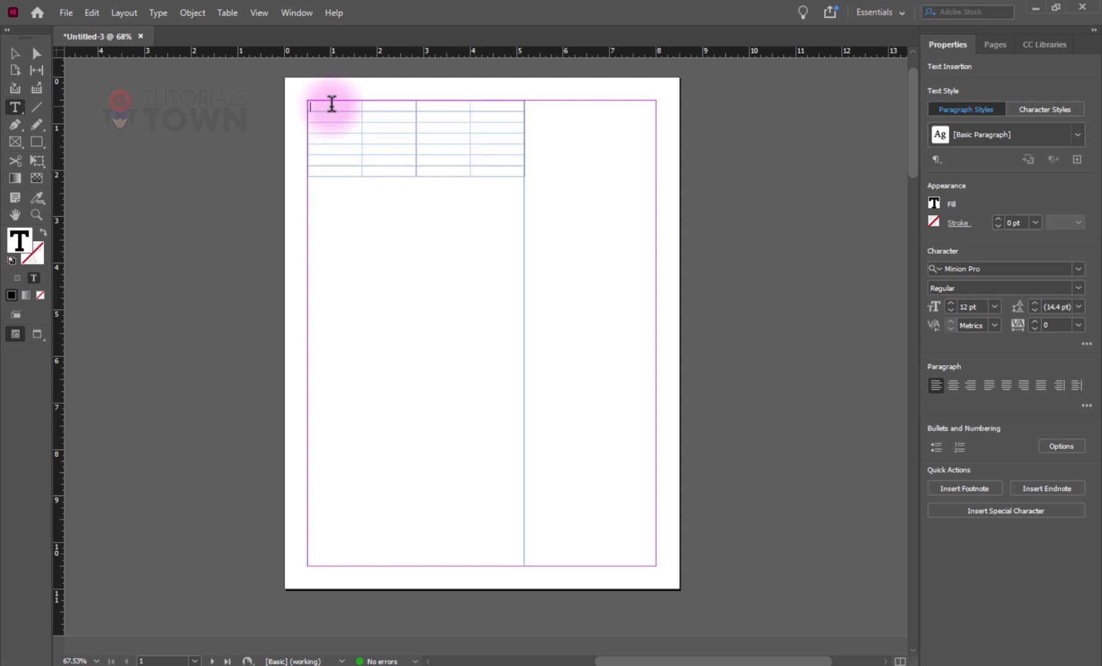
Highlight the table's two header rows and its four body rows in turn to examine the table structure.
drag(330, 104, 507, 104)
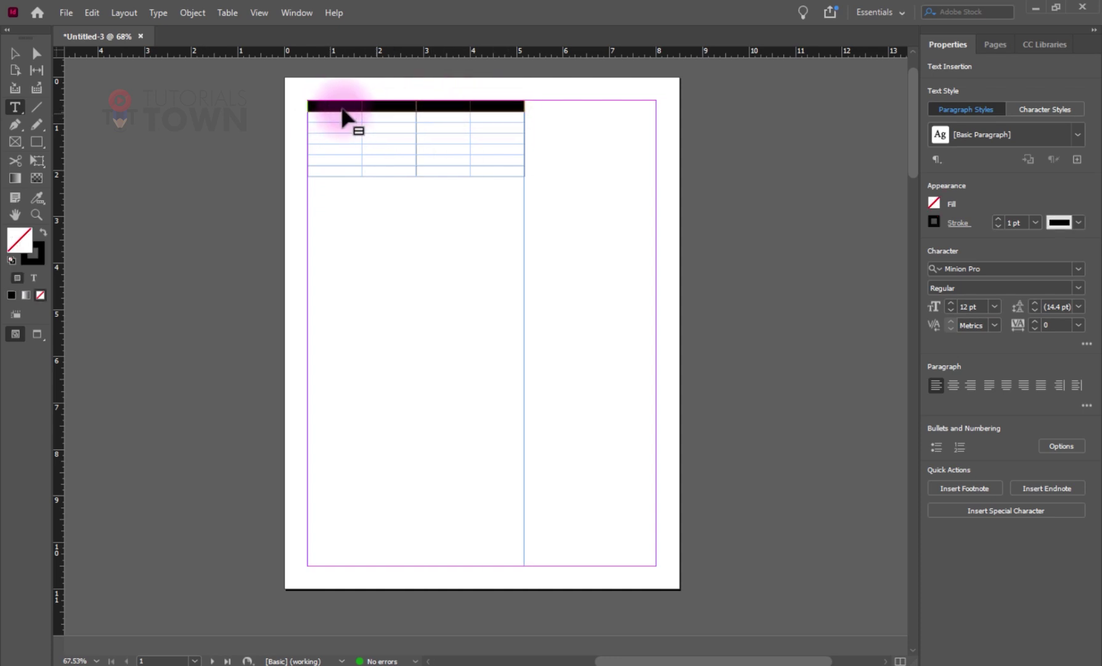
drag(327, 104, 504, 123)
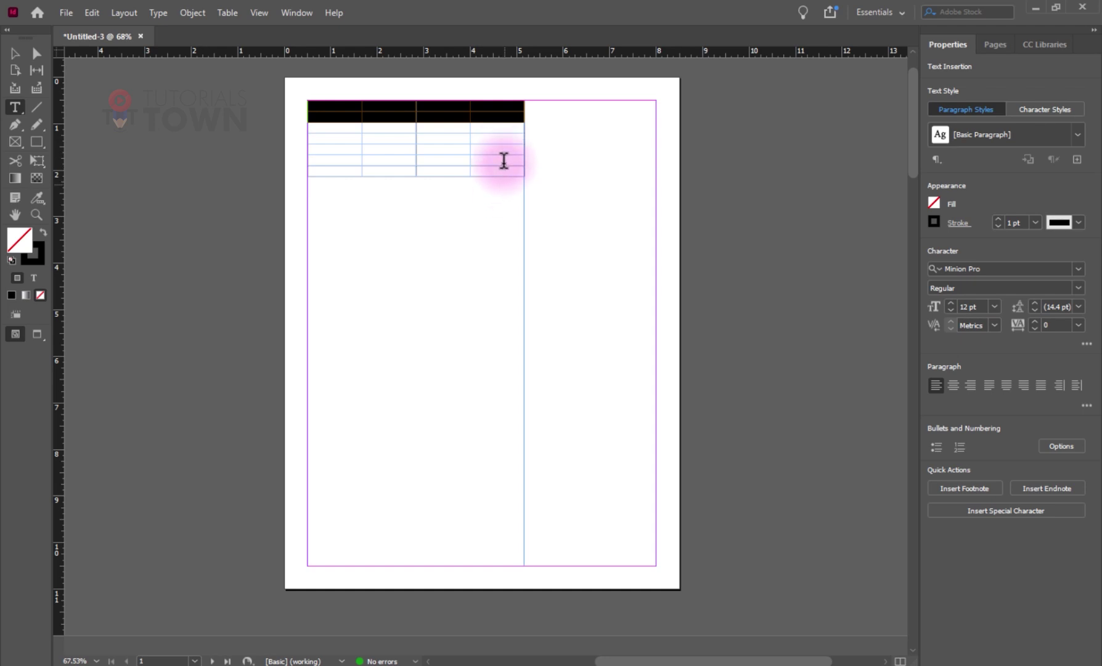
drag(443, 126, 453, 124)
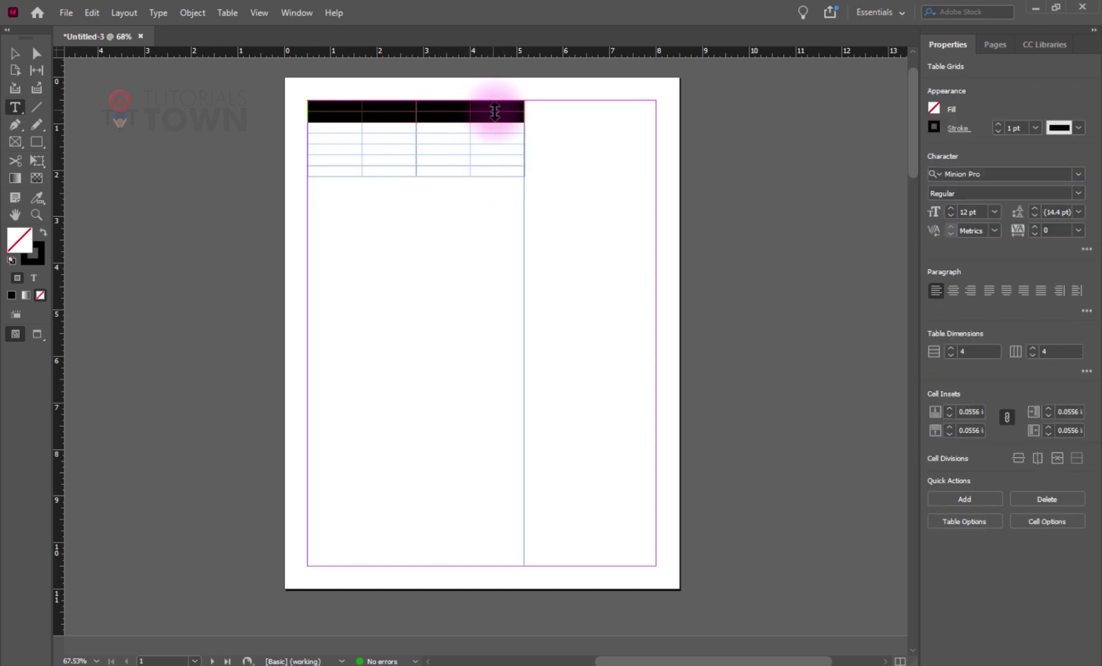
drag(334, 128, 491, 159)
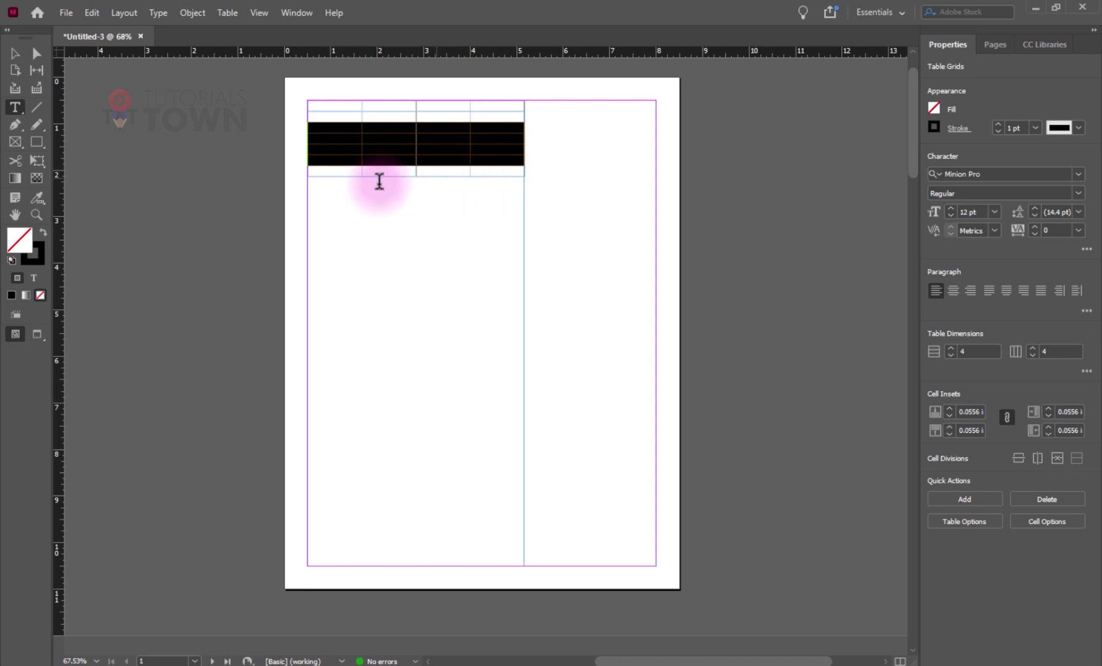
Highlight the table's footer row and the entire table in turn to examine the structure, and clear the selection.
drag(496, 172, 310, 171)
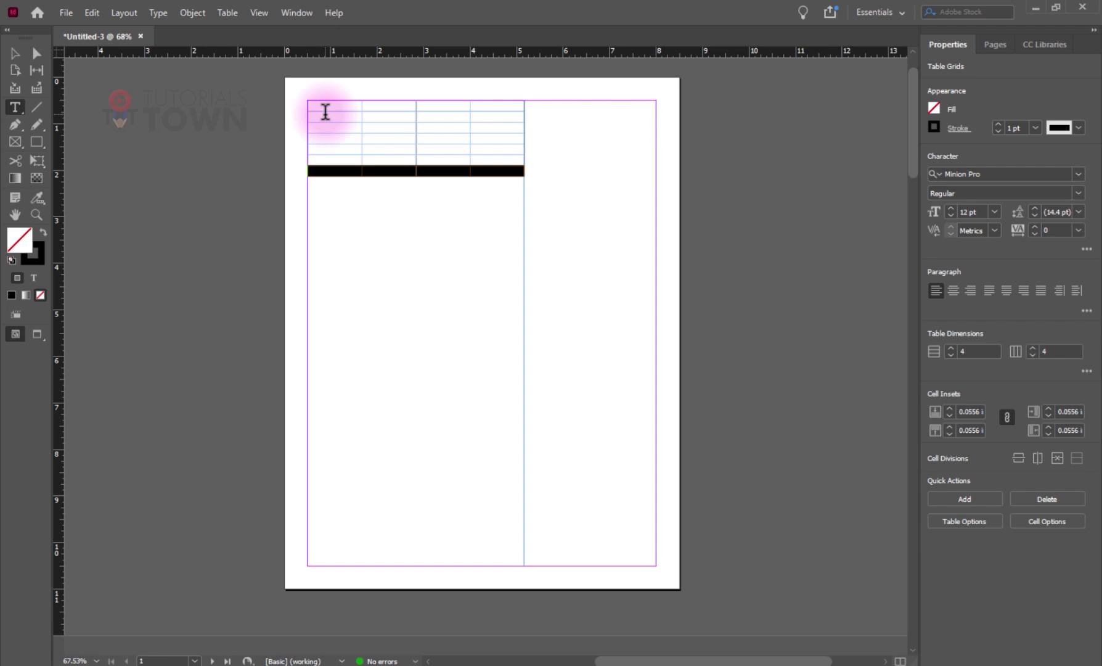
click(228, 11)
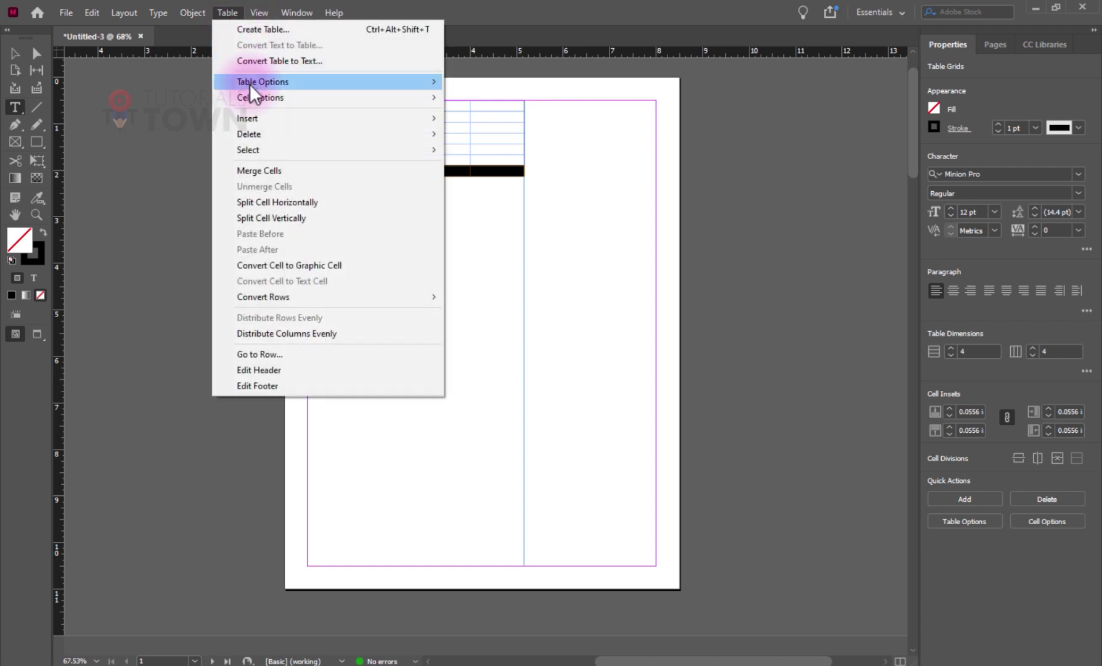
mouse_move(239, 149)
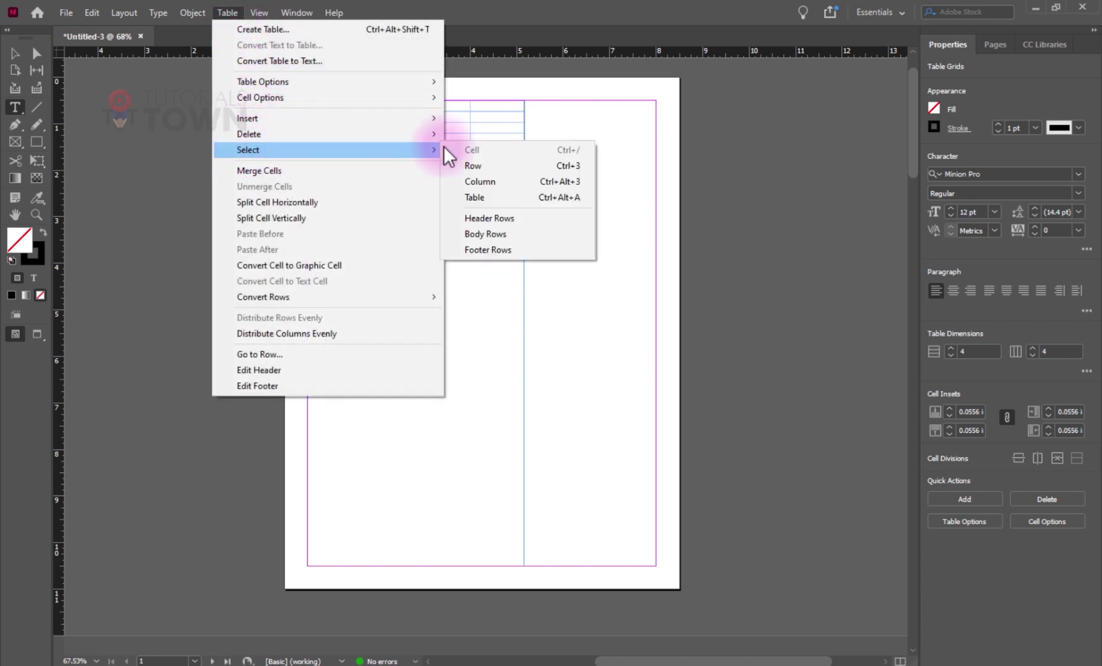
click(470, 197)
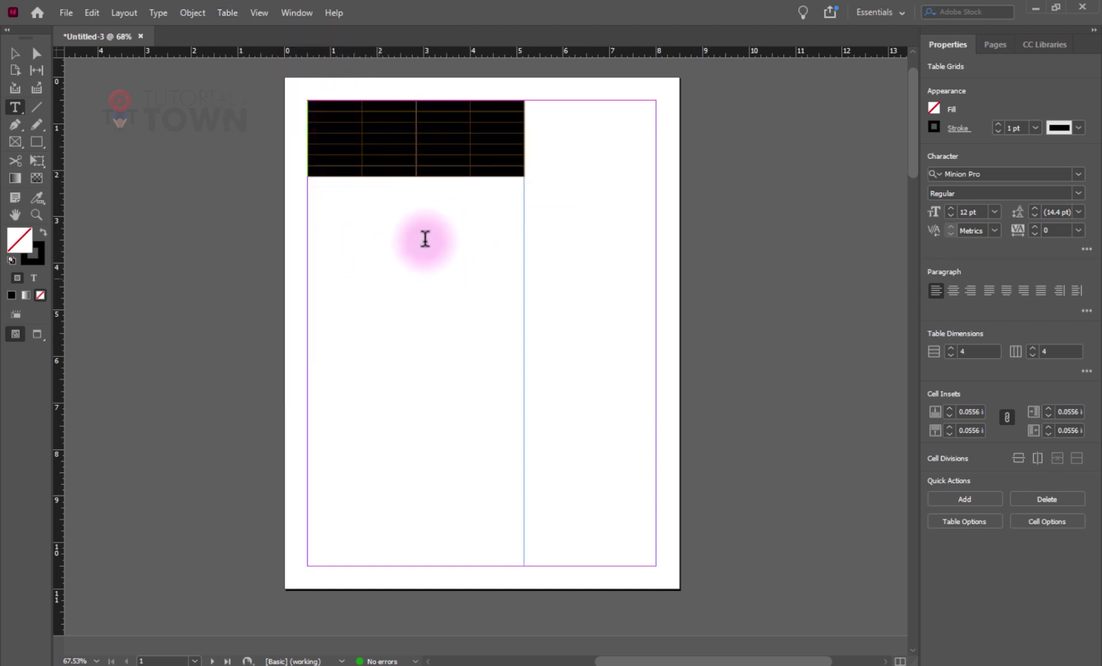
click(360, 157)
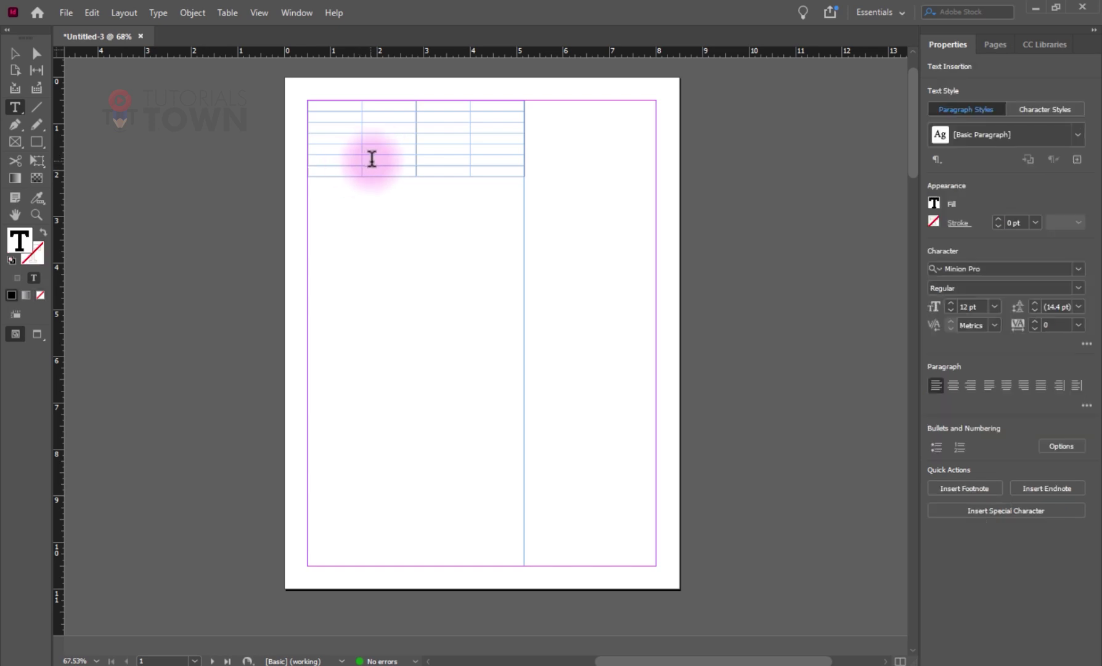
Check the weekday names in the system calendar and enter SUN, MON, TUE and WED across the first header row.
click(333, 104)
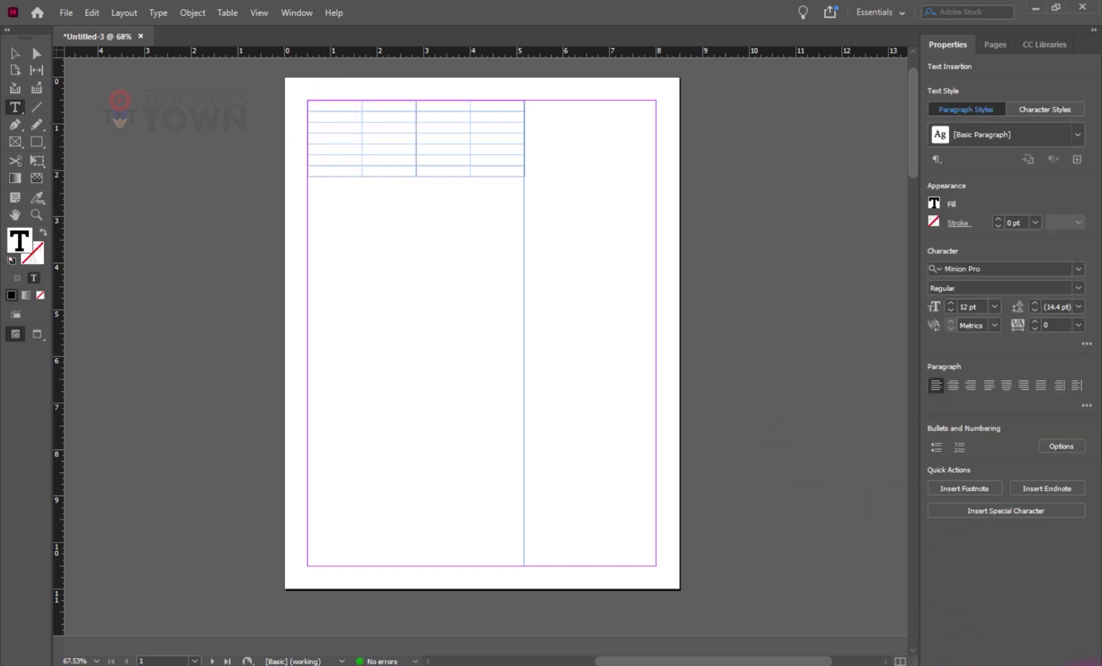
click(1048, 664)
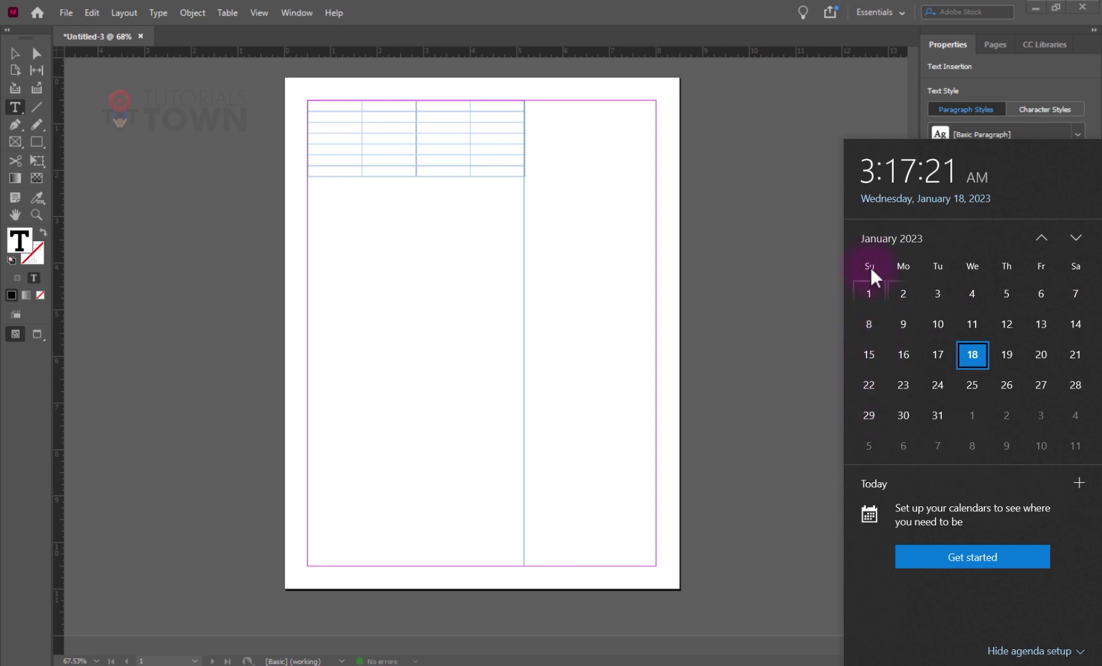
click(323, 111)
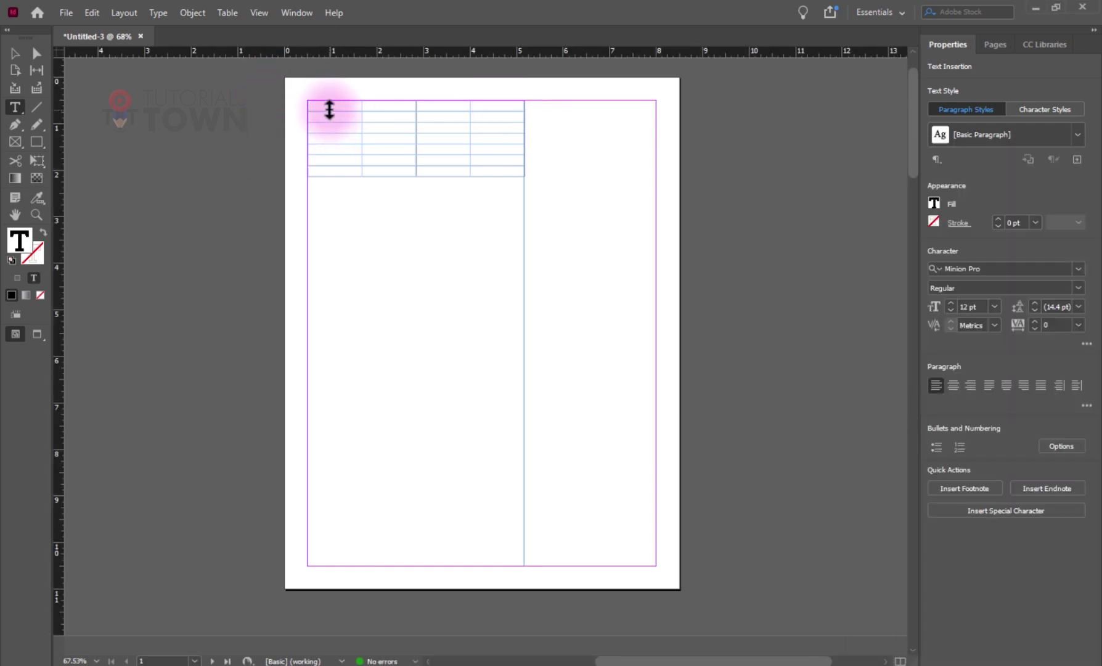
text(SUN)
key(Tab)
text(M)
key(Tab)
text(TU)
key(Tab)
text(WED)
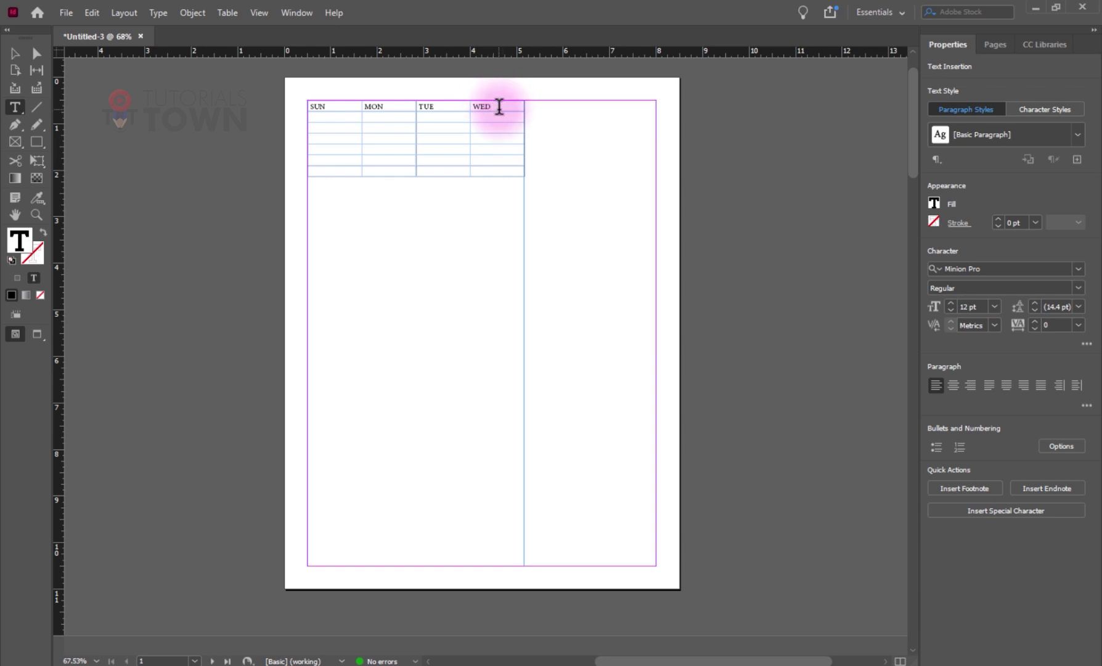
Insert three columns to the right of the WED column.
right_click(499, 106)
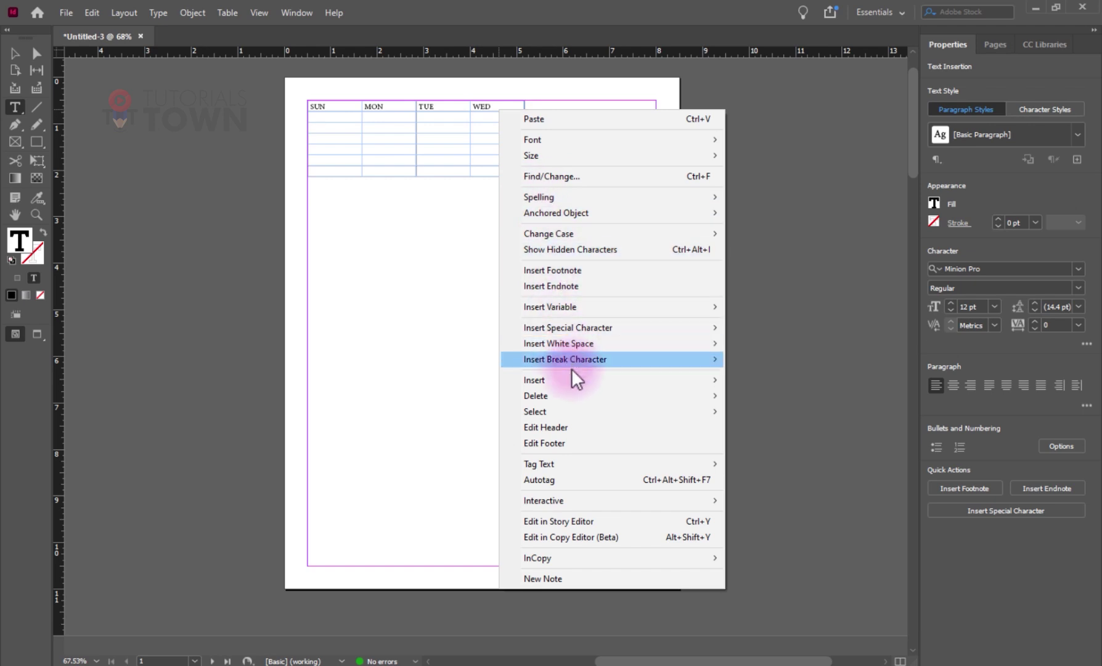
mouse_move(534, 380)
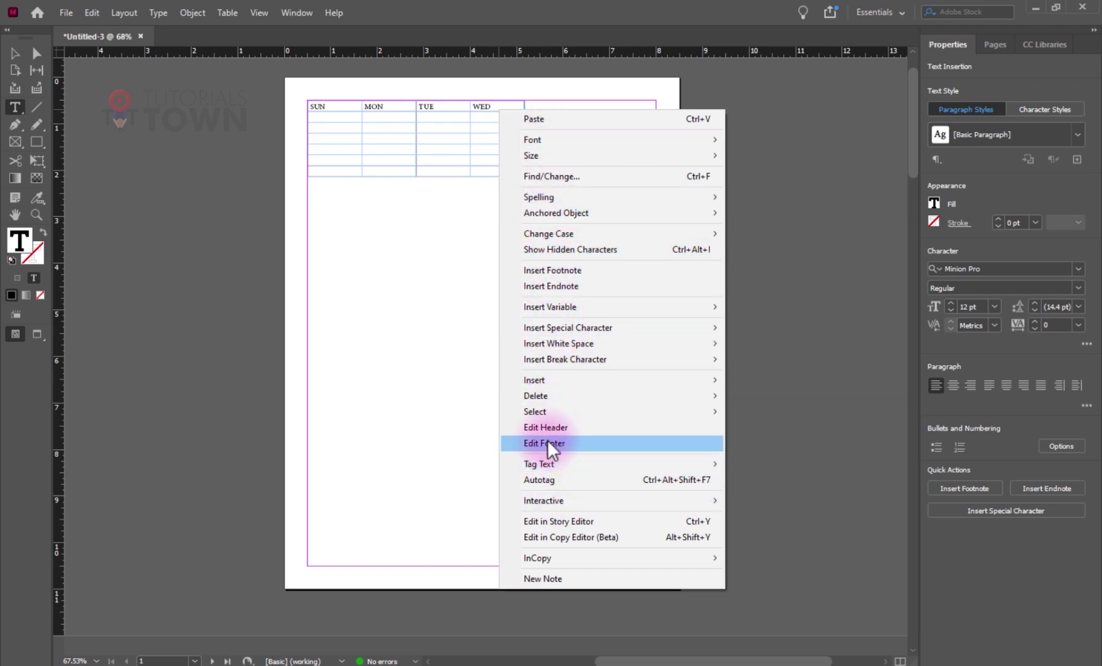
click(227, 12)
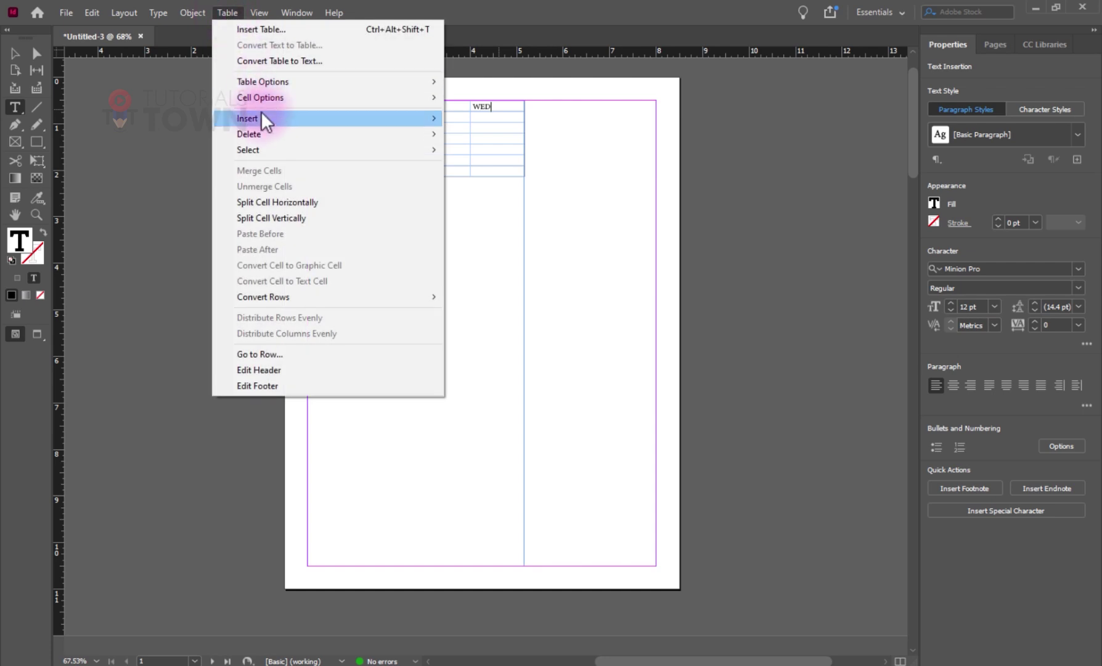
mouse_move(263, 116)
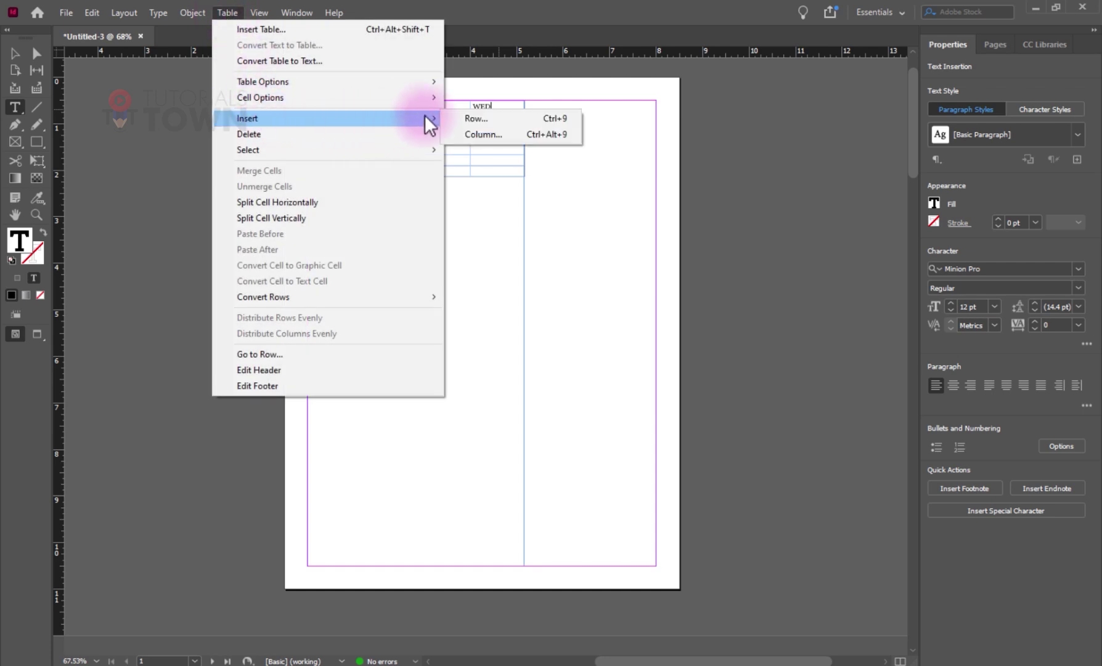
click(479, 134)
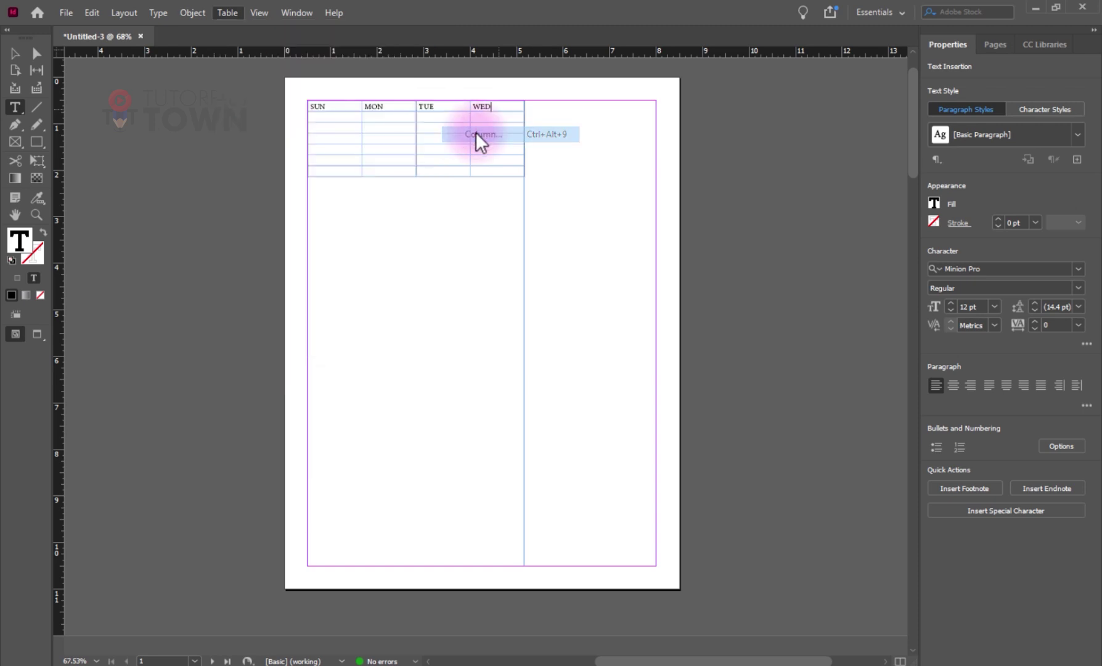
drag(546, 290, 640, 162)
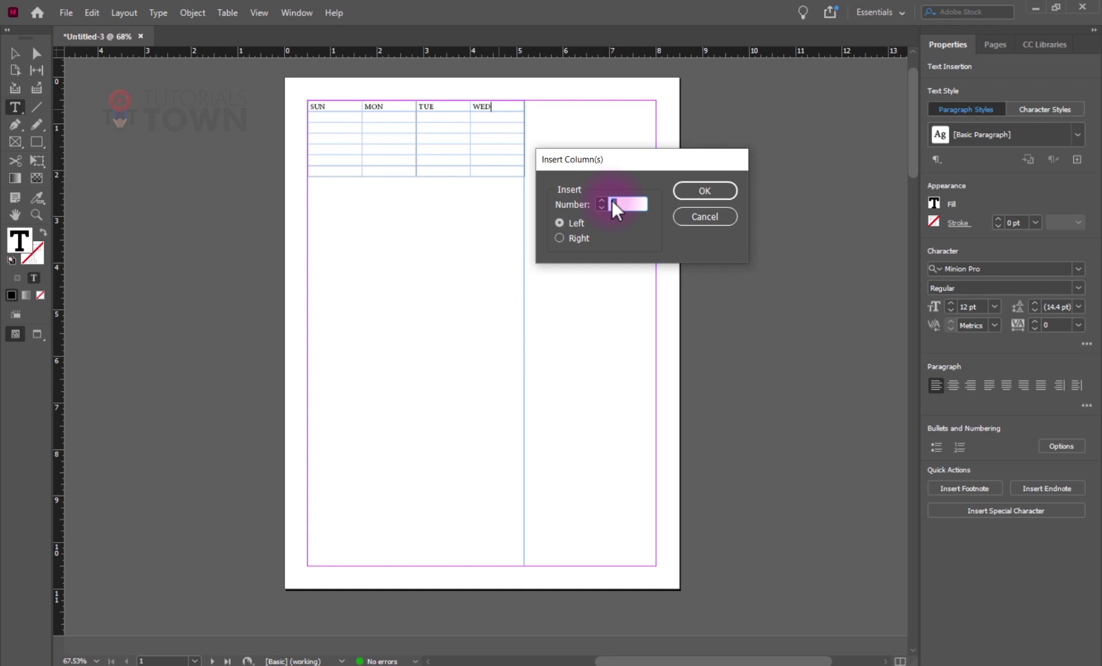
click(565, 224)
click(693, 193)
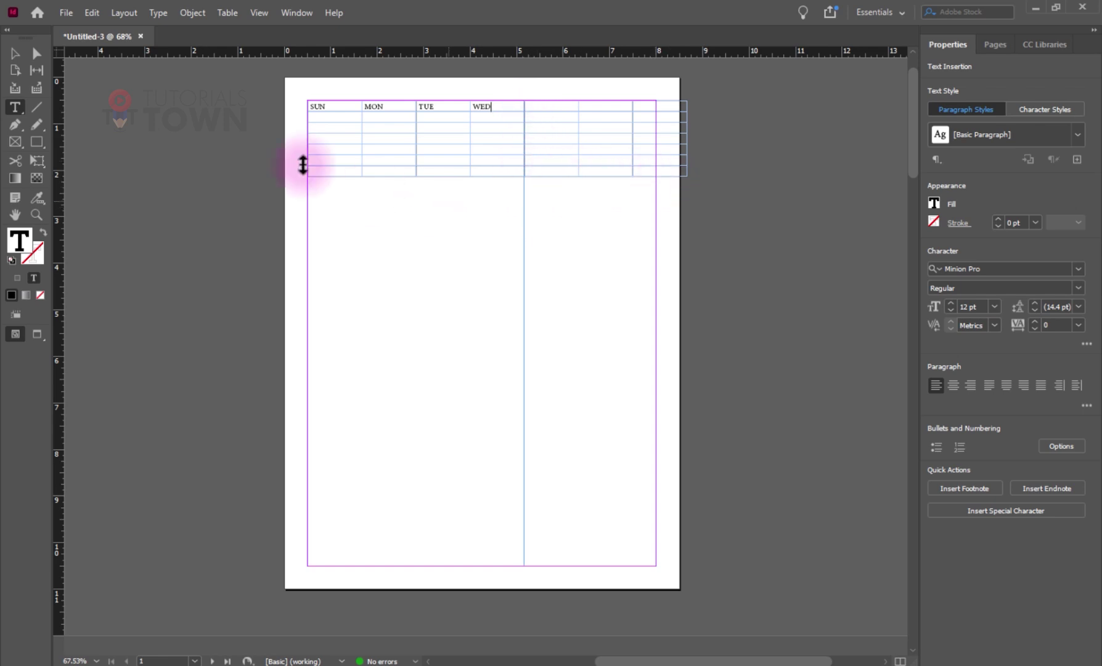
Widen the text frame to the page's right margin, 7.5 in, and enter THU, FRI and SAT in the new header cells.
click(15, 54)
drag(524, 329, 656, 331)
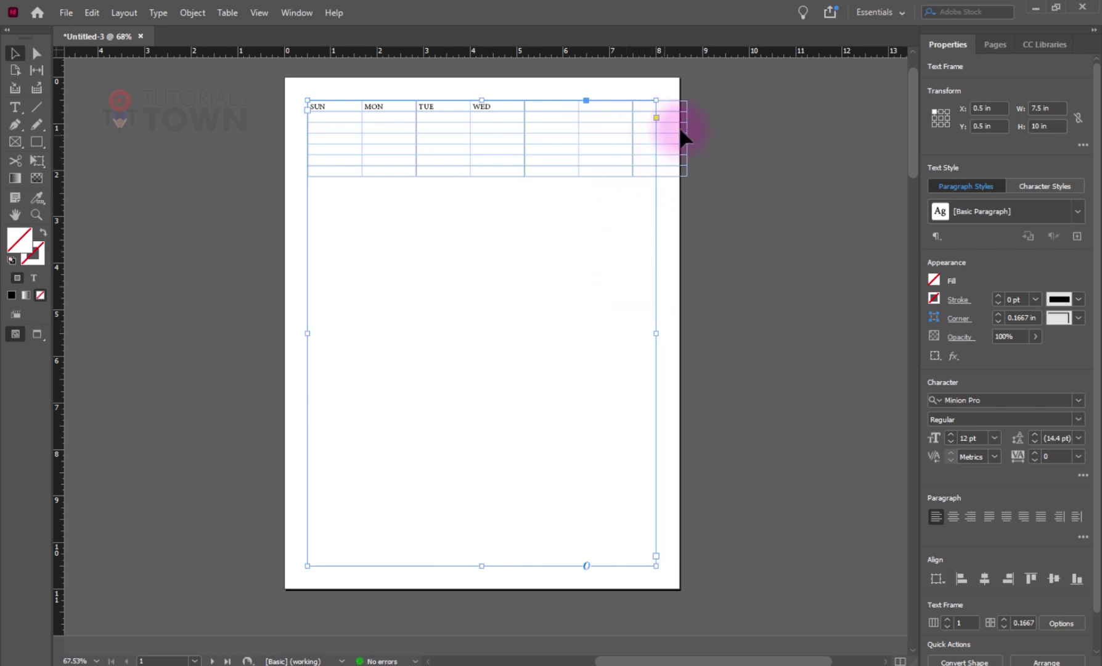
key(t)
click(511, 104)
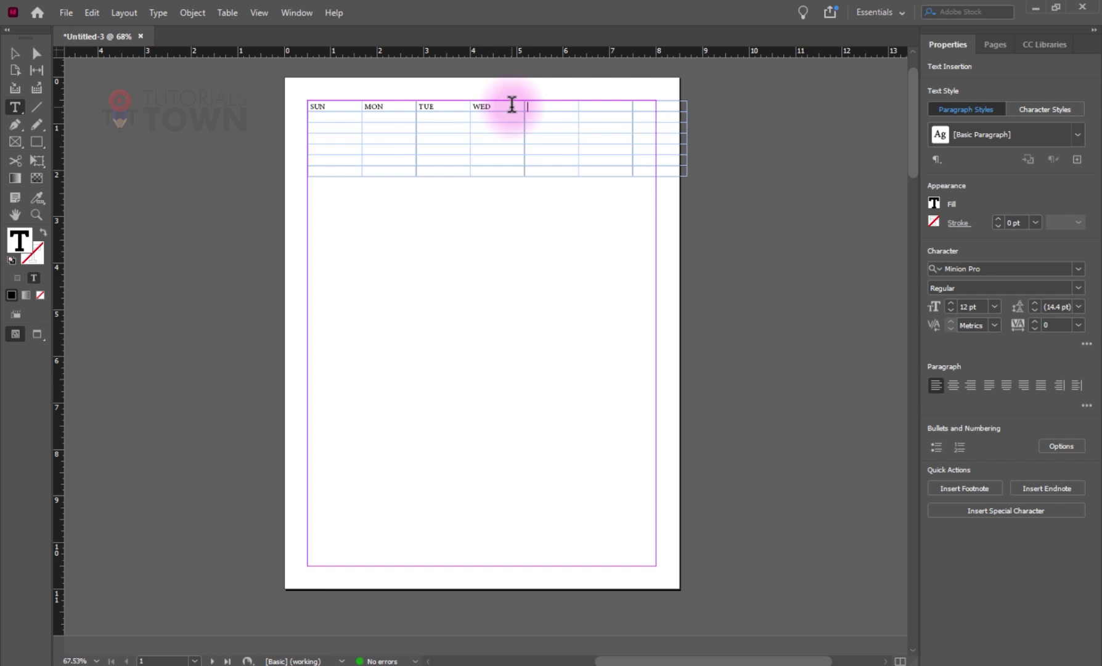
text(THU)
key(Tab)
text(FR)
text(SAT)
key(Escape)
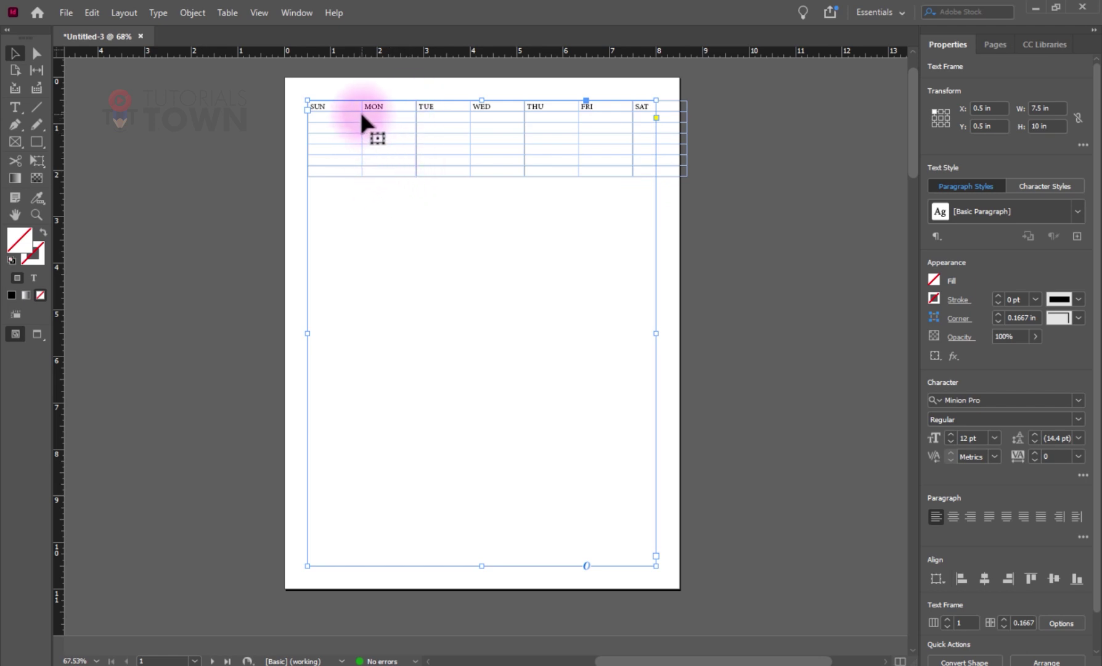
Narrow the SUN column to about 0.5 in and align the table's right edge with the text frame's edge.
key(t)
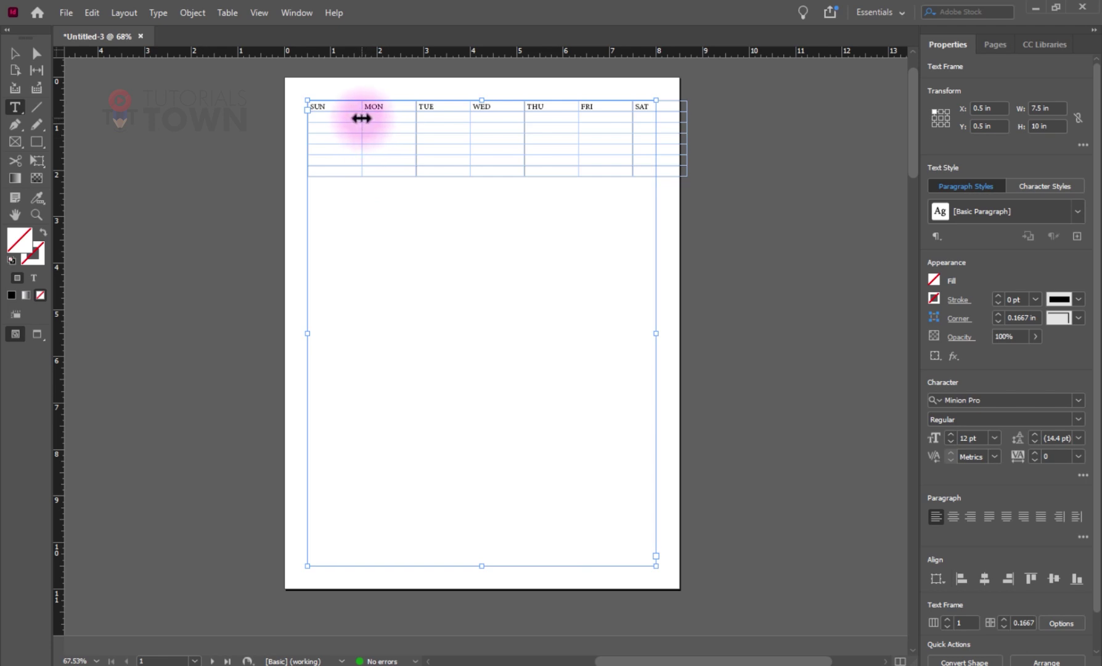
key(ctrl+space)
drag(278, 91, 729, 225)
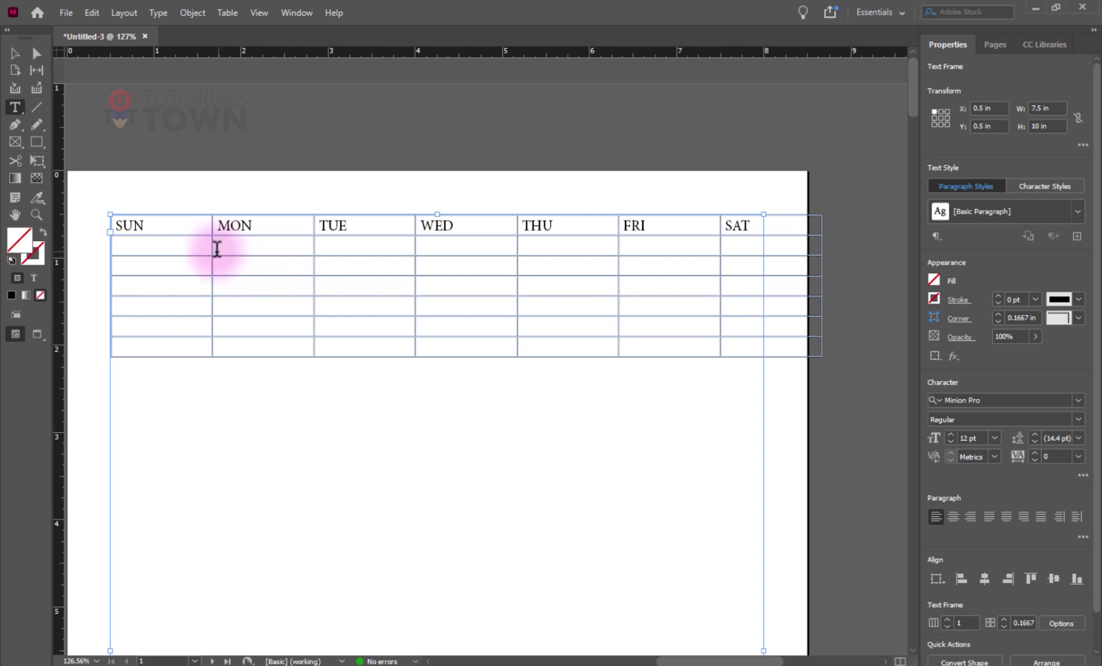
drag(212, 249, 157, 249)
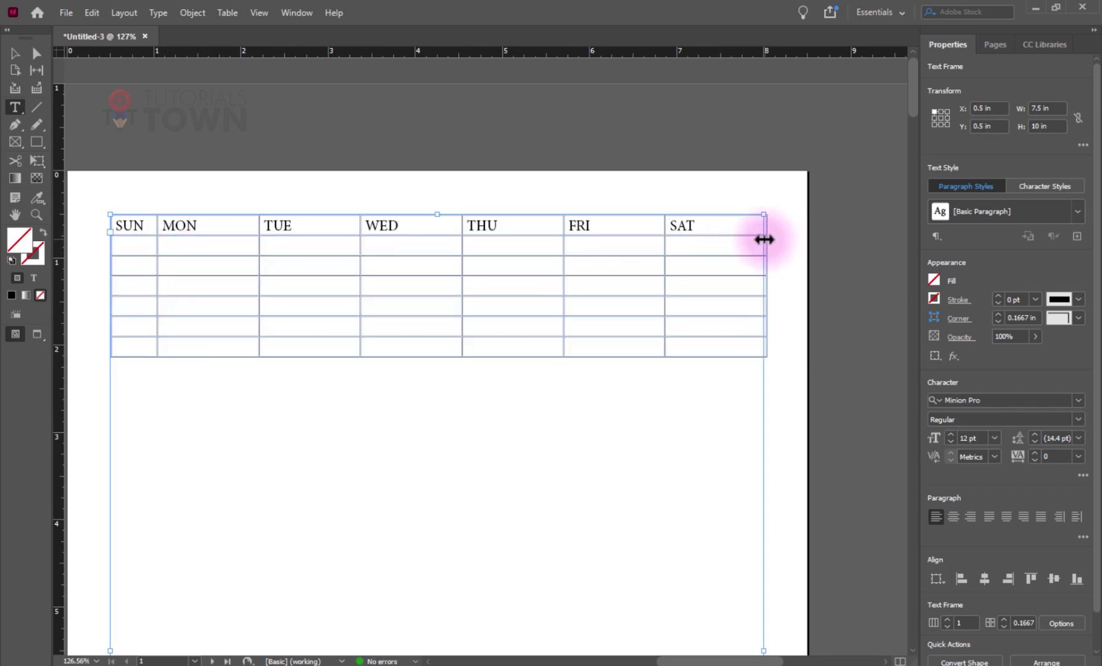
mouse_move(765, 239)
mouse_down()
mouse_move(750, 239)
mouse_move(765, 239)
mouse_up()
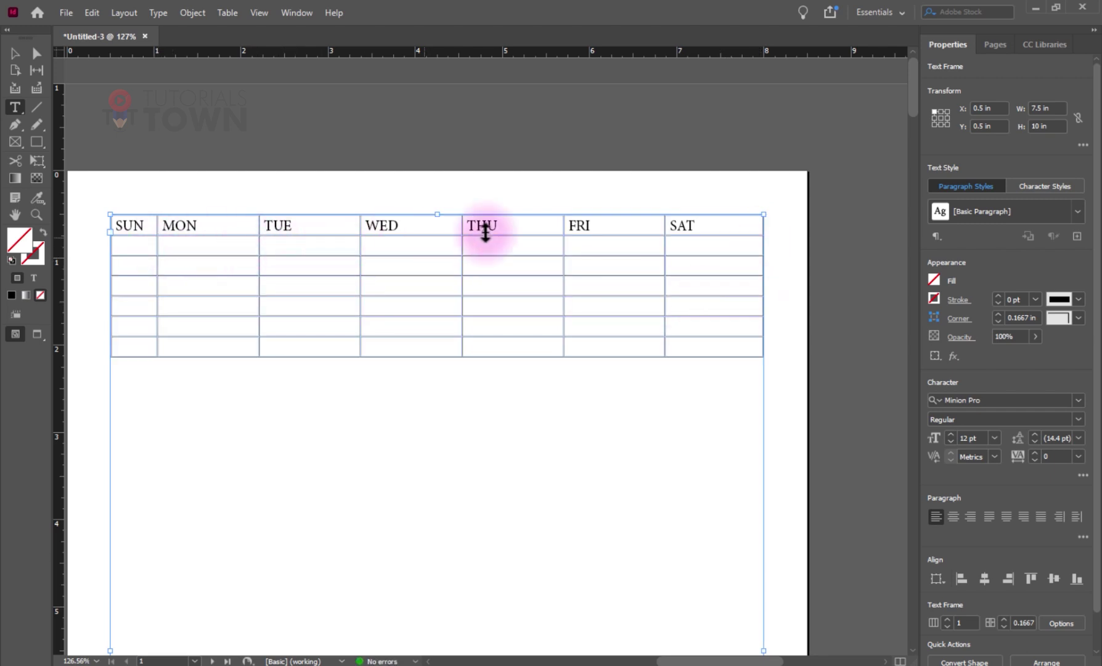
Widen WED and narrow THU, stretch SAT to fill the frame width, and make the first two body rows taller.
drag(564, 246, 481, 246)
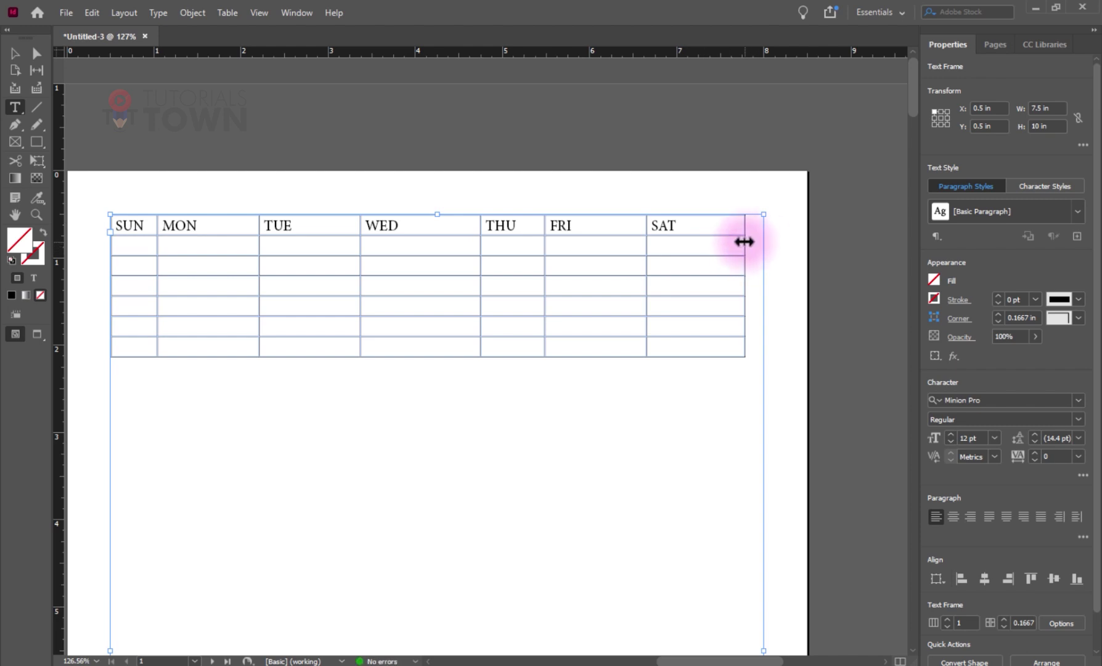
drag(745, 239, 764, 241)
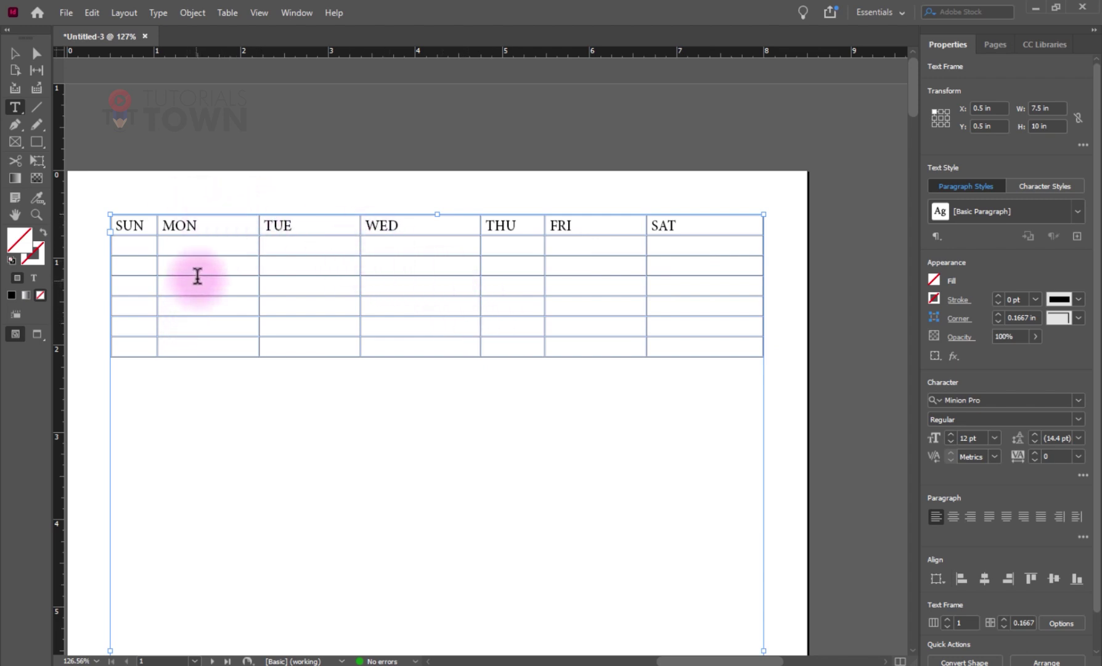
drag(196, 275, 199, 399)
key(Escape)
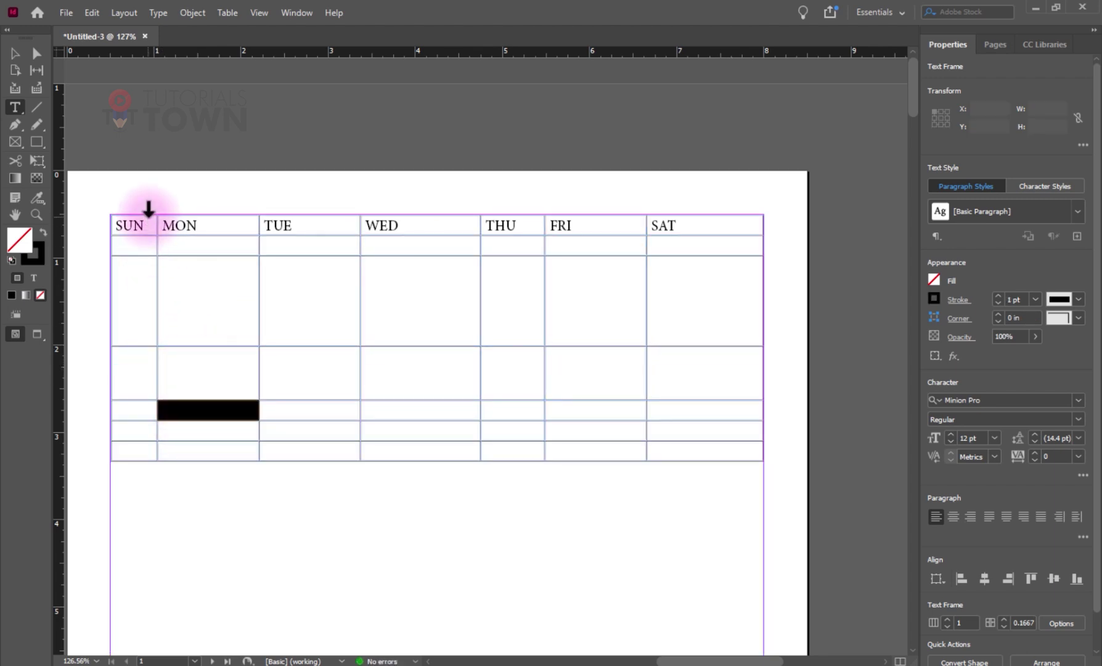
Highlight the TUE and WED columns, the TUE to SAT range, the header rows, the footer row and the SUN column in turn.
click(310, 205)
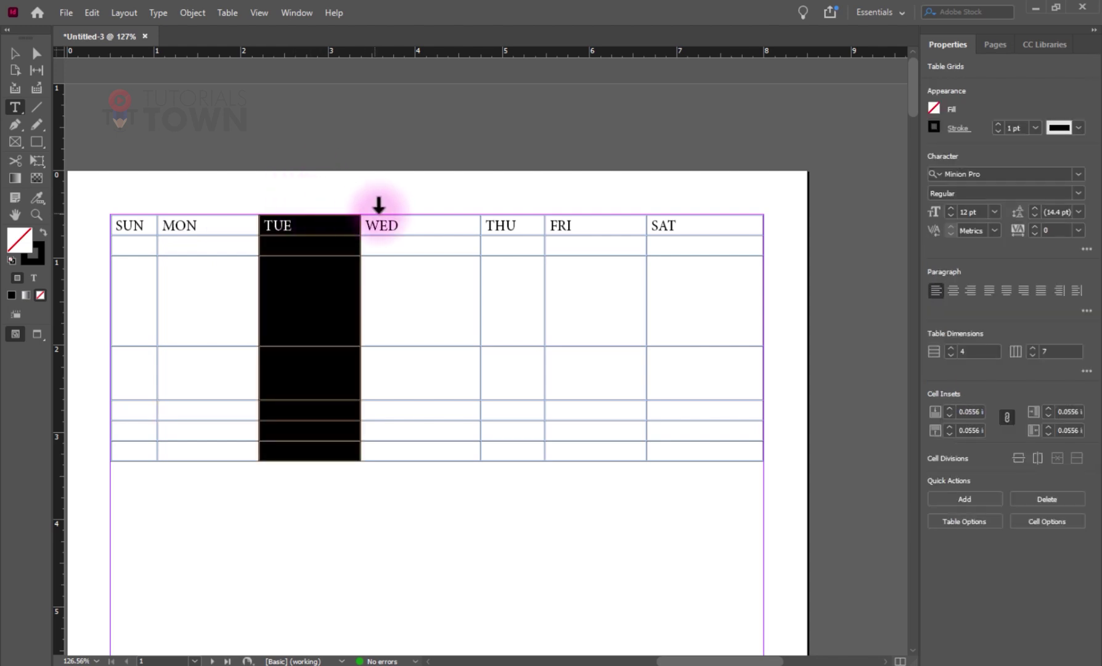
click(424, 204)
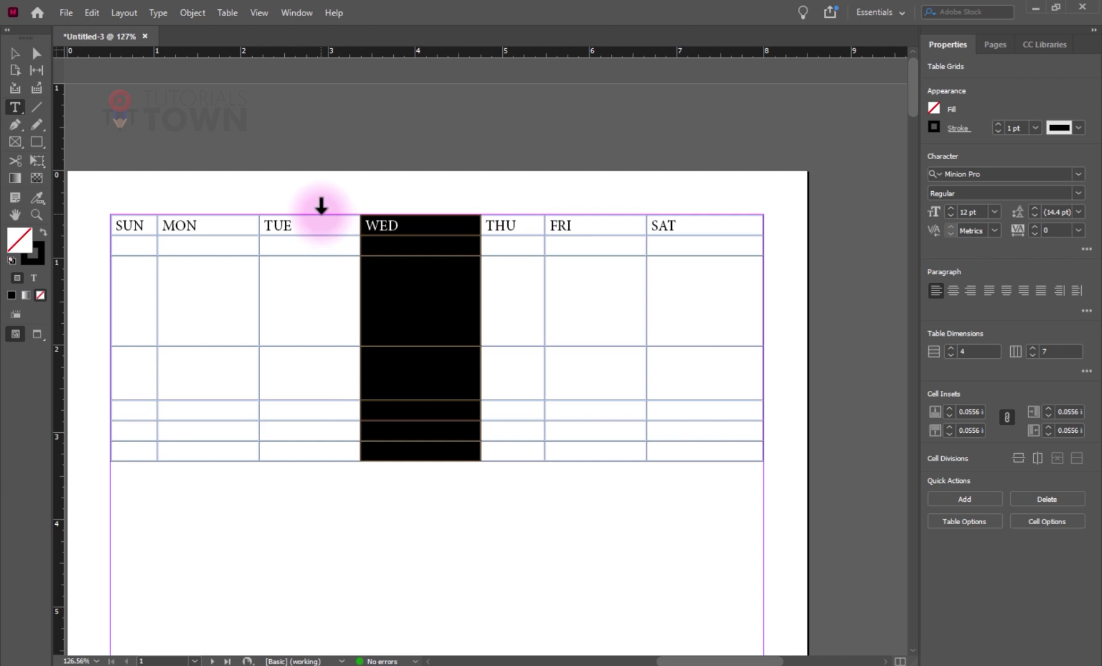
drag(321, 205, 696, 209)
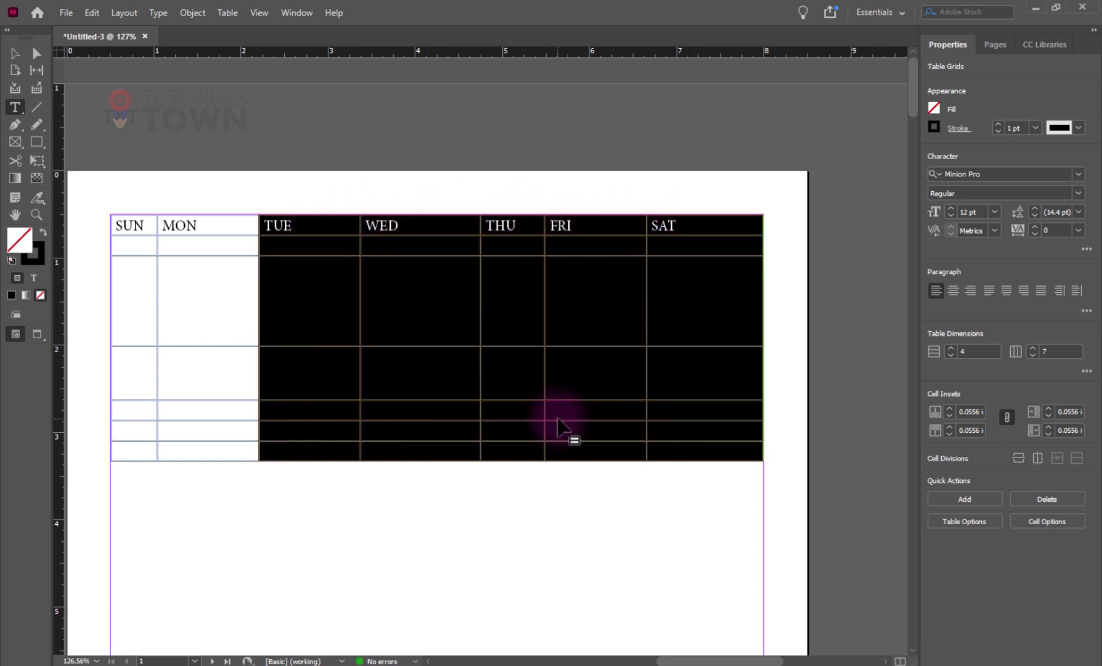
click(103, 224)
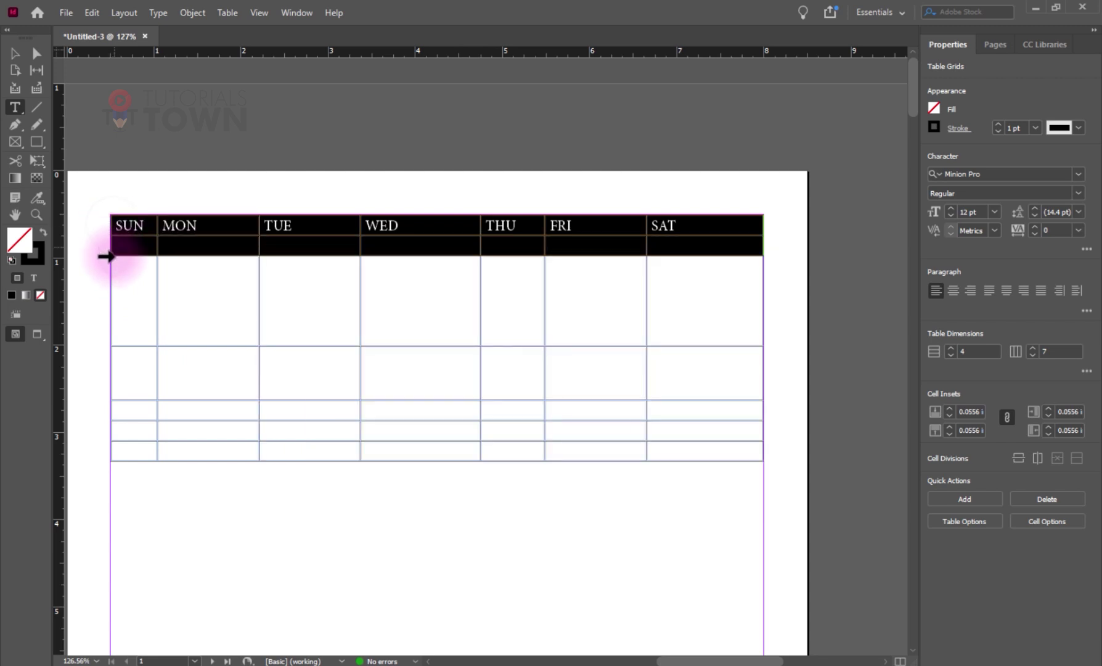
click(105, 451)
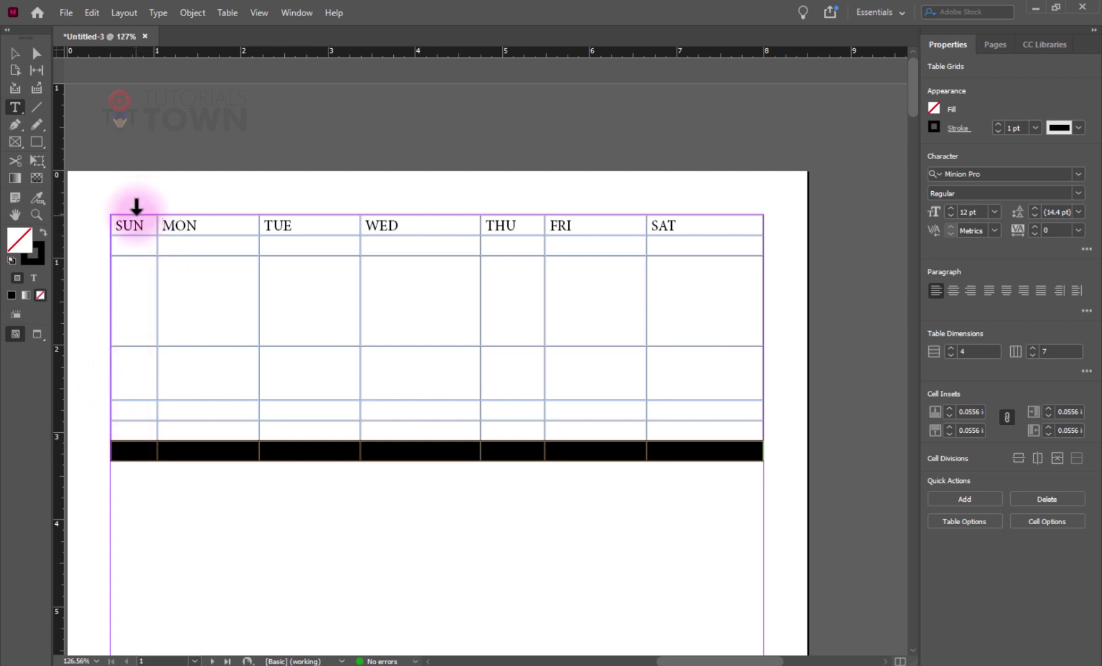
drag(136, 206, 154, 240)
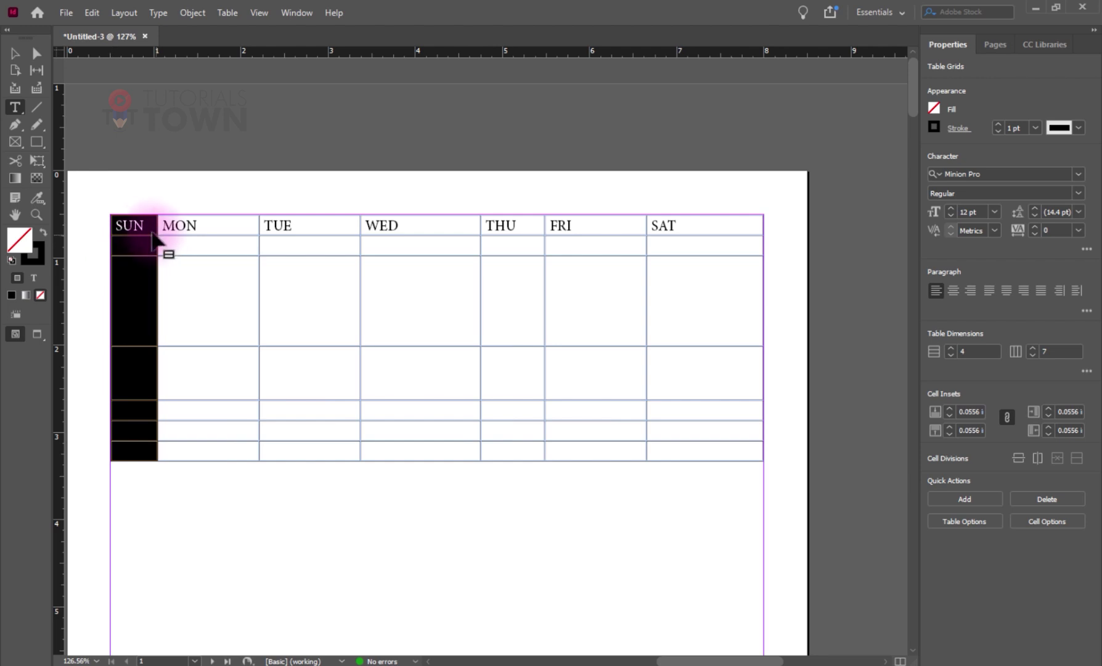
Select the entire table from within the SUN header cell.
click(145, 222)
right_click(145, 222)
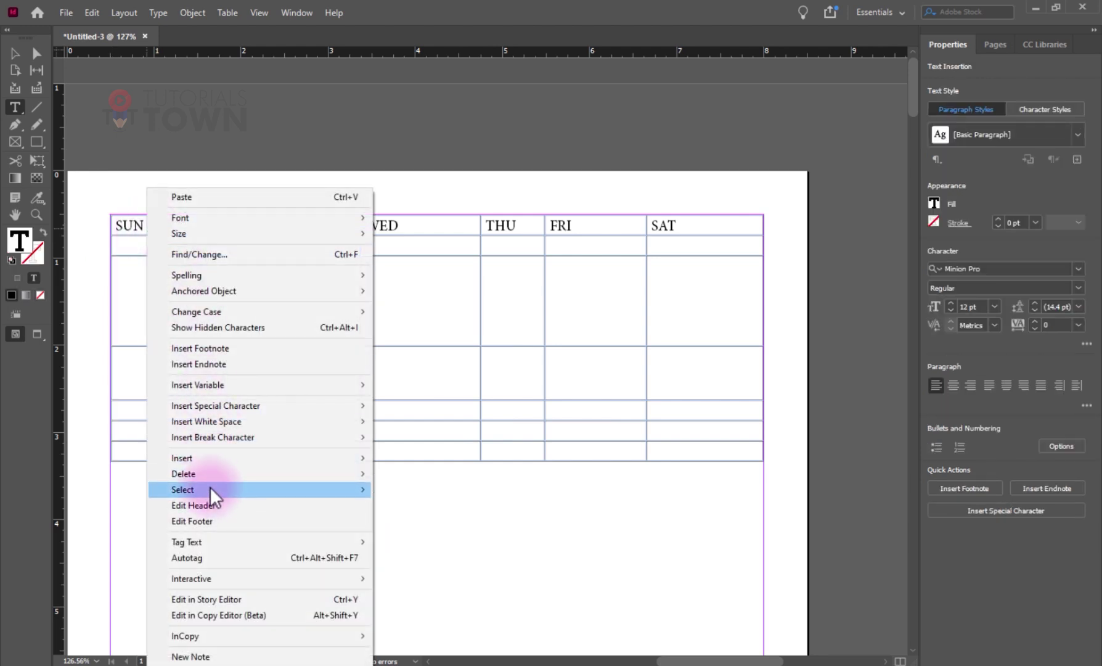
mouse_move(209, 488)
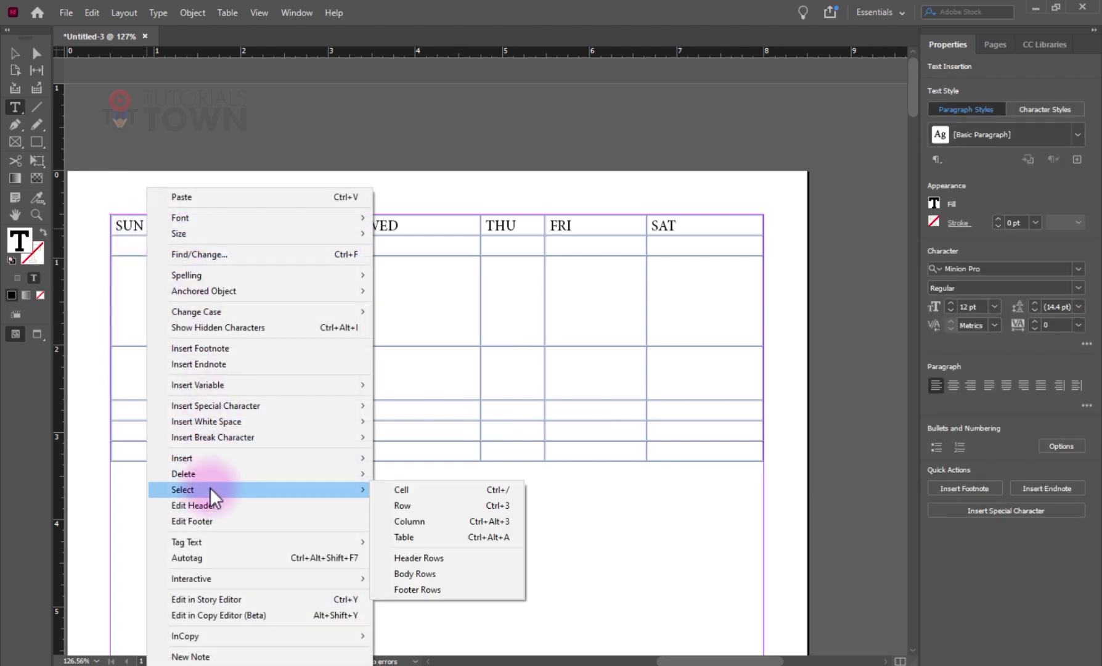
click(485, 537)
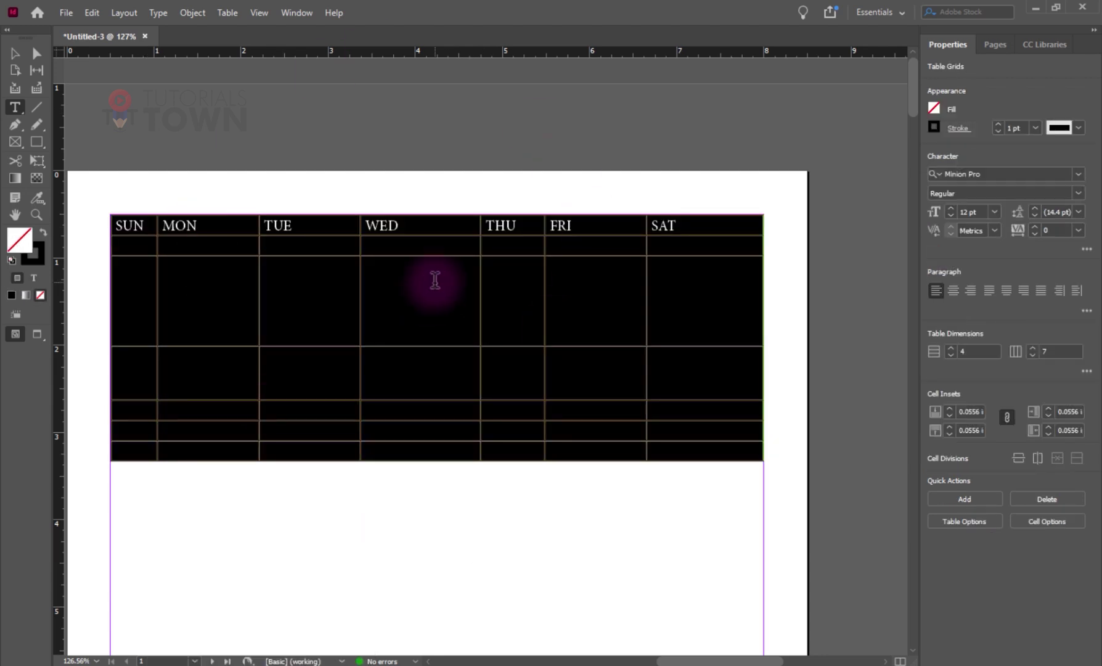
Distribute all of the selected table's columns and rows evenly.
right_click(242, 284)
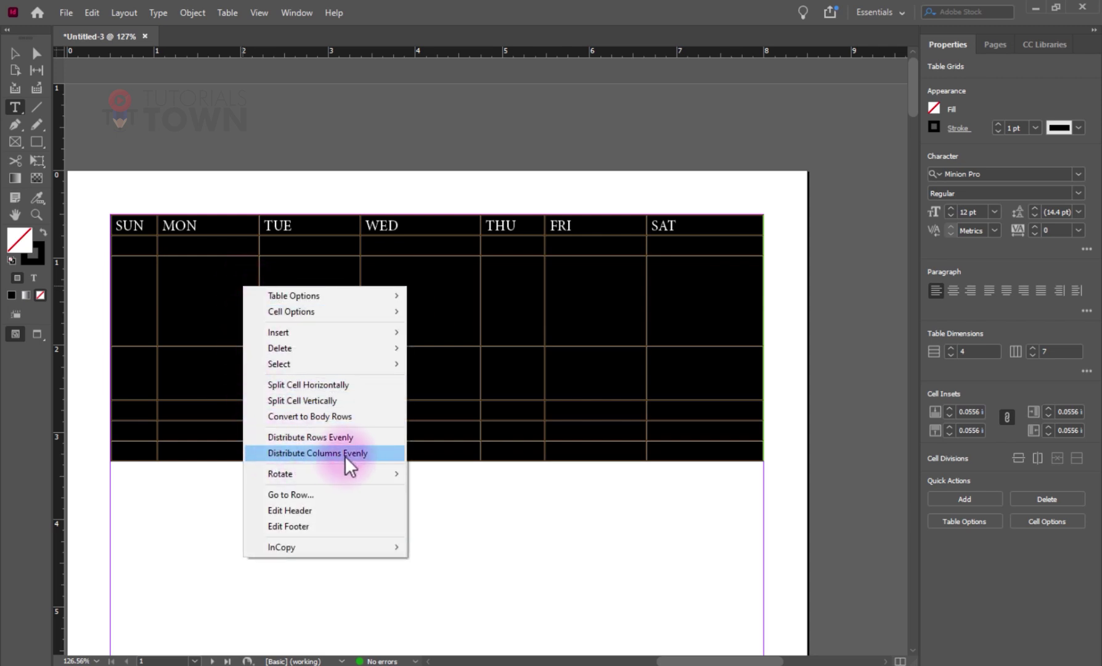
click(226, 13)
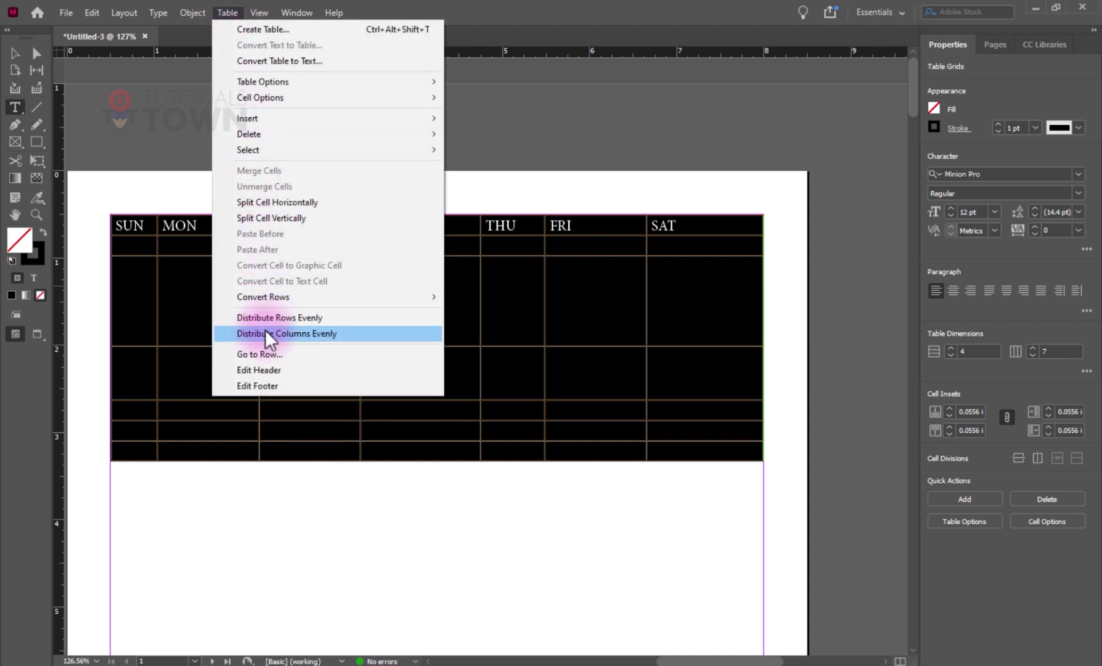
click(308, 332)
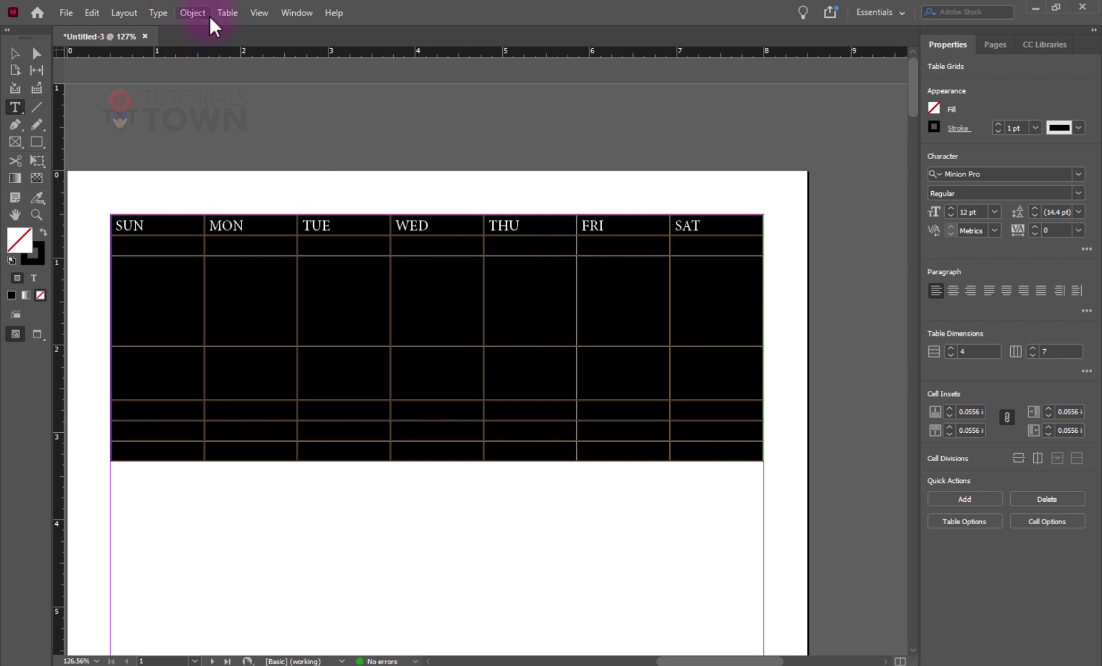
click(228, 13)
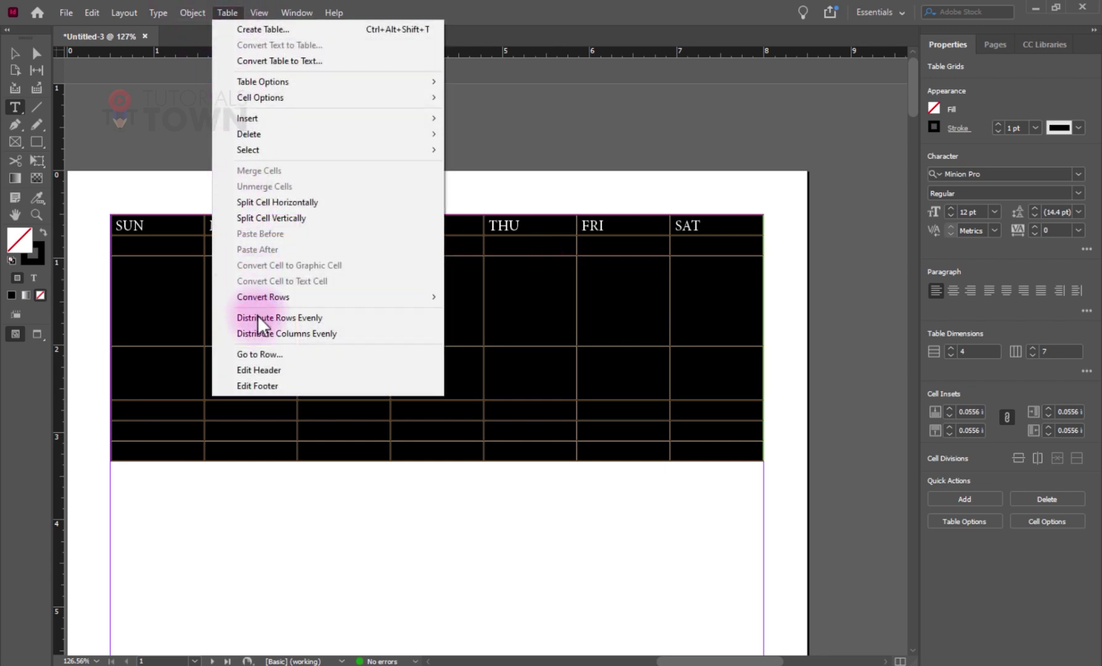
click(288, 317)
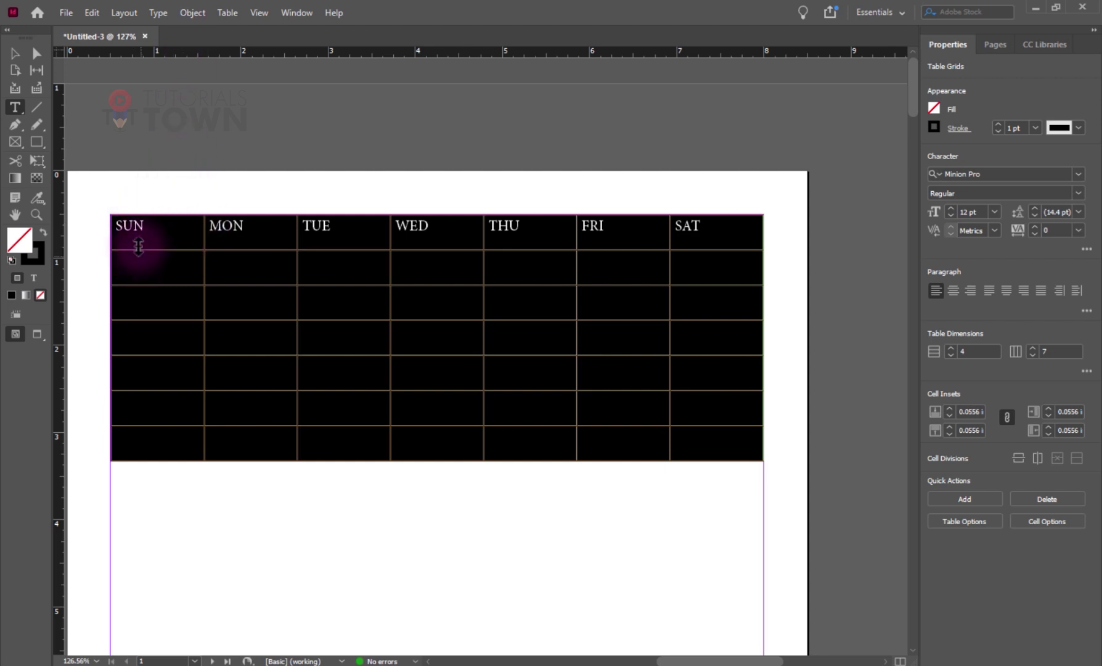
In the table's cell options, set the row height to Exactly 1 in with a maximum of 2 in, and preview it.
click(226, 11)
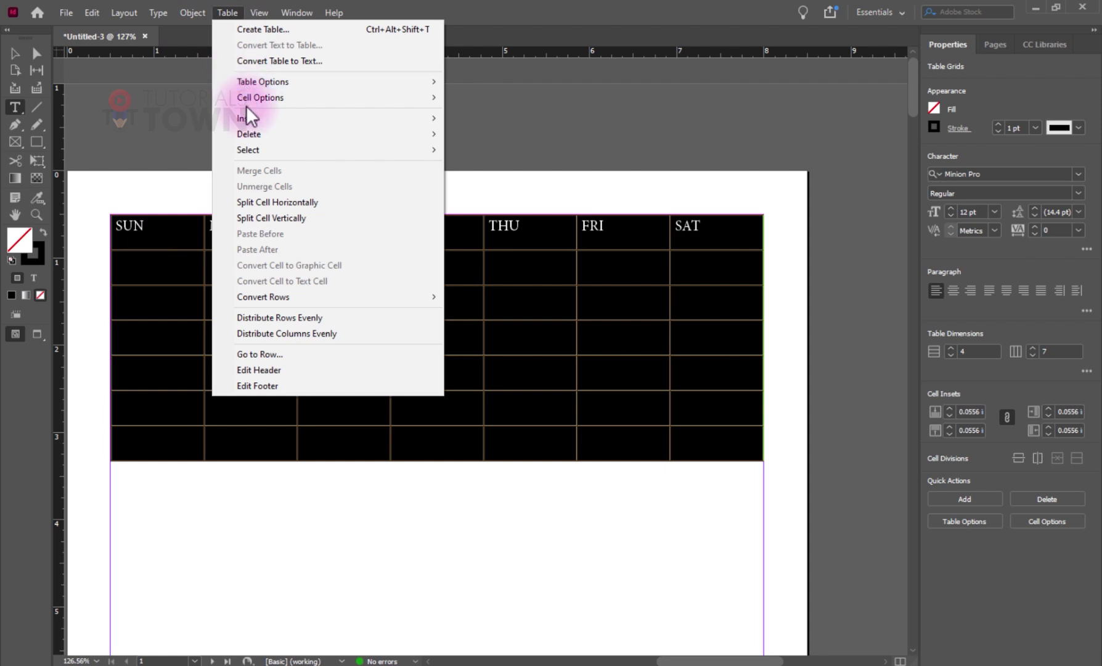
mouse_move(248, 99)
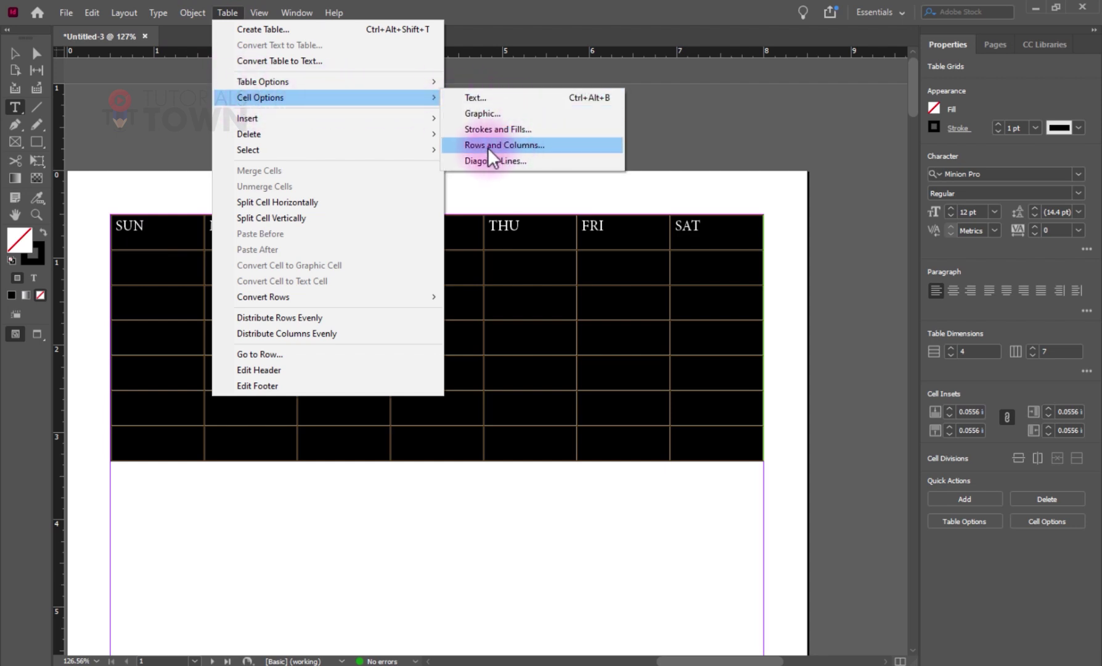
click(504, 146)
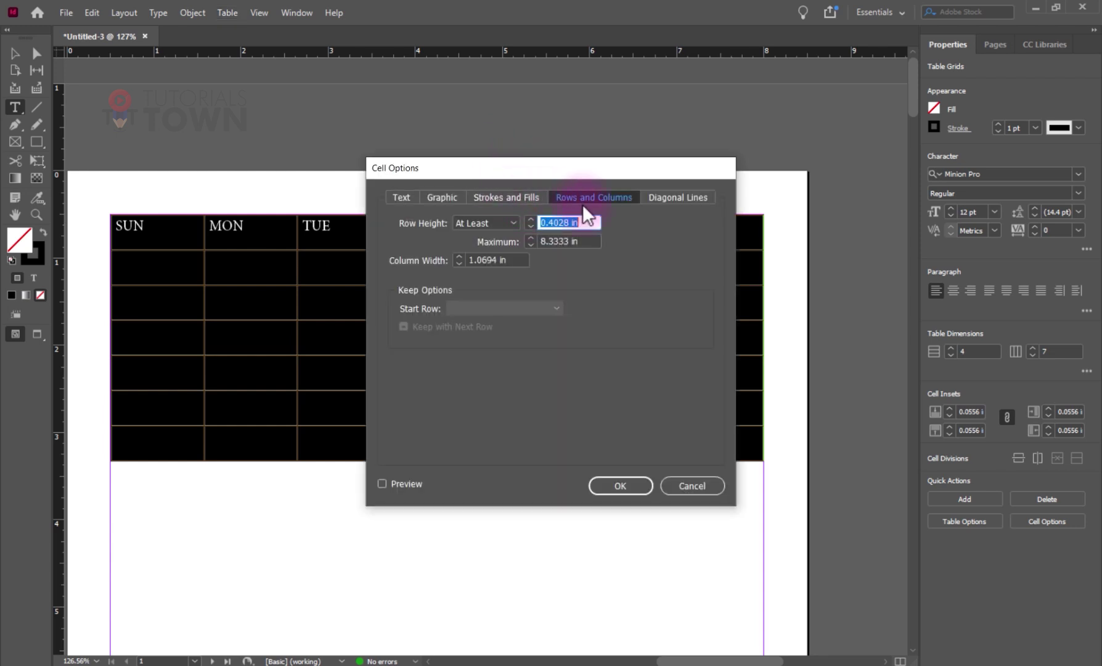
click(512, 225)
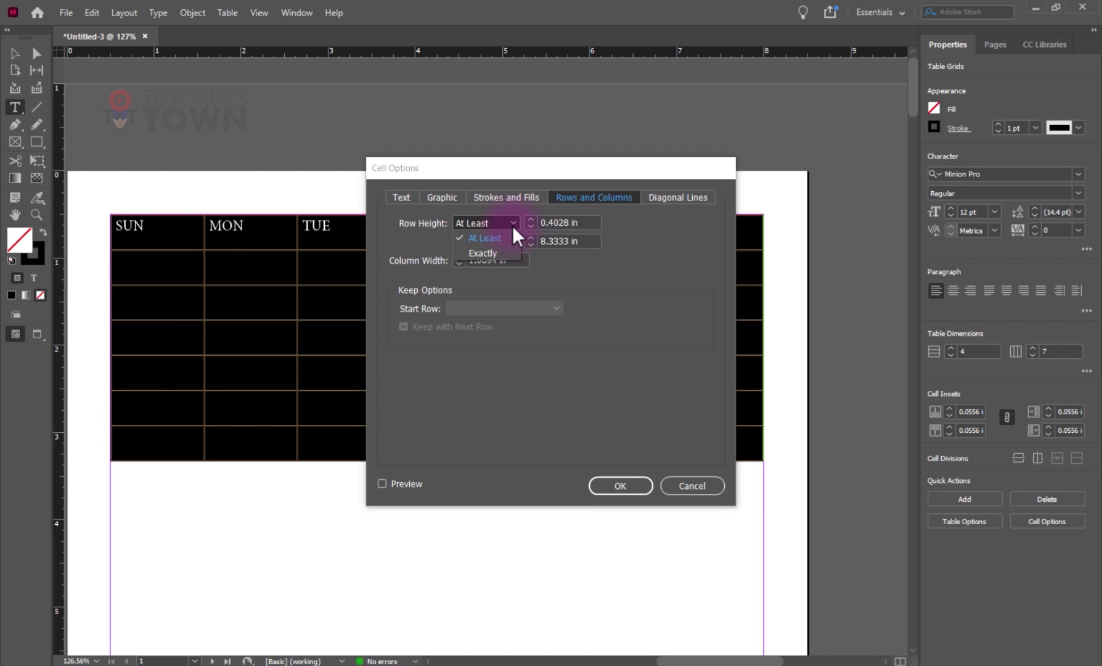
click(484, 254)
drag(576, 223, 494, 221)
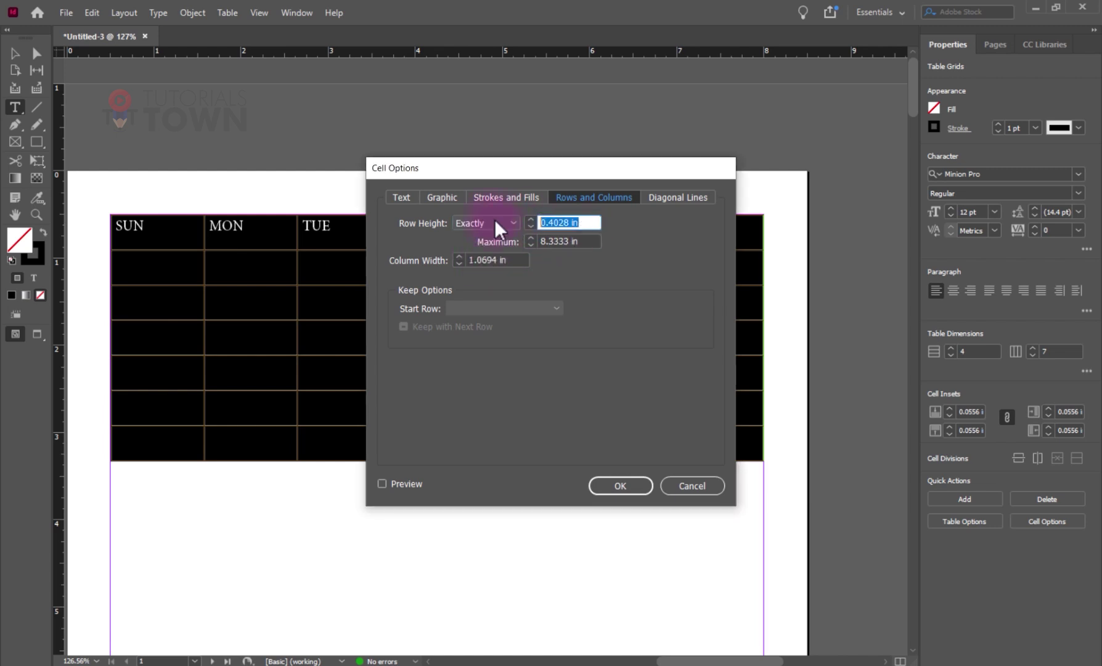
text(1)
key(Tab)
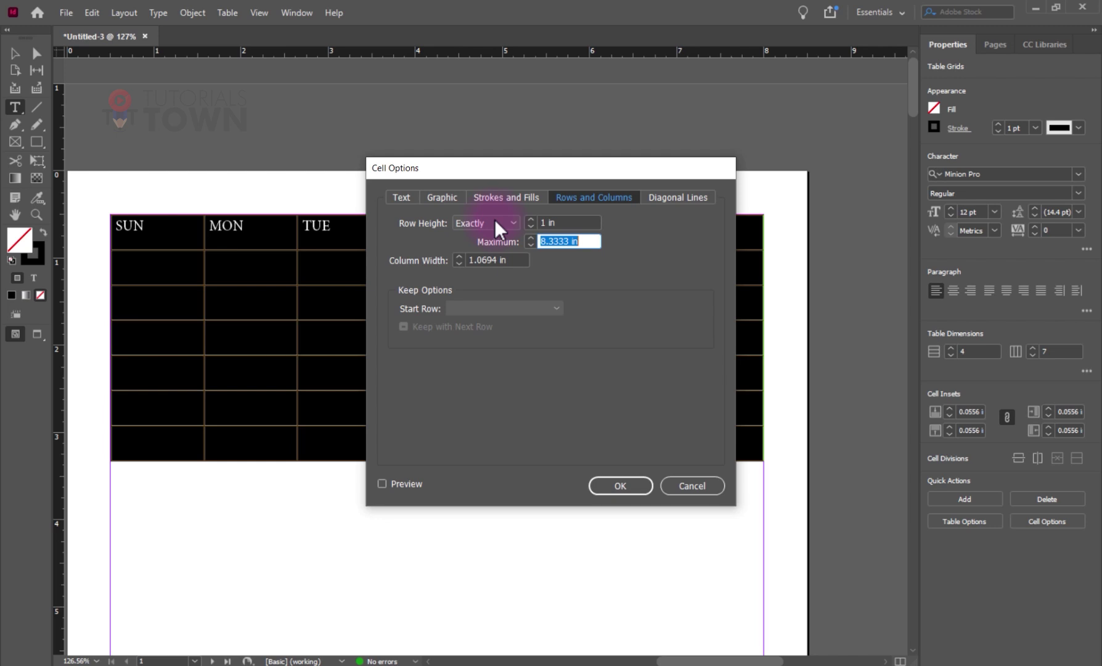
text(2)
key(Tab)
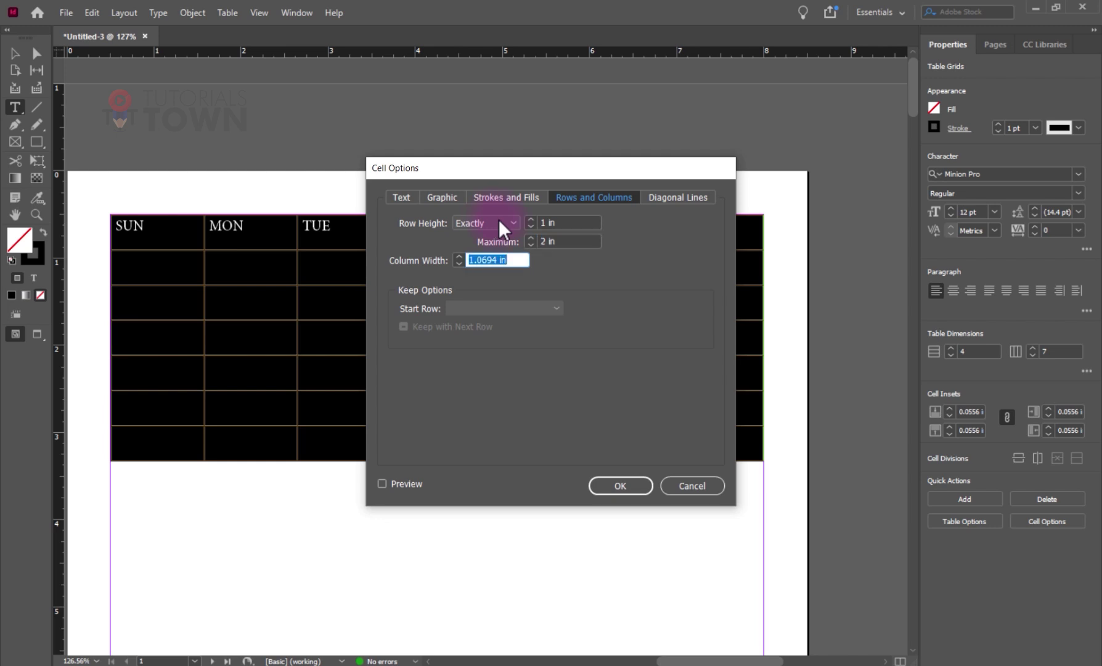
click(382, 483)
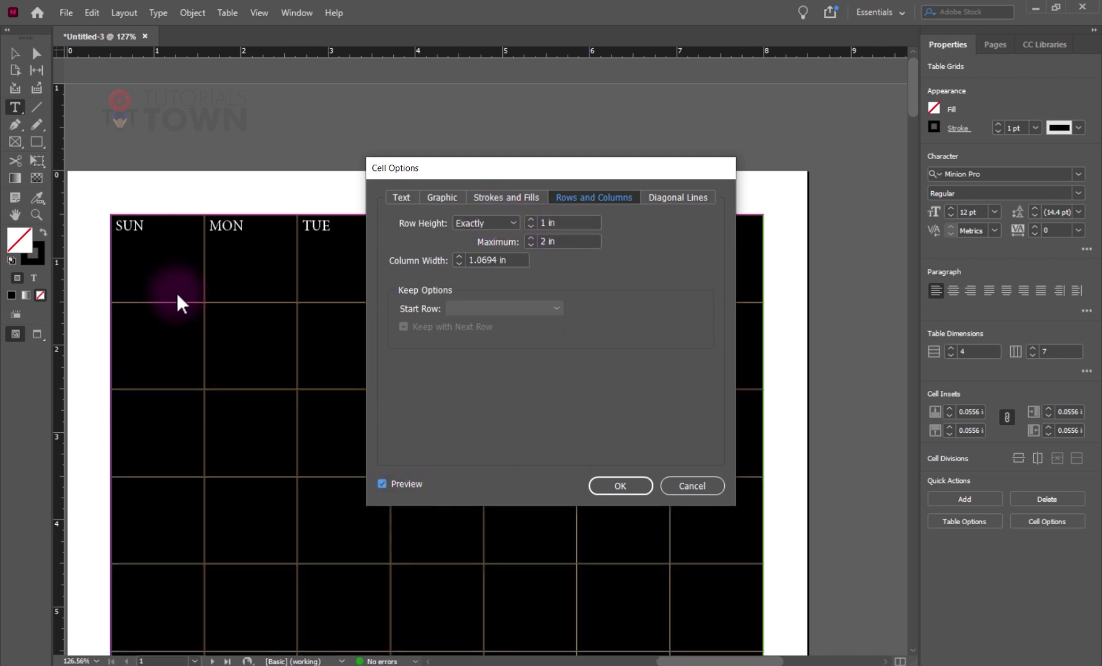
Reduce the row height to 0.5 in for the whole table, apply the cell options and deselect the table.
click(585, 241)
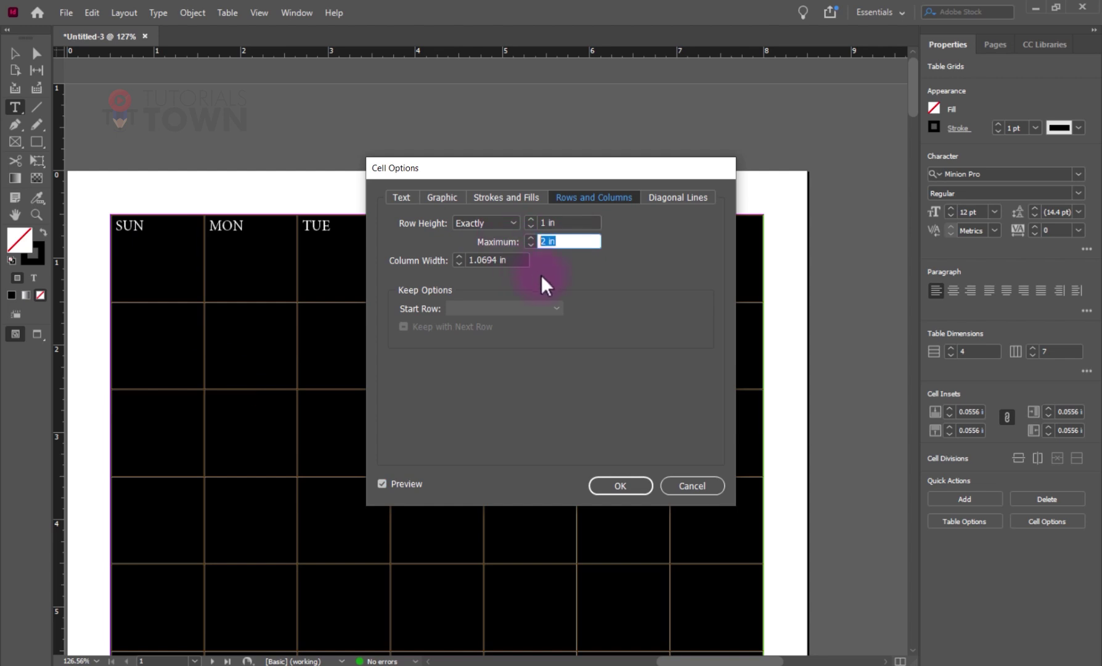
text(1)
key(shift+Tab)
key(Tab)
click(557, 223)
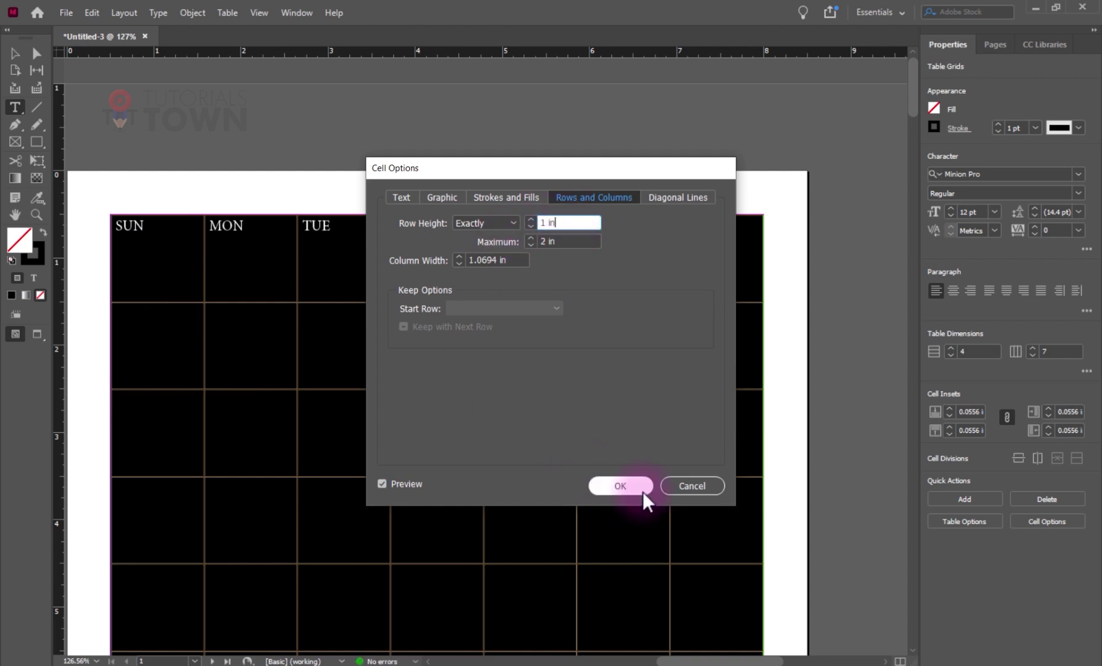
drag(584, 222, 482, 211)
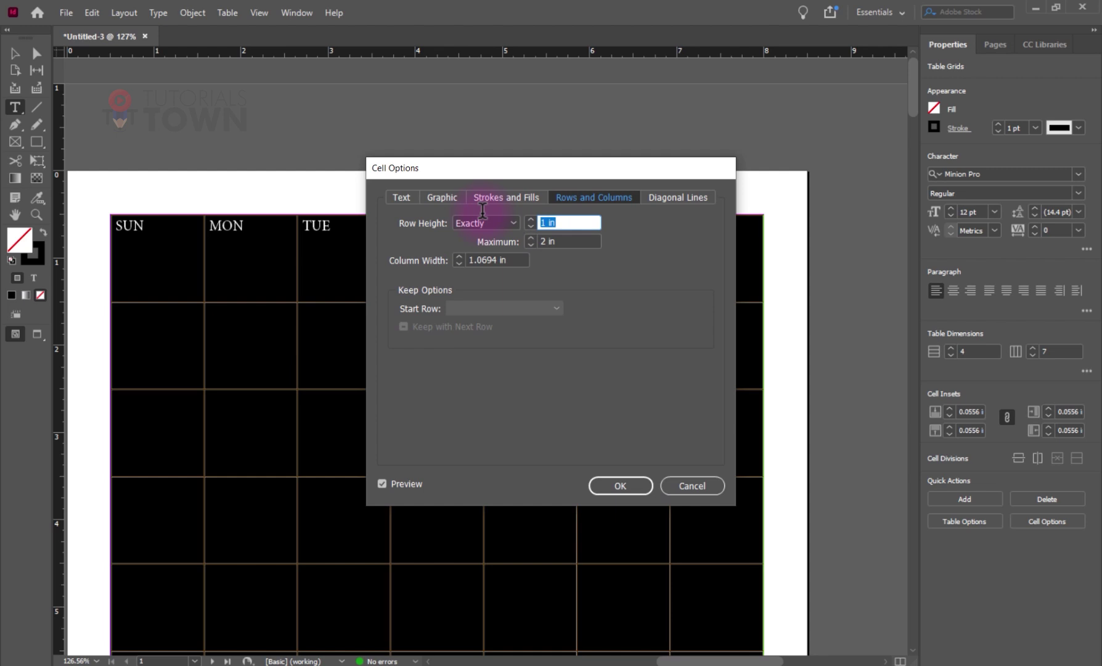
key(Tab)
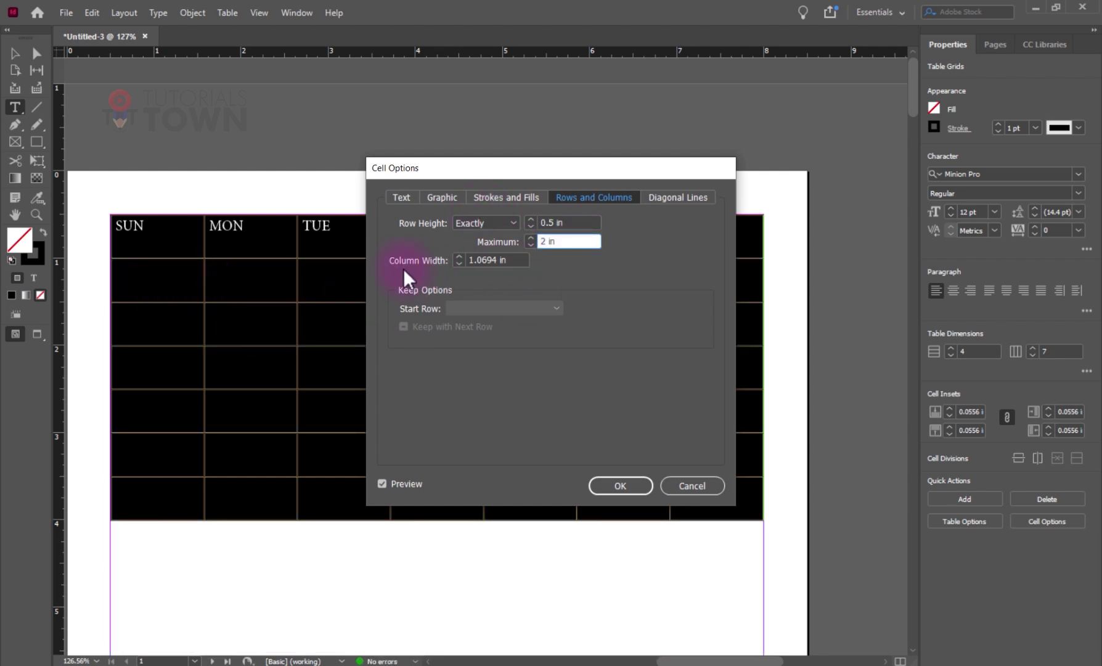
key(Tab)
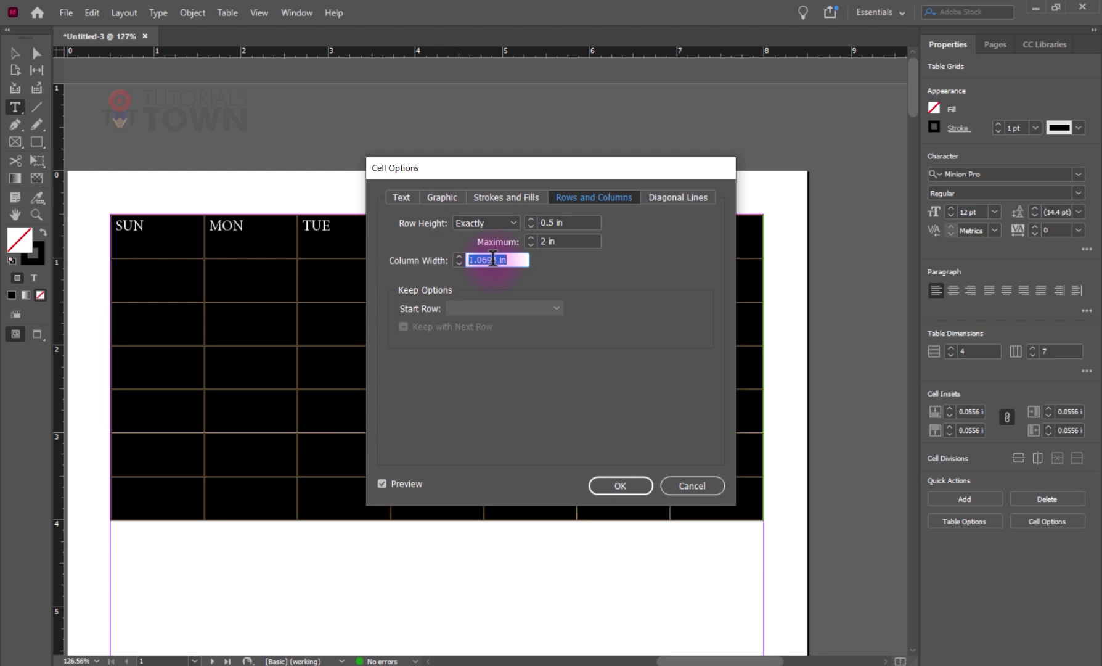
click(595, 492)
click(321, 394)
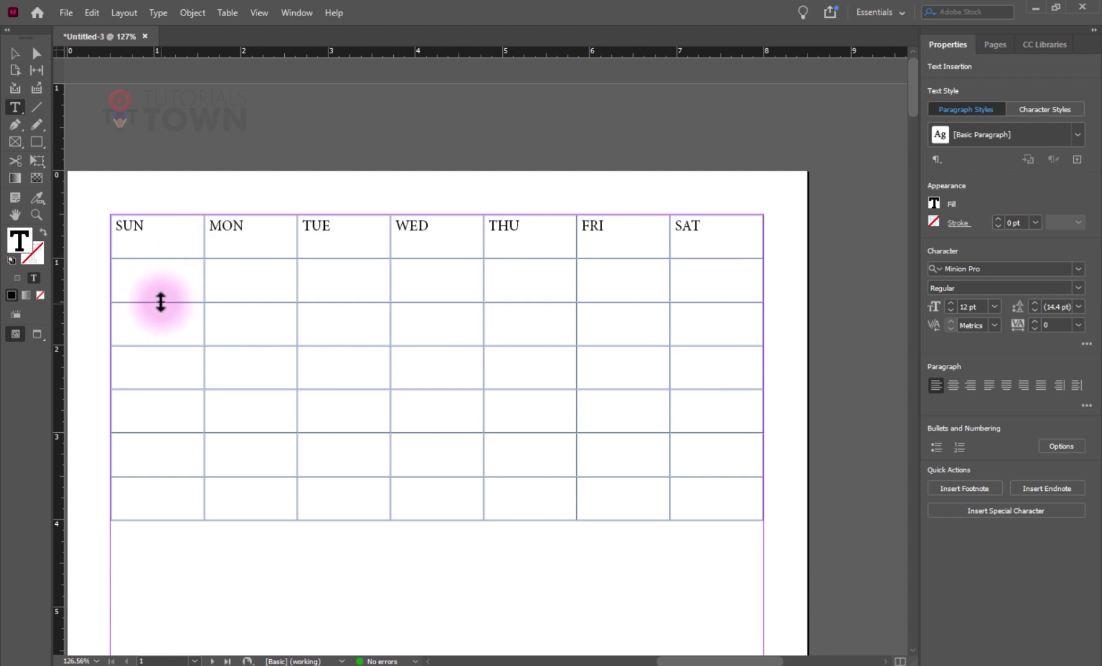
Highlight the weekday header row from SUN to SAT.
drag(159, 248, 184, 283)
click(189, 246)
click(119, 229)
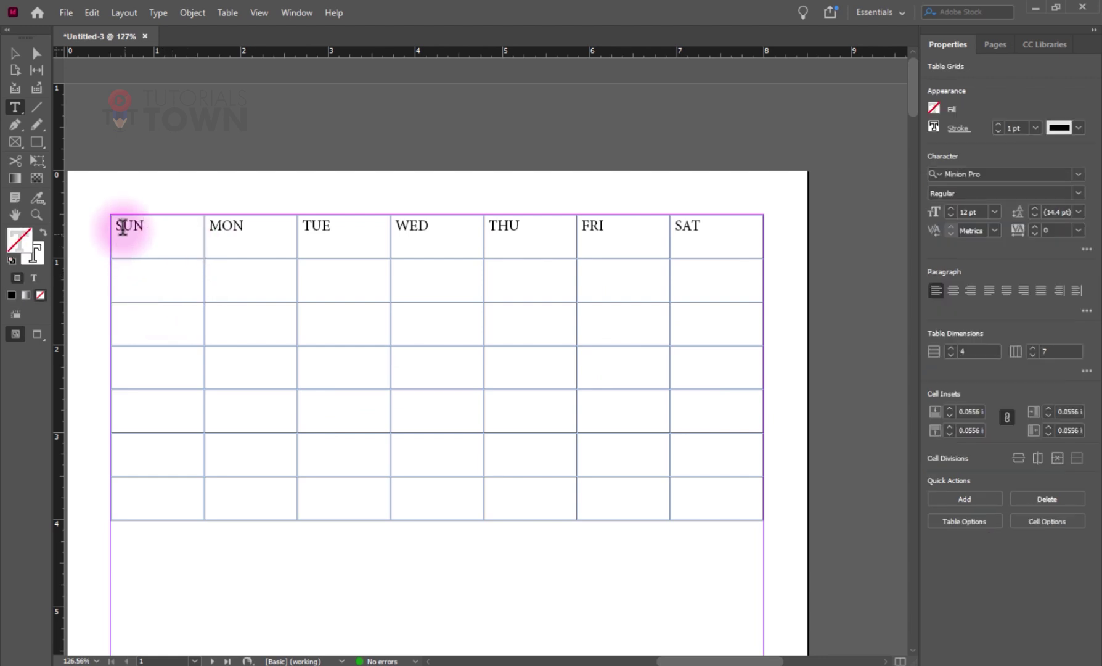
drag(119, 229, 701, 212)
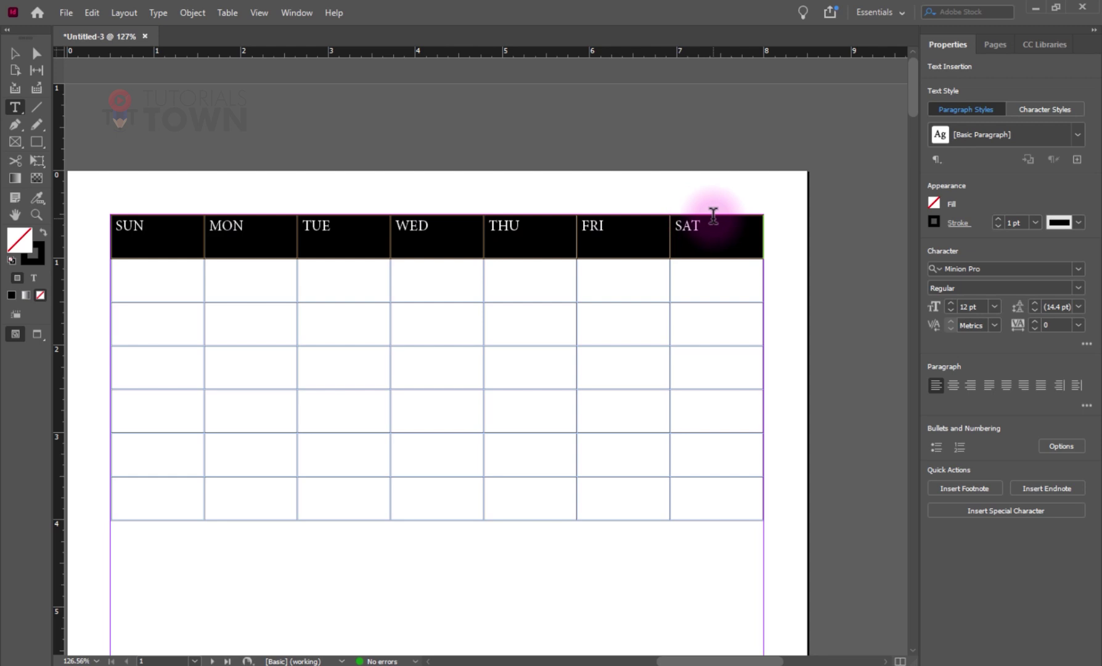
Insert one row above the weekday header row.
click(227, 271)
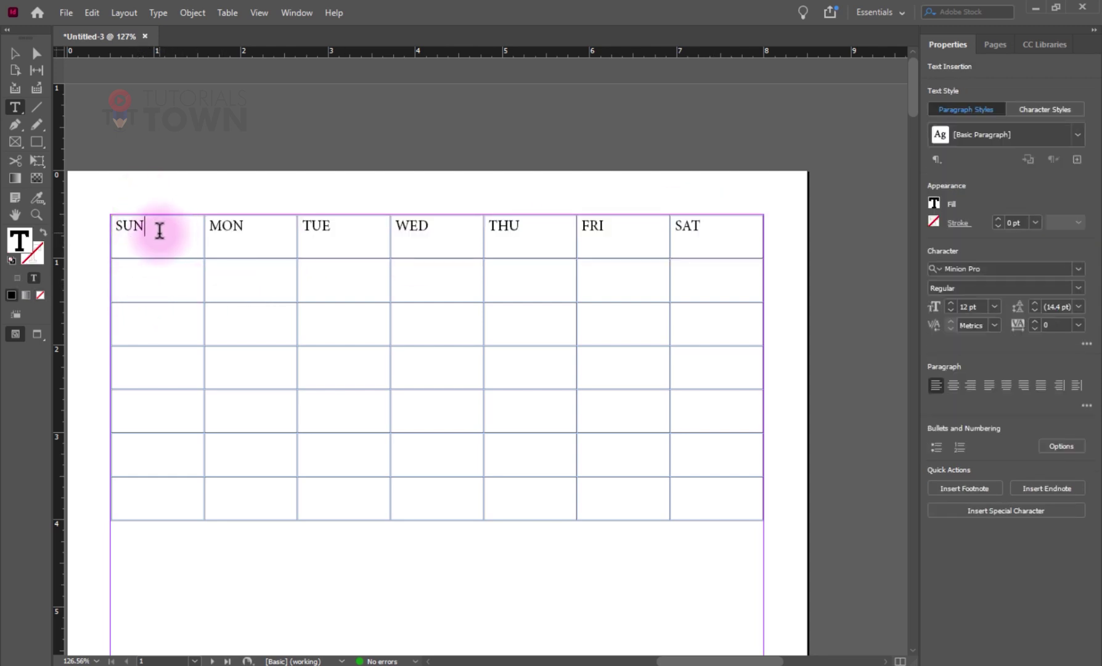
right_click(158, 226)
mouse_move(200, 459)
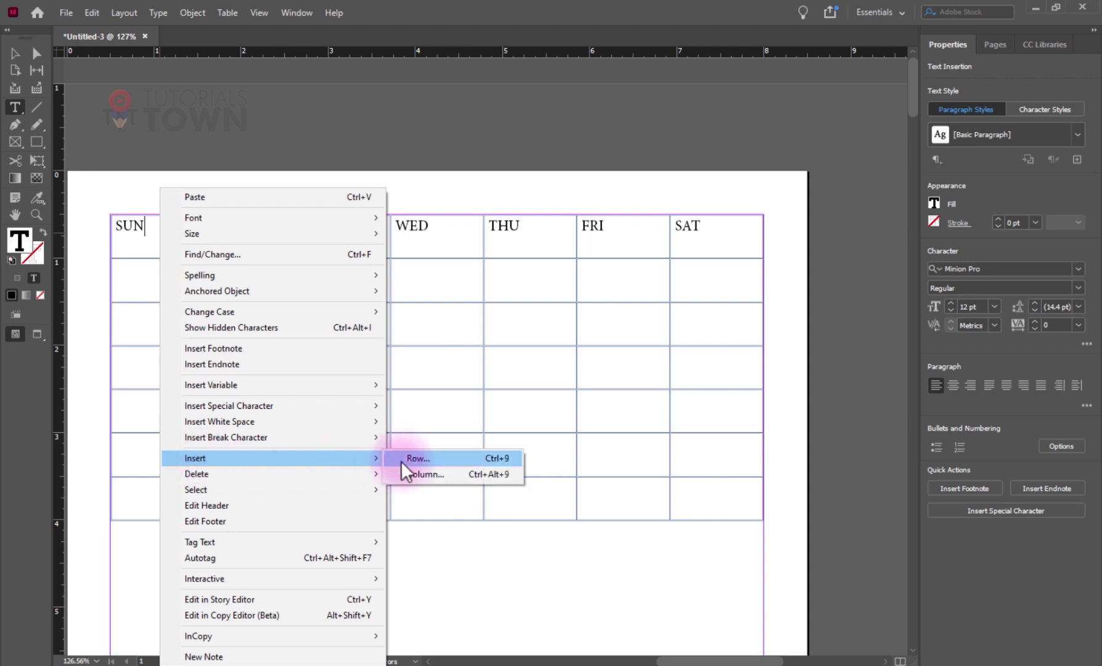
click(406, 461)
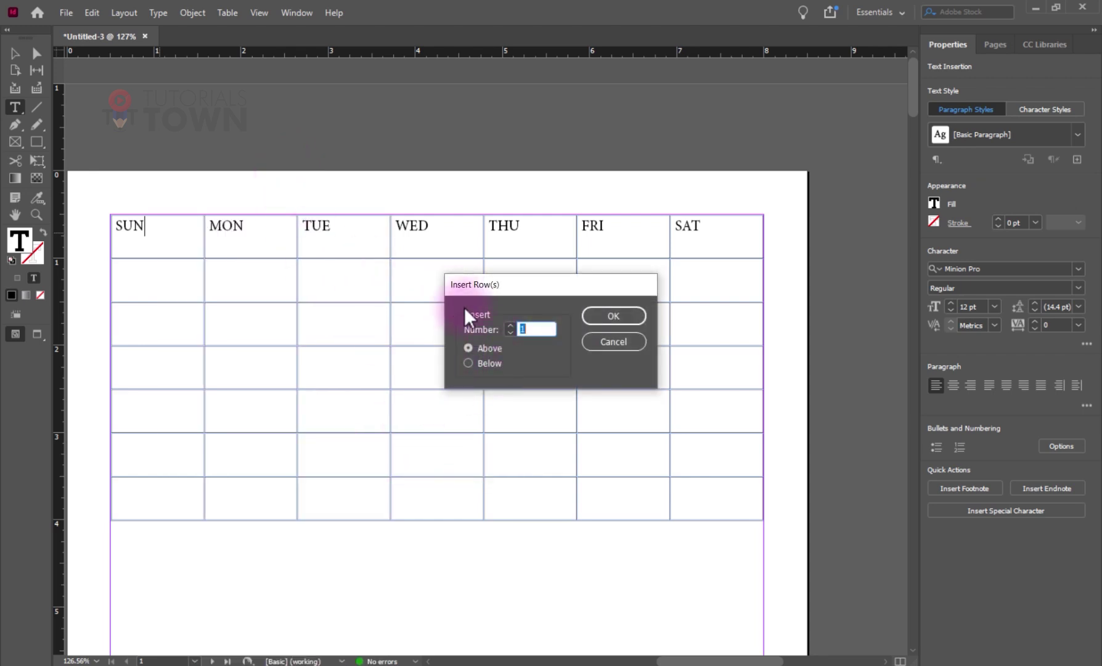
click(604, 319)
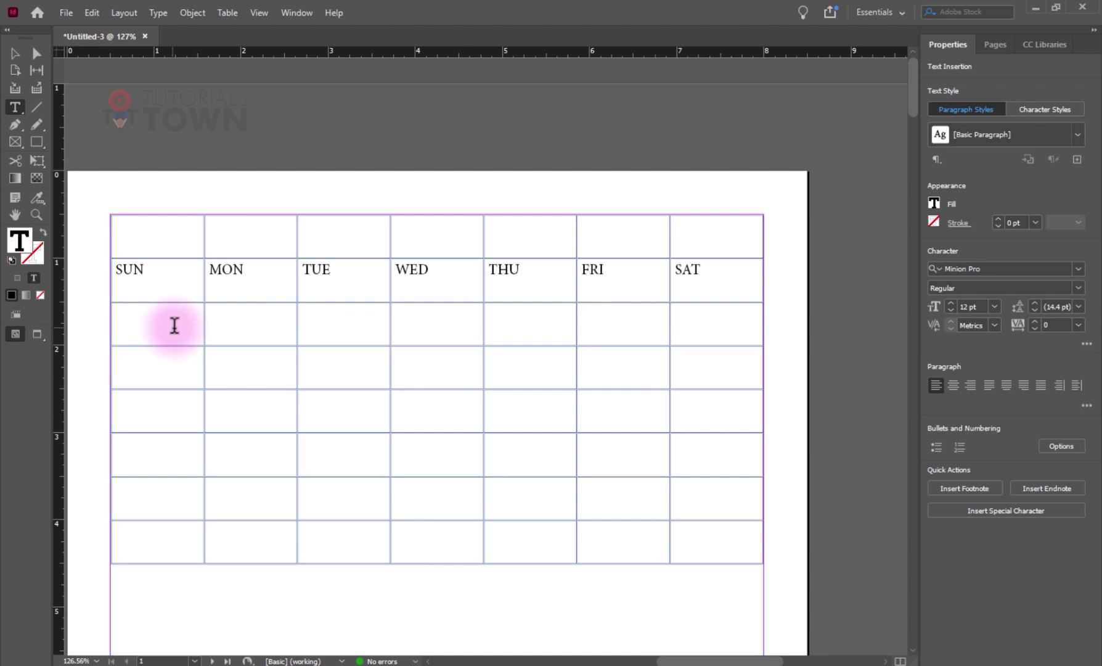
Delete the empty row directly below the weekday names.
mouse_move(175, 326)
mouse_down()
mouse_move(679, 322)
mouse_move(171, 323)
mouse_up()
right_click(127, 315)
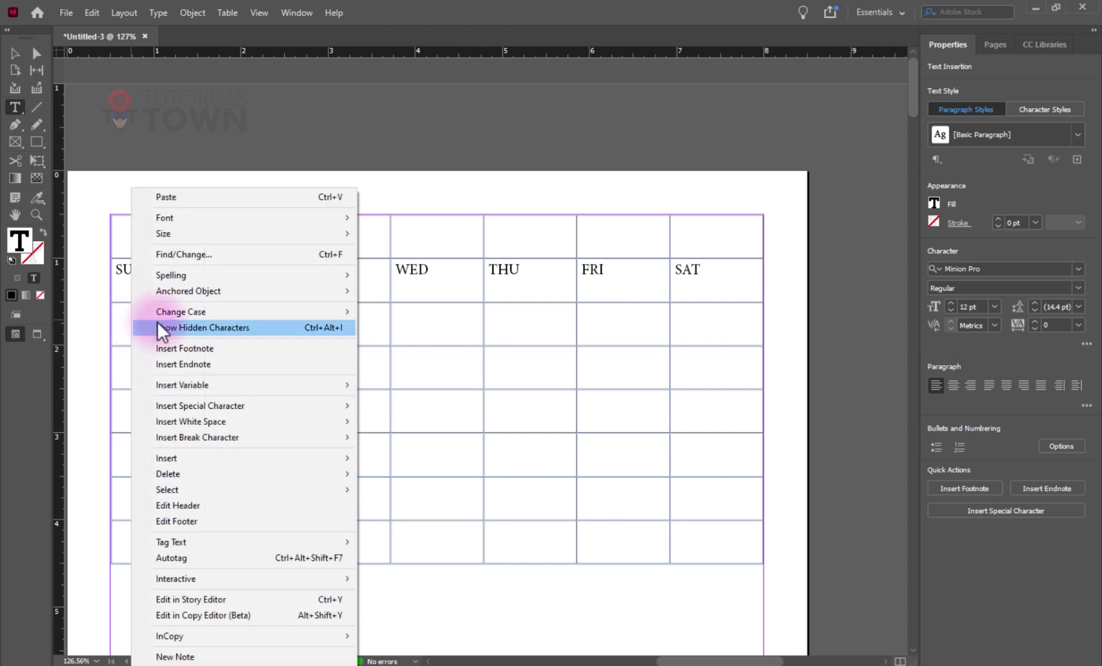
mouse_move(335, 474)
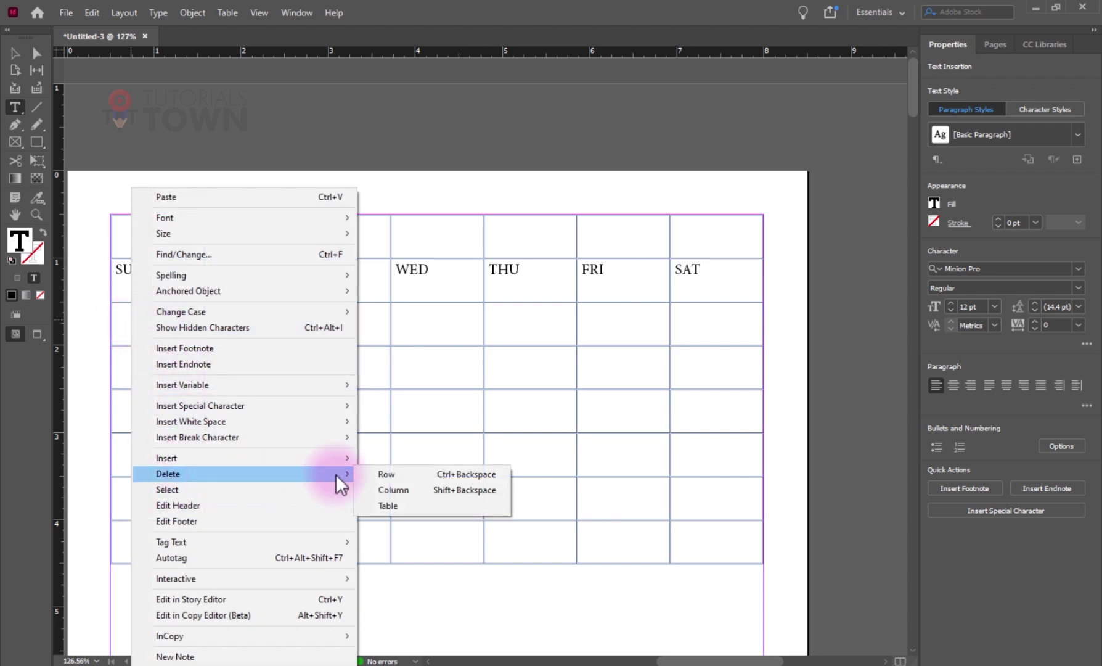
click(388, 474)
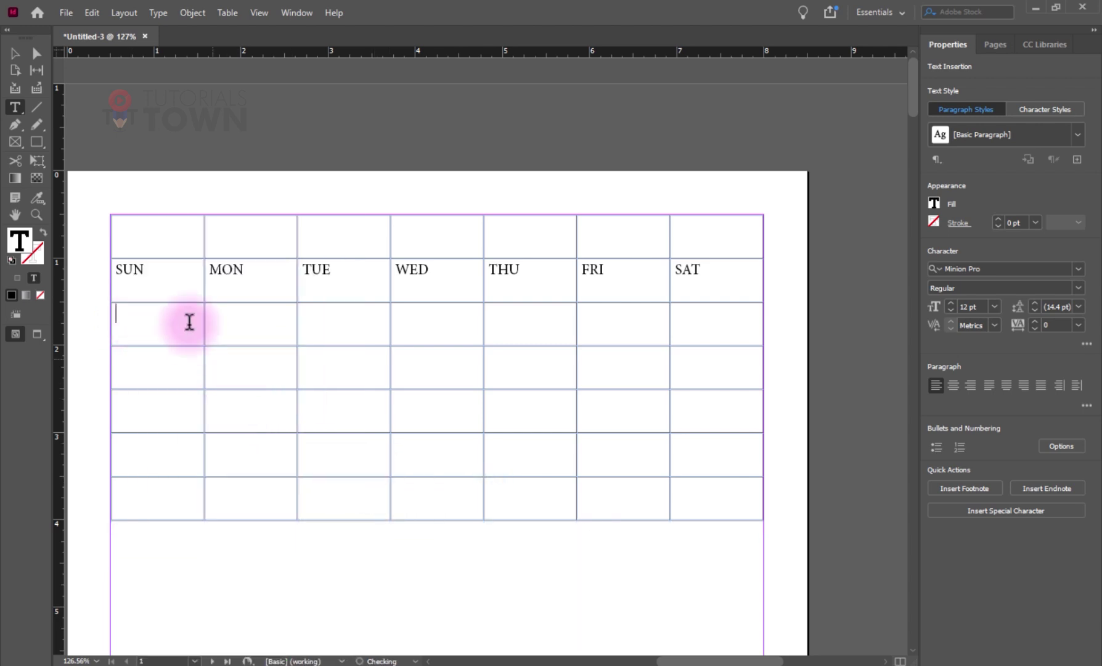
Merge all cells of the empty top row into one cell and place the text cursor in it.
click(165, 246)
key(Escape)
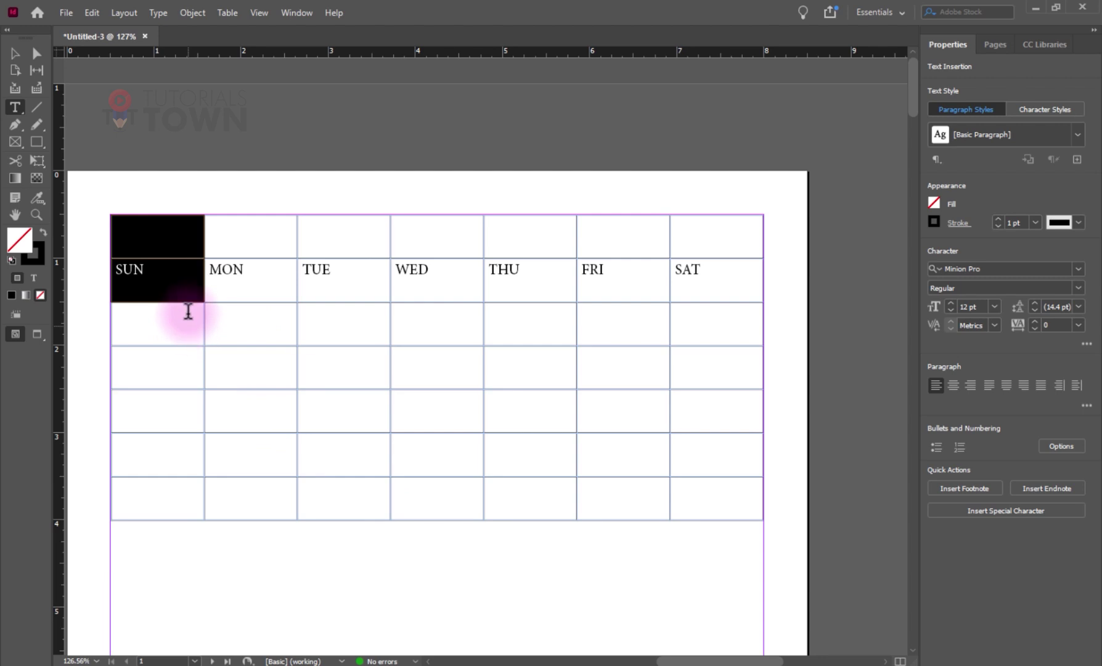
click(140, 236)
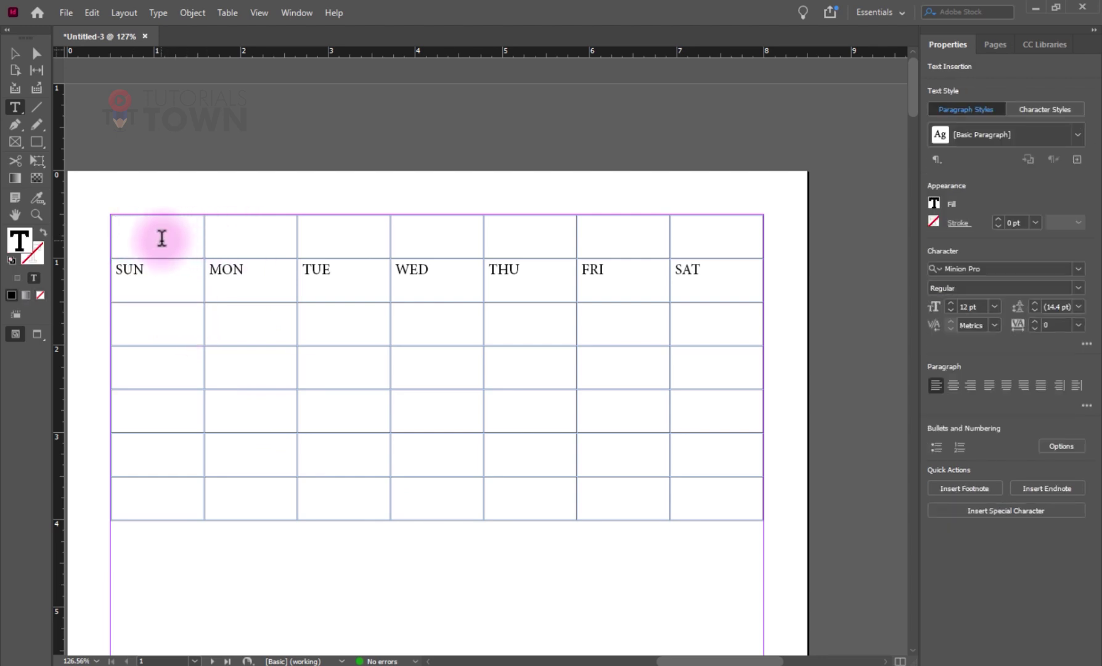
drag(162, 238, 229, 265)
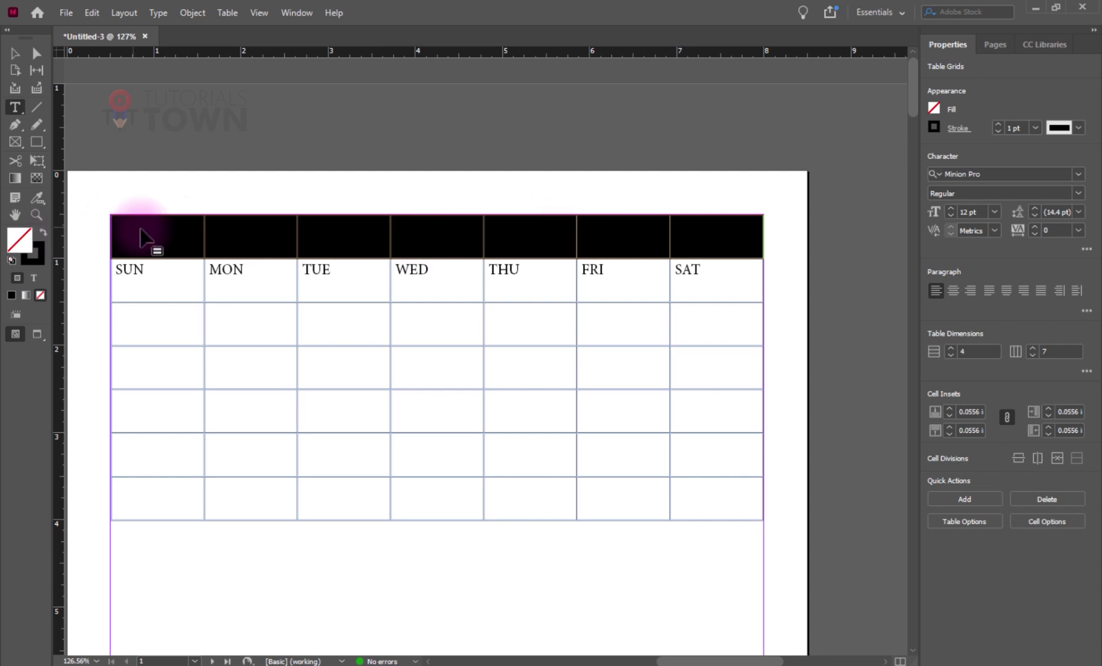
right_click(280, 234)
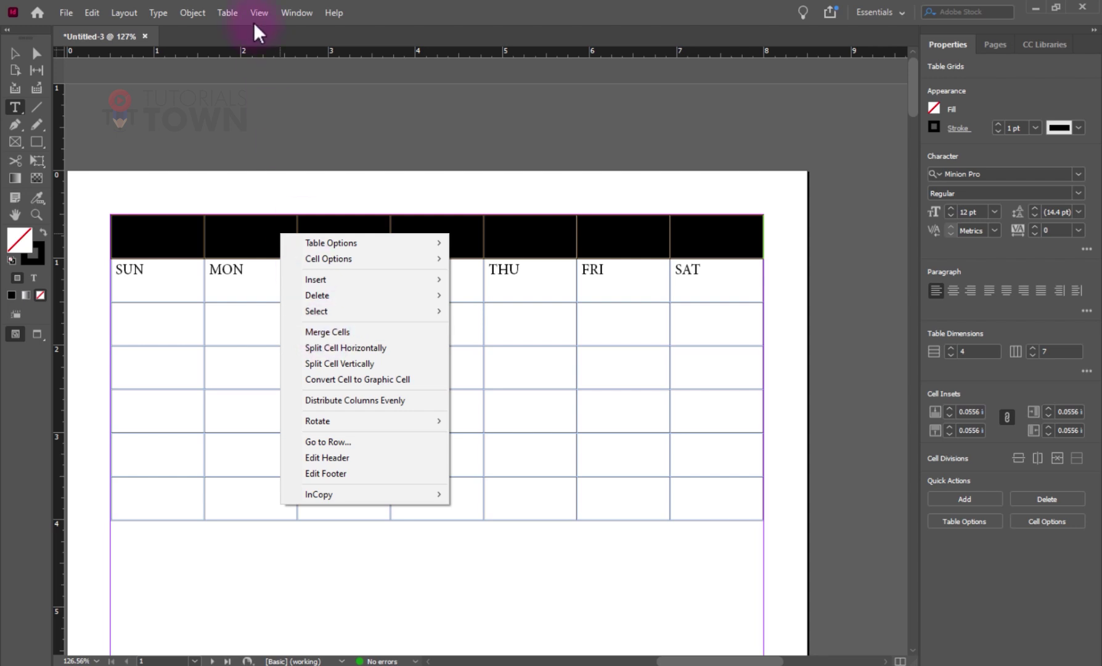
click(360, 335)
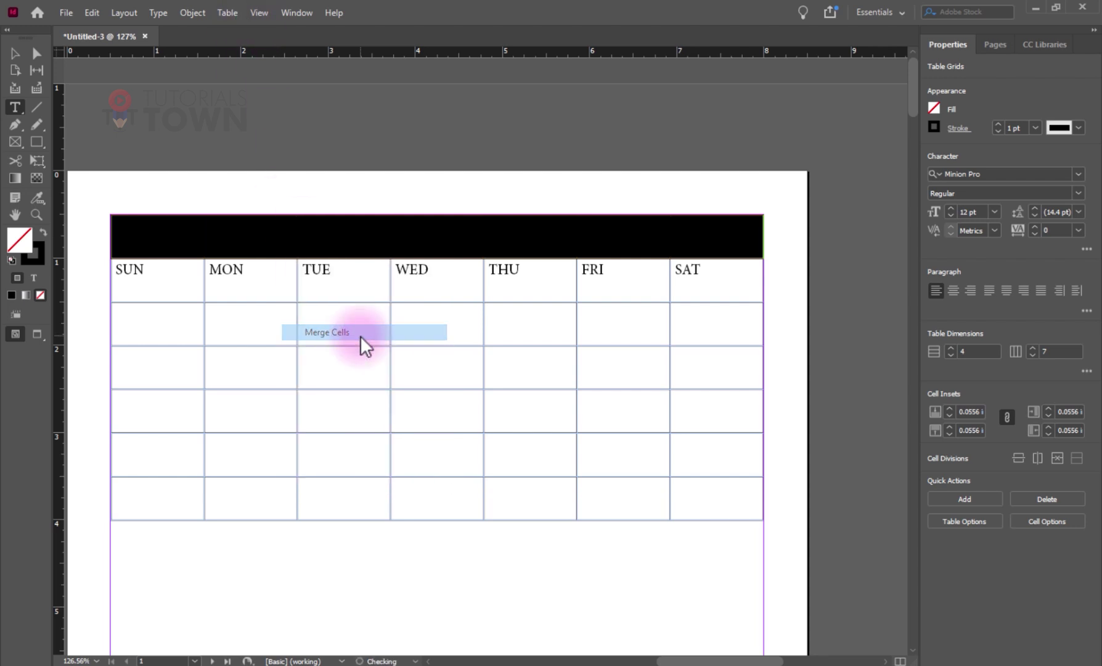
click(387, 373)
click(288, 238)
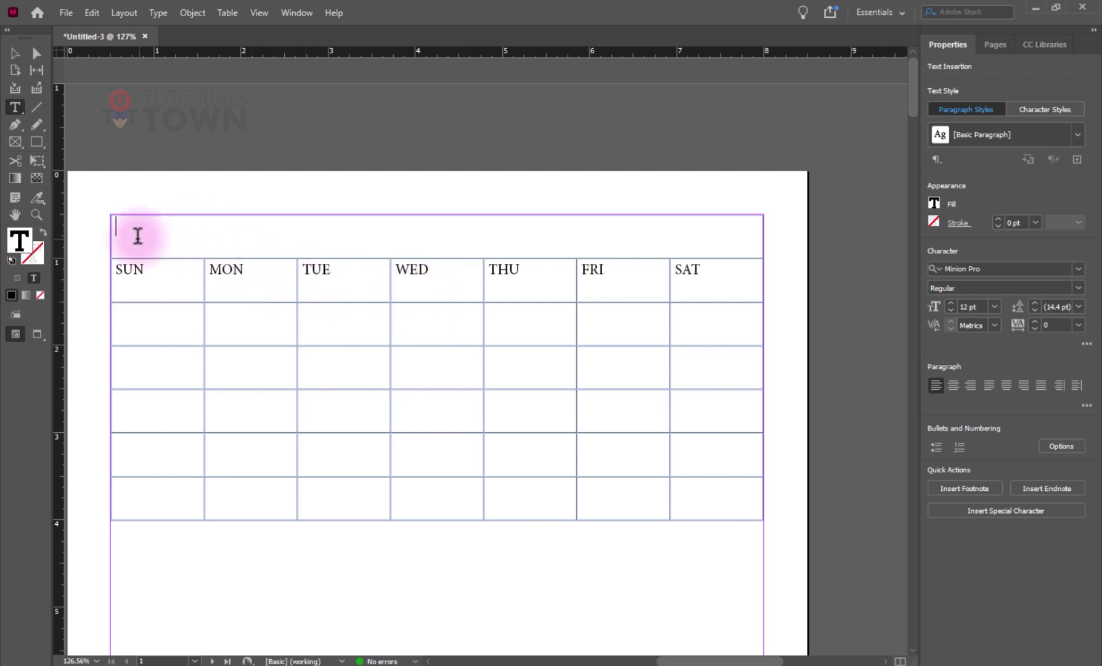
right_click(225, 232)
click(181, 242)
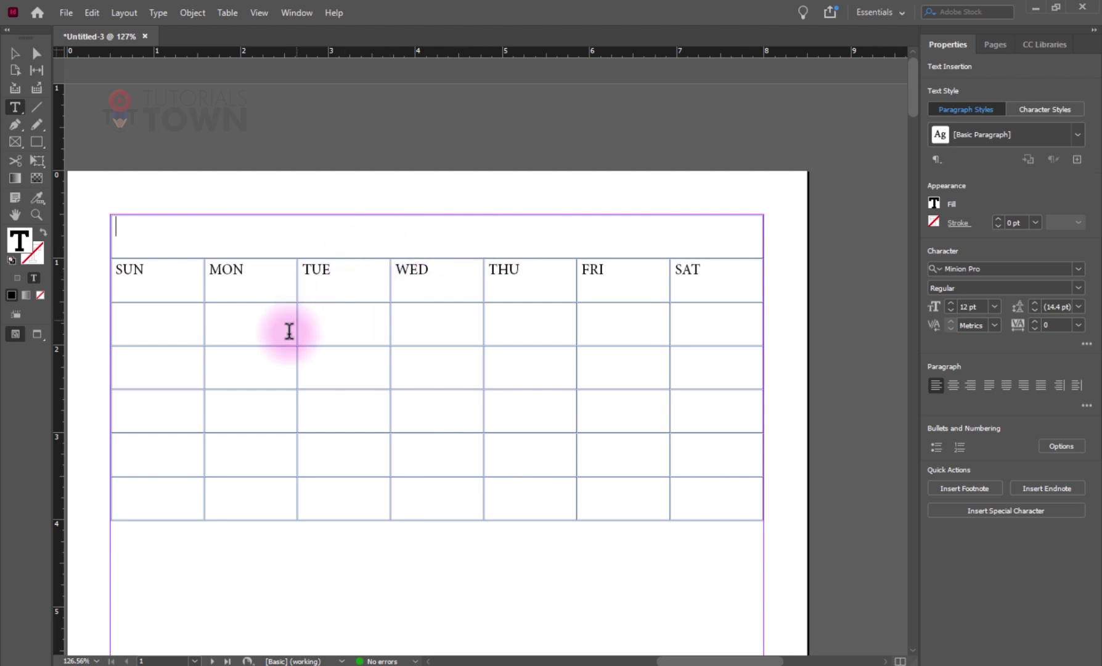
click(242, 365)
right_click(242, 365)
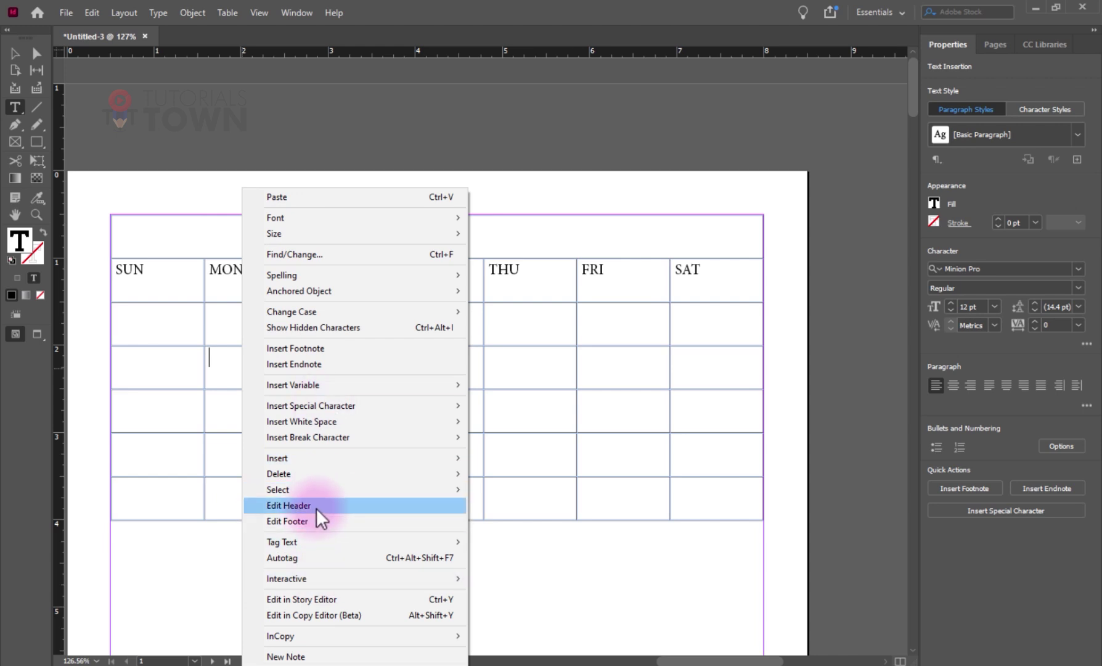
click(211, 364)
drag(290, 384, 260, 386)
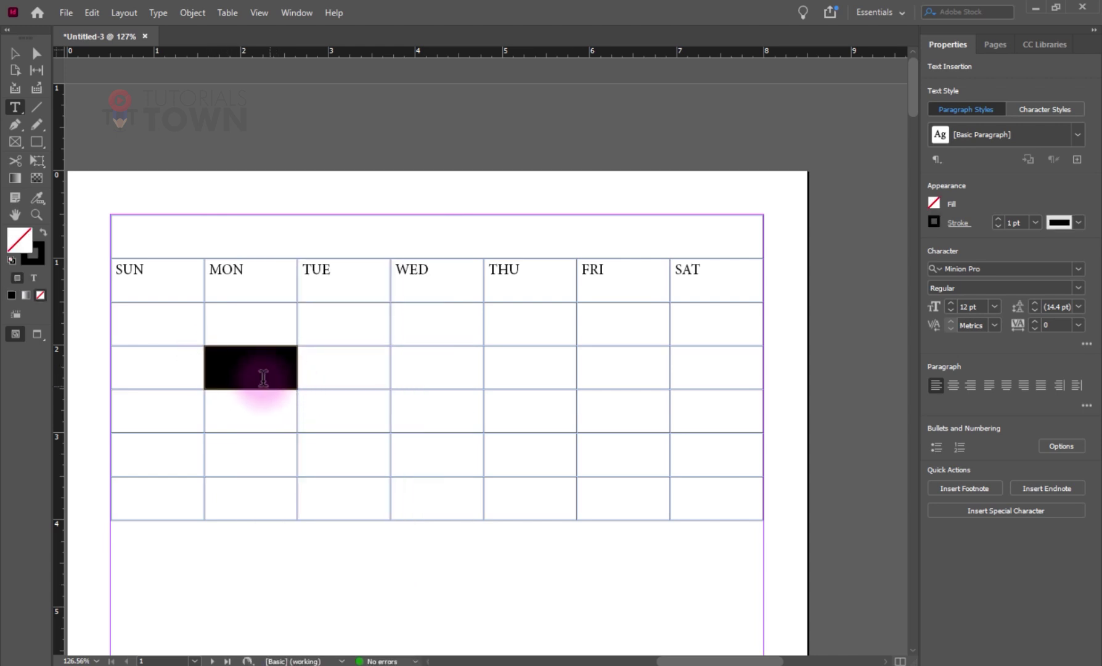
right_click(263, 387)
click(219, 351)
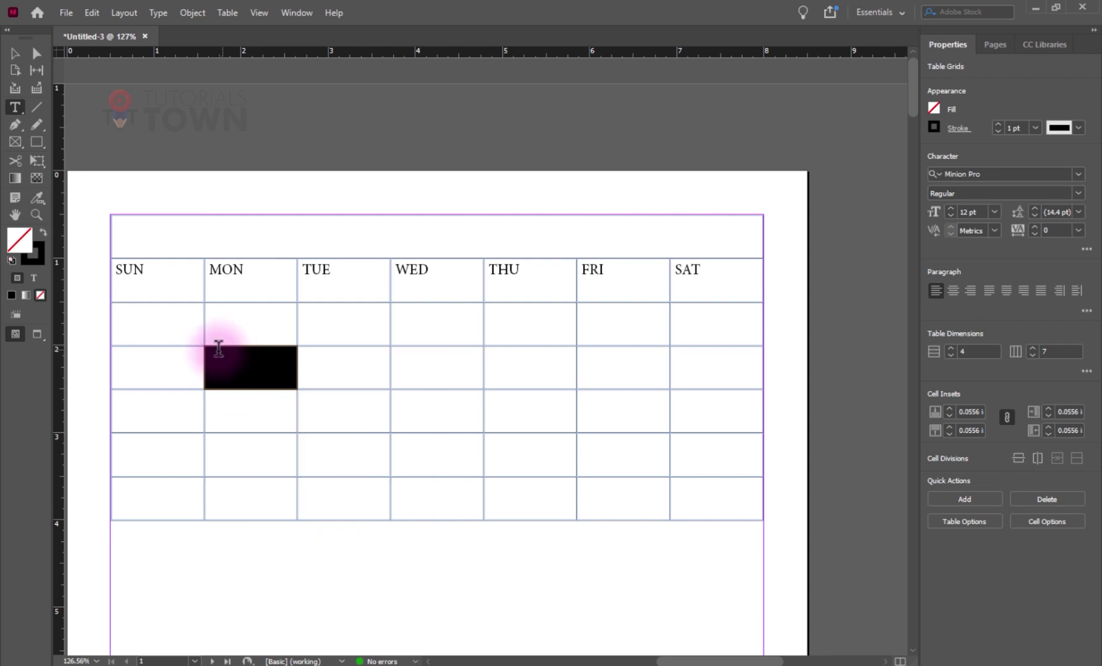
click(212, 354)
drag(251, 379, 251, 387)
click(250, 382)
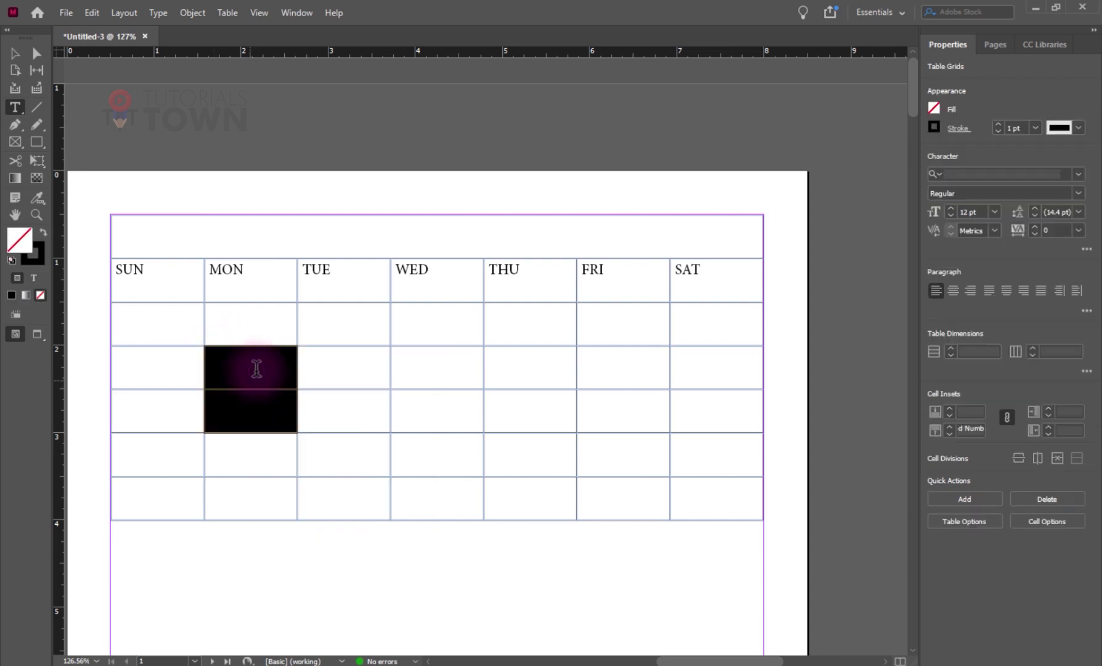
click(223, 357)
right_click(223, 356)
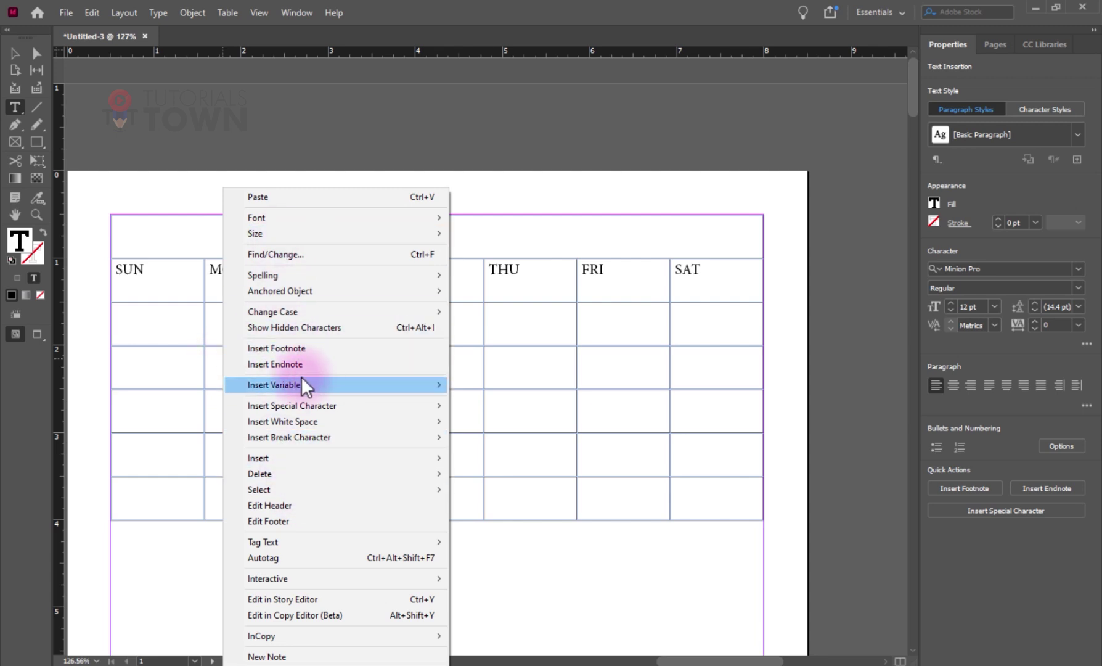
mouse_move(308, 436)
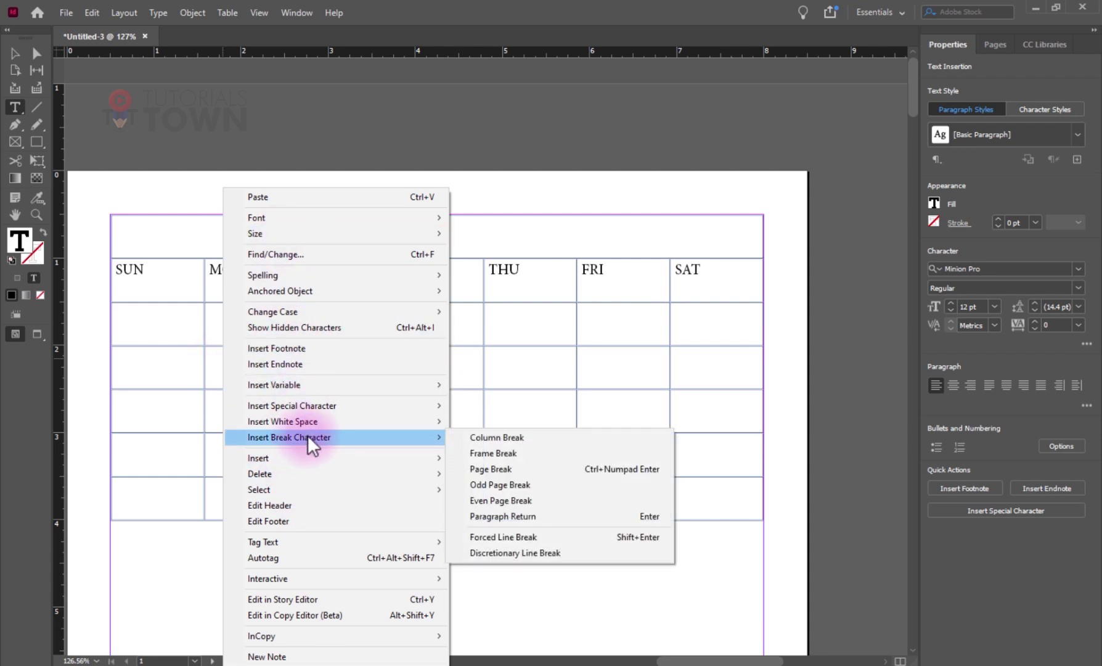
click(210, 405)
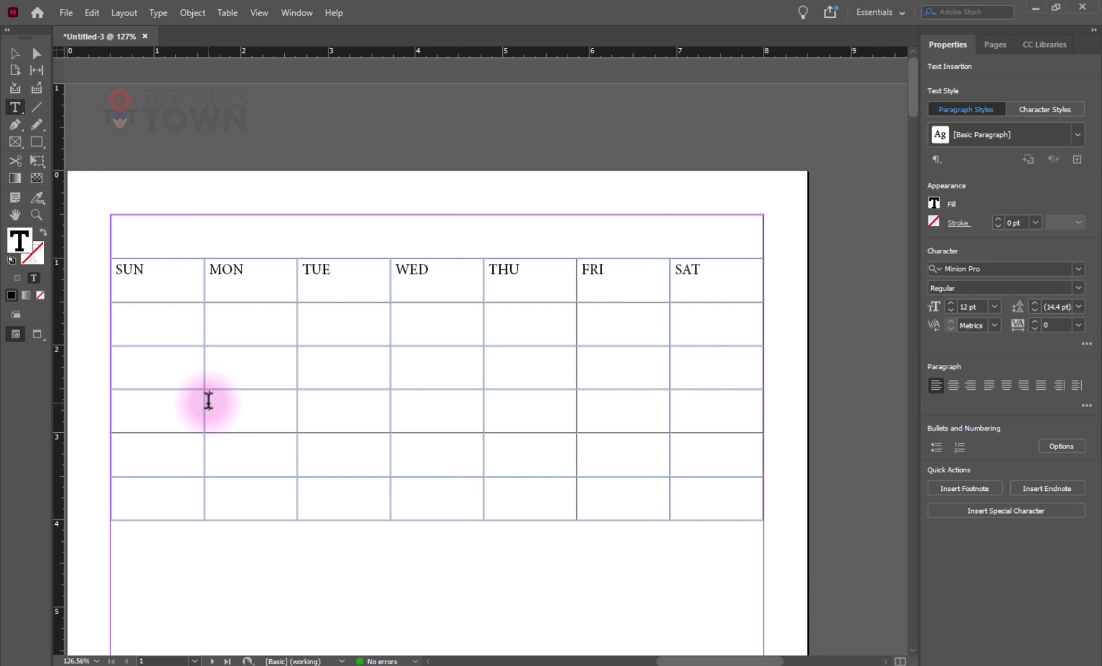
Split the MON cell in the third empty row below the weekday names horizontally.
mouse_move(208, 400)
mouse_down()
mouse_move(219, 447)
mouse_move(220, 410)
mouse_up()
right_click(220, 411)
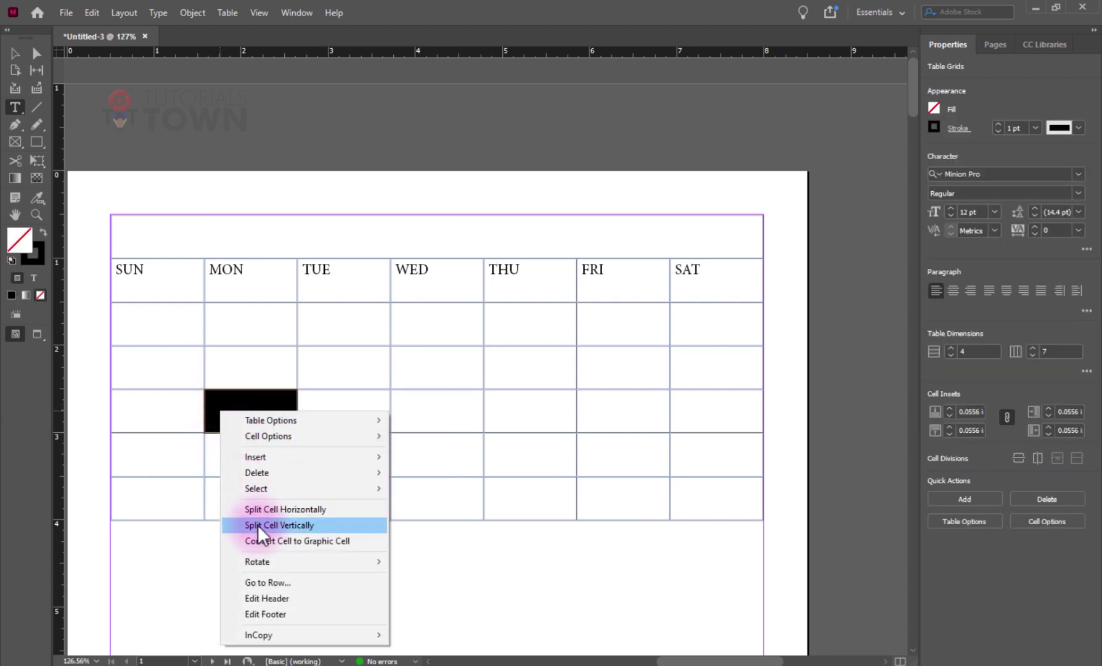
click(275, 508)
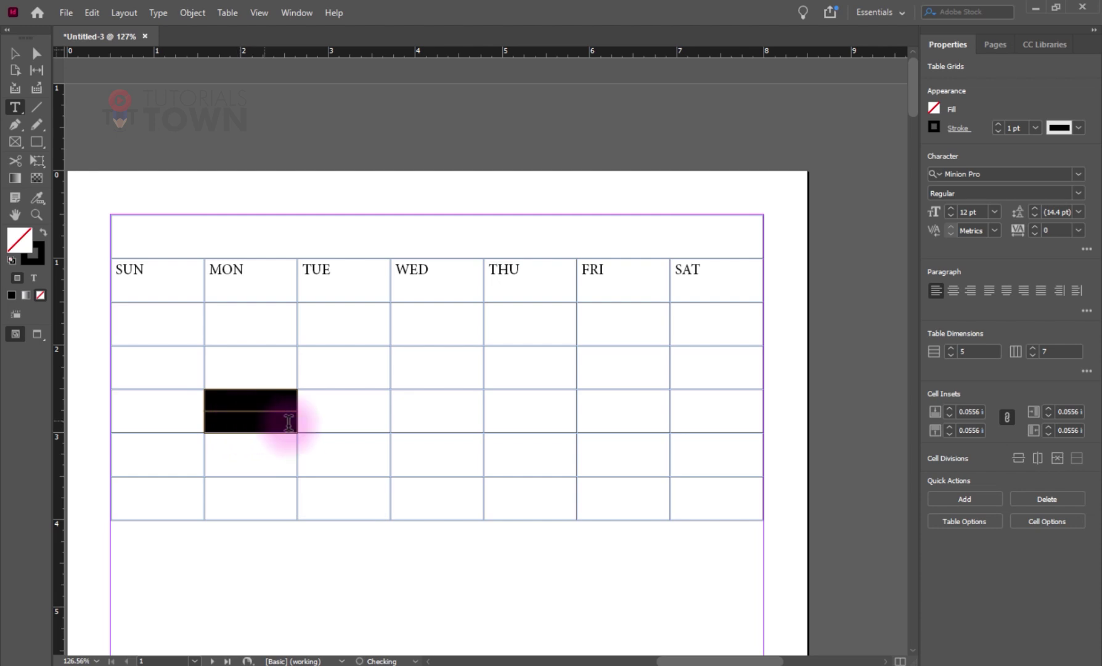
Split the TUE cell in the third empty row below the weekday names vertically.
click(318, 416)
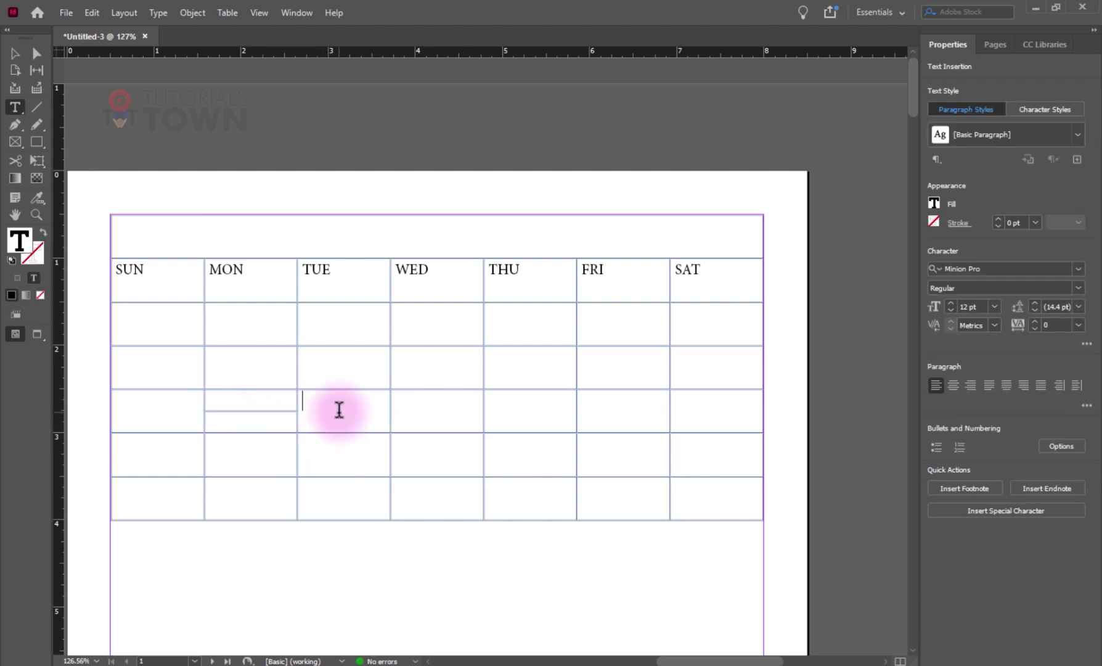
right_click(340, 409)
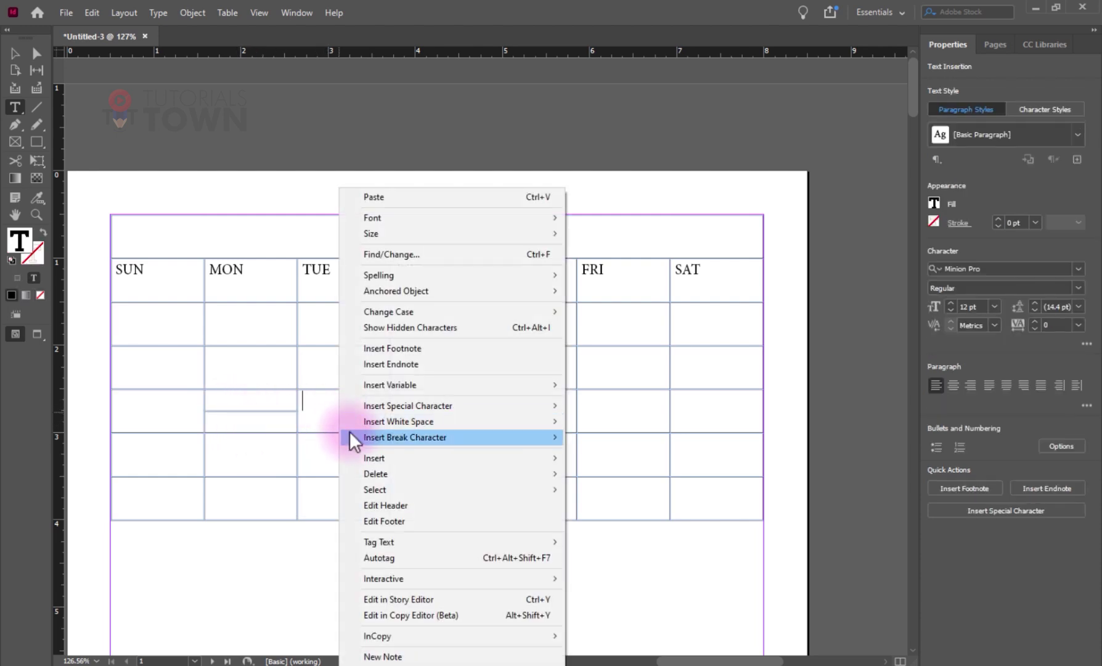
click(307, 401)
drag(306, 400, 313, 429)
right_click(359, 411)
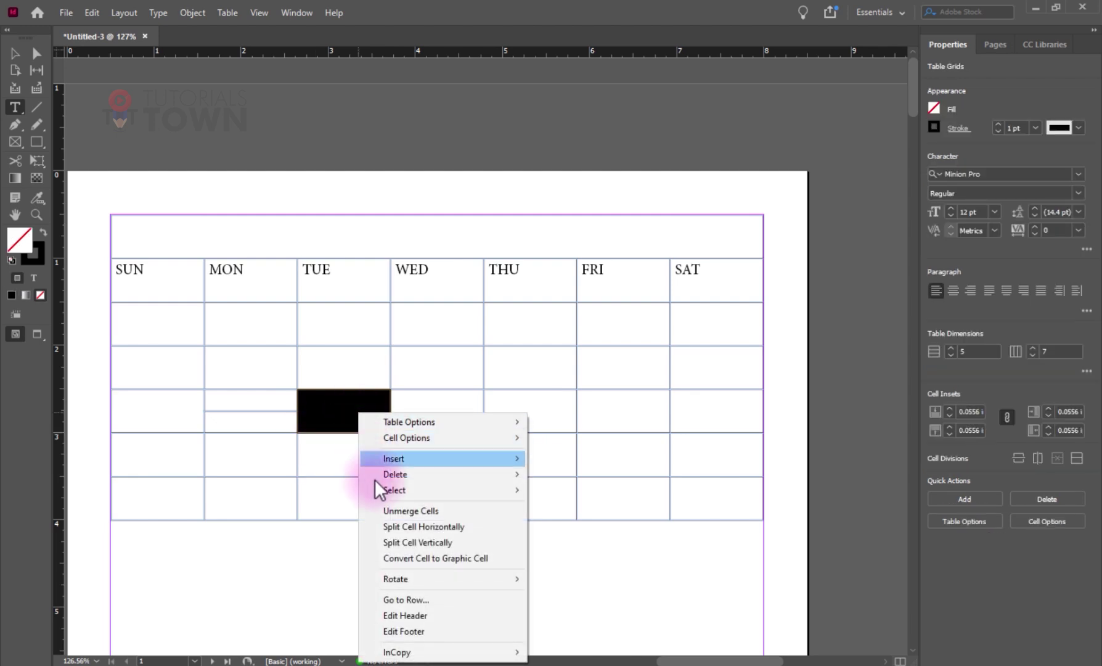
click(400, 544)
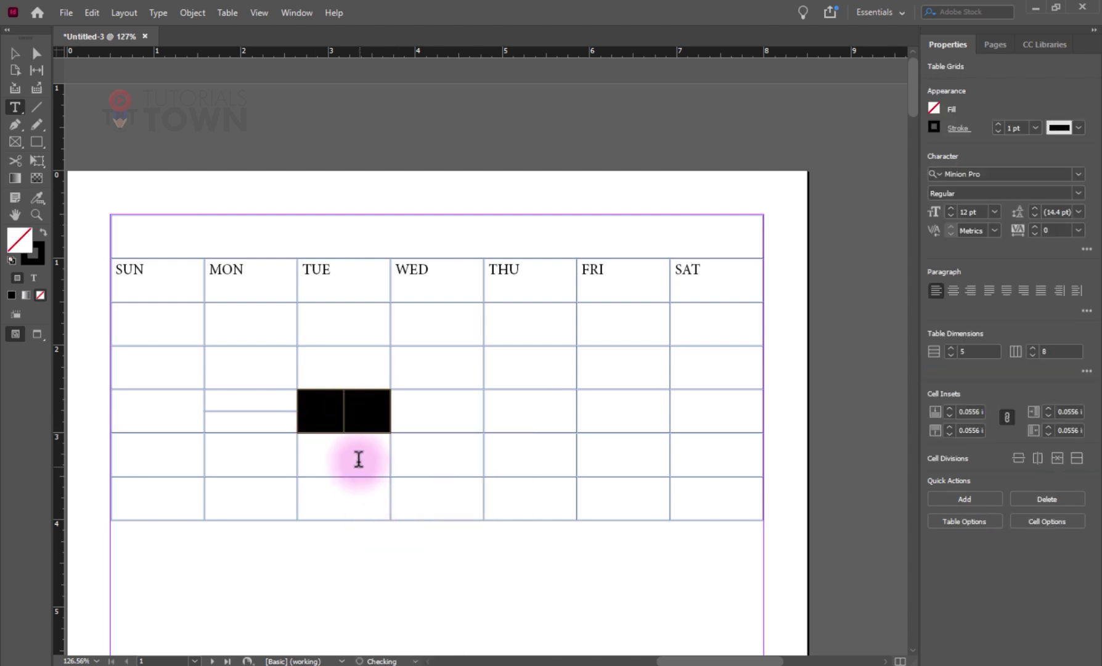
Deselect the cells and undo both the vertical TUE split and the horizontal MON split.
click(395, 462)
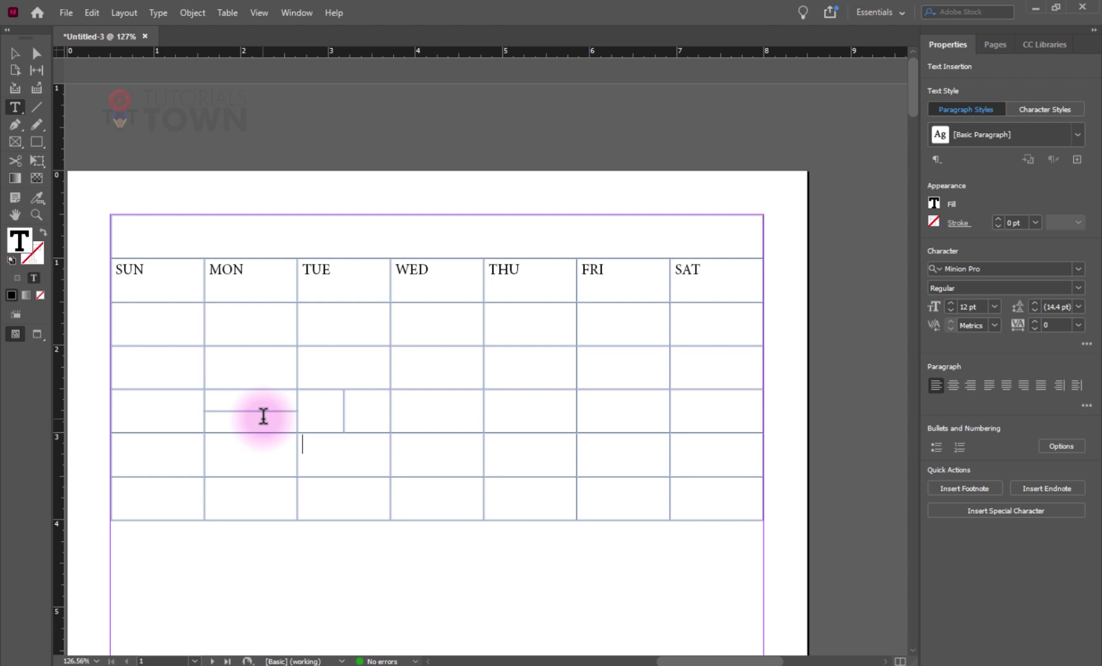
key(ctrl+z)
key(ctrl+z)
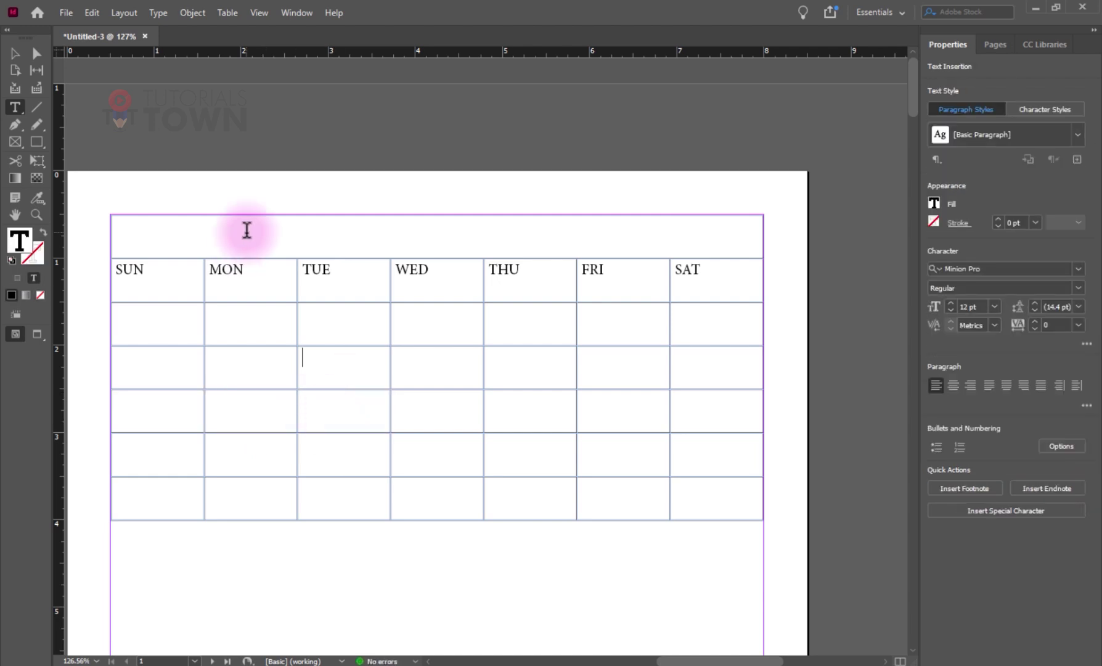
Enter JANUARY 2023 in the merged top row and set its font to Roboto Black.
click(256, 227)
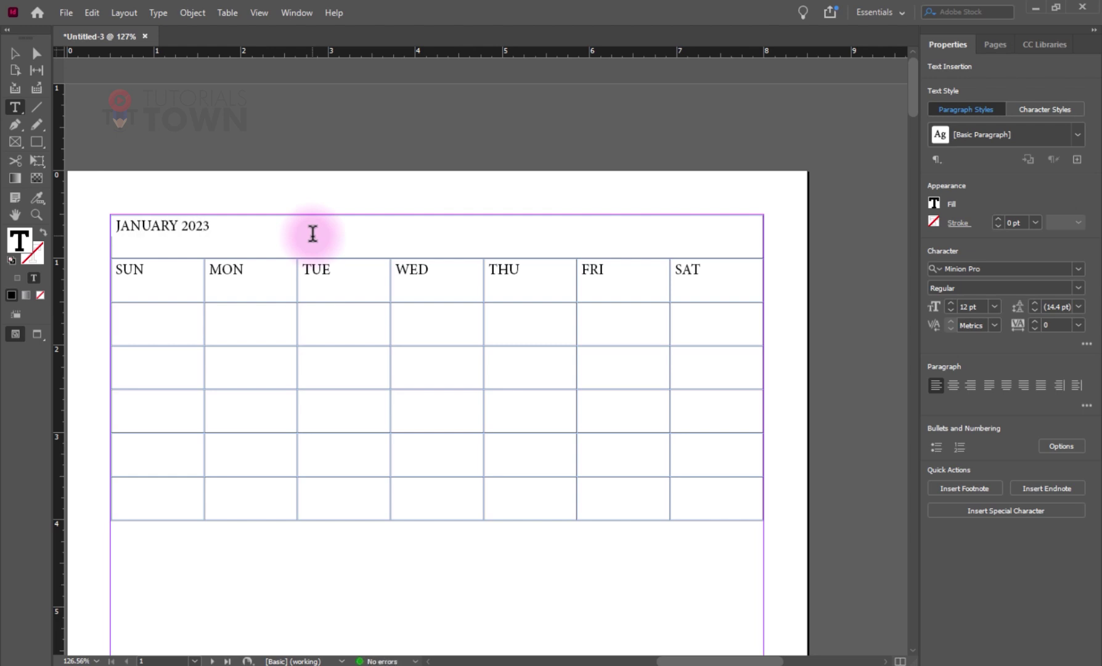
click(104, 220)
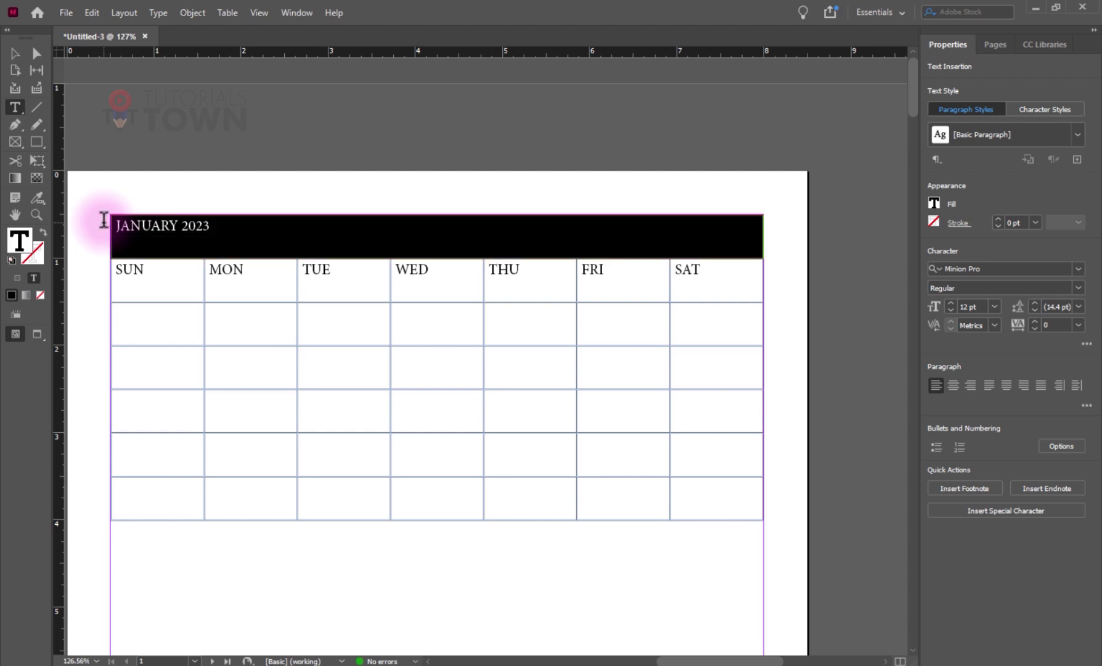
drag(546, 234, 129, 223)
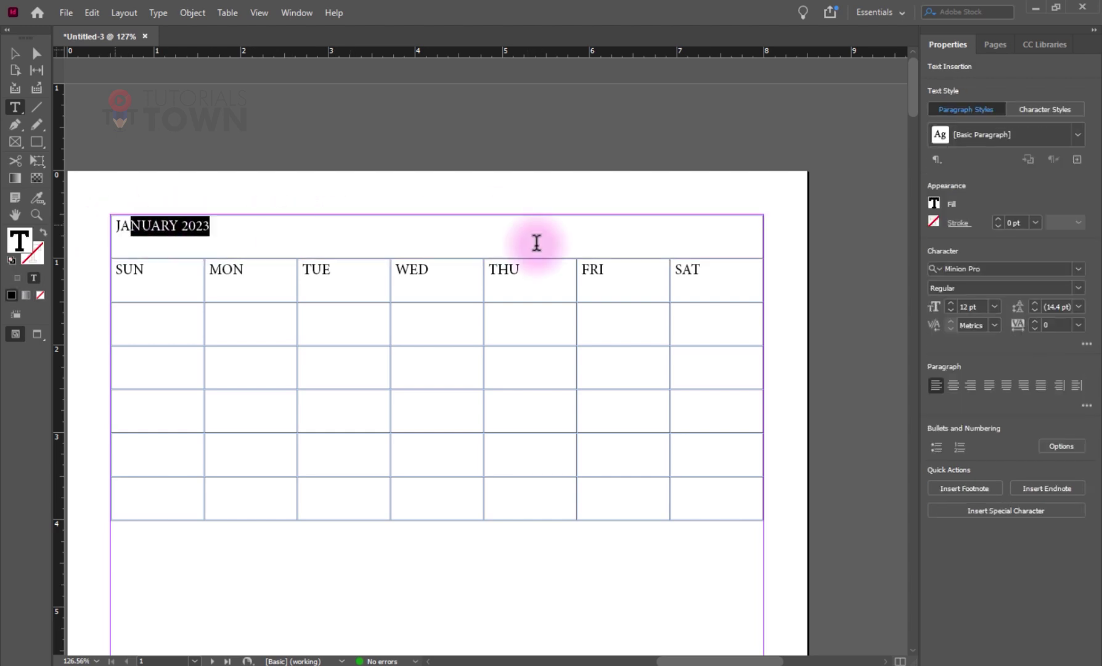
triple_click(591, 255)
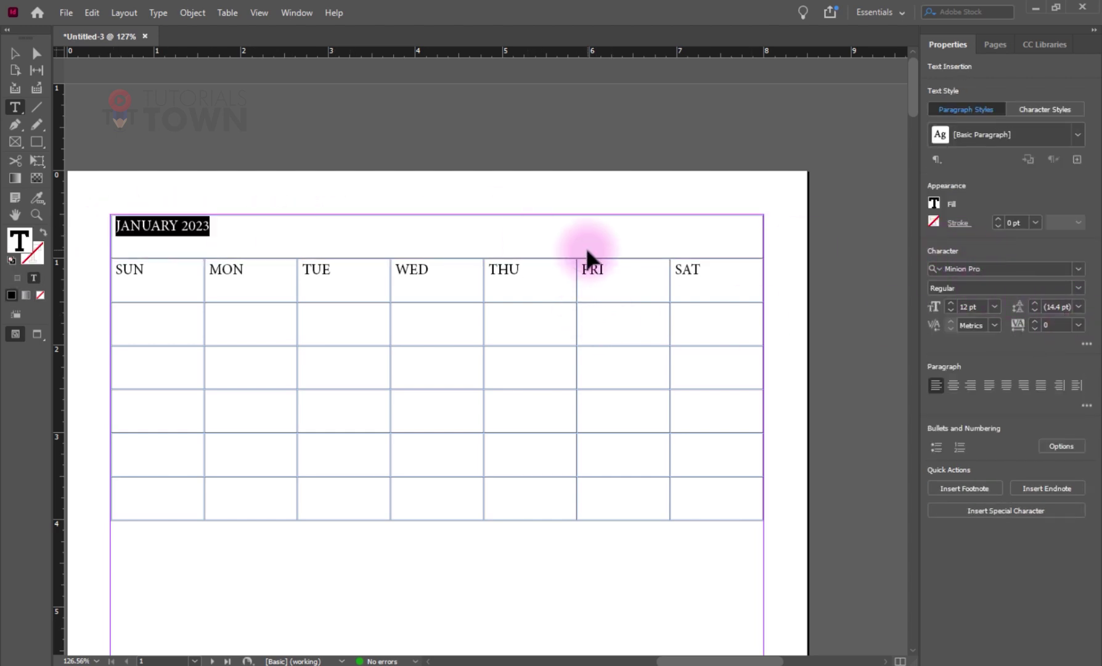
click(1075, 290)
click(1016, 268)
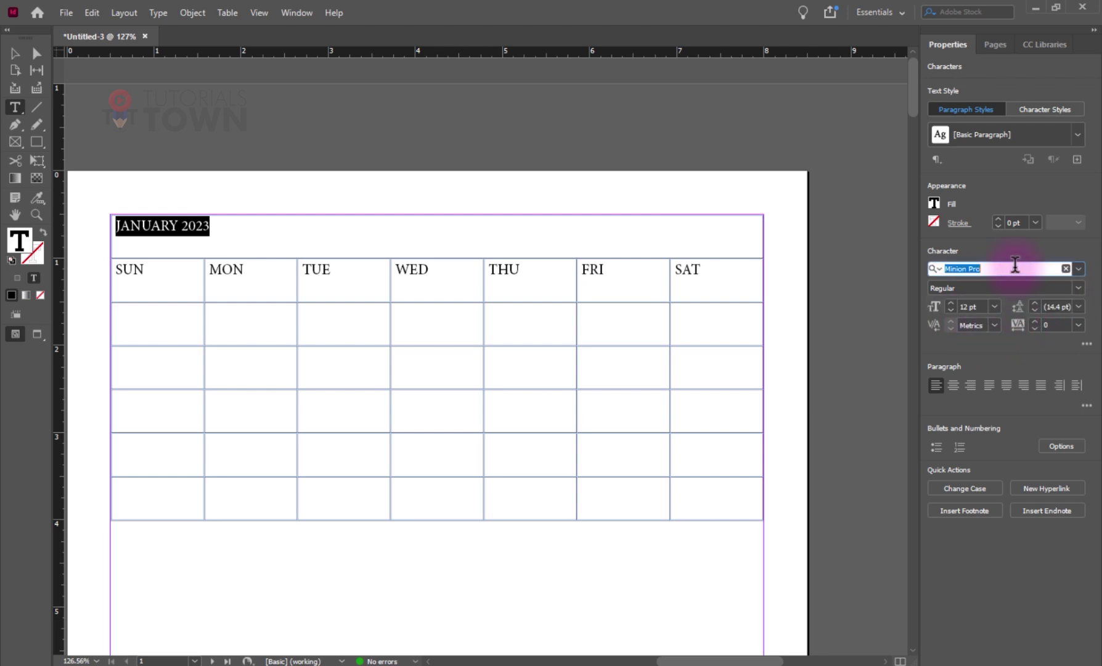
text(ROBOTO)
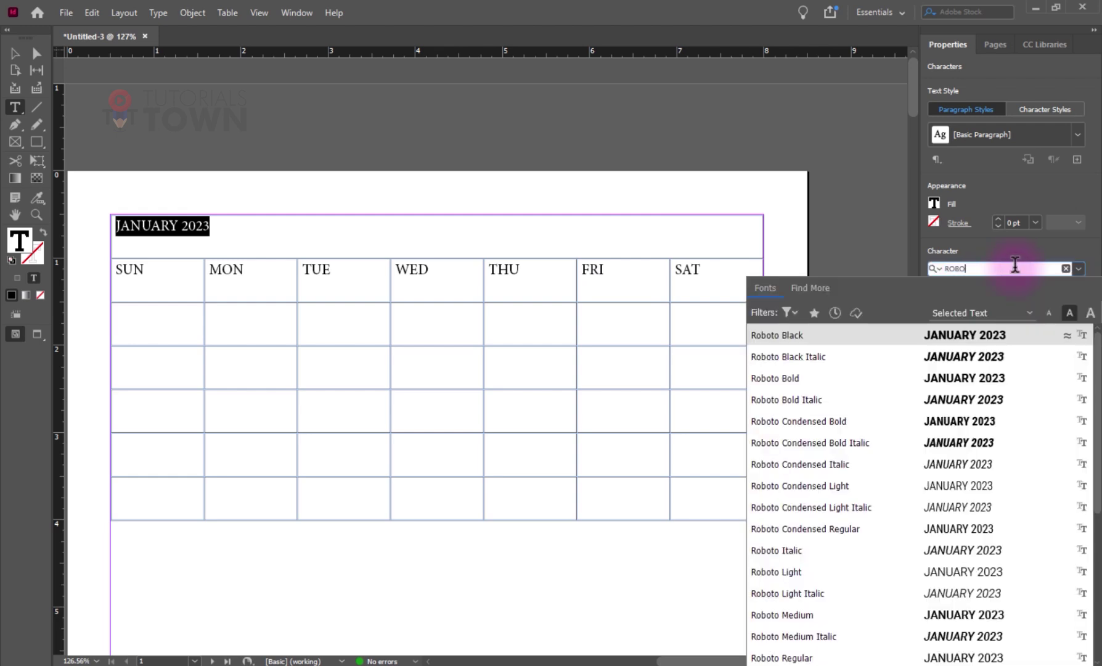
click(987, 342)
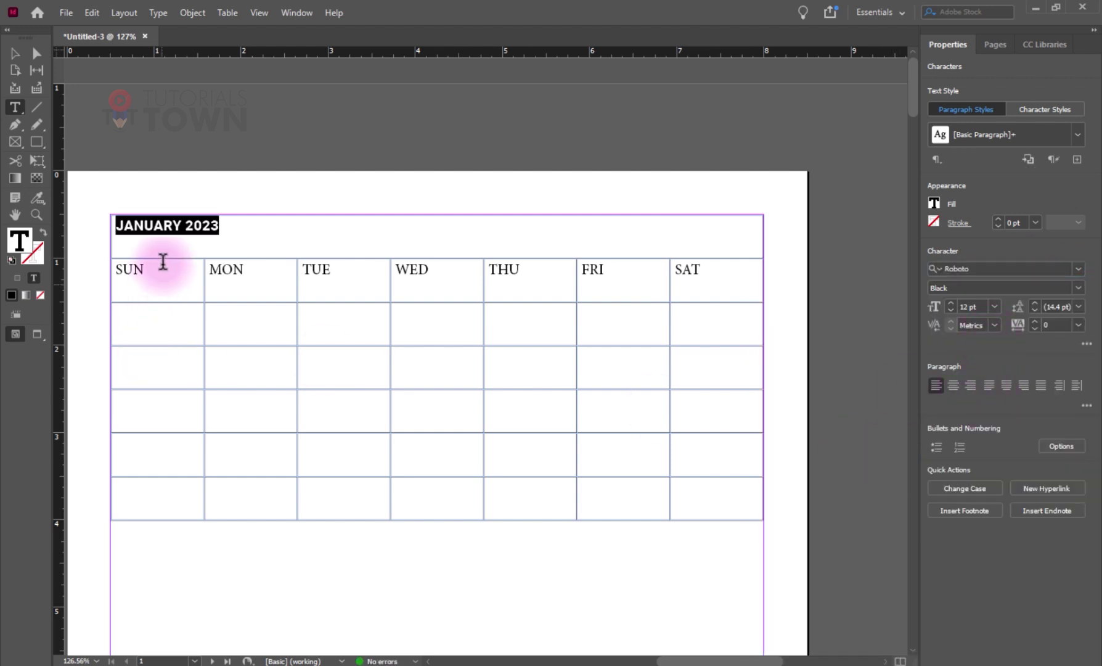
Center the JANUARY 2023 title horizontally in the merged top row.
click(179, 236)
drag(221, 223, 116, 227)
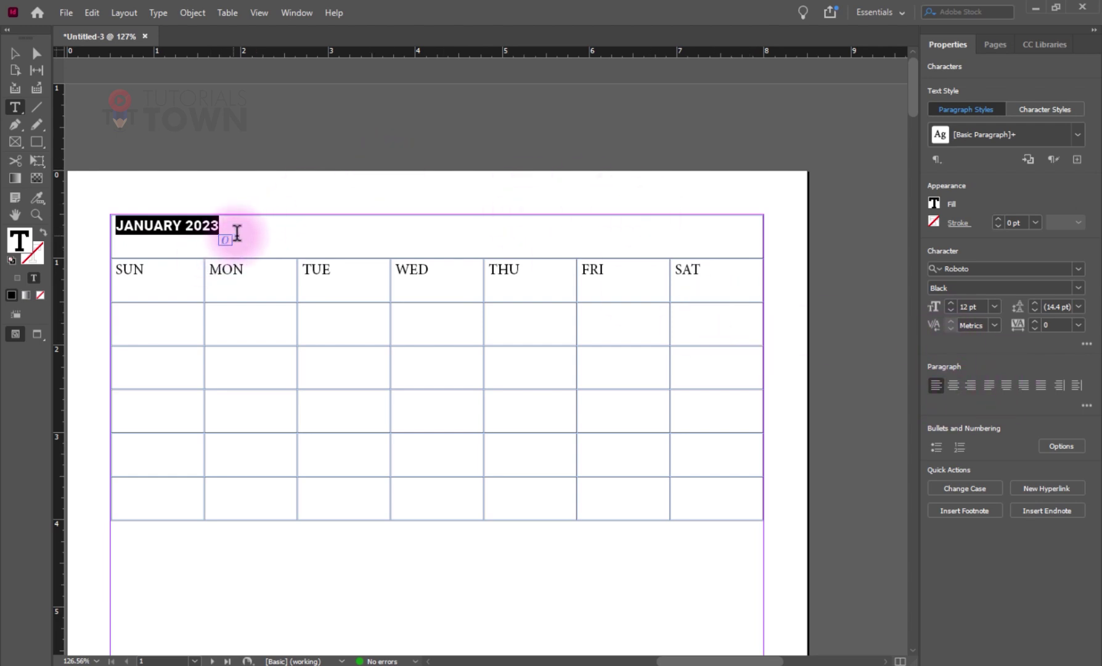
drag(236, 233, 121, 216)
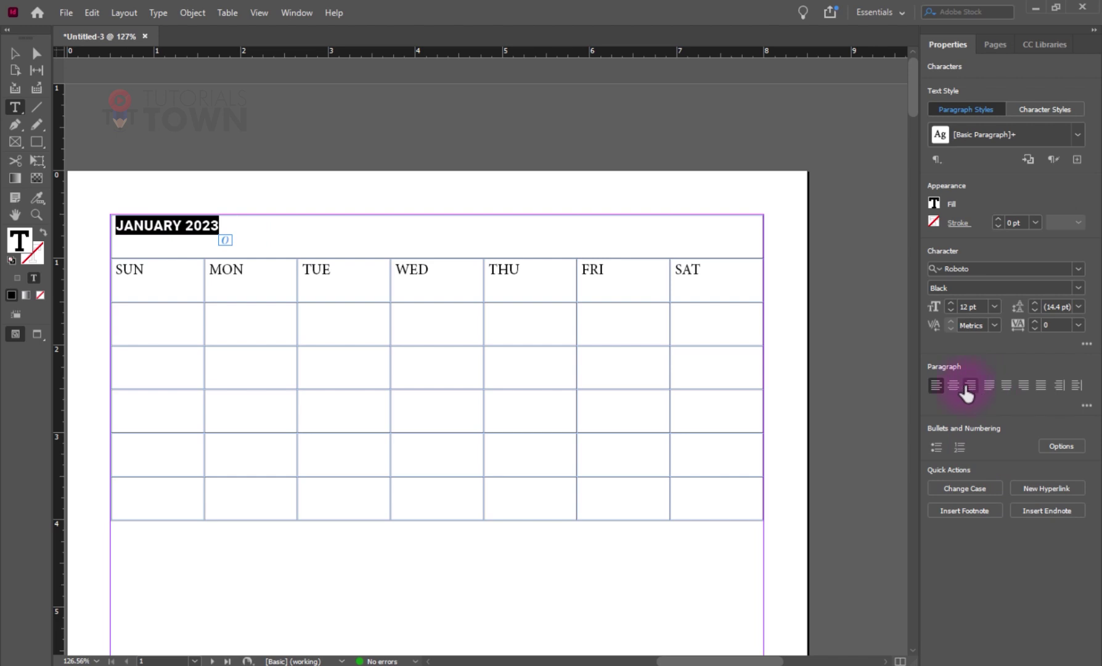
click(955, 386)
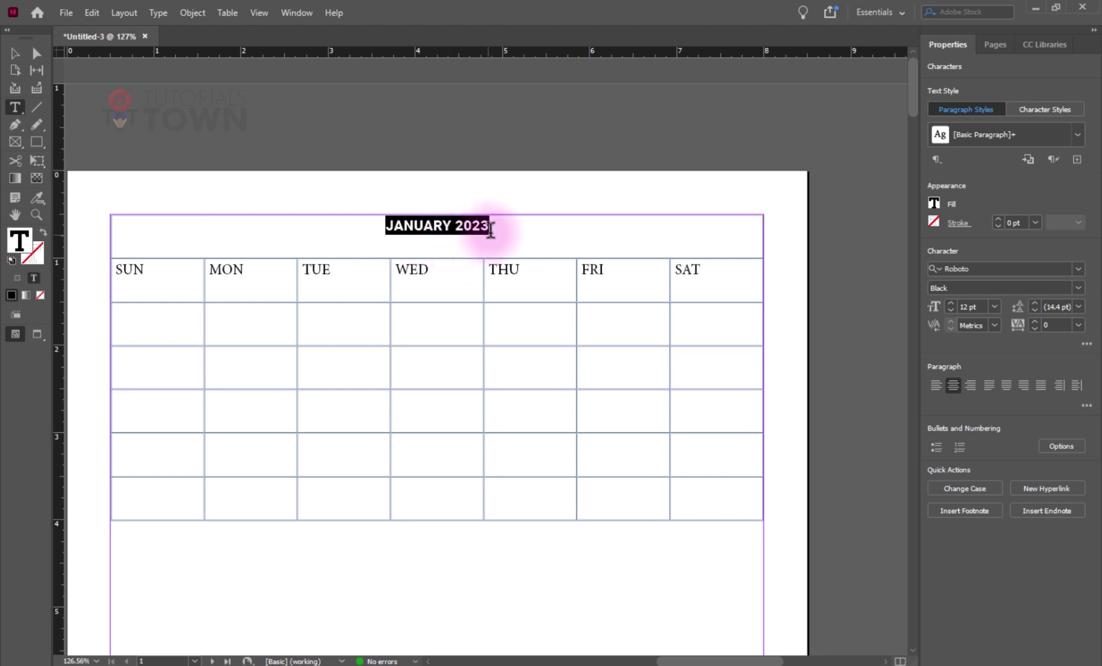
Select the whole JANUARY 2023 cell and center its text vertically.
drag(490, 227, 381, 227)
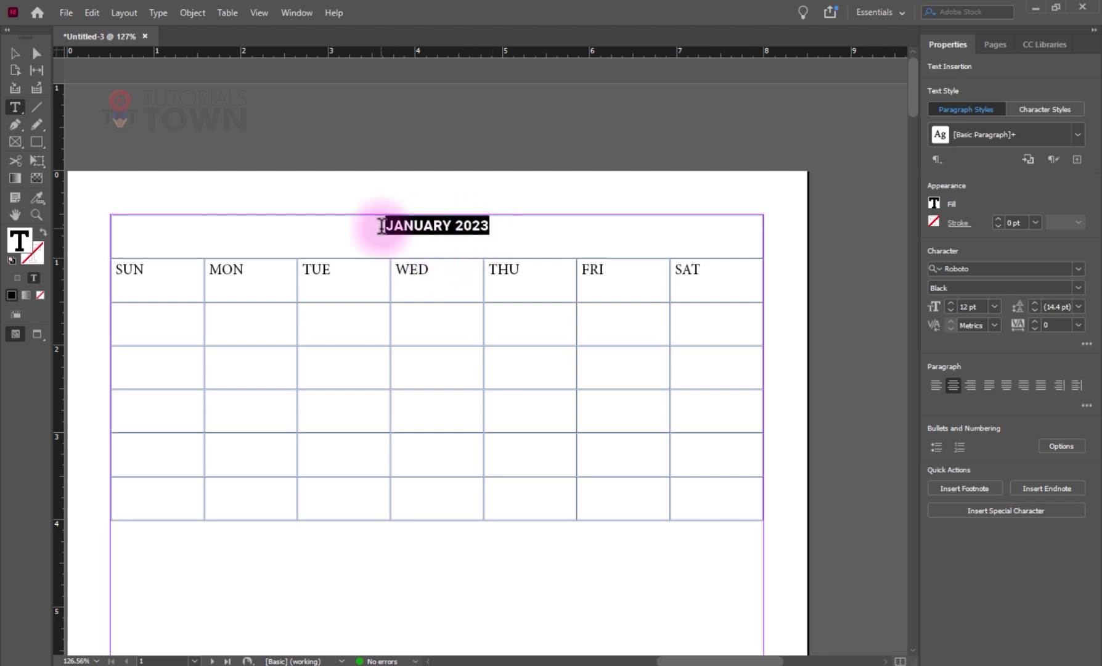
click(382, 240)
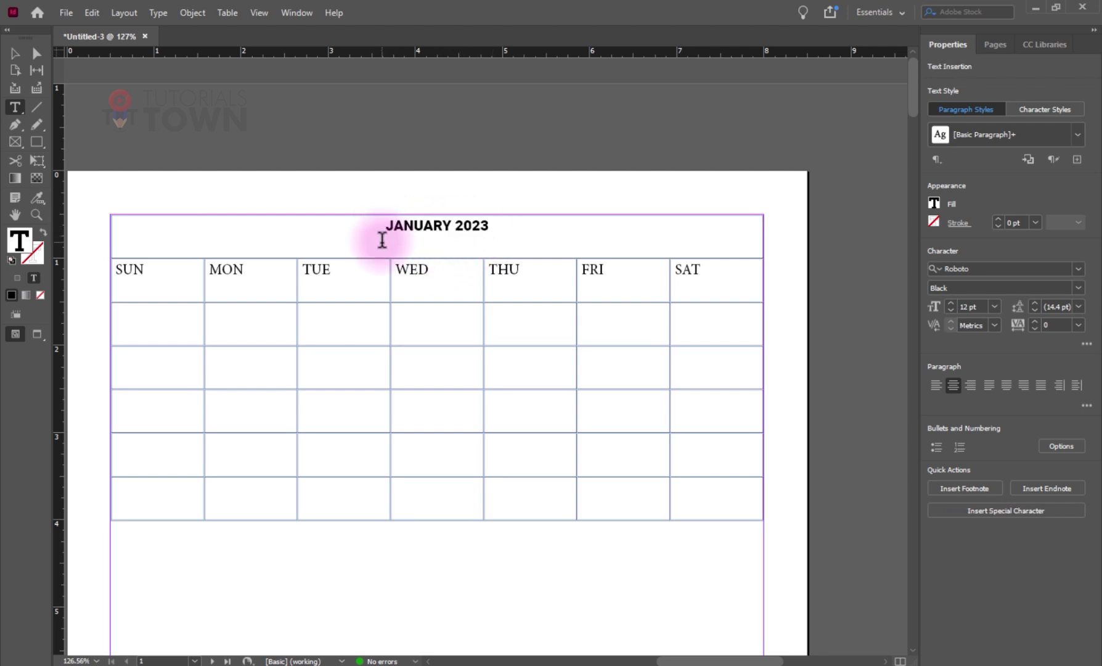
key(Escape)
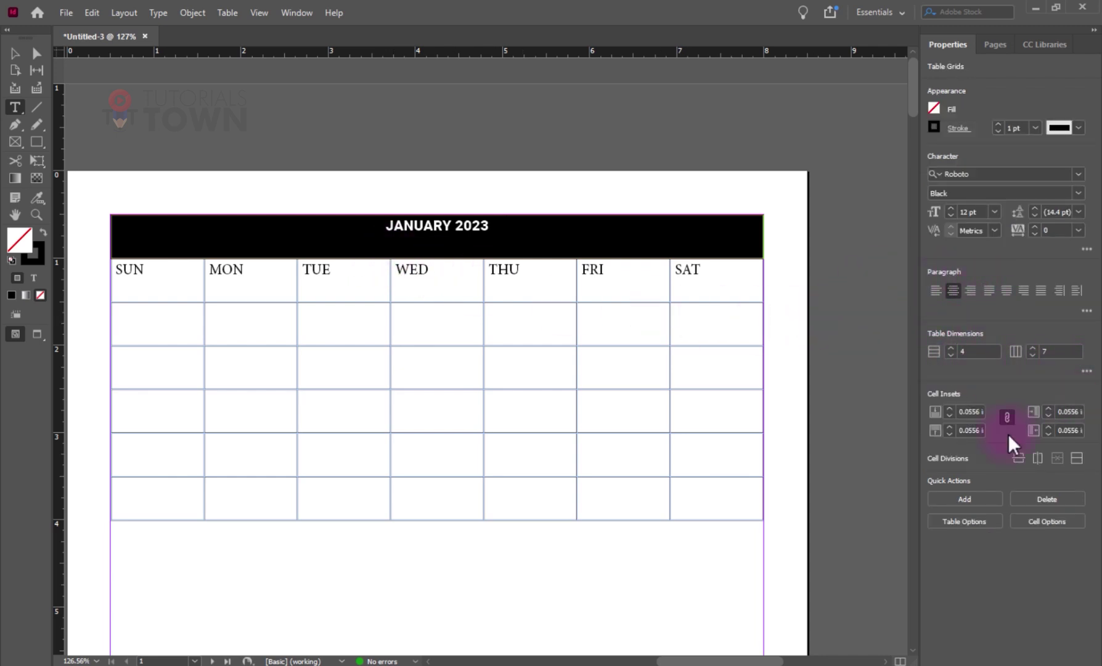
click(1086, 310)
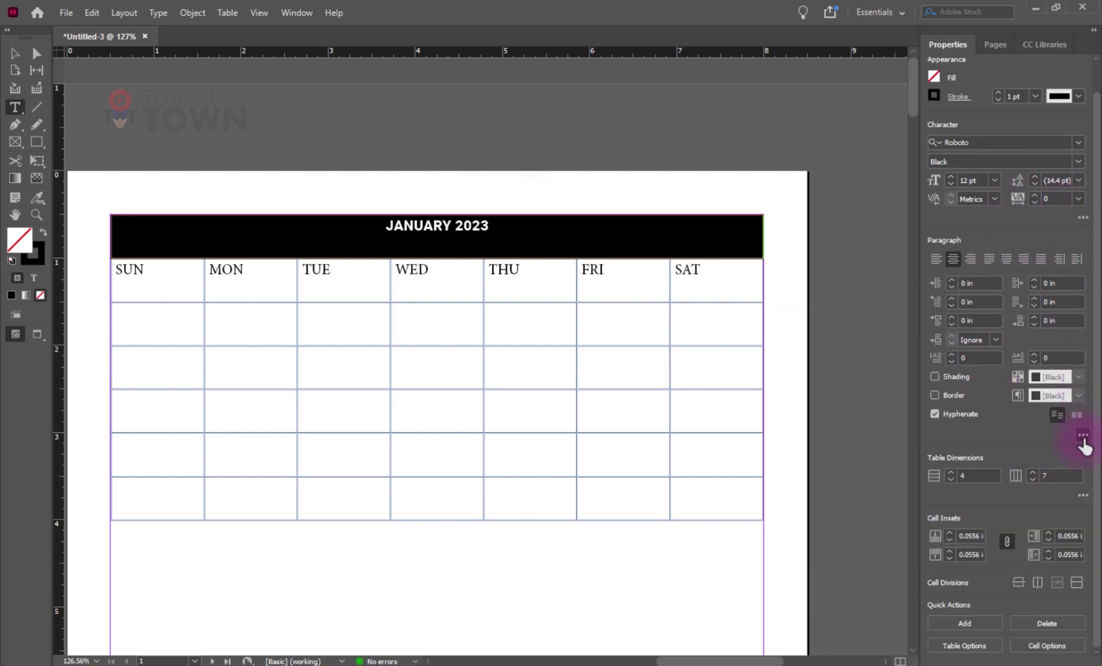
click(1082, 436)
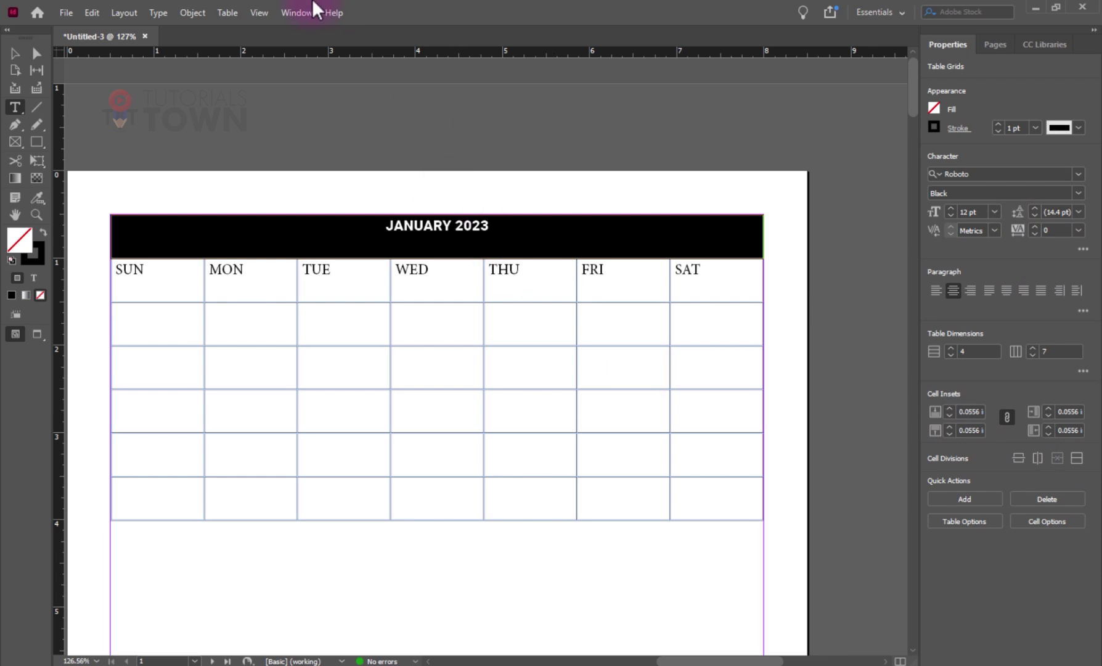
click(285, 12)
click(320, 141)
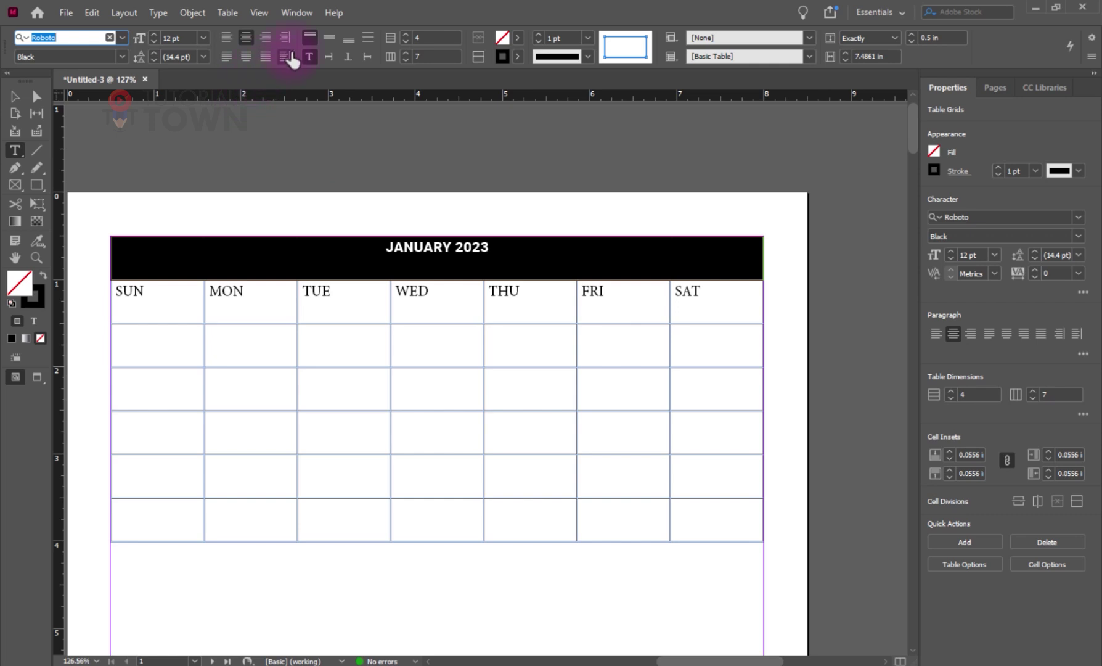
click(330, 39)
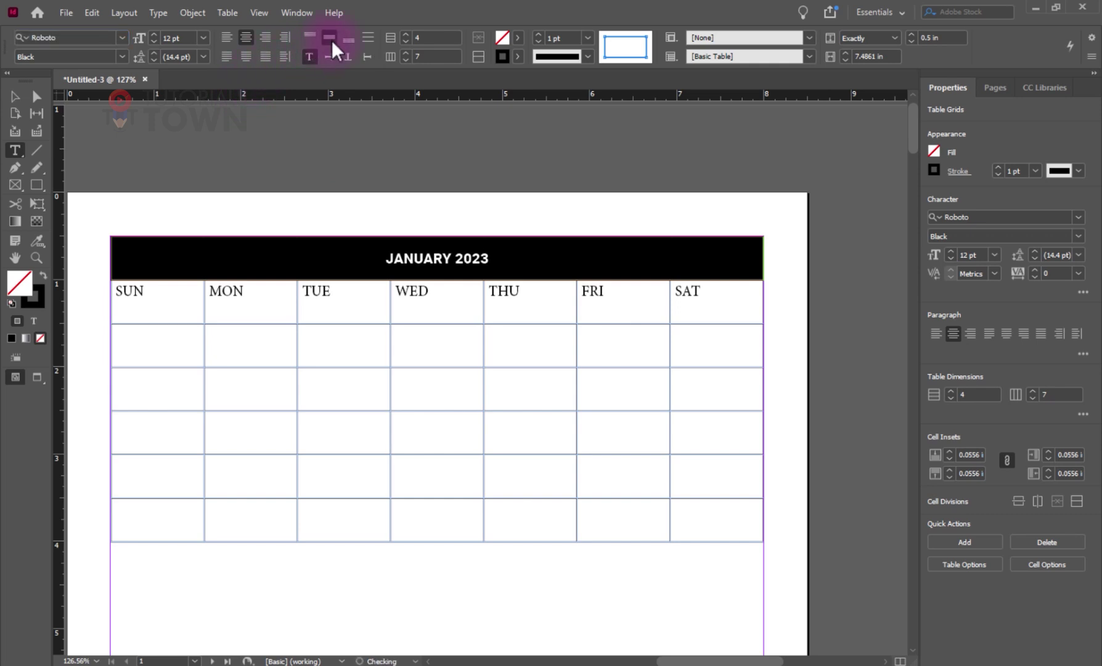
Increase the JANUARY 2023 title's font size to 24 pt and deselect the title cell.
click(155, 35)
click(154, 34)
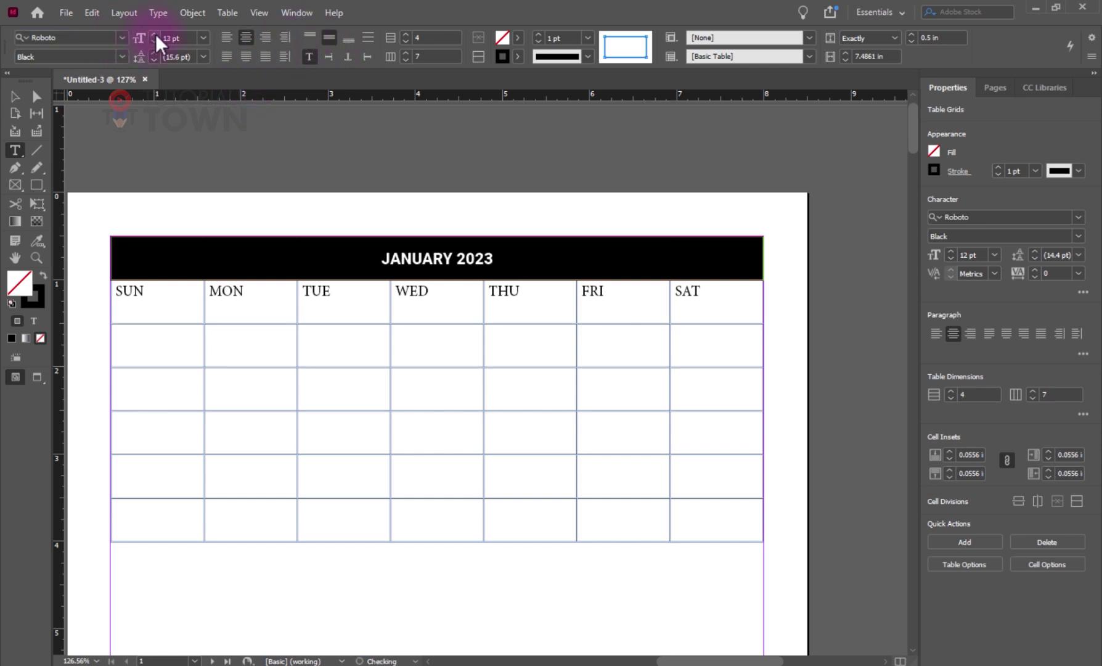
click(154, 35)
click(155, 35)
click(155, 35)
click(155, 35)
click(154, 35)
click(154, 34)
click(155, 34)
click(155, 35)
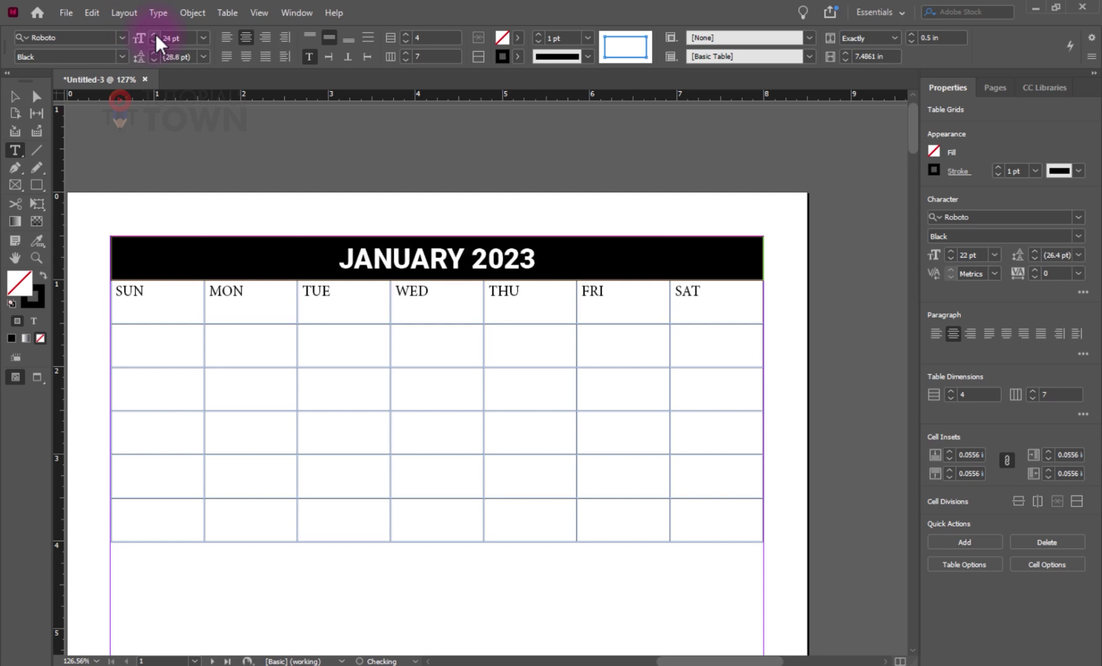
click(155, 35)
click(155, 35)
click(219, 332)
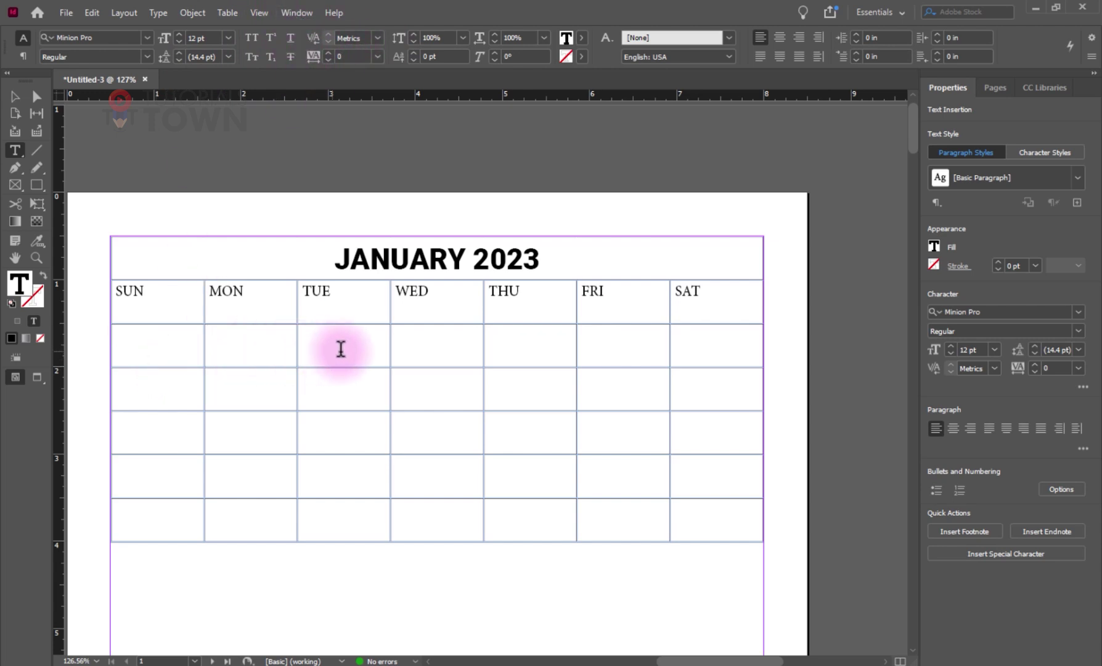
Enter the dates 1 to 5 in the row below the weekday headers, from SUN to THU.
key(shift+Tab)
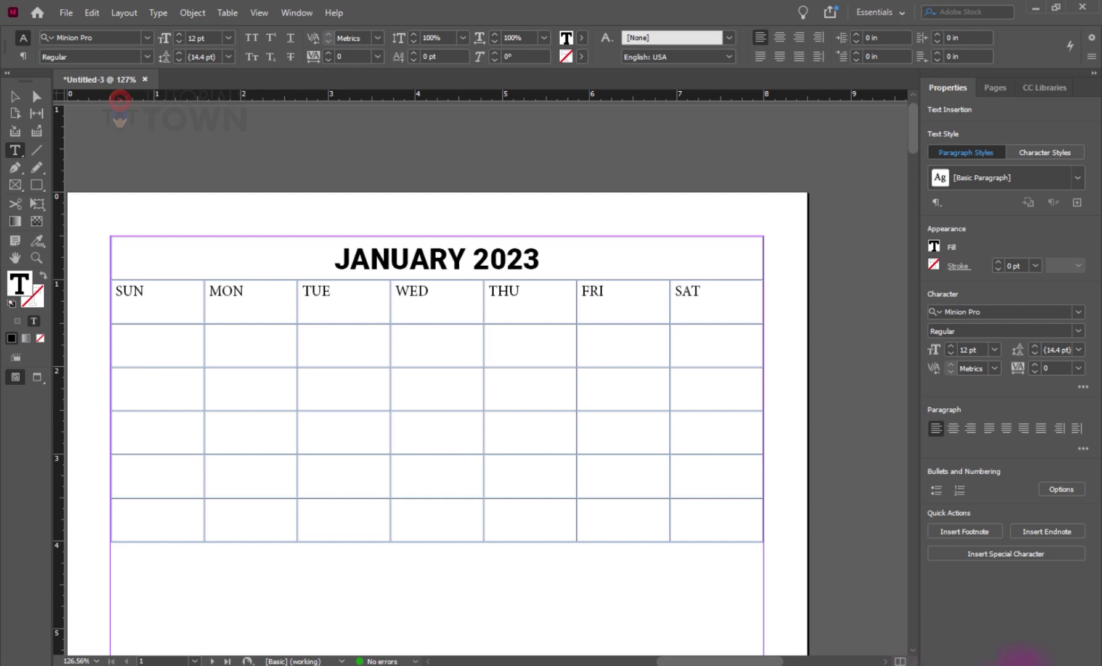
click(1020, 664)
click(1019, 664)
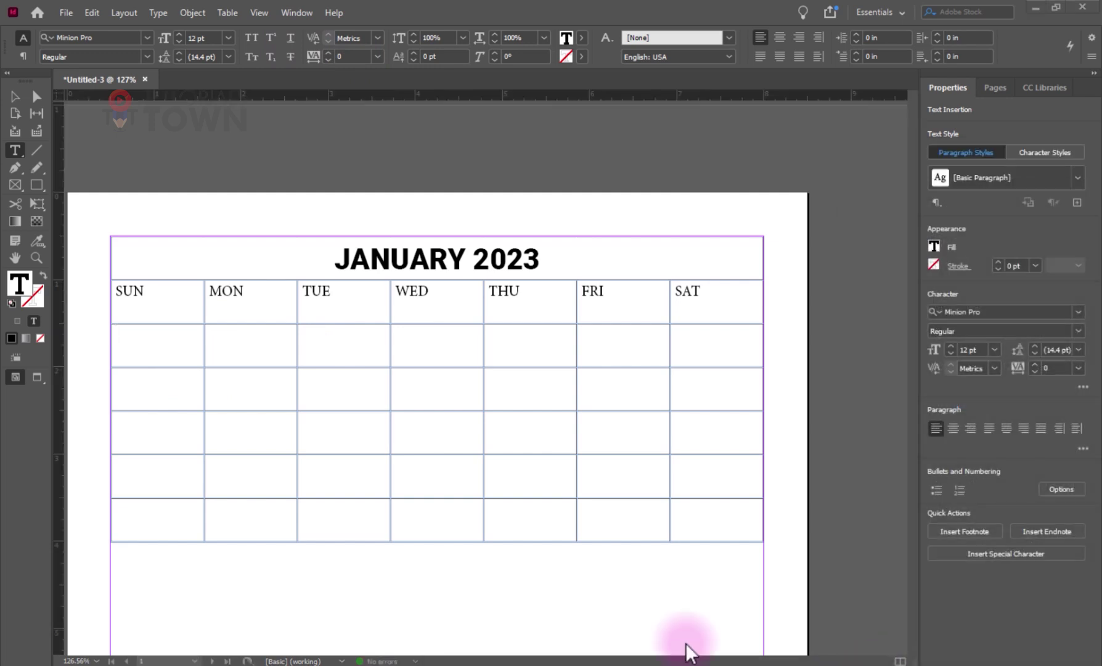
click(183, 359)
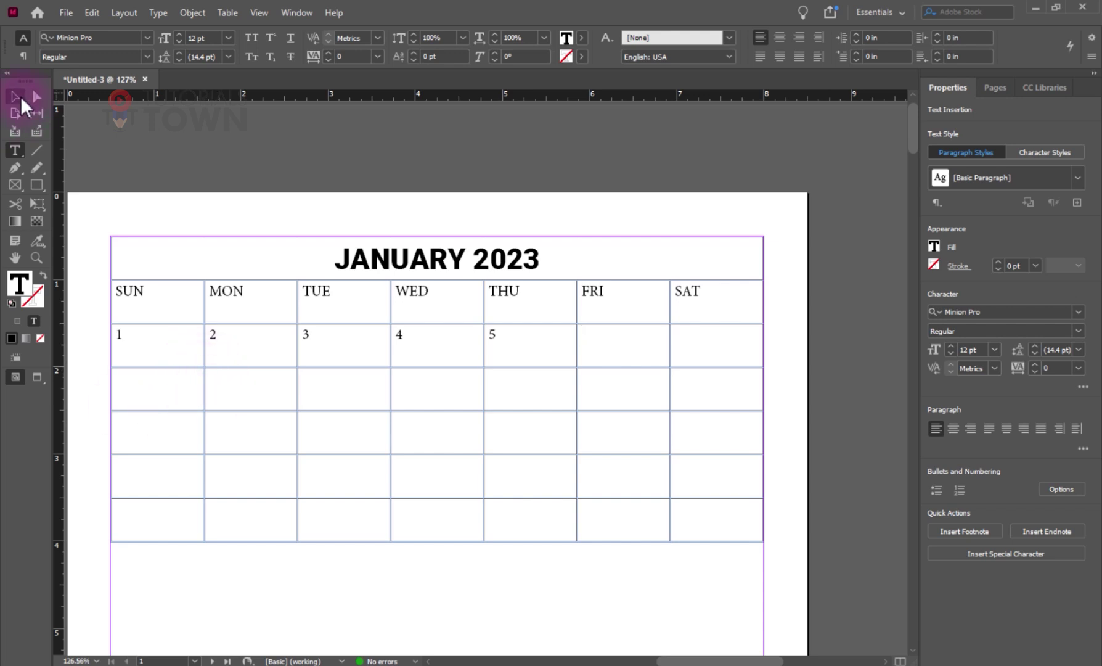
Select the calendar's text frame and shorten it from its lower edge to a height of 3.6 in.
click(21, 96)
click(131, 288)
scroll(486, 394, right, 3)
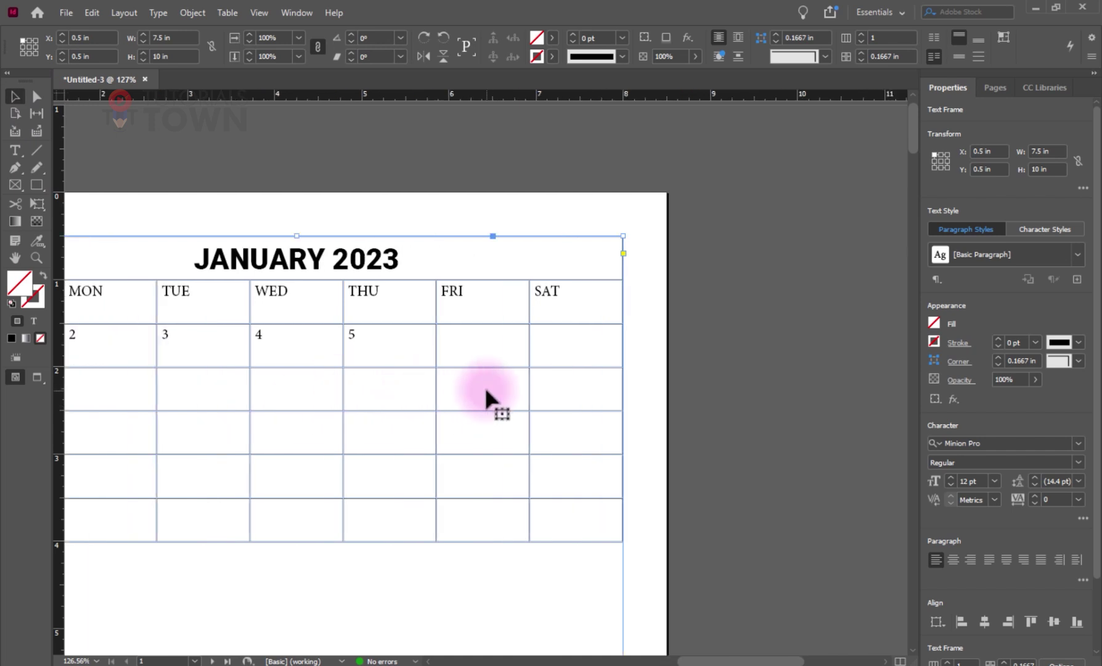
alt+scroll(360, 436, down, 2)
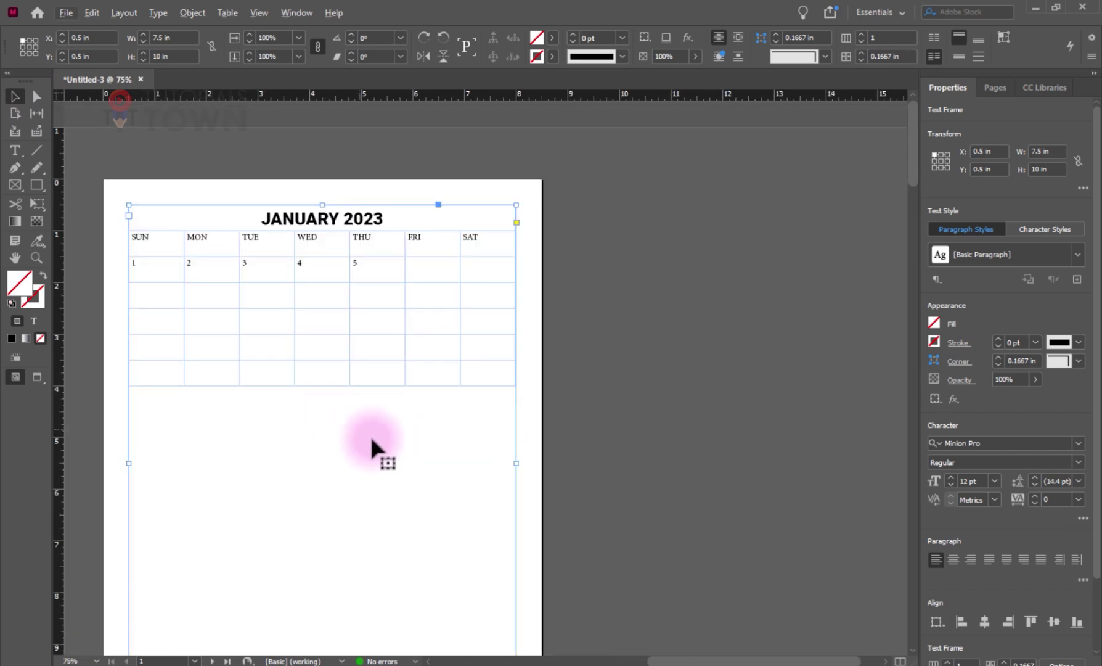
alt+scroll(389, 457, down, 2)
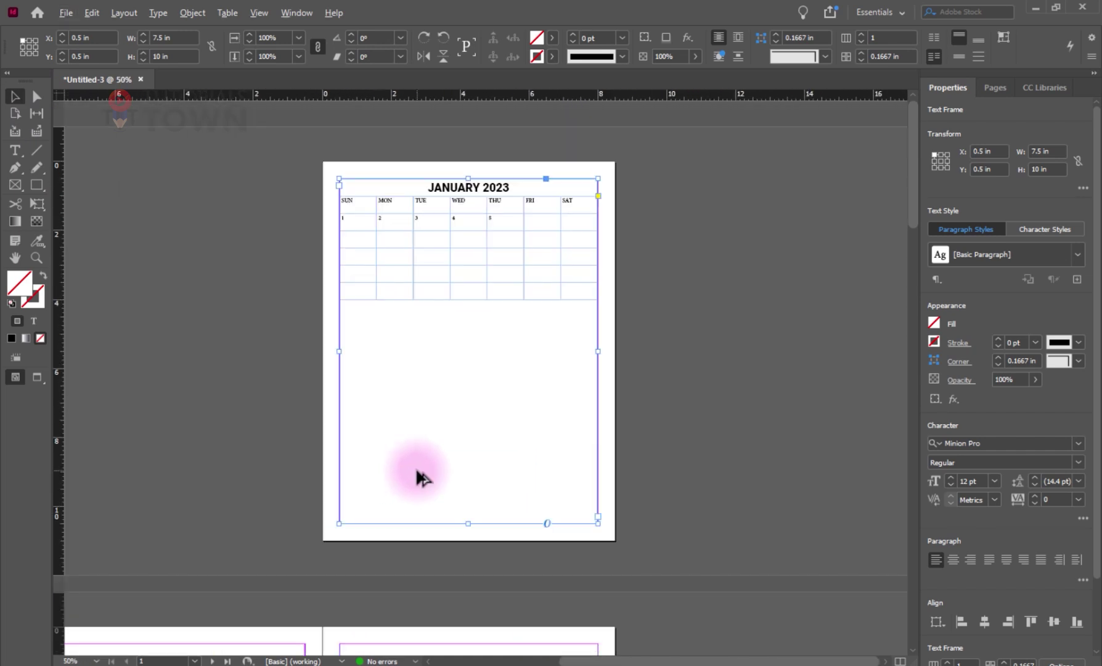
drag(467, 527, 463, 382)
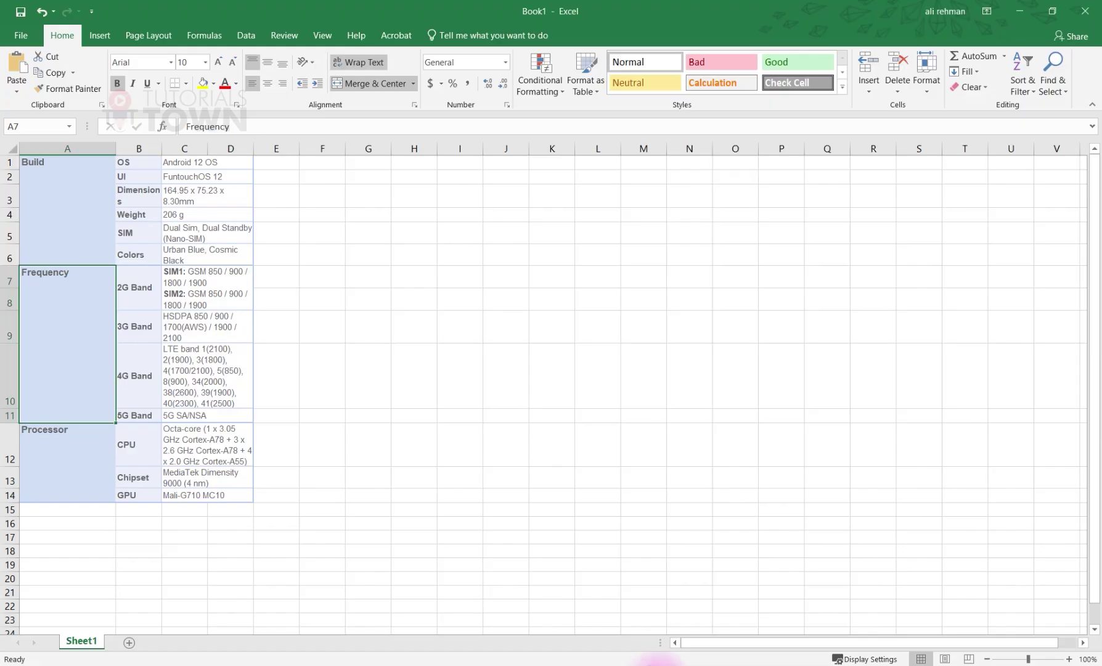
Switch to Excel and widen columns B, C and D of the phone specification table.
click(209, 347)
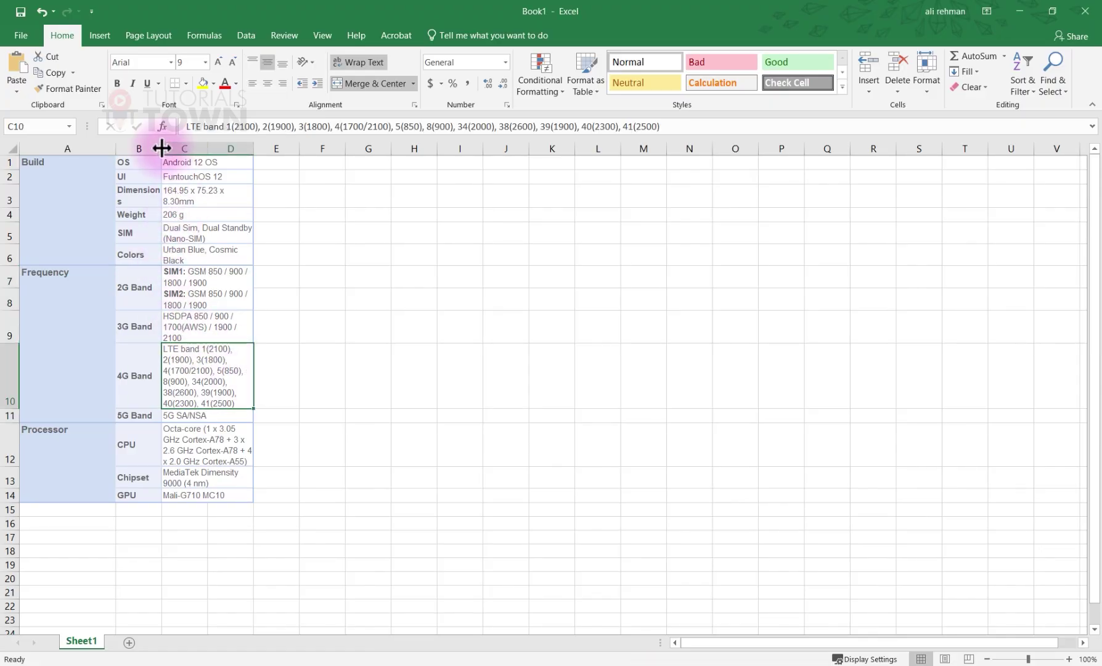
drag(161, 149, 199, 148)
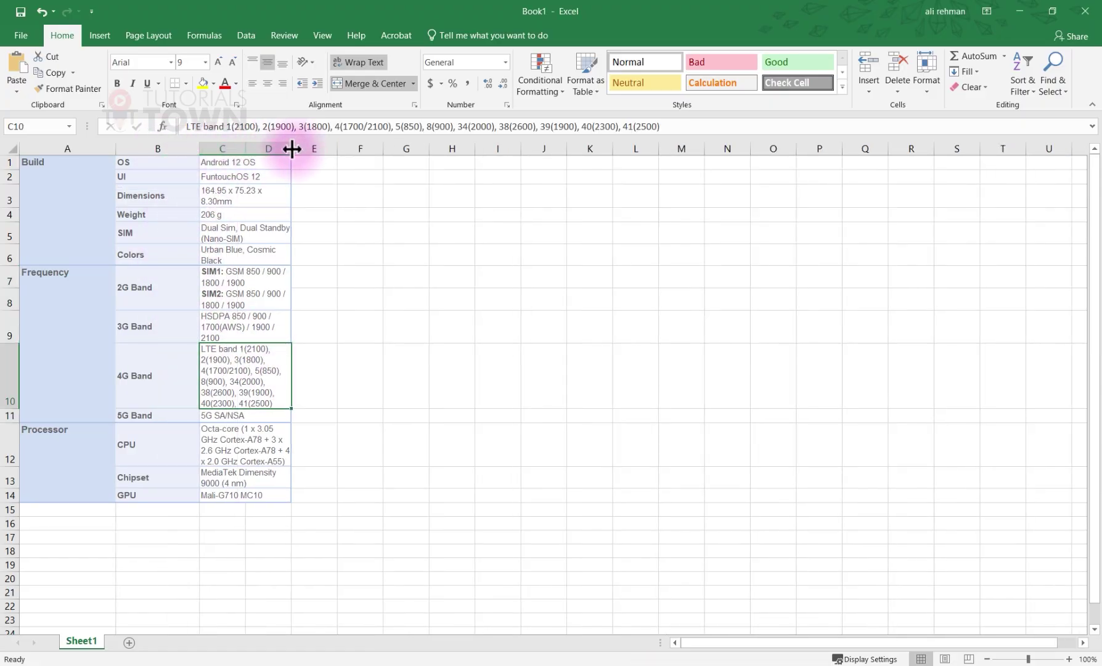
drag(291, 148, 318, 149)
drag(248, 151, 262, 151)
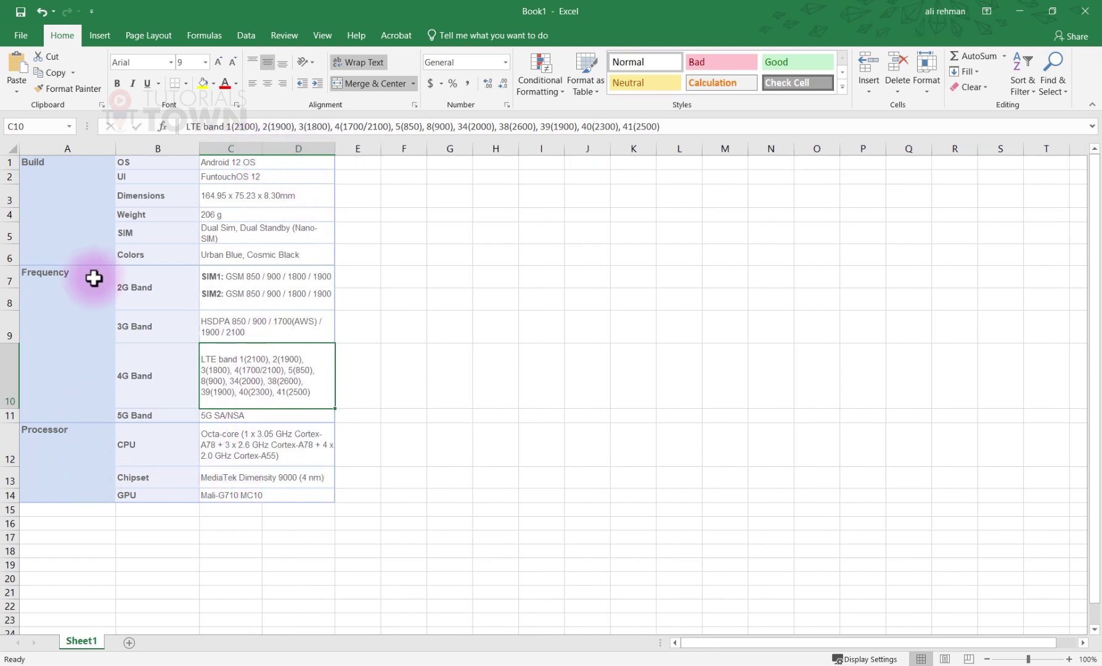
Select the whole specification table from the Build cell to the GPU row and copy it.
click(67, 227)
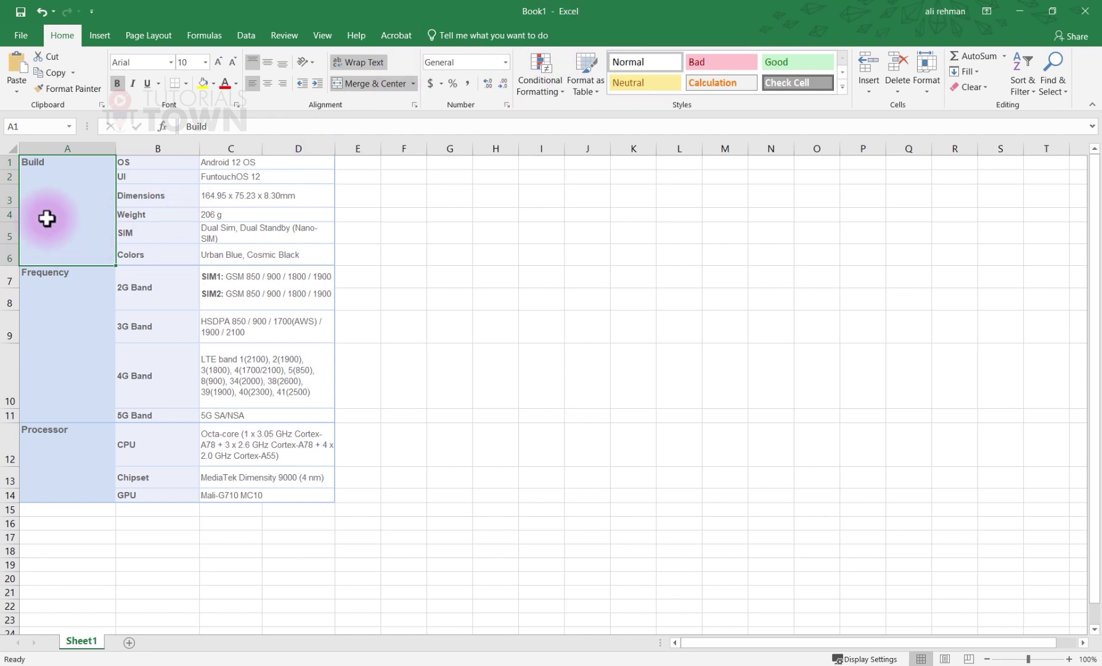
drag(284, 498, 72, 219)
right_click(71, 219)
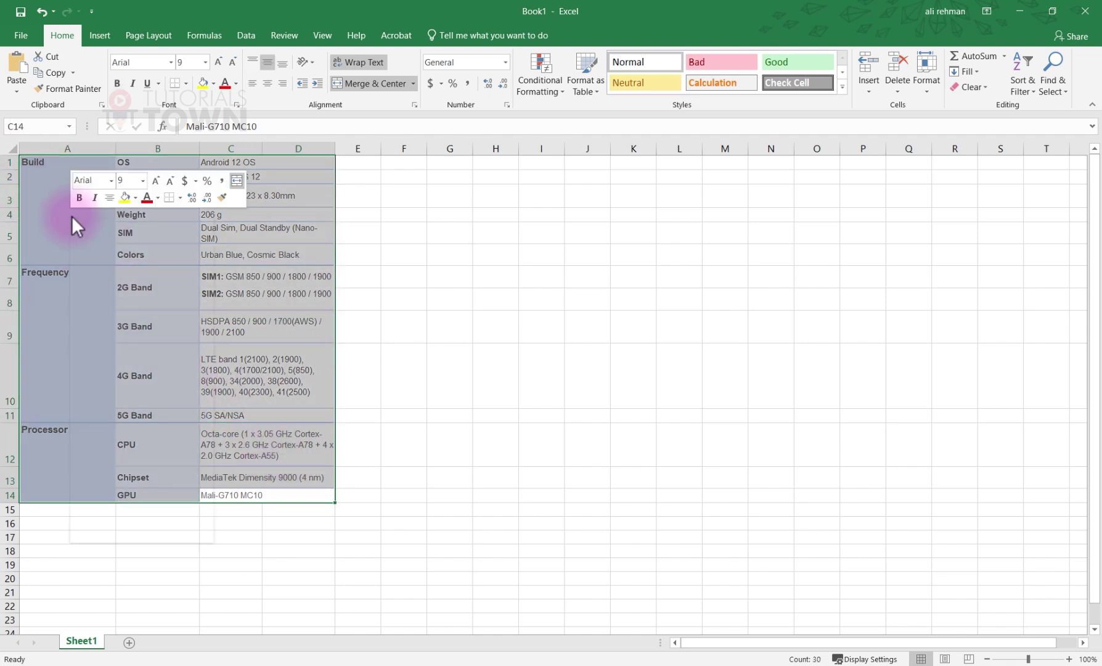
click(99, 246)
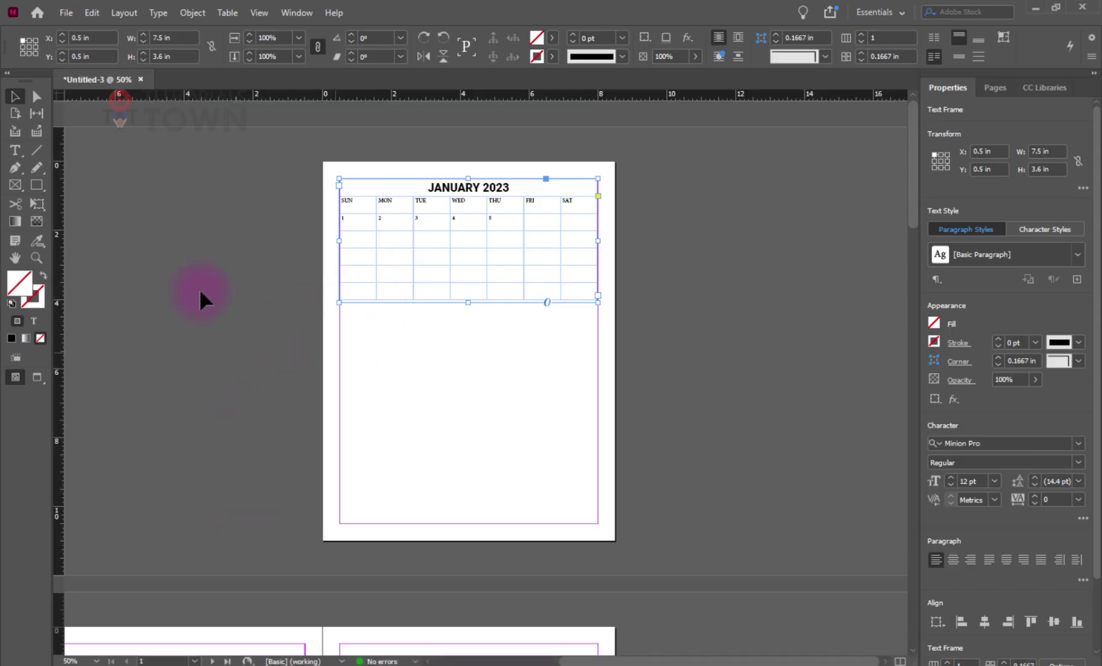
Switch to InDesign, draw a text frame filling the margin area below the calendar, and paste the copied Excel data.
click(15, 151)
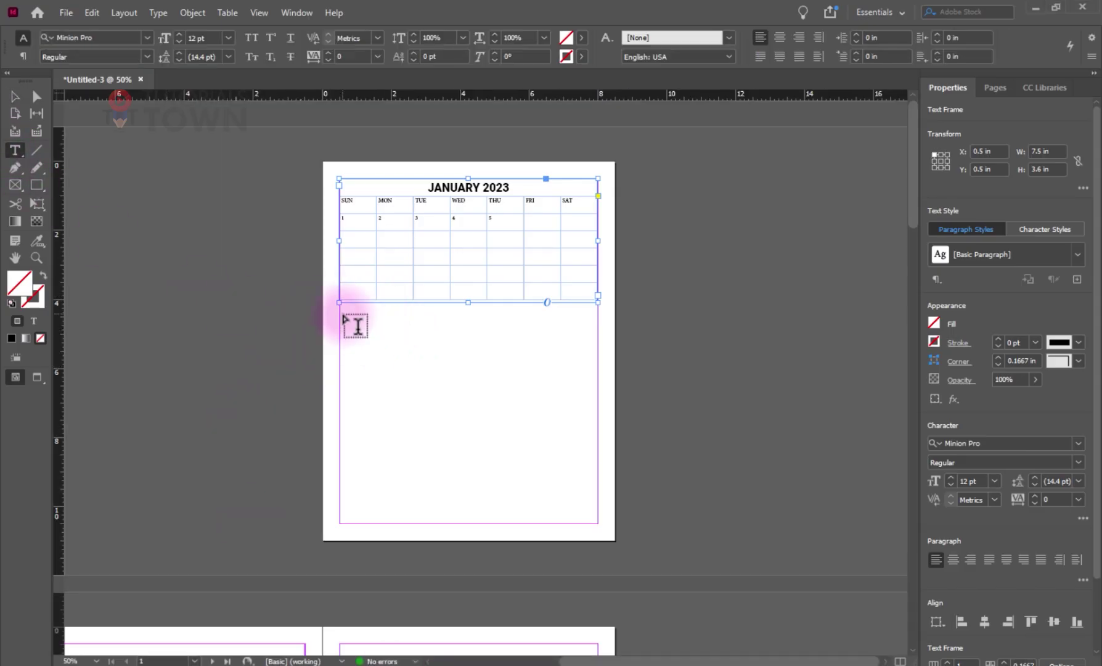
drag(341, 320, 598, 525)
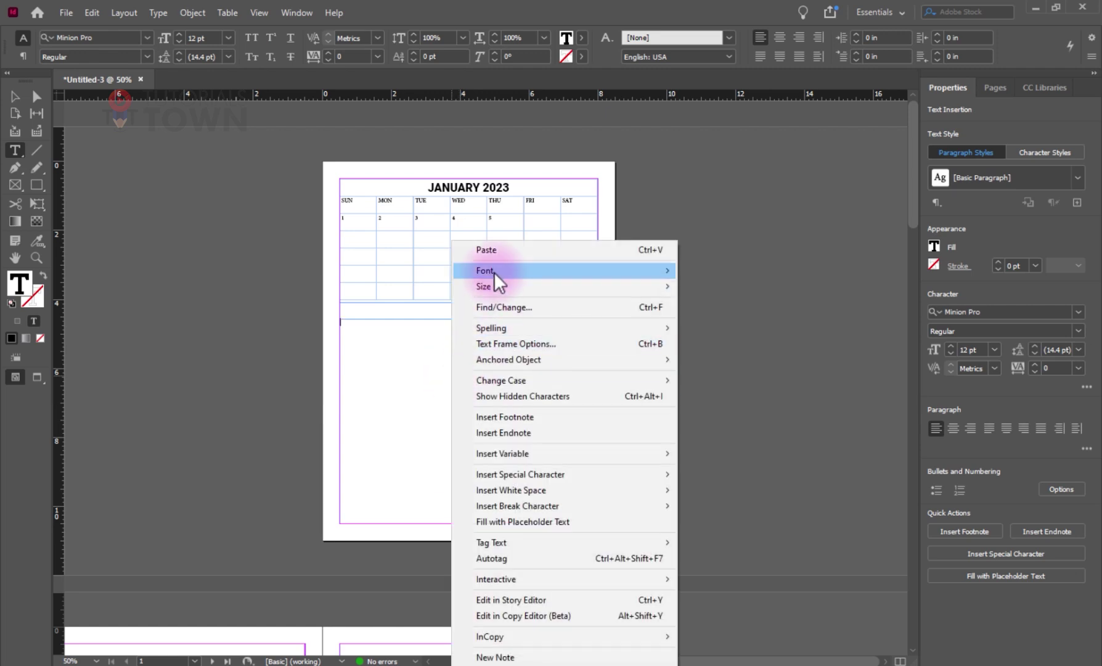
click(493, 250)
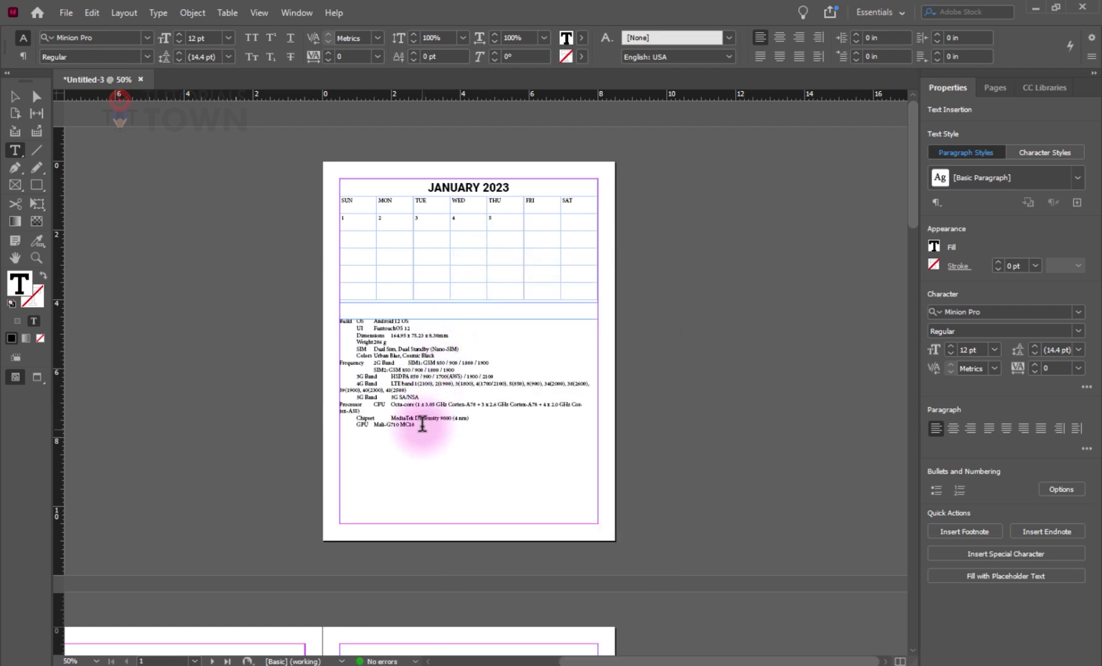
Examine the layout of the pasted specification text, highlighting its lines from Build to GPU.
drag(423, 432, 322, 318)
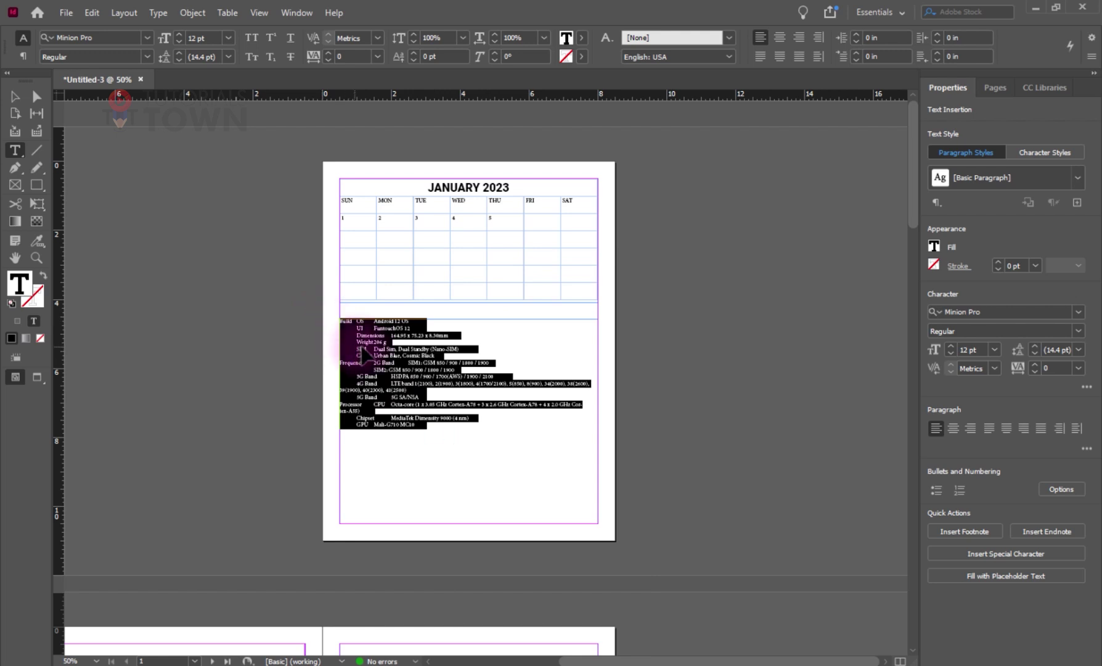
scroll(387, 345, up, 5)
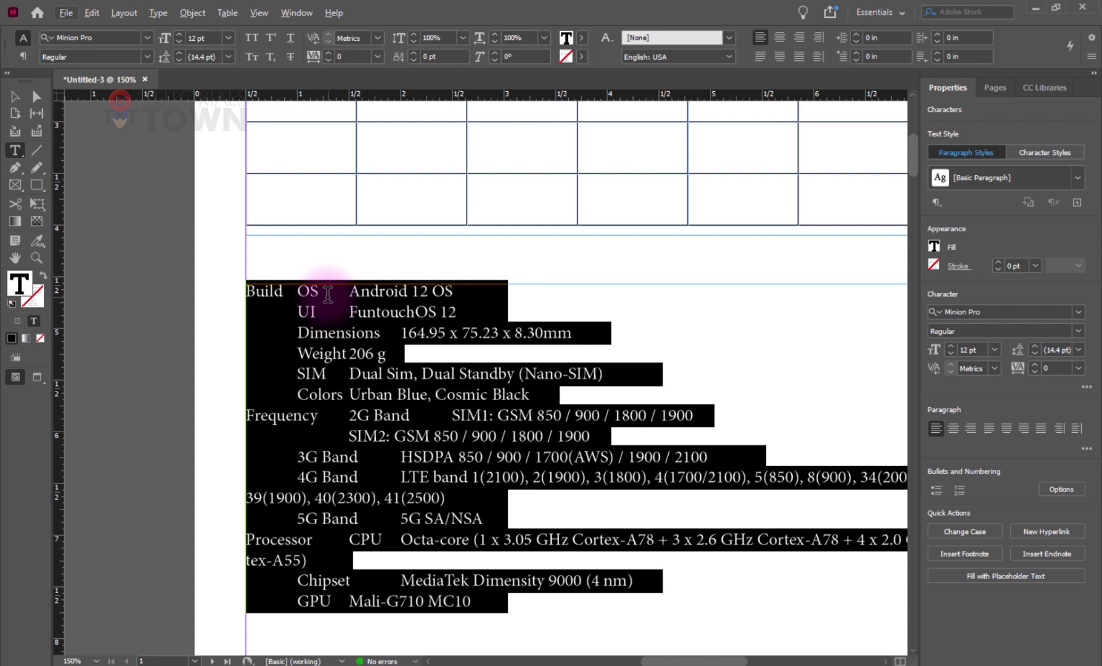
click(381, 498)
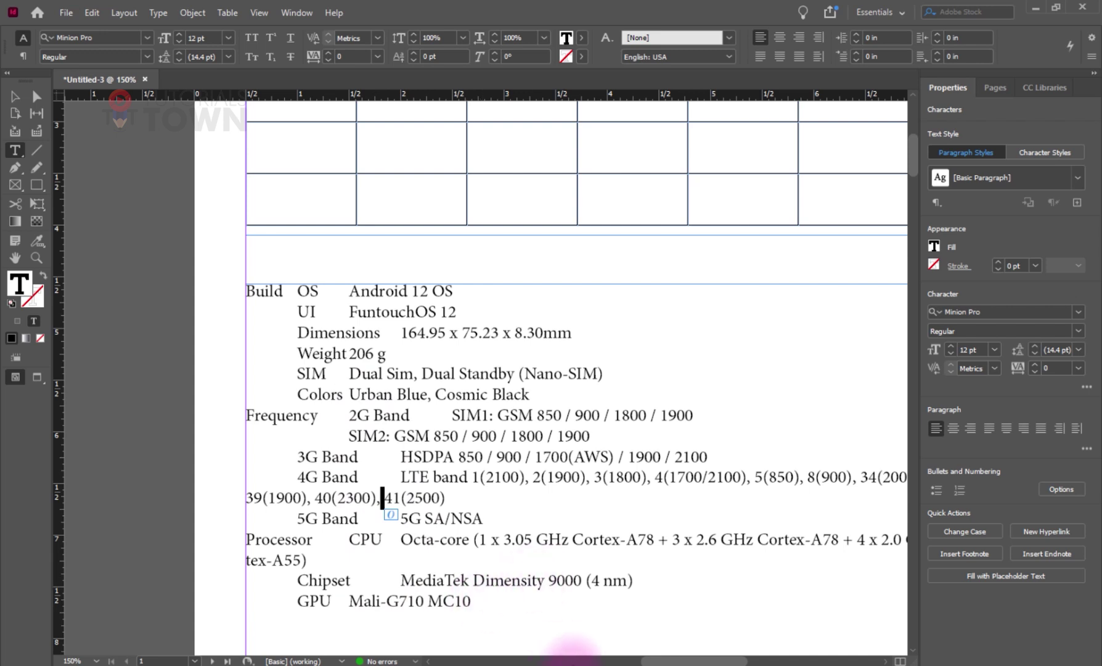
click(477, 601)
drag(476, 603, 236, 302)
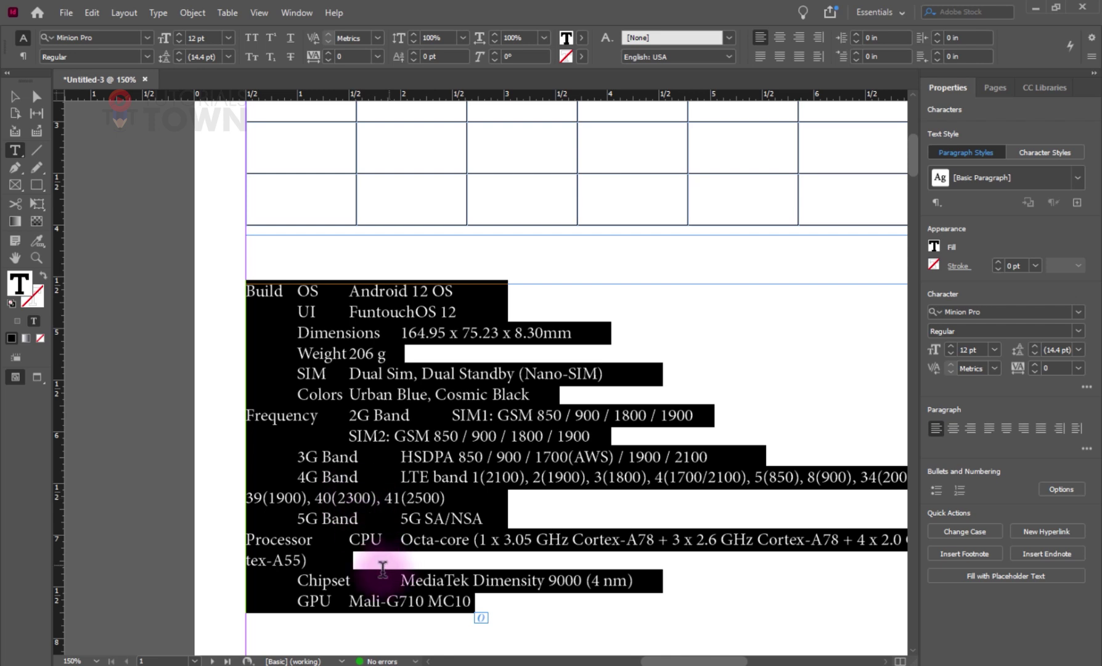
click(474, 599)
double_click(471, 601)
drag(405, 566, 199, 287)
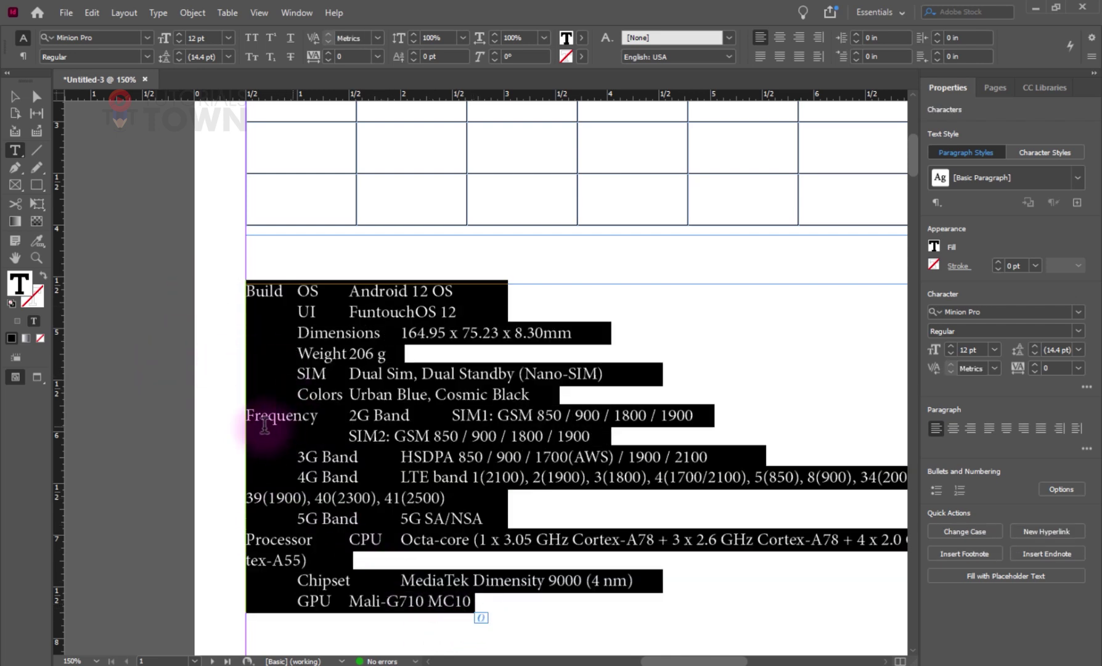
click(498, 615)
drag(498, 614, 433, 335)
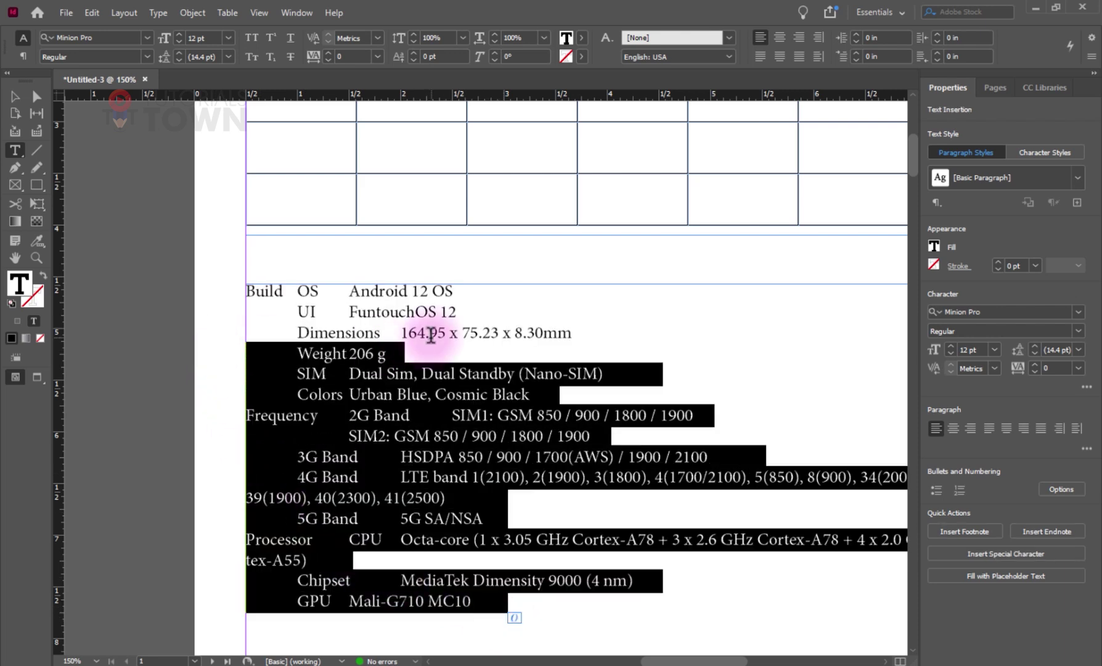
click(430, 333)
Select all the pasted text and convert it to a table with Tab column separator, Paragraph row separator and the [Basic Table] style.
key(ctrl+a)
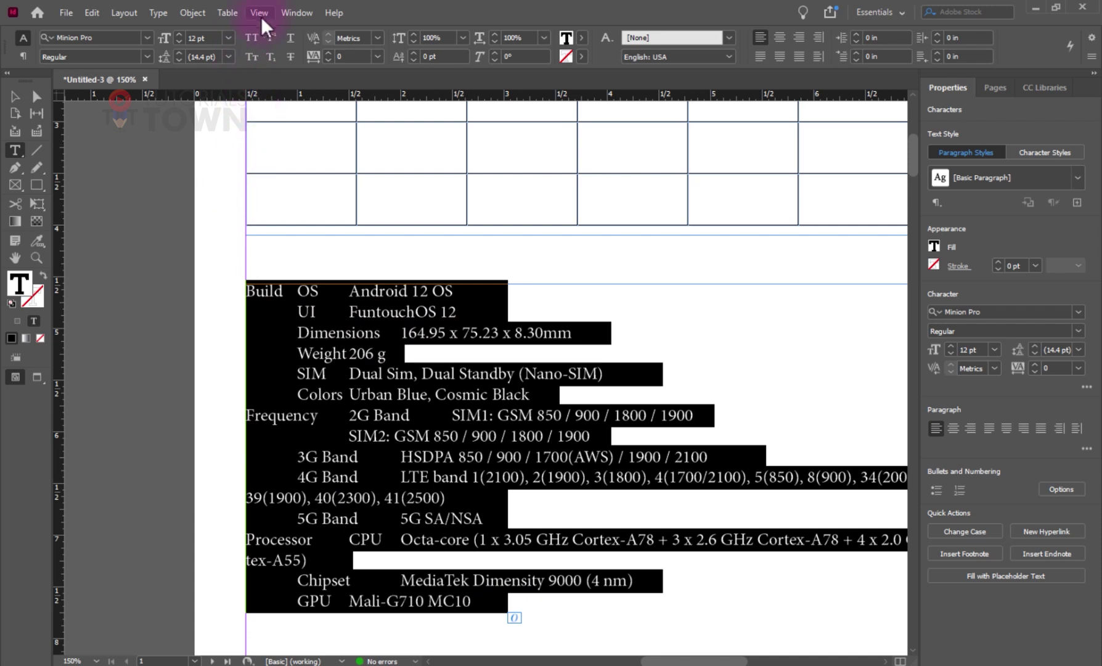
click(228, 12)
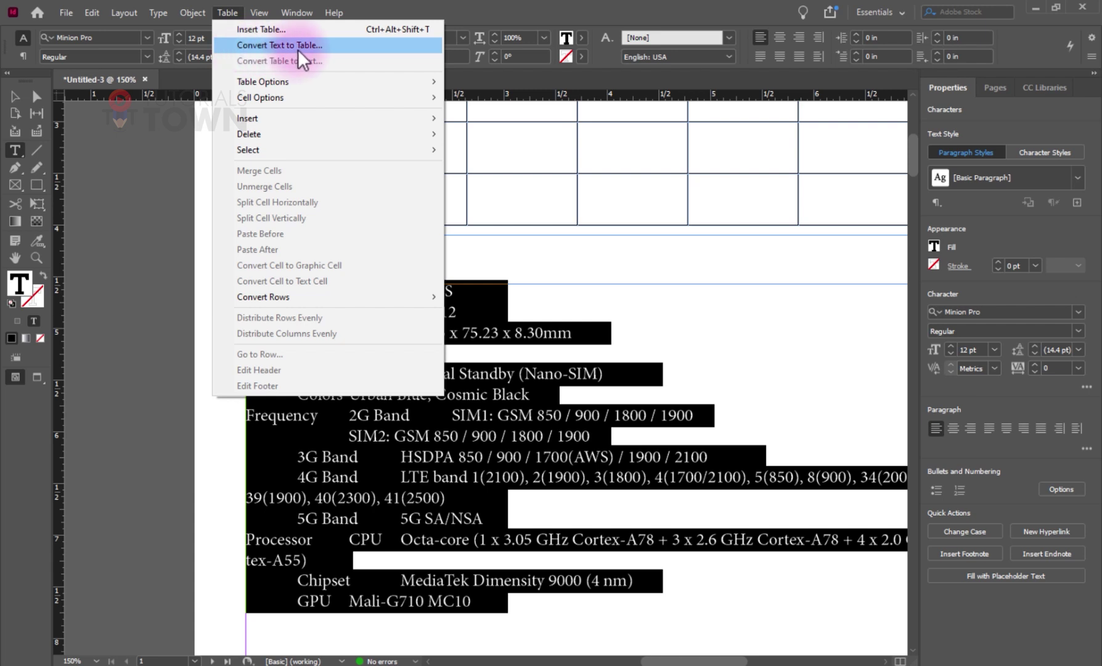
click(280, 45)
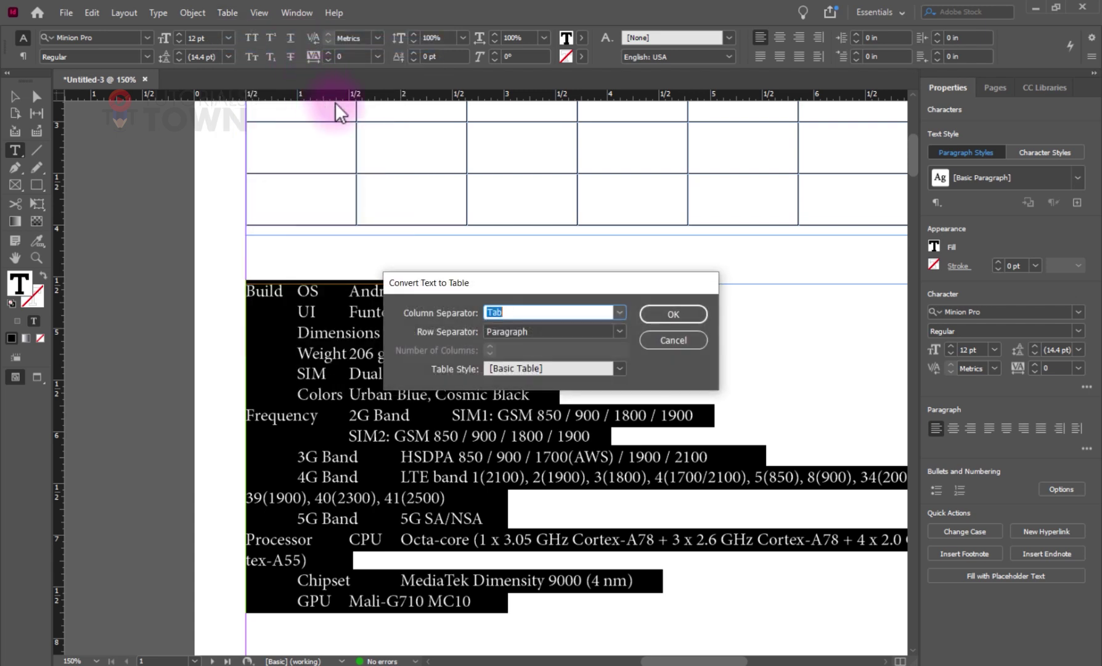
drag(424, 270, 274, 213)
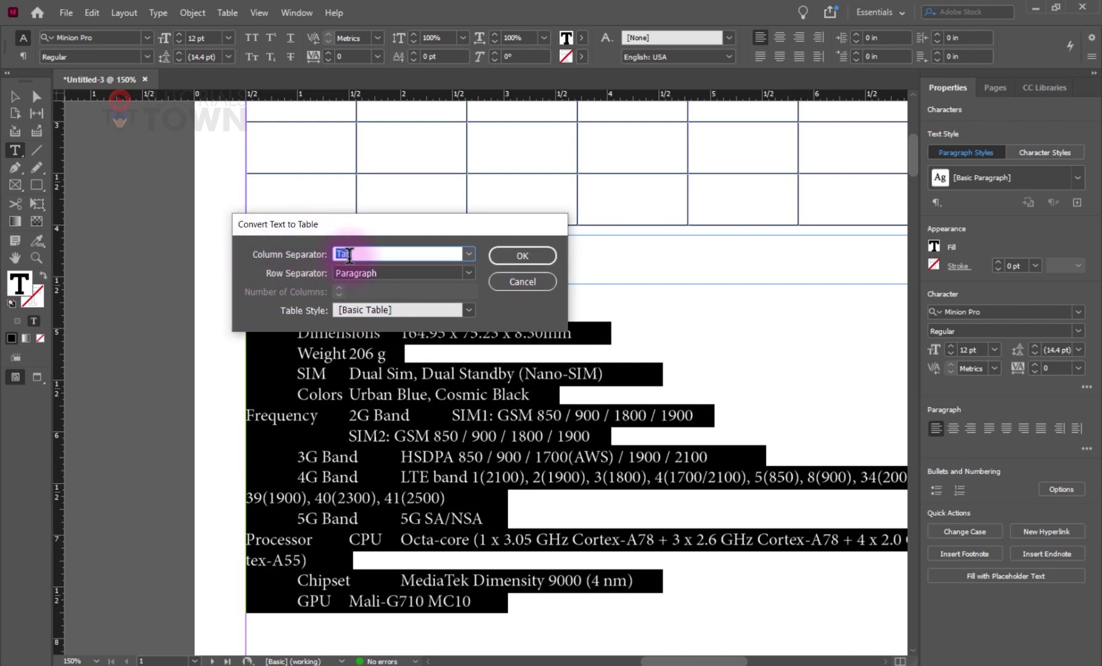
drag(371, 224, 555, 204)
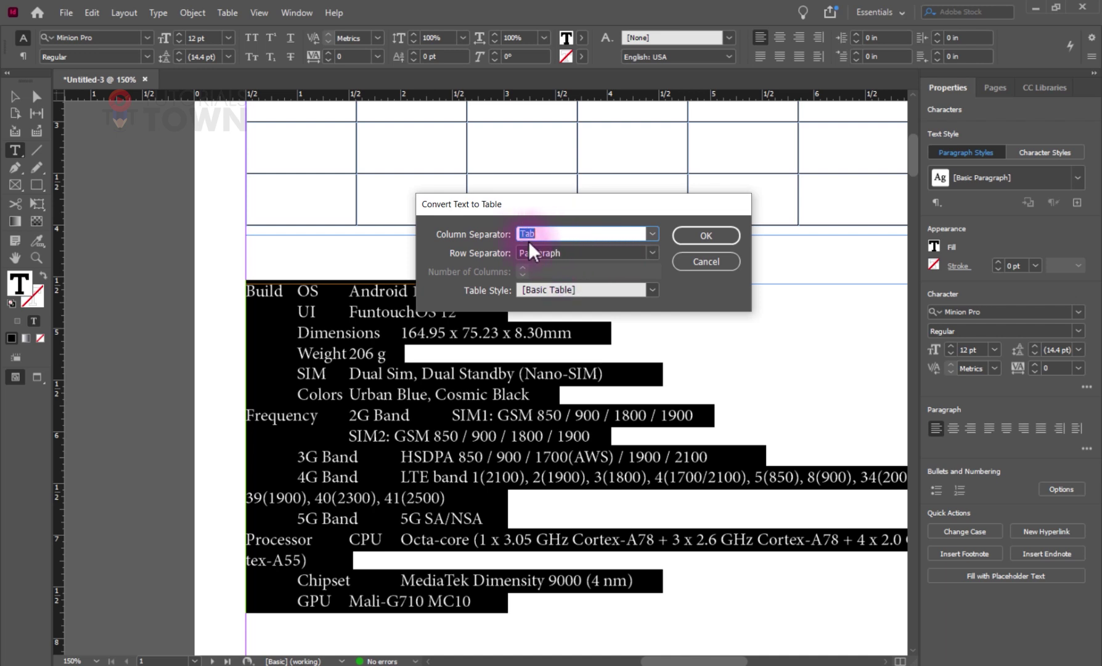
key(Tab)
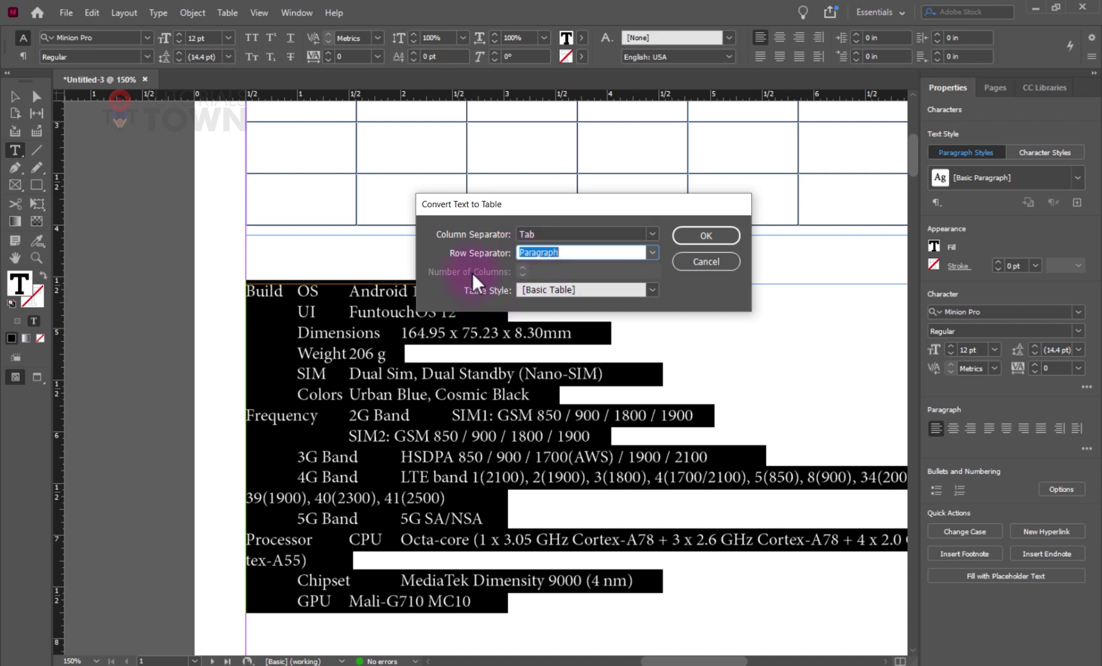
click(576, 289)
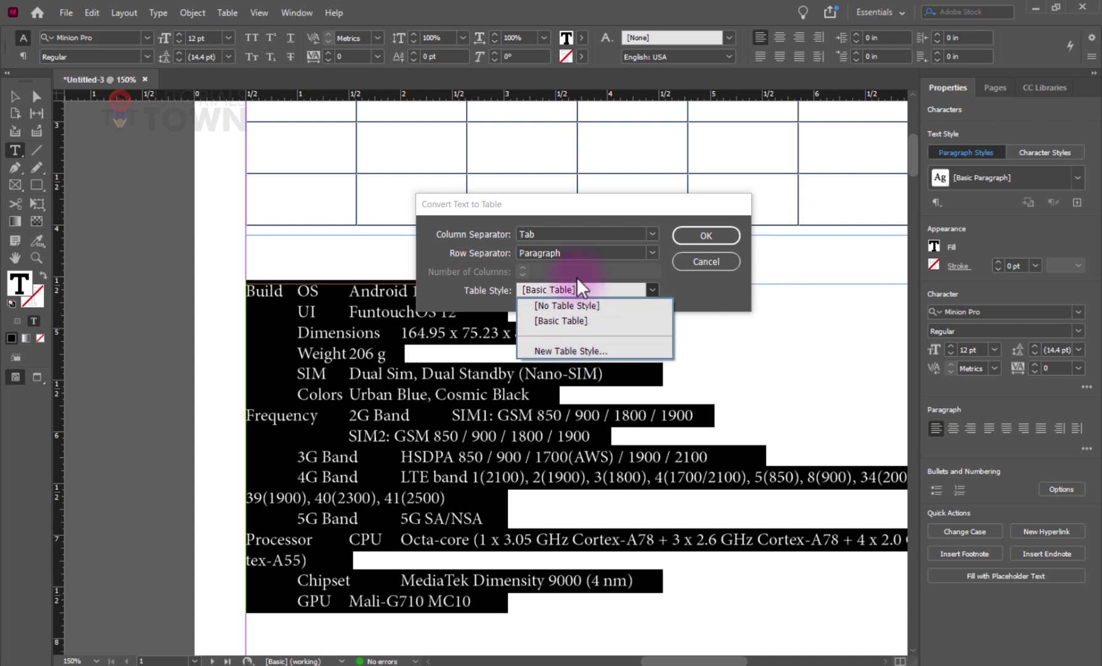
click(578, 280)
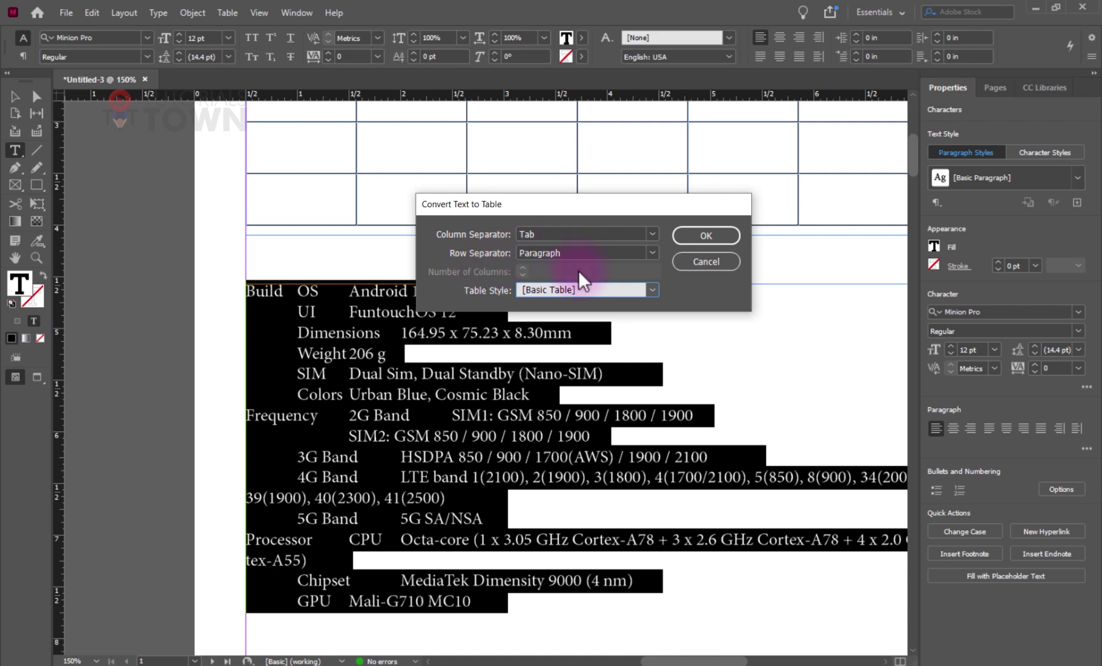
click(719, 237)
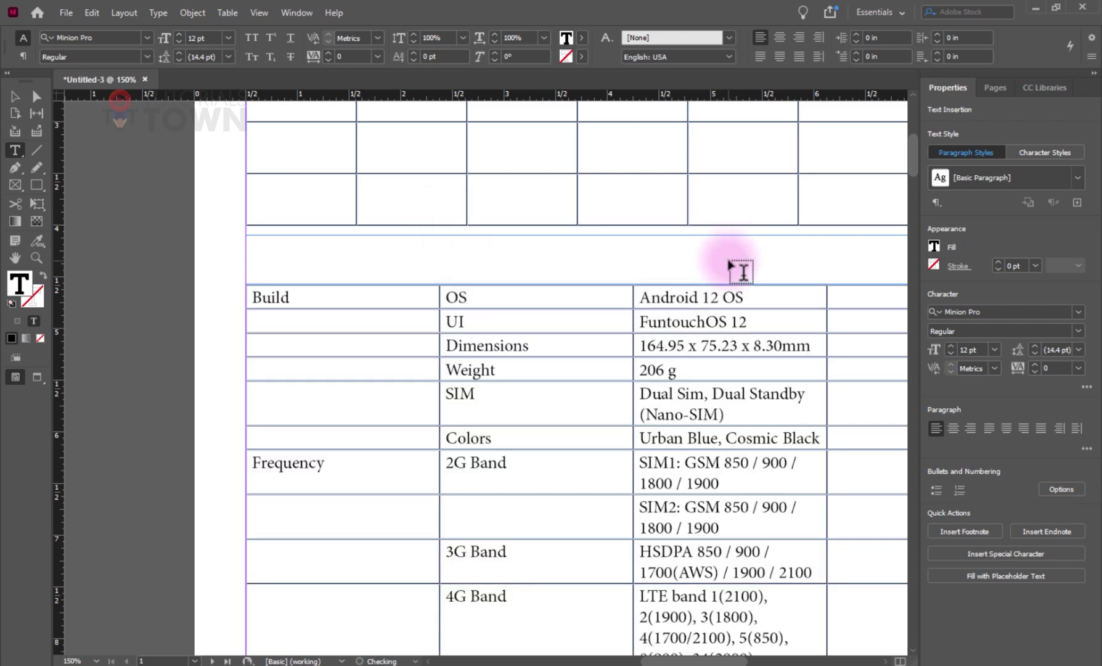
Merge the first-column cells alongside the Build rows, from OS to Colors, into one cell.
scroll(690, 401, up, 3)
scroll(666, 435, down, 3)
scroll(666, 434, right, 4)
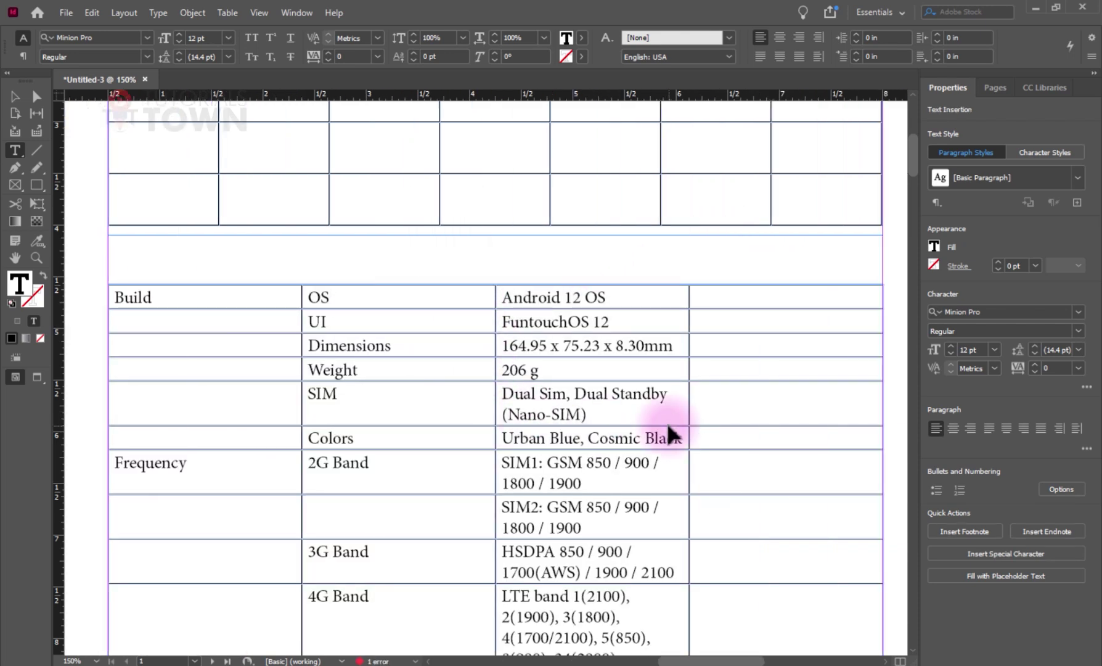
scroll(593, 436, down, 1)
scroll(593, 436, down, 2)
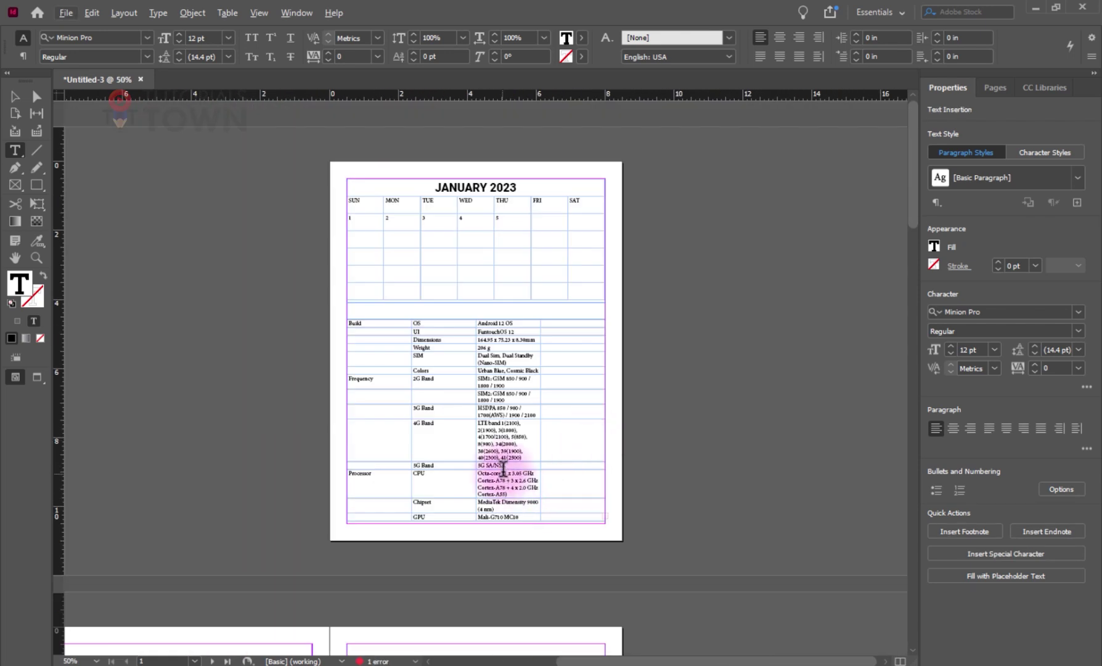
scroll(504, 472, up, 1)
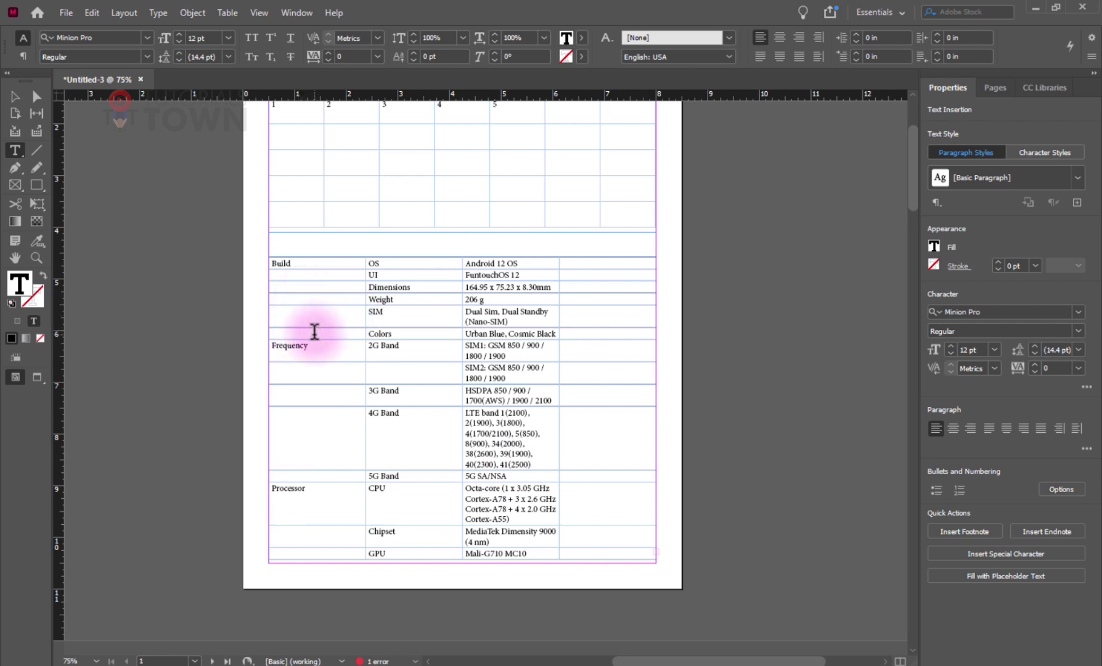
drag(315, 330, 315, 262)
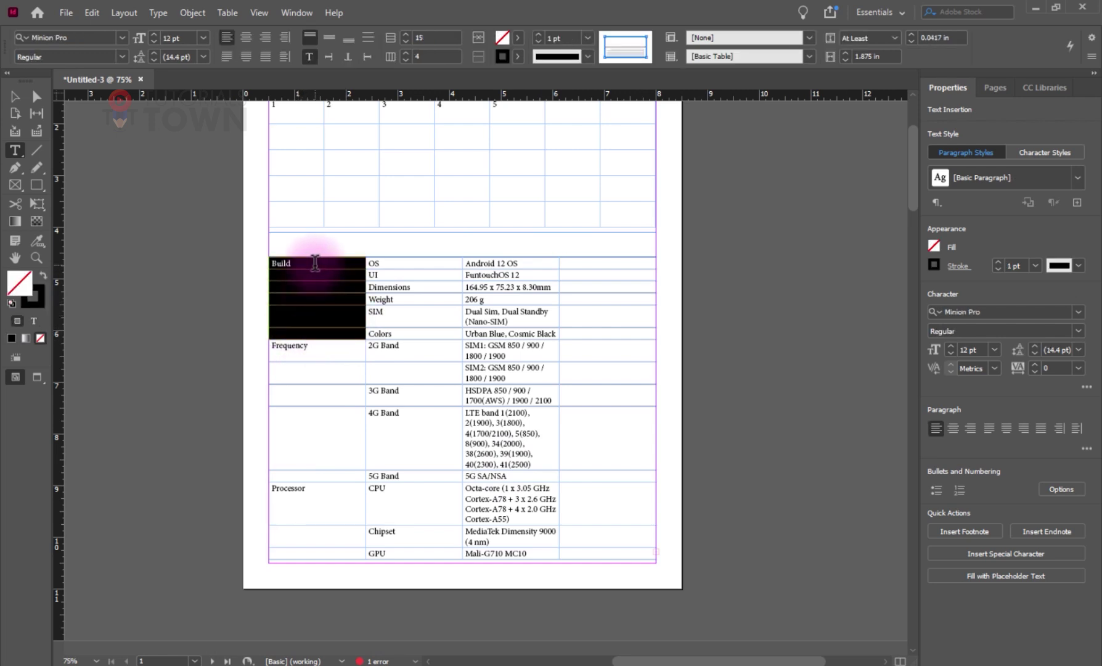
right_click(305, 275)
click(332, 373)
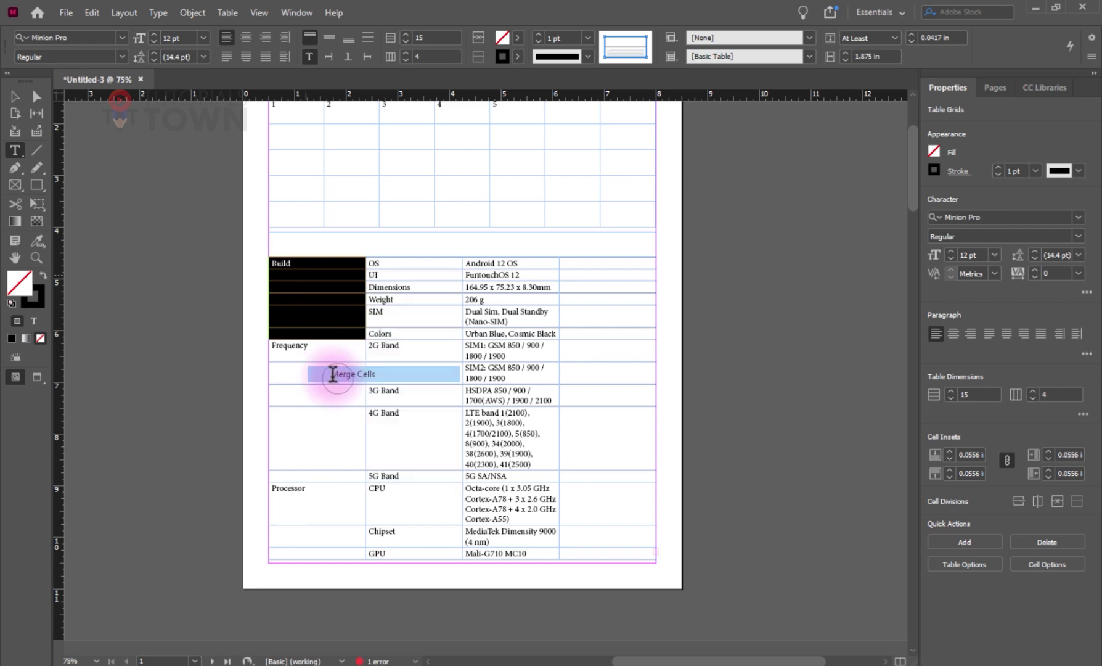
Merge the first-column cells of the Frequency group into one cell and select the Processor group's first-column cells.
drag(317, 350, 323, 470)
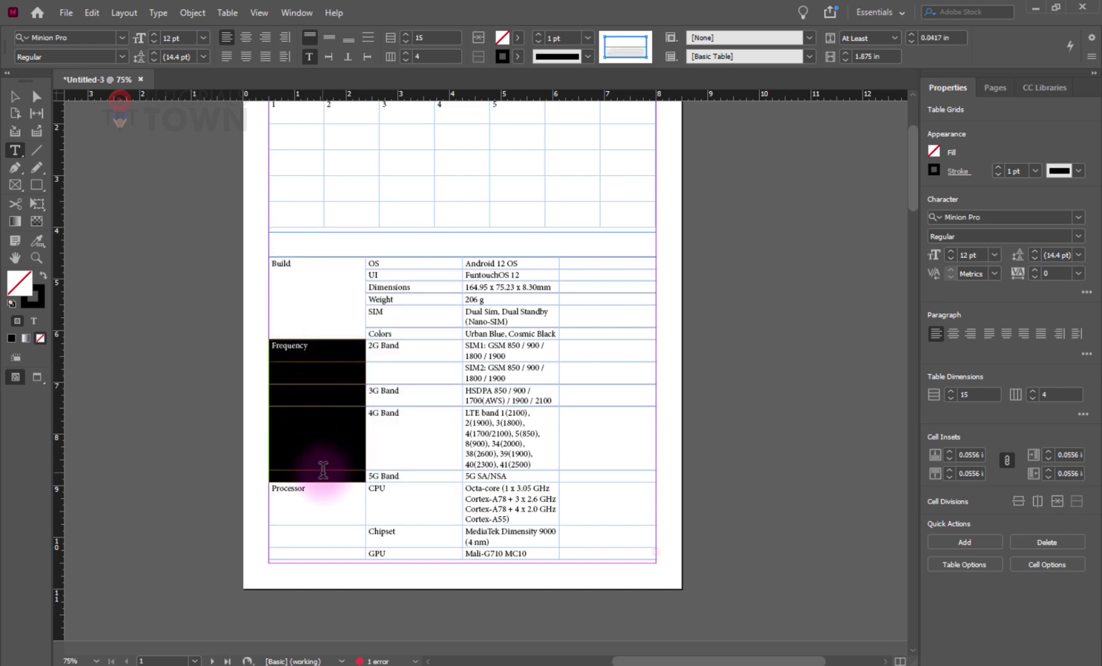
right_click(325, 434)
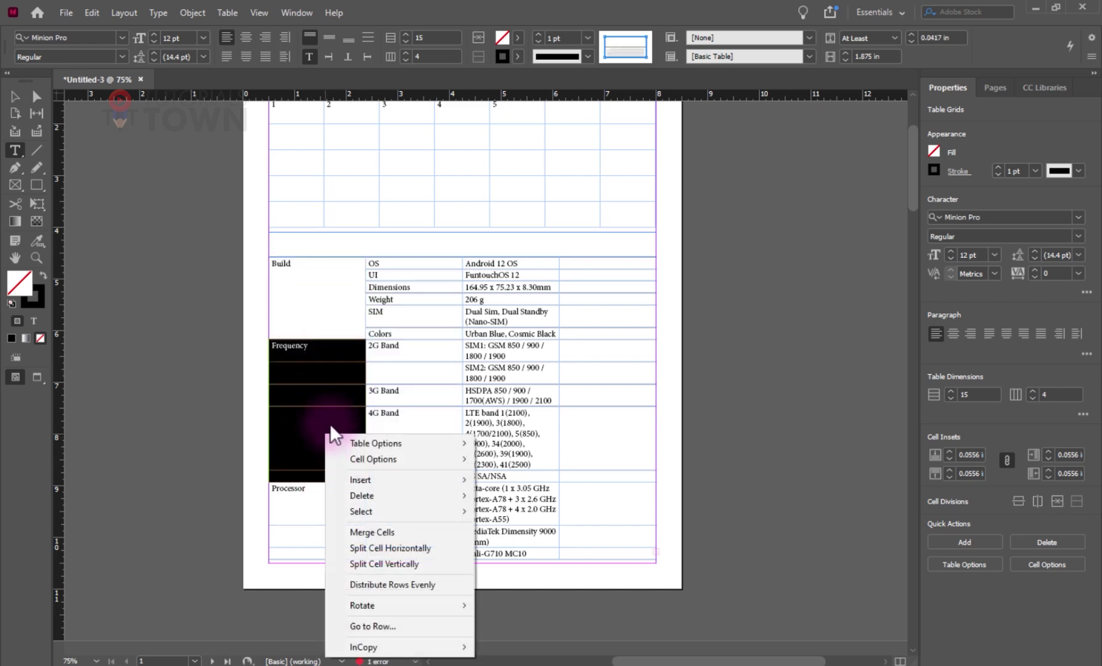
click(355, 533)
drag(330, 512, 334, 553)
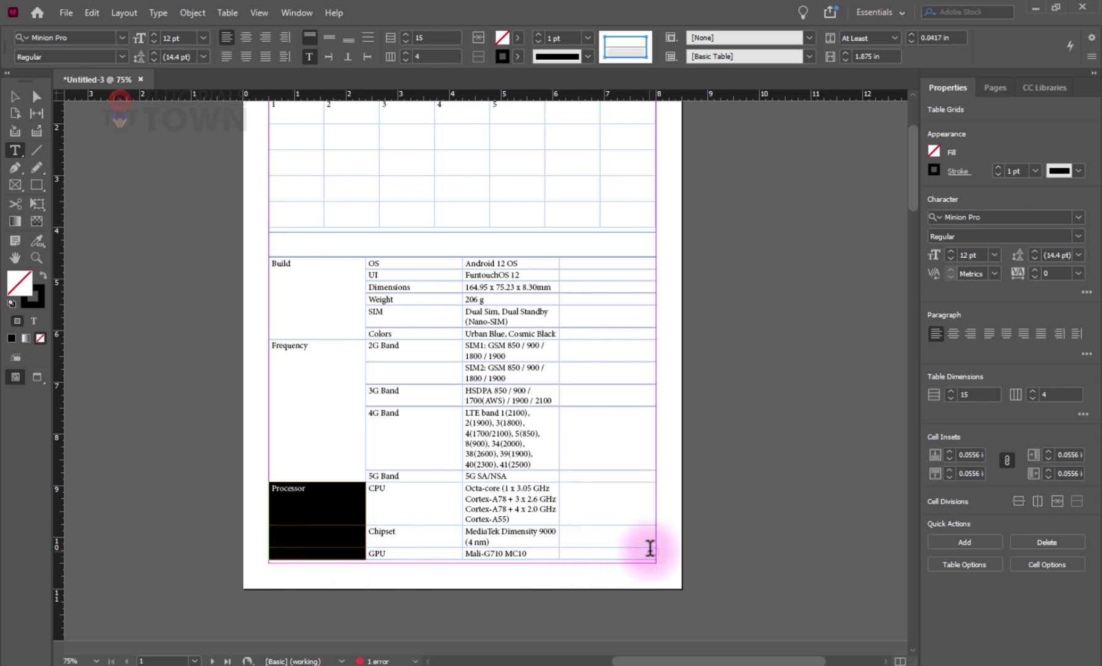
Extend the specification table's text frame upward toward the calendar, to a height of about 6.26 in.
click(15, 96)
click(415, 272)
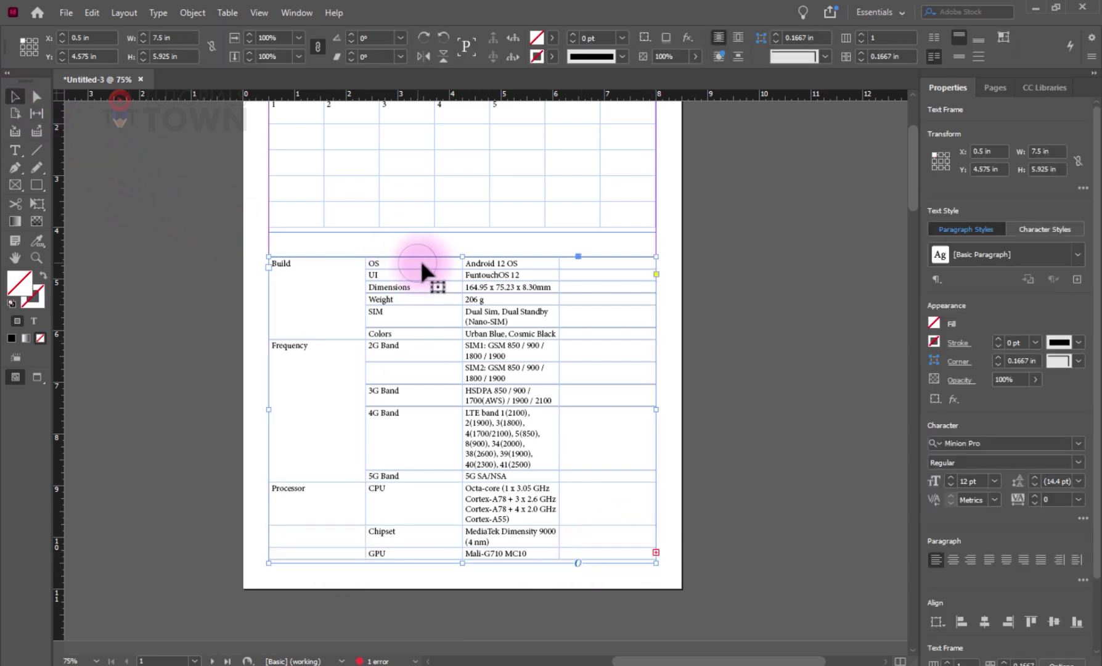
drag(460, 258, 459, 240)
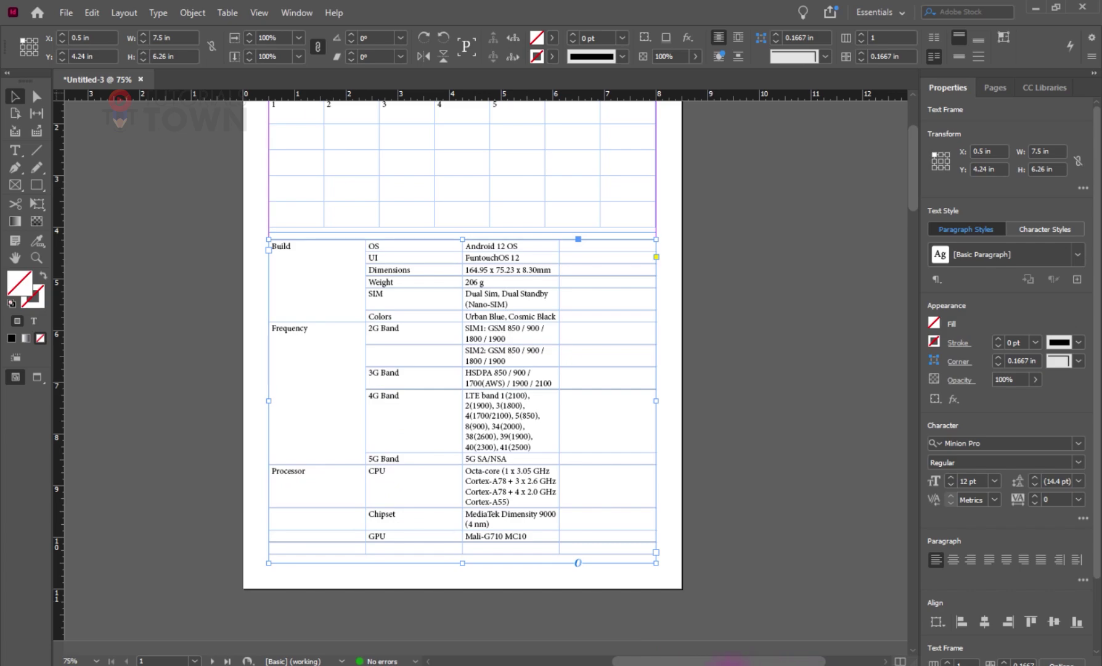
Switch to the Word document and copy the whole specification table from Build to GPU.
click(718, 652)
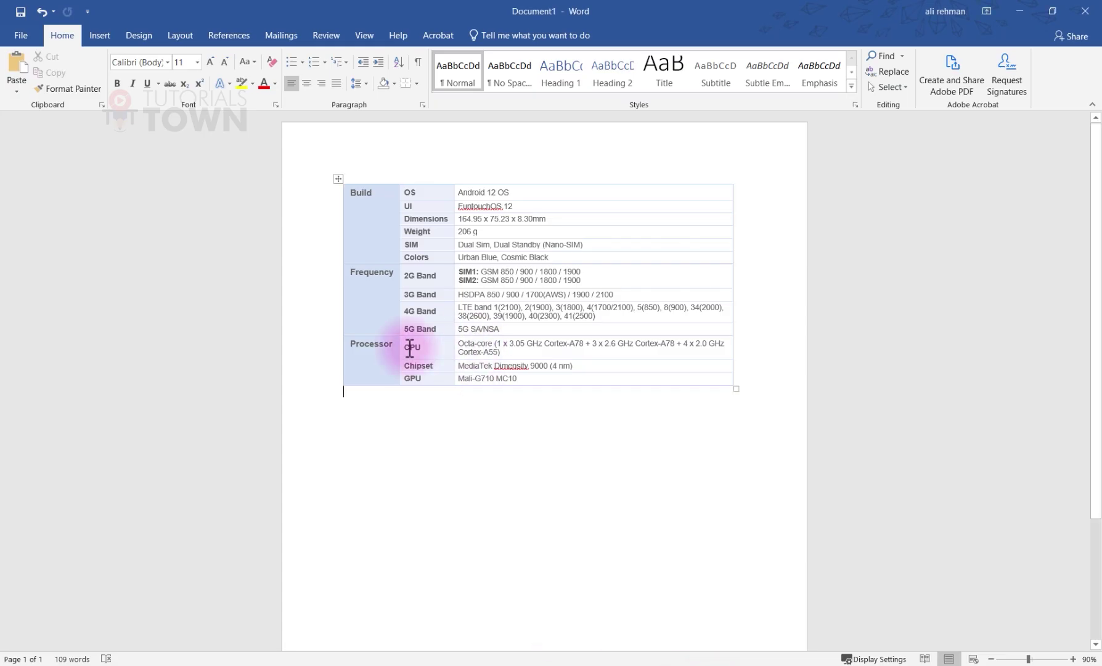
drag(361, 193, 418, 491)
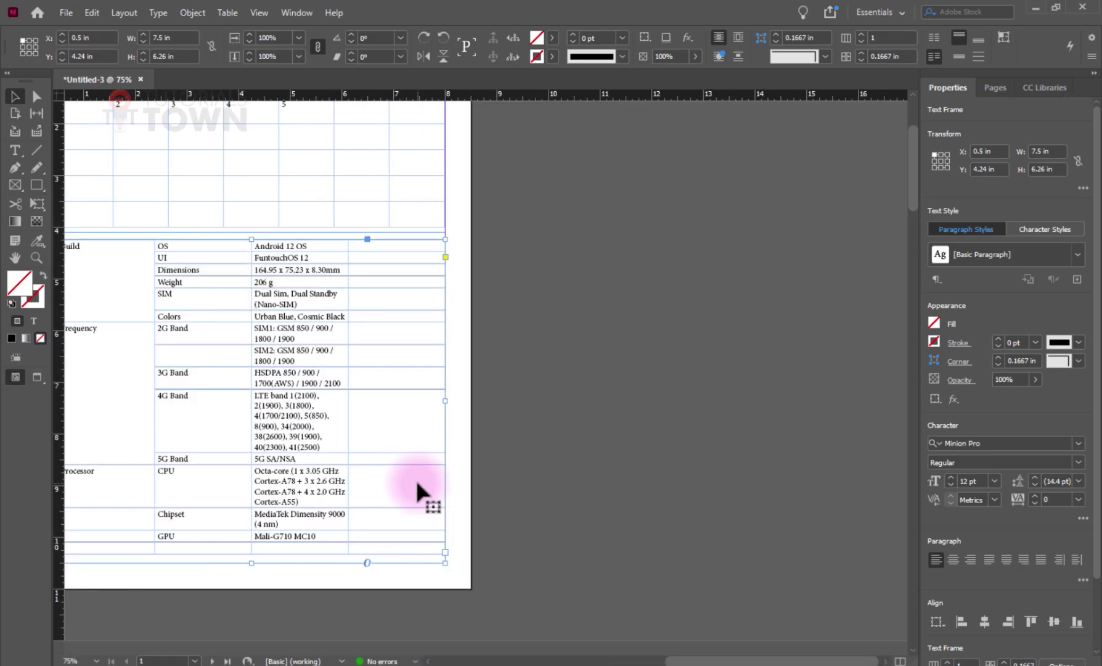
Return to InDesign, draw a text frame about 7.5 × 4.82 in within the margins at the top of page 2, and paste the Word data.
scroll(418, 362, down, 10)
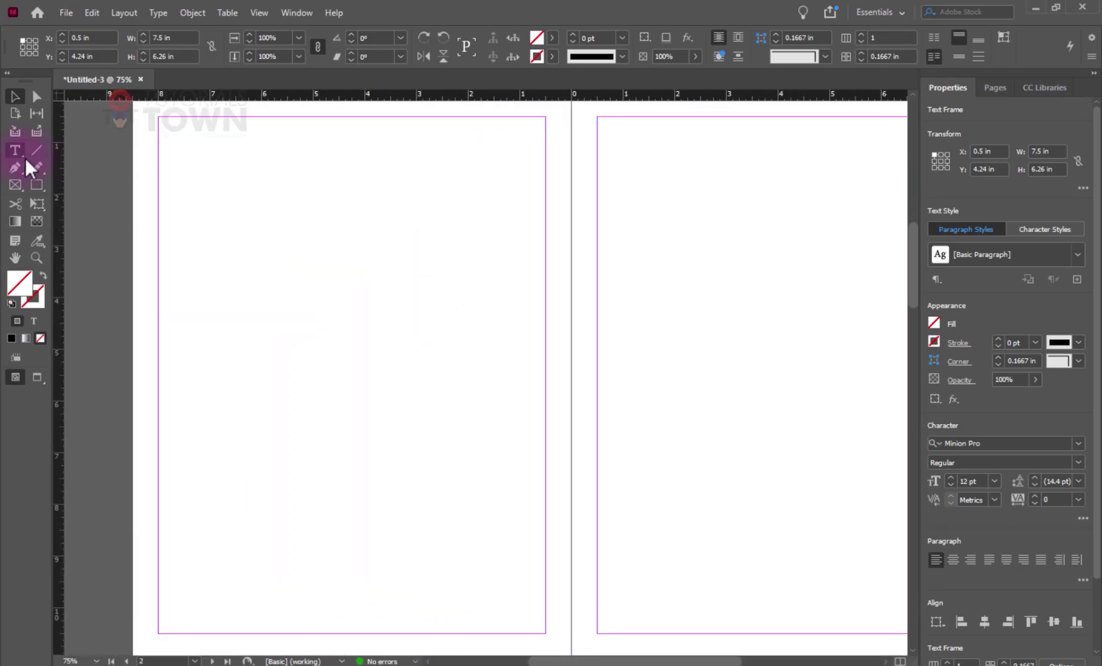
click(18, 152)
drag(158, 117, 545, 366)
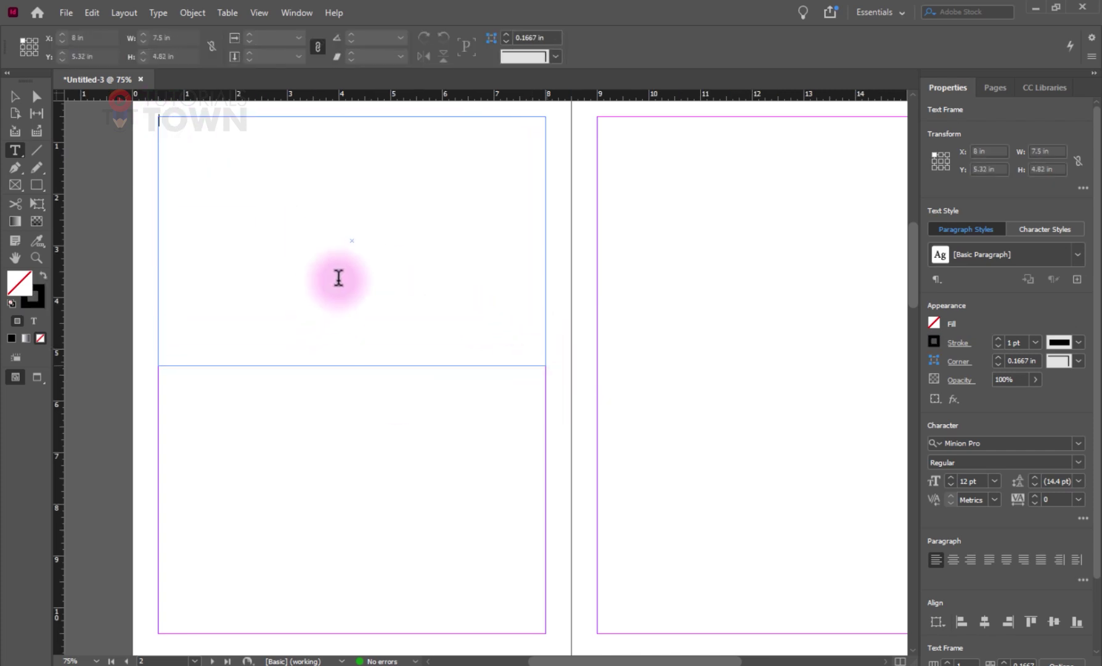
key(ctrl+v)
Select all the pasted text on page 2 and convert it to a table.
drag(276, 280, 111, 104)
click(231, 12)
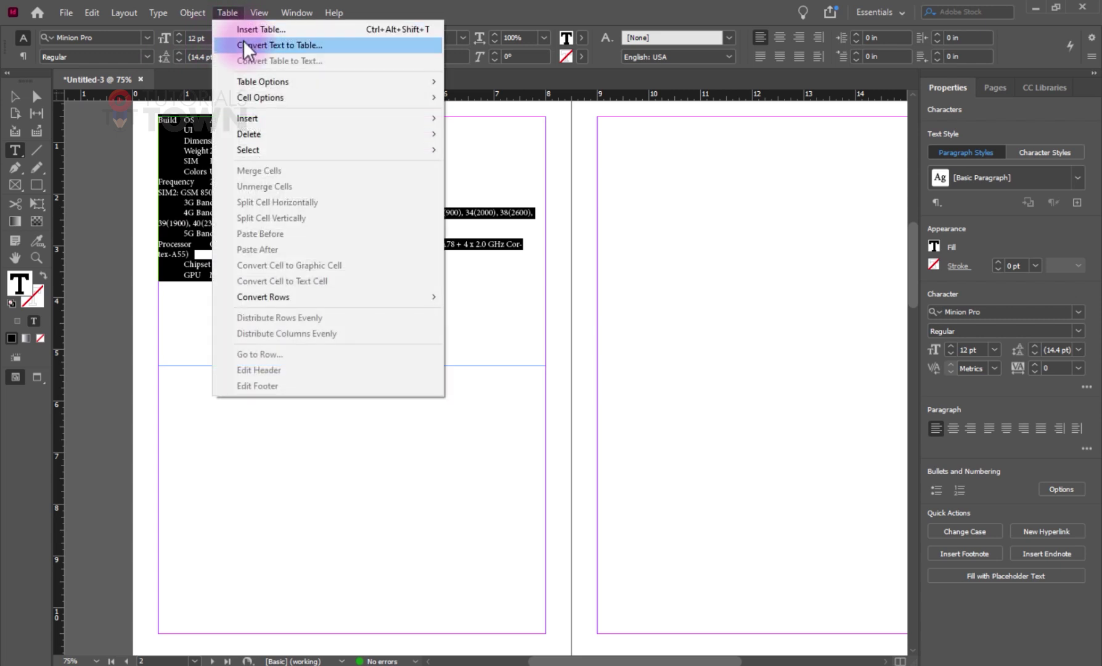
click(244, 43)
click(706, 235)
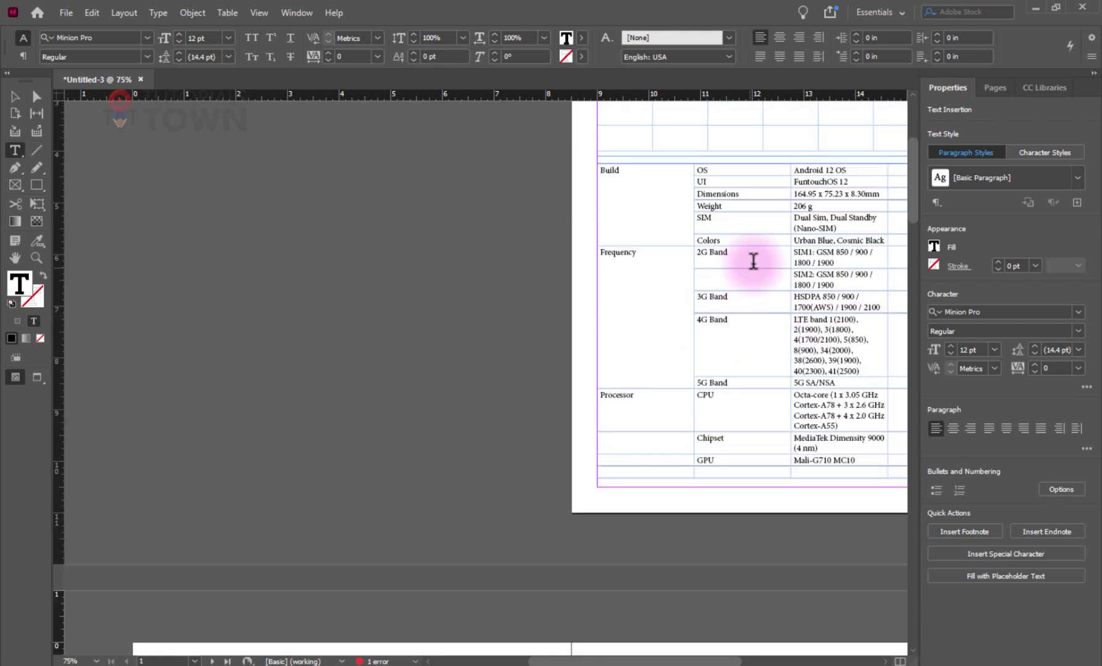
Try moving the SIM2 text from the first column into the third-column cell below SIM1 on page 2, and undo it.
scroll(382, 511, down, 5)
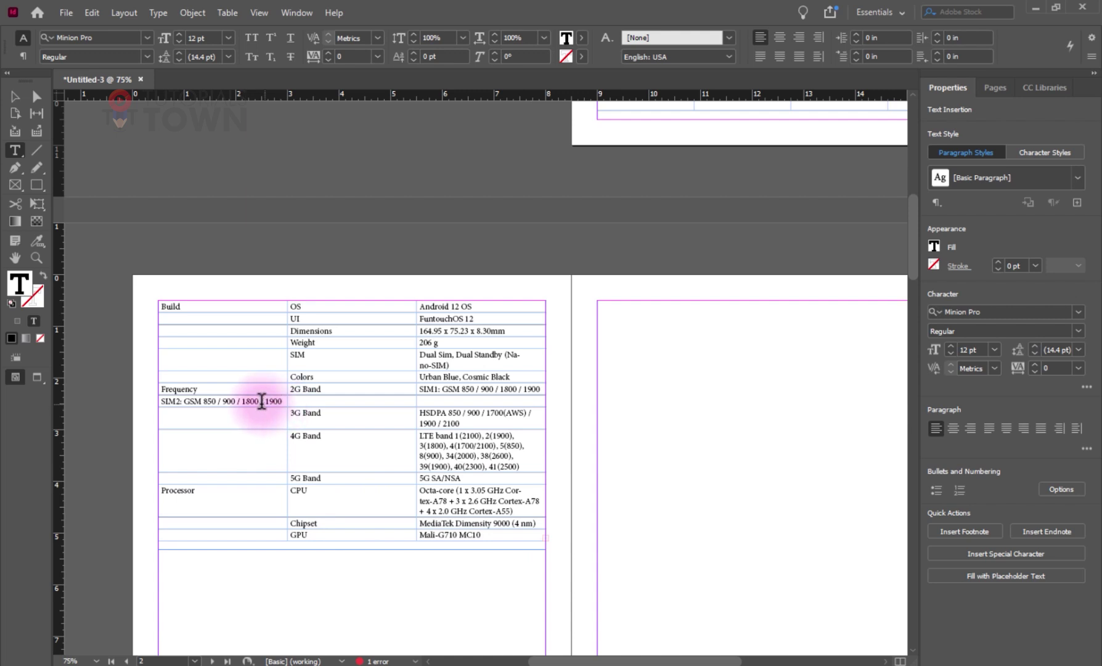
scroll(258, 410, left, 3)
scroll(257, 410, right, 3)
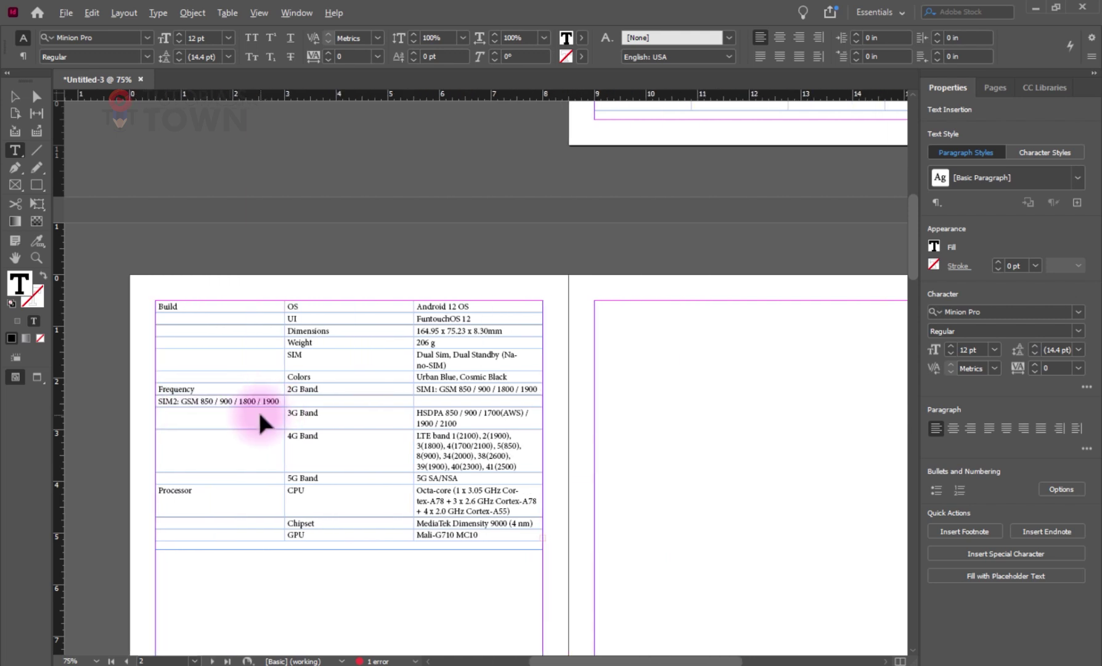
scroll(258, 410, up, 1)
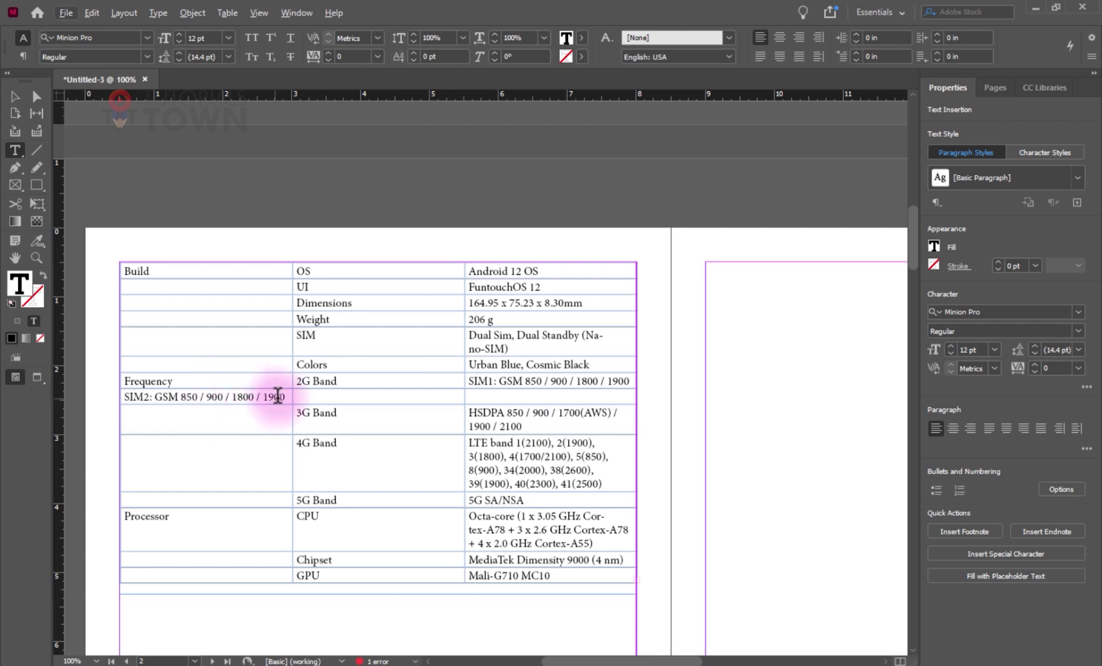
drag(281, 397, 122, 398)
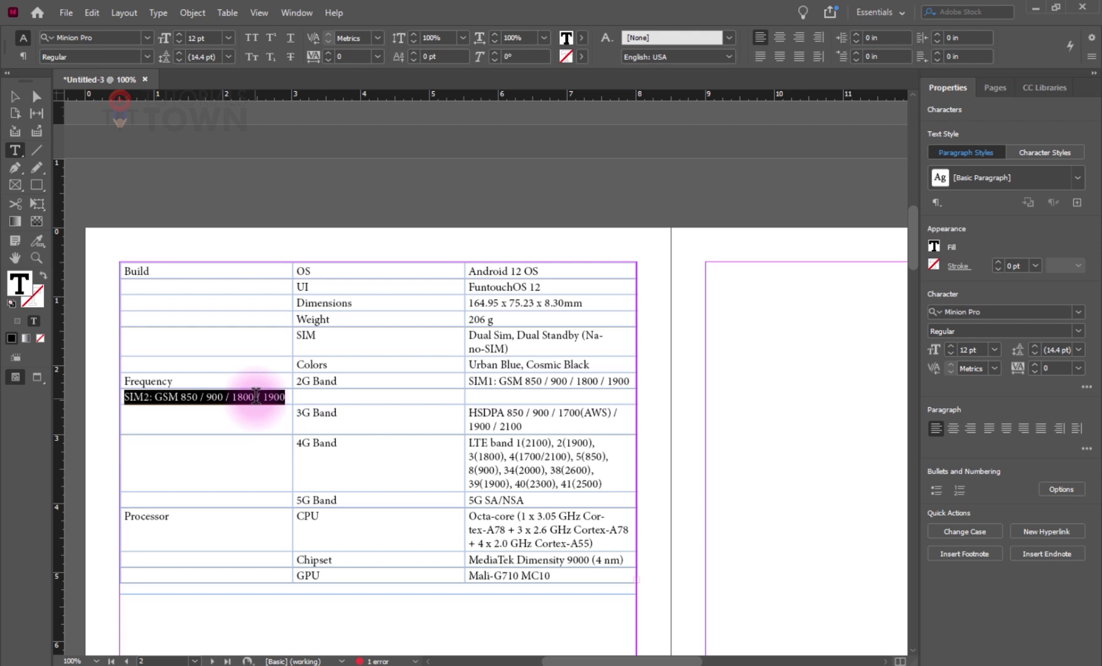
key(ctrl+x)
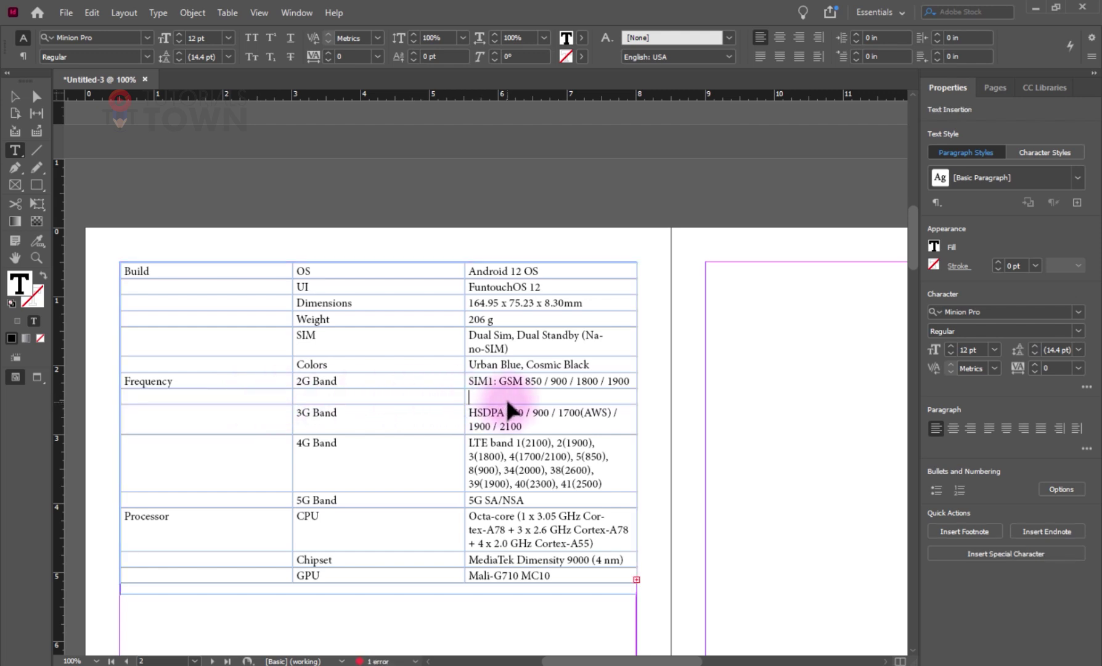
key(ctrl+v)
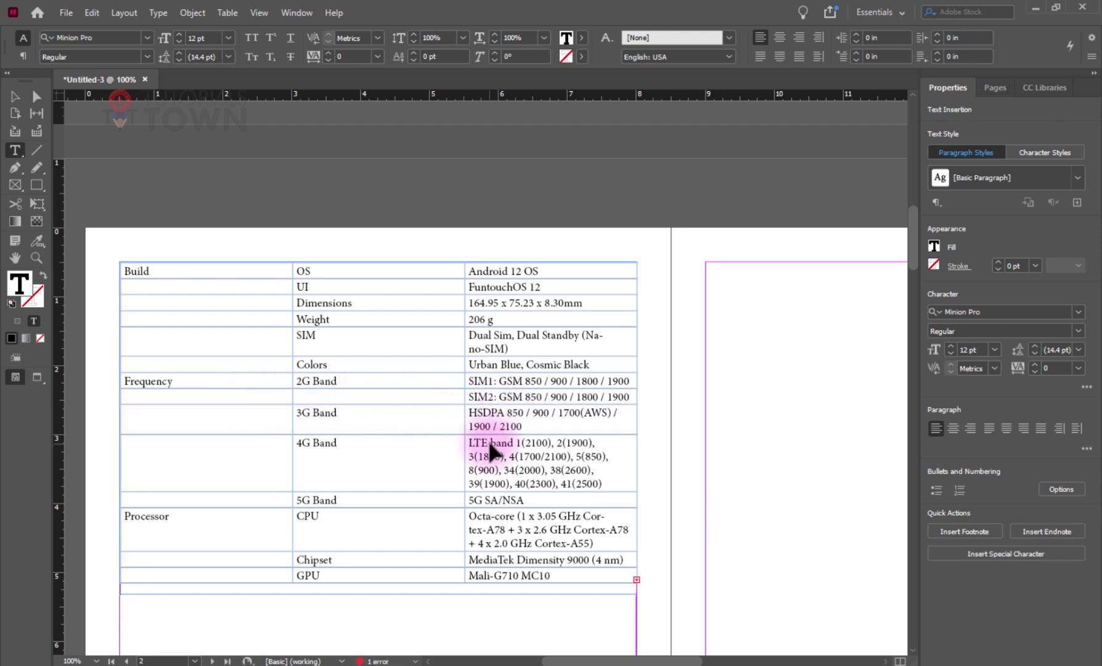
key(ctrl+z)
click(250, 399)
key(ctrl+v)
click(281, 392)
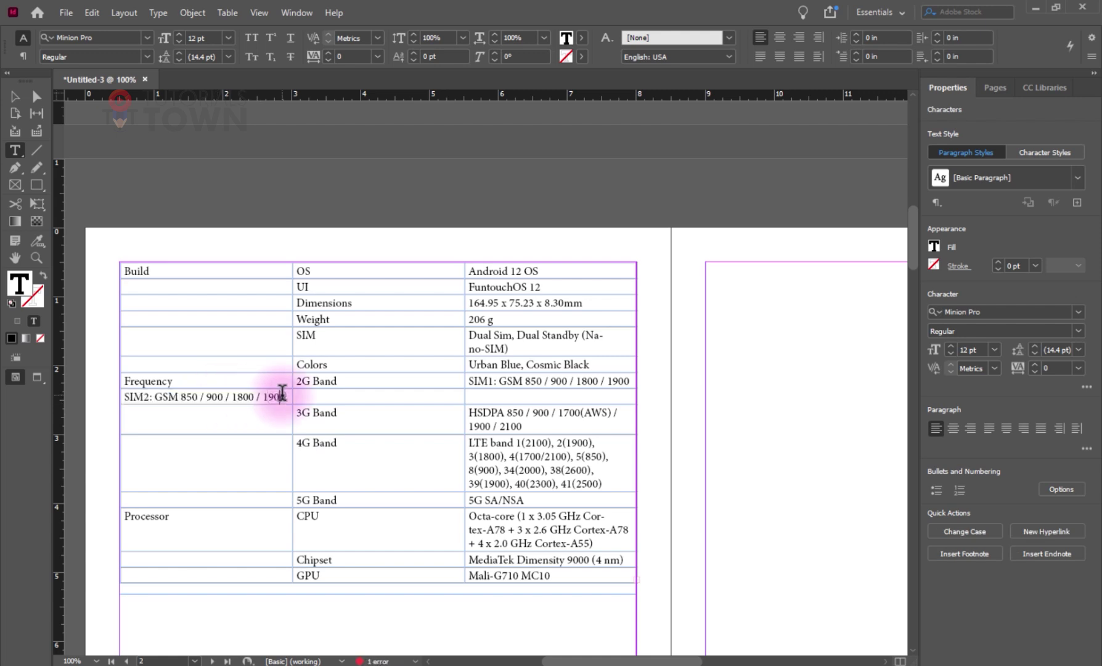
Try selecting the SIM2 cell as a whole, making its row about 0.867 in high and moving the cell to the third column, and undo.
drag(282, 395, 123, 393)
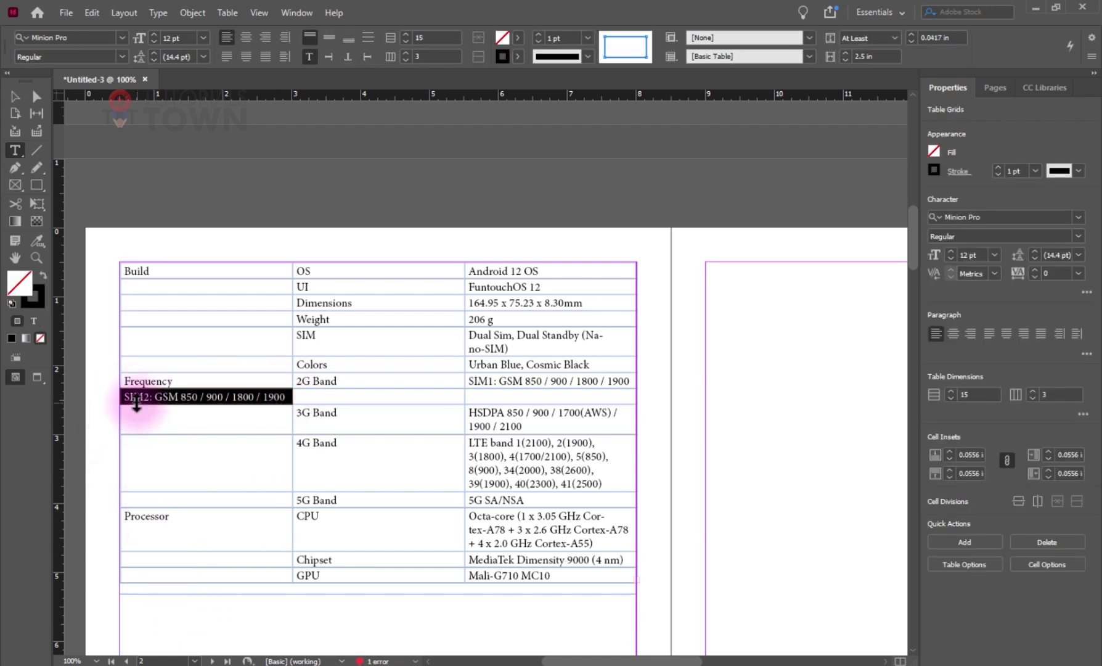
drag(136, 404, 139, 447)
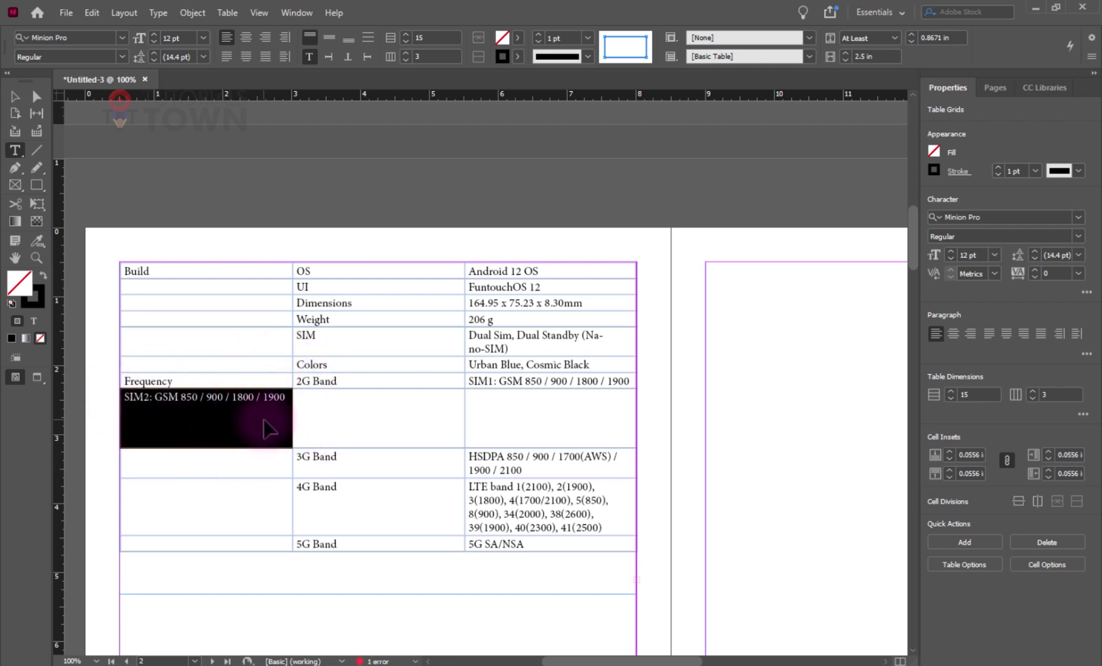
key(ctrl+x)
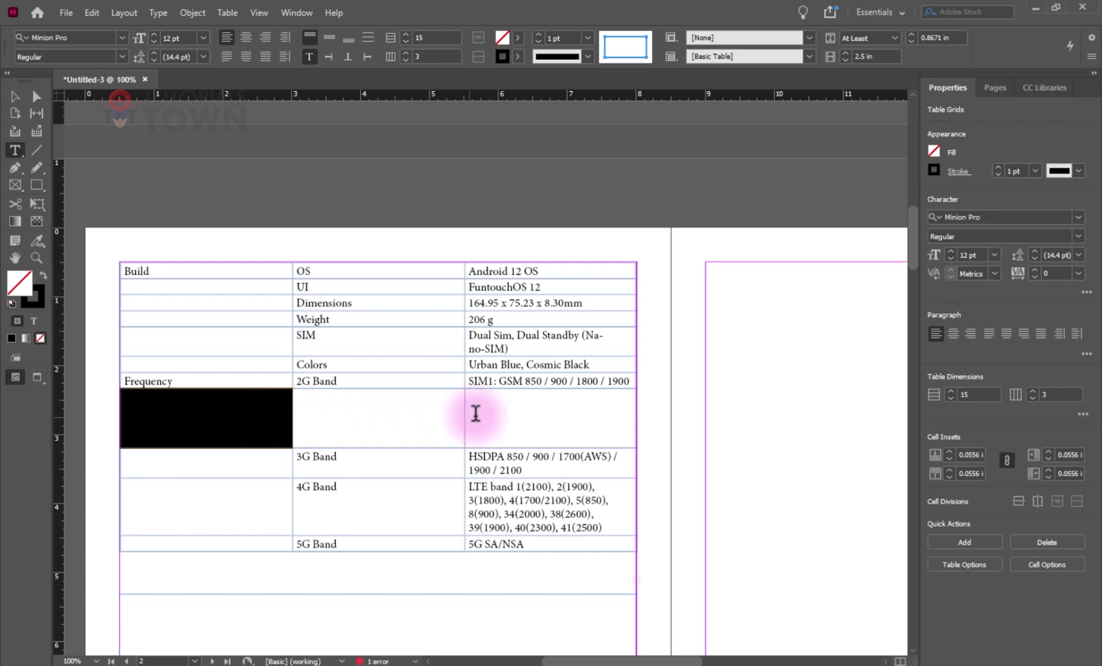
click(518, 412)
key(ctrl+v)
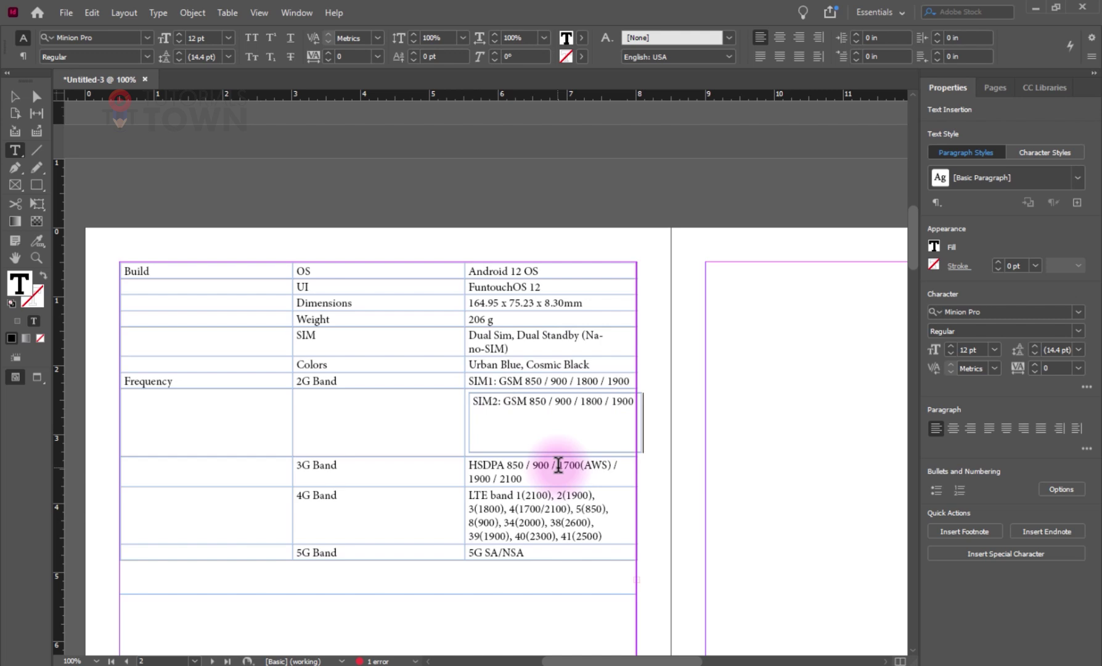
key(ctrl+z)
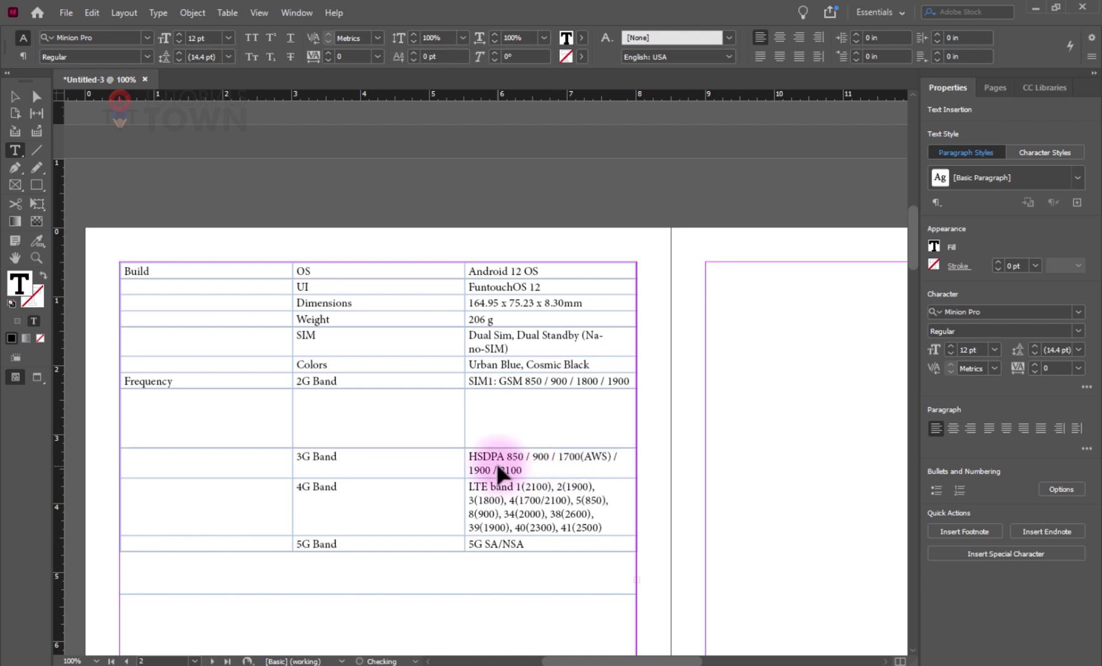
key(ctrl+z)
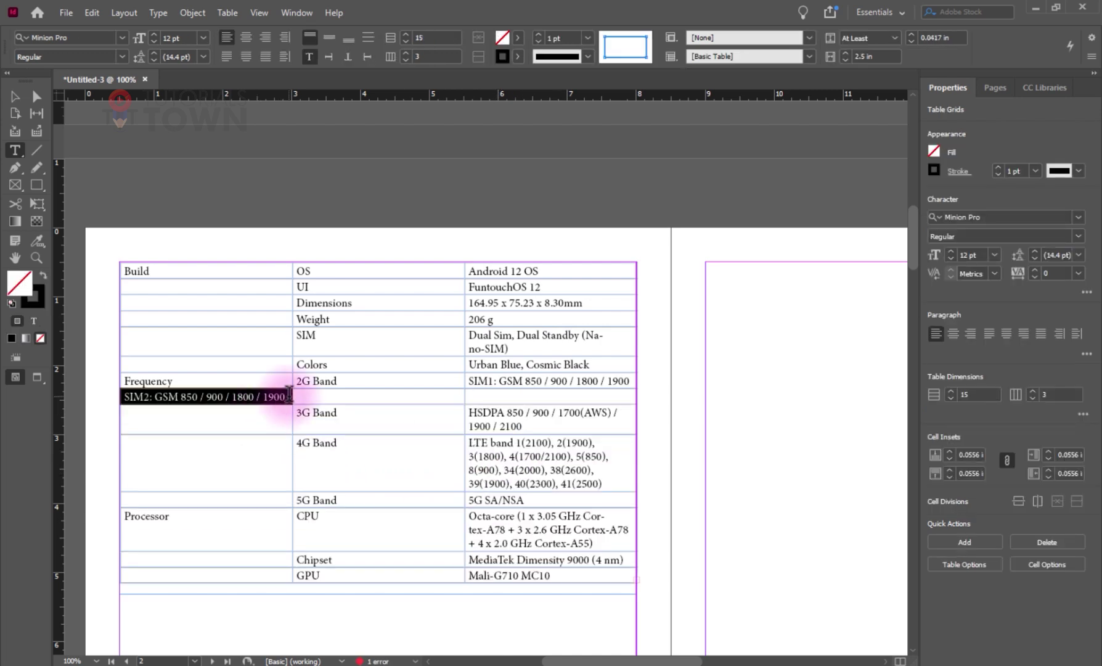
Select only the text of the SIM2 cell, cut it from the first column and paste it into the third-column cell below SIM1.
click(288, 394)
drag(288, 395, 126, 399)
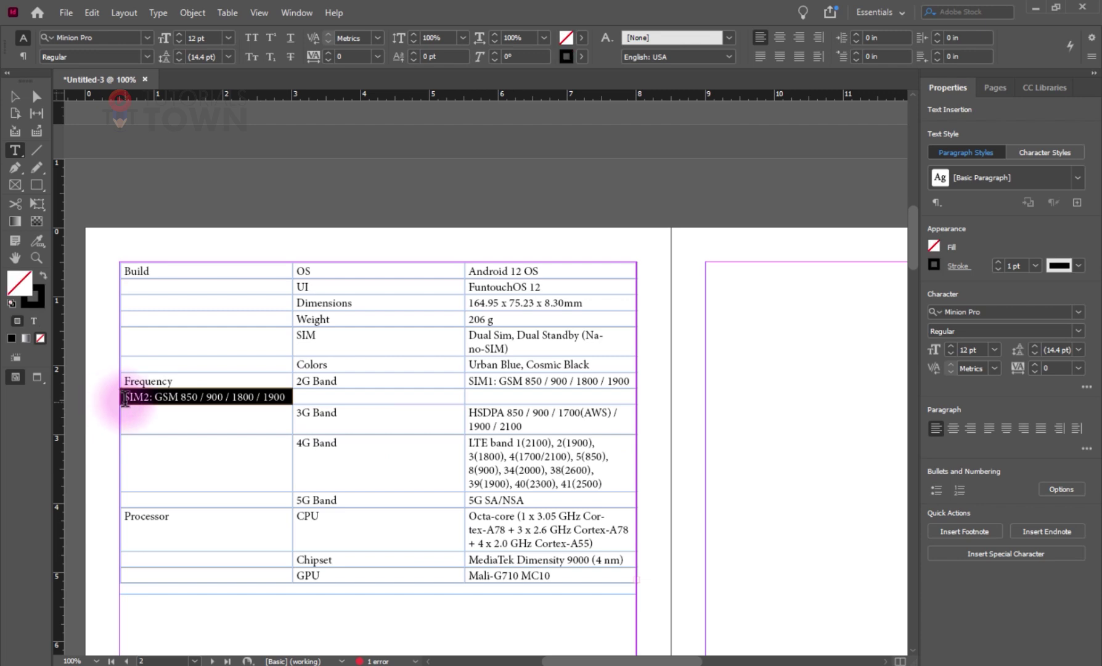
triple_click(127, 397)
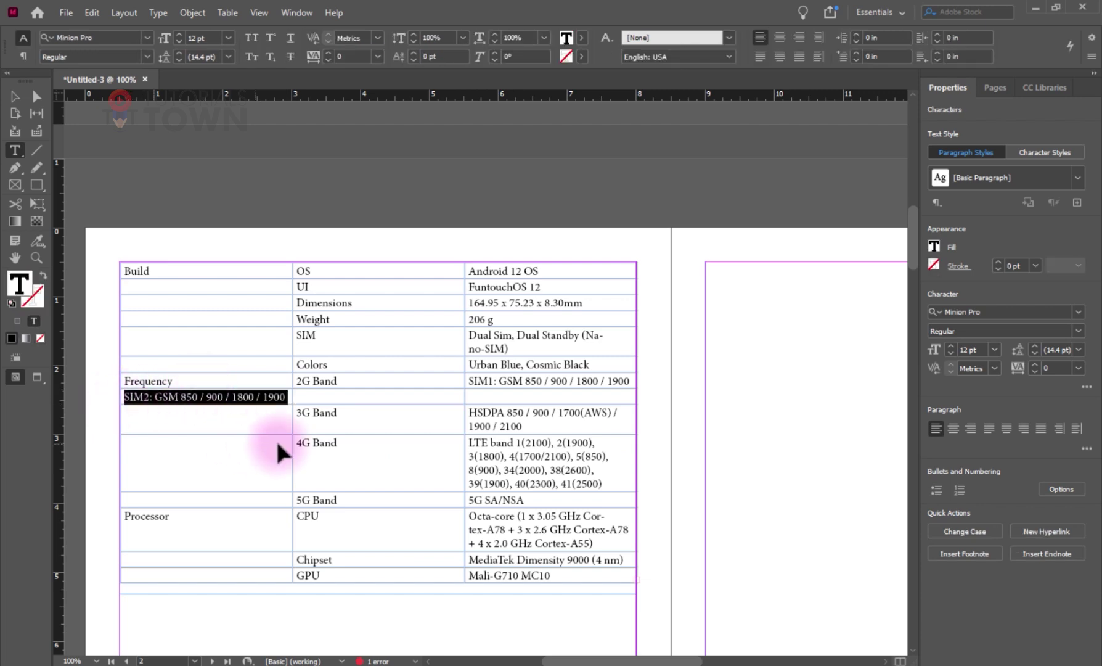
key(ctrl+x)
click(505, 395)
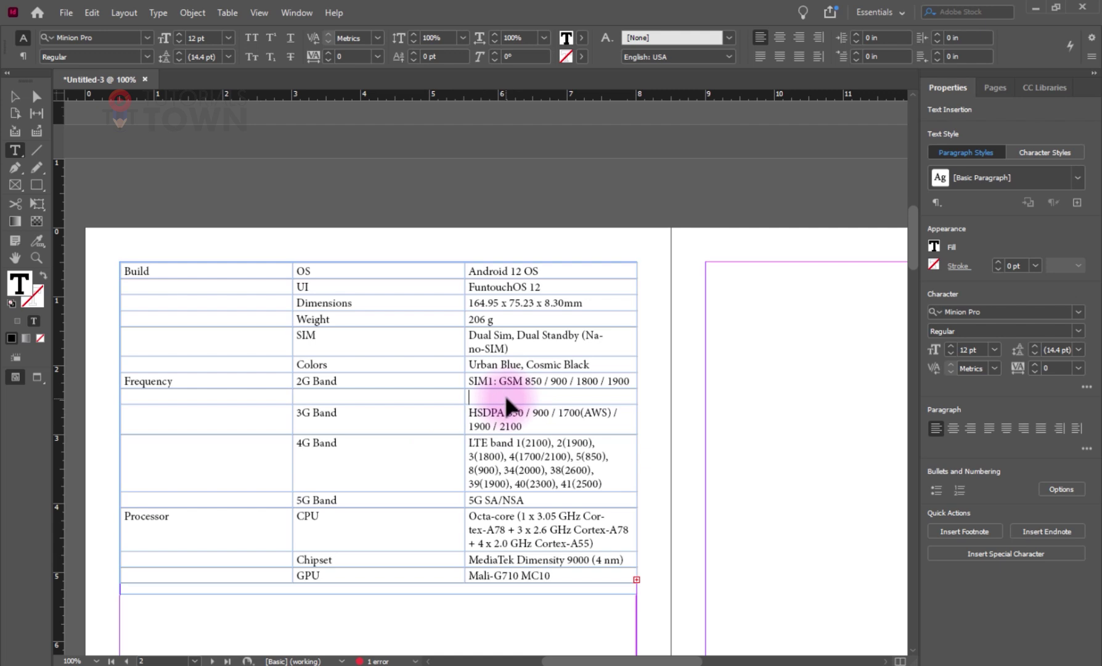
key(ctrl+v)
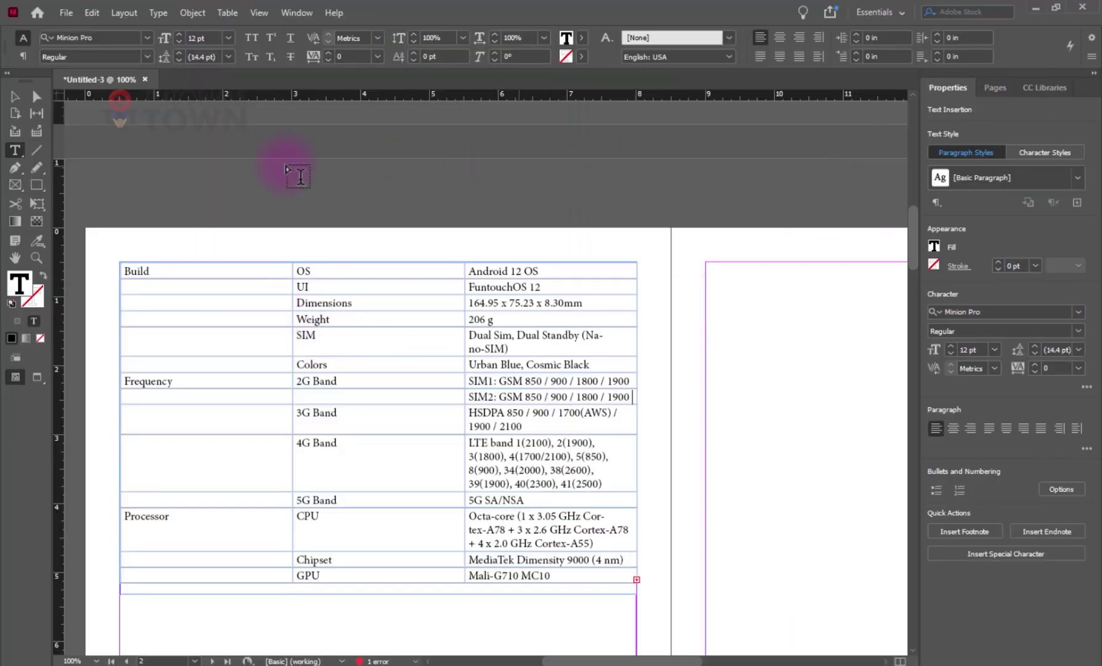
Select the whole first column of the specification table on page 1 and set its font to Roboto Black at 14 pt.
click(16, 96)
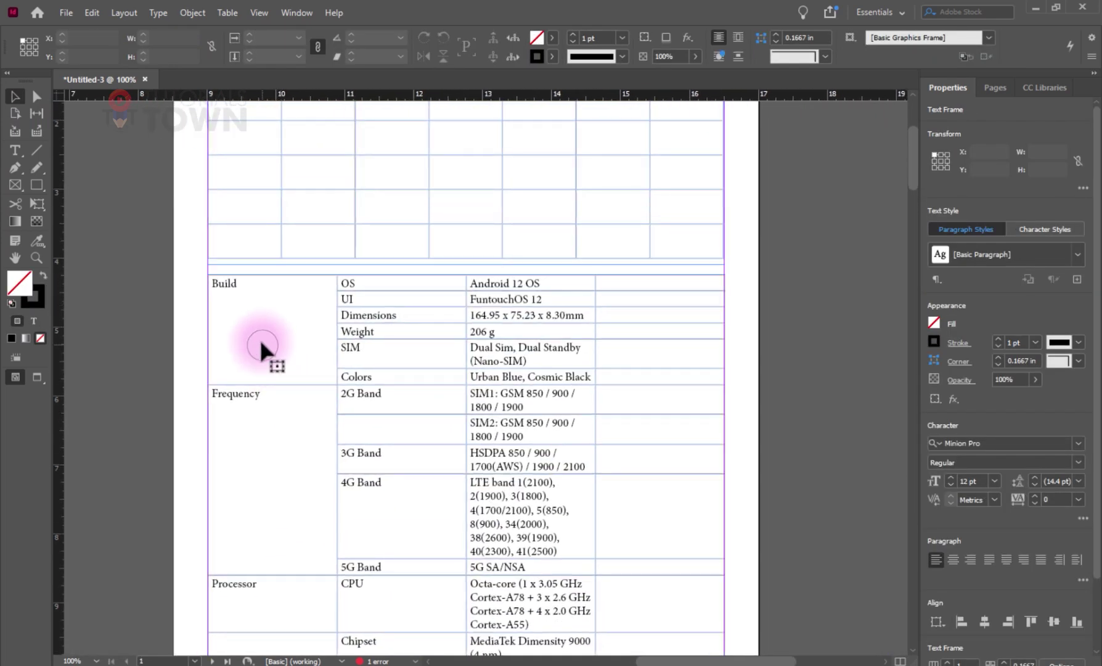
double_click(225, 284)
drag(239, 285, 207, 271)
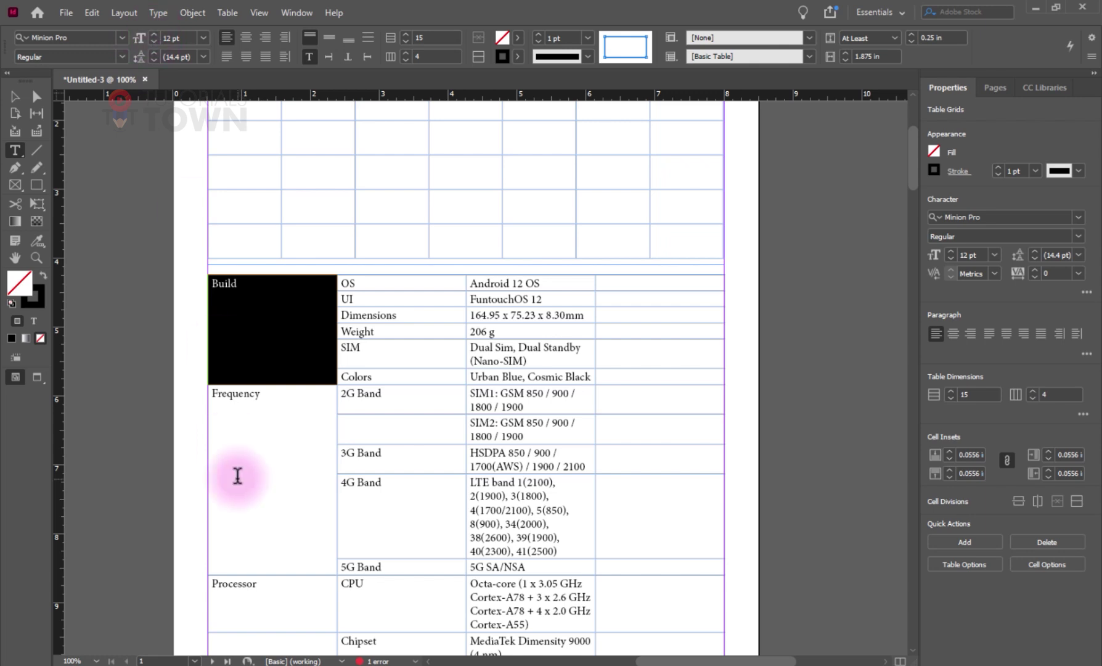
click(253, 307)
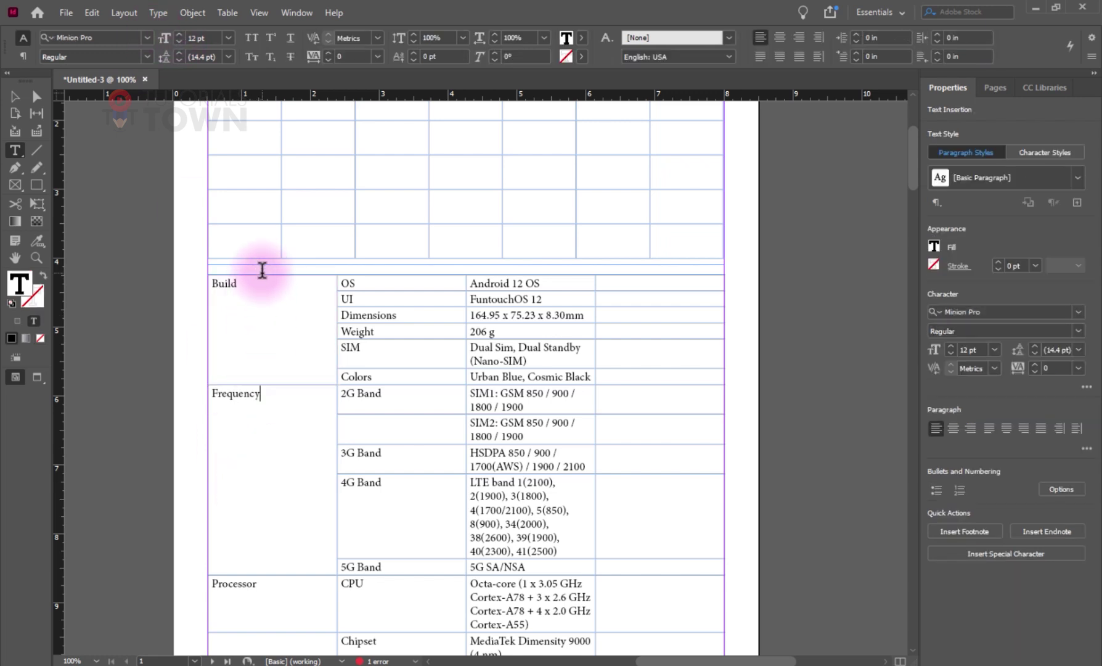
click(260, 271)
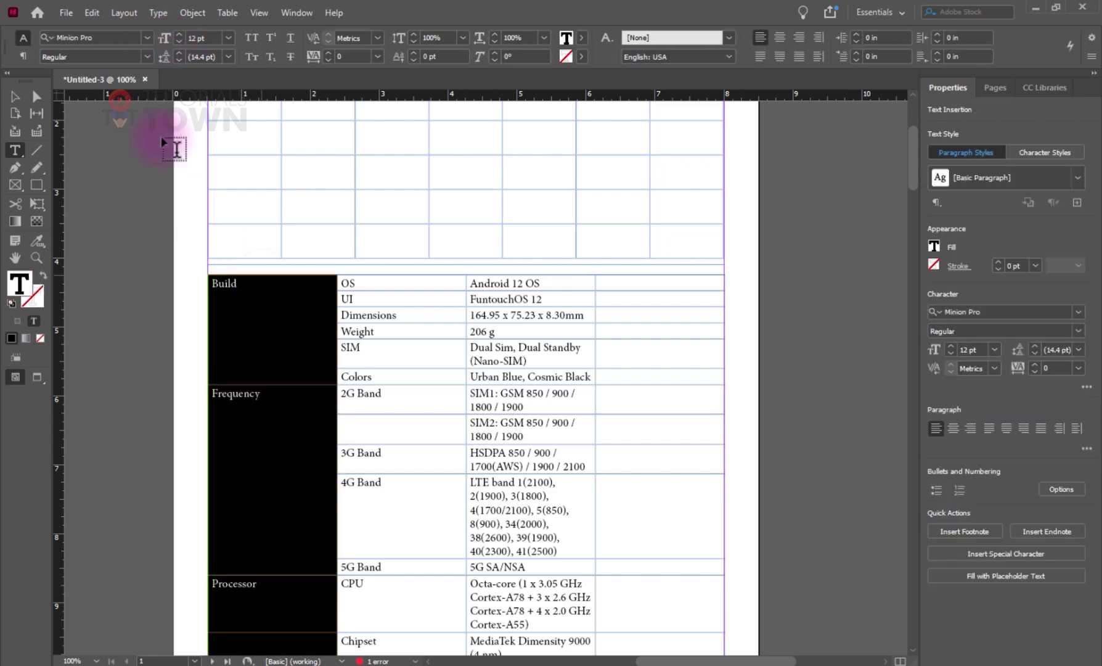
click(111, 39)
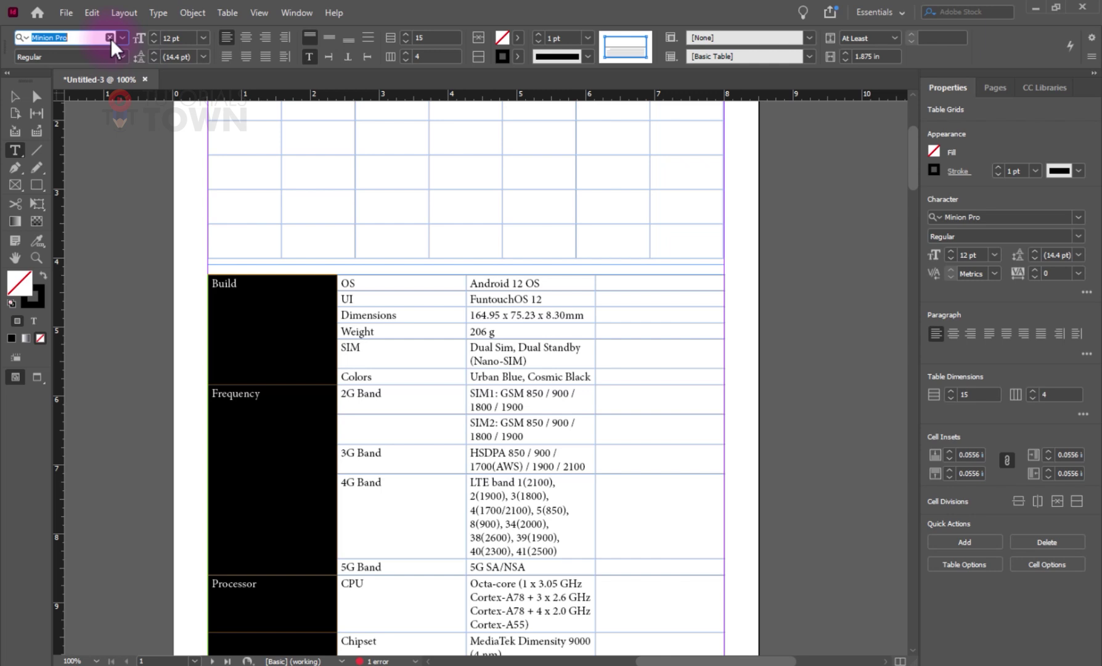
text(ROBOTO)
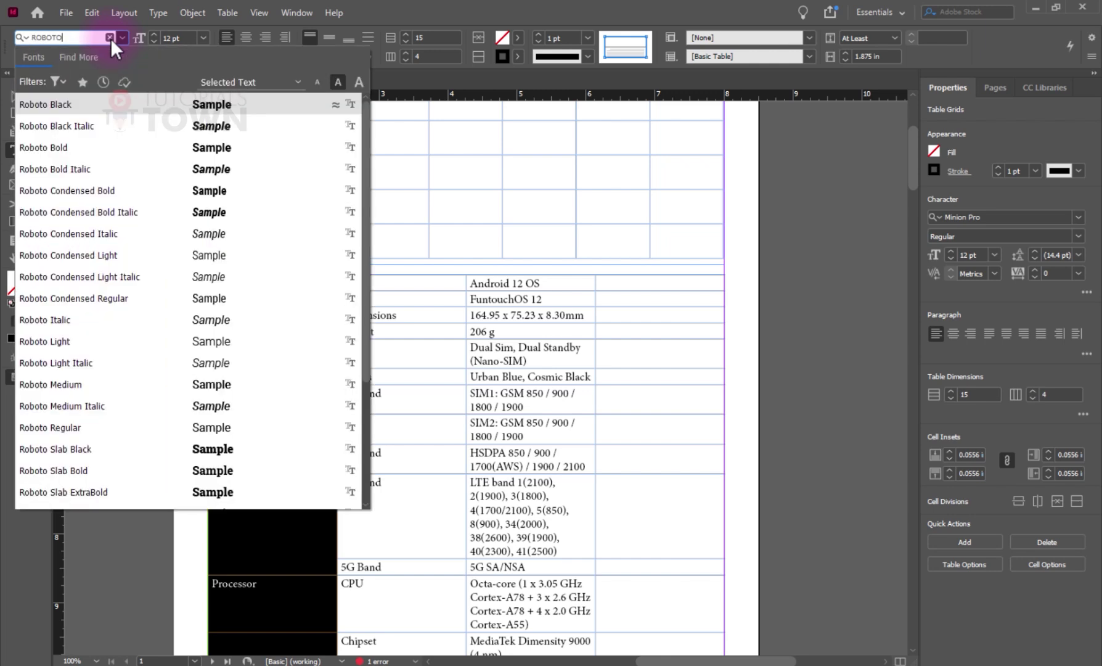
key(Return)
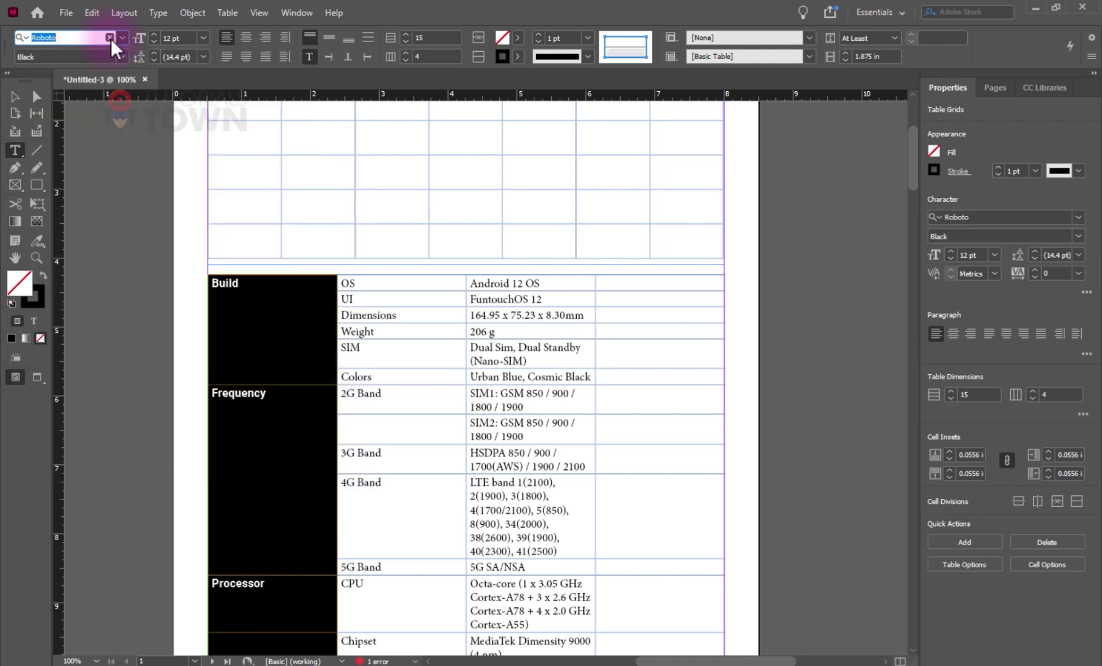
click(154, 34)
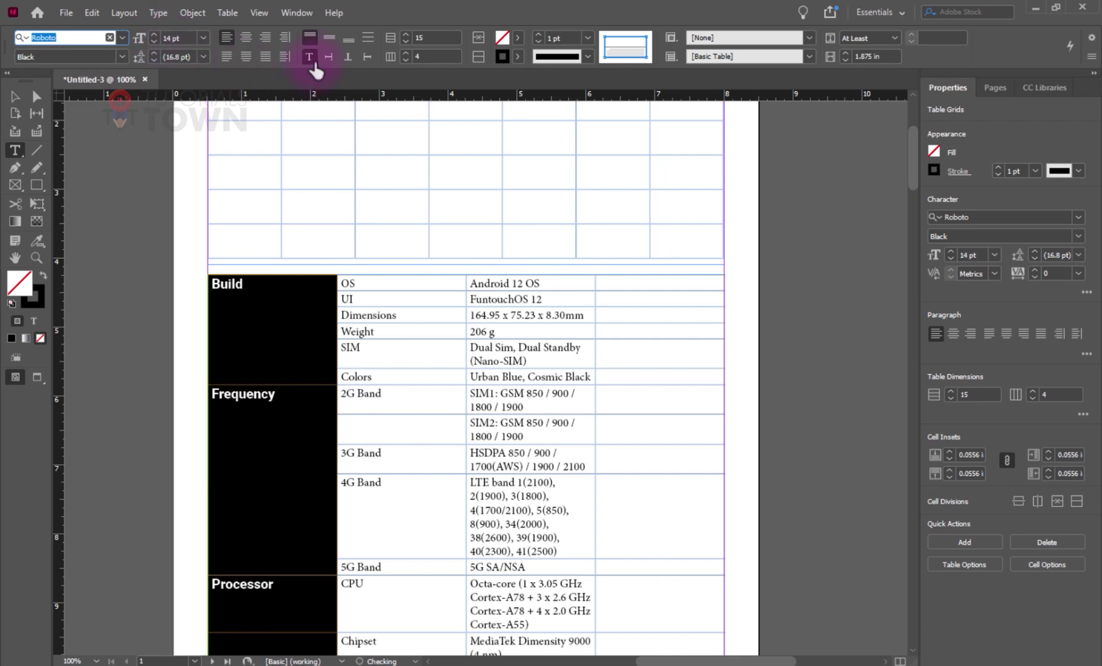
Rotate the first column's headings to read from bottom to top and center them horizontally and vertically in their cells.
click(330, 58)
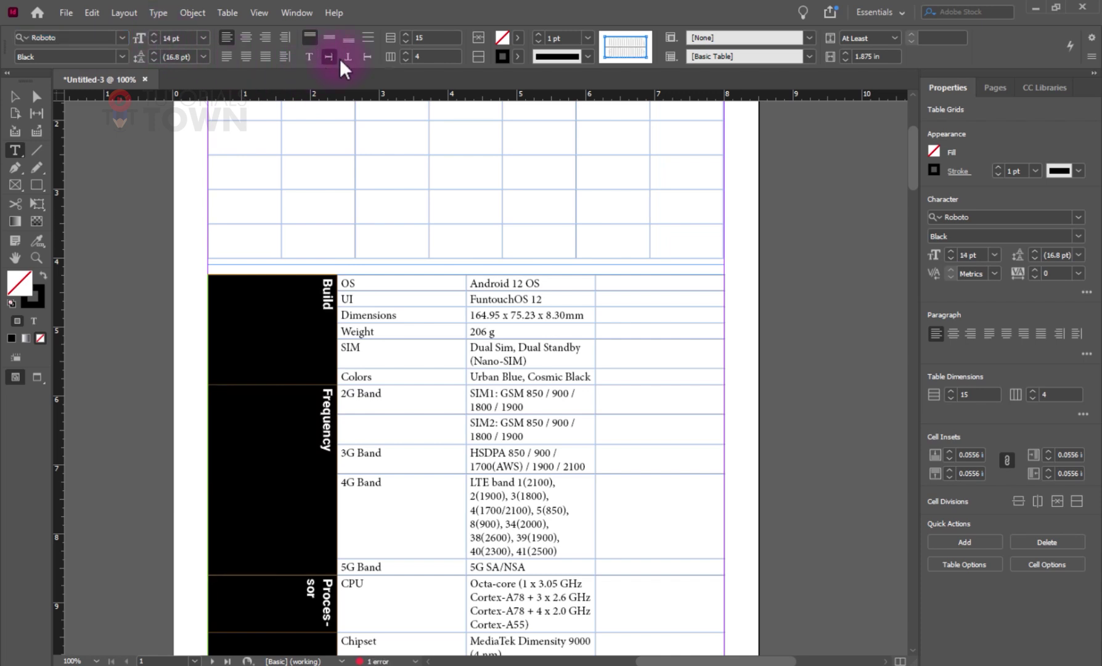
click(366, 56)
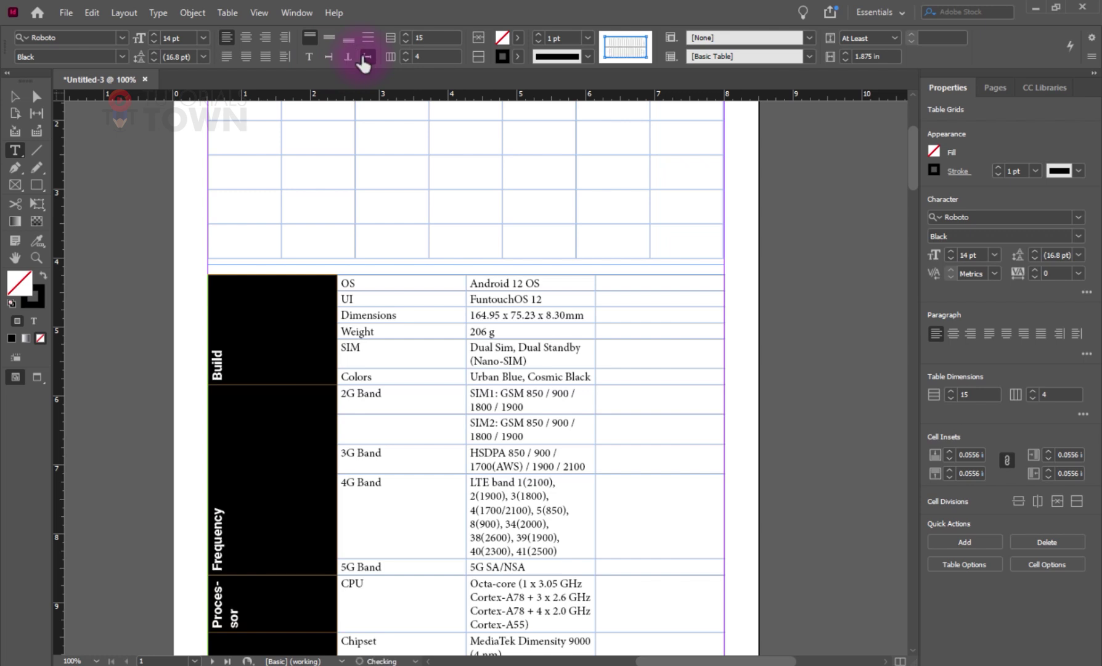
click(330, 40)
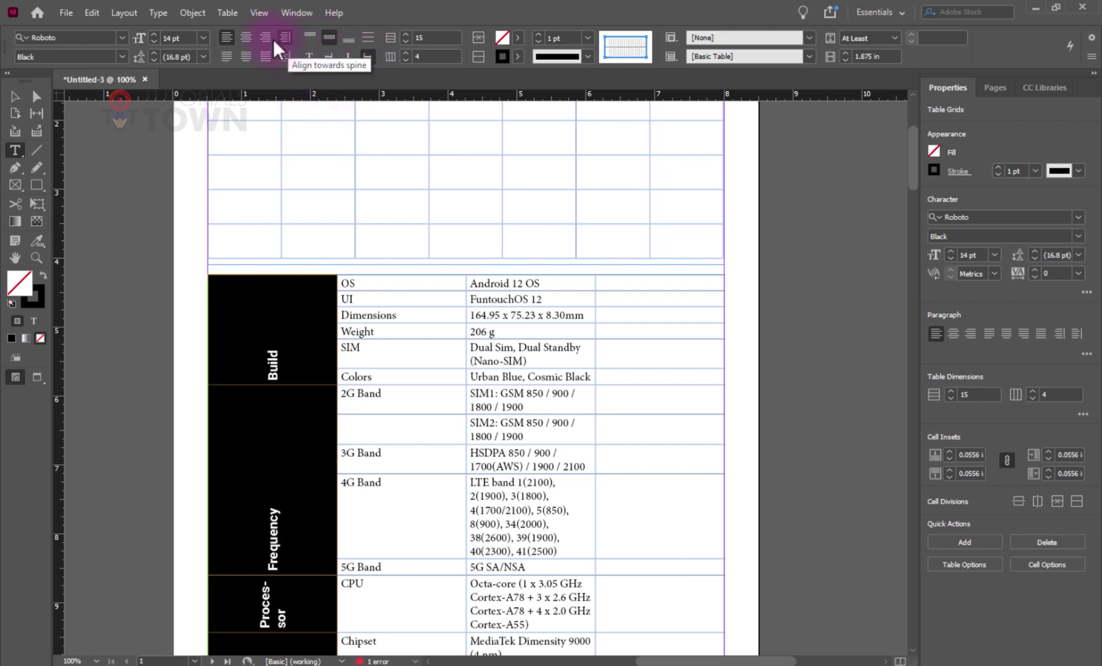
click(247, 38)
click(234, 190)
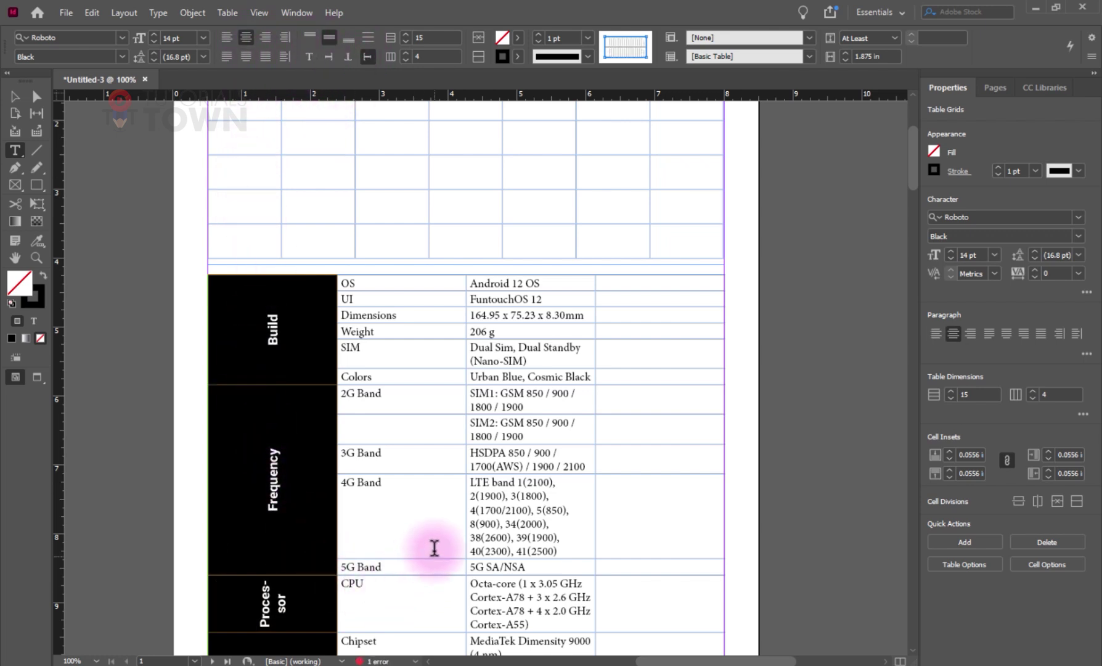
Make the CPU row of the specification table taller so that the rotated Processor heading fits on one line.
scroll(431, 542, down, 5)
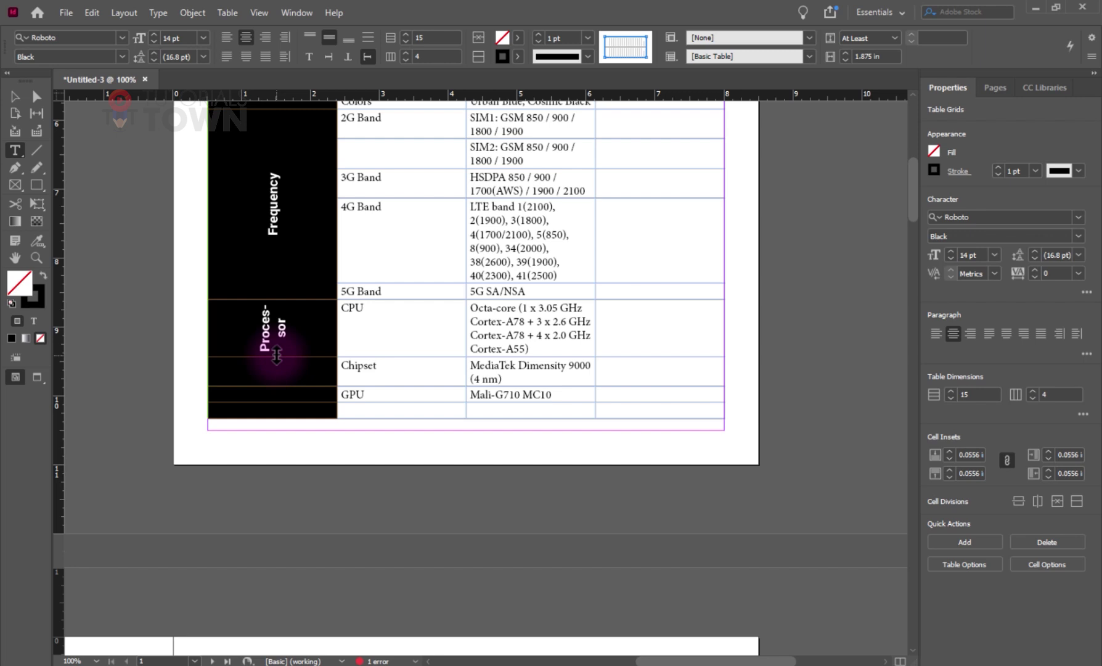
drag(276, 355, 277, 369)
scroll(382, 302, up, 3)
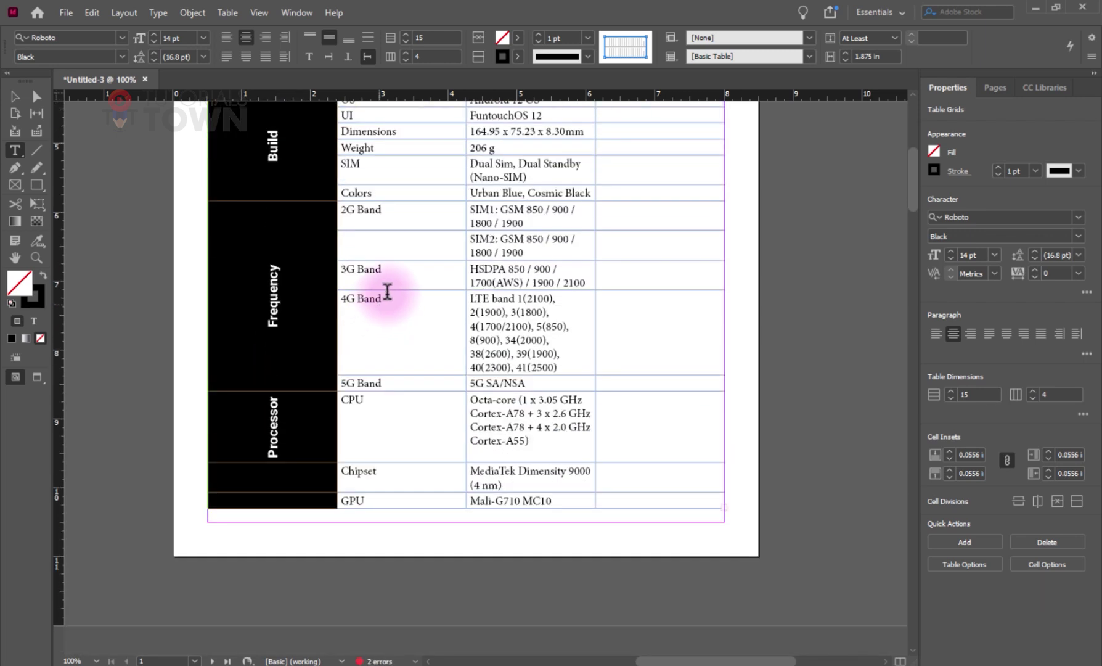
scroll(385, 292, down, 2)
click(389, 291)
scroll(378, 344, up, 2)
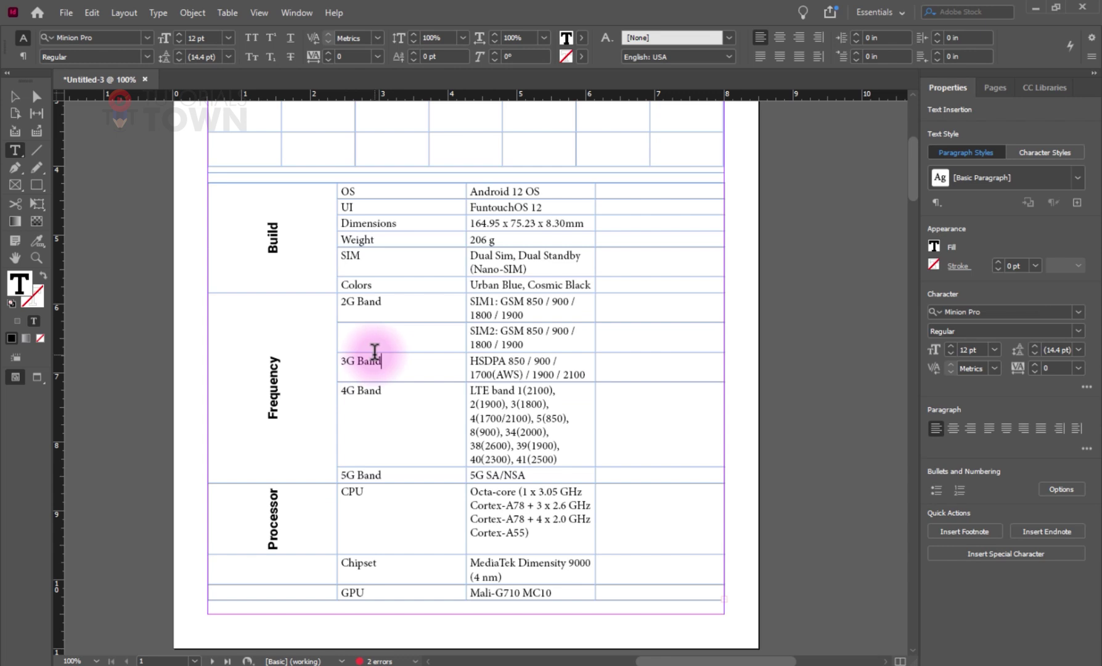
scroll(351, 448, up, 5)
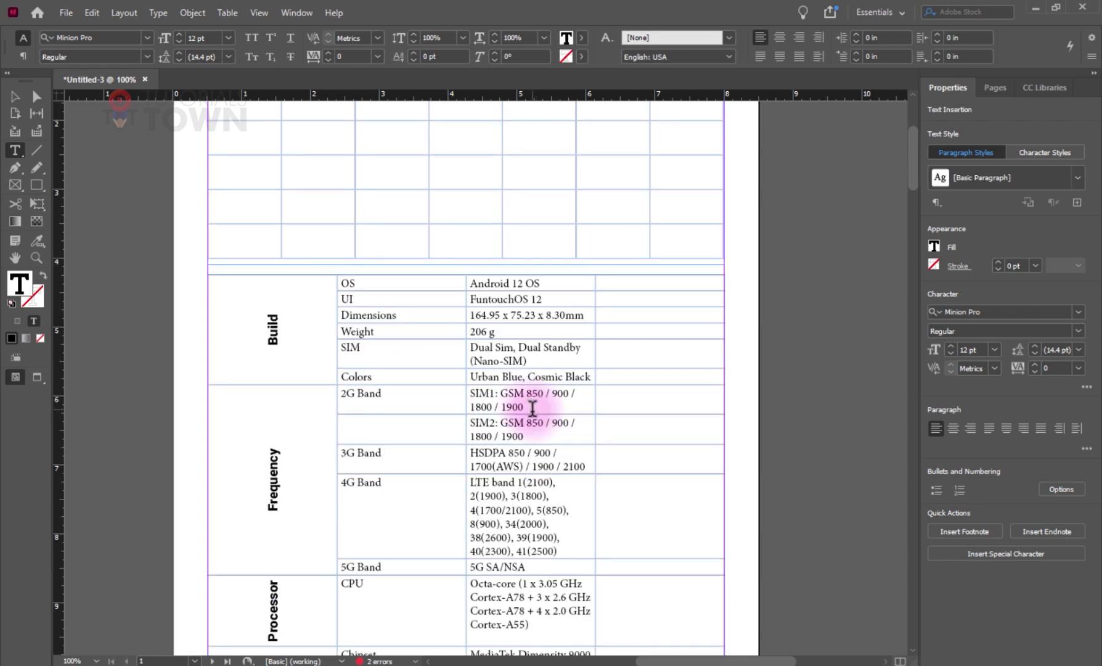
Examine page 1 with the calendar and specification table in full-screen presentation mode, and return to the normal view.
click(298, 206)
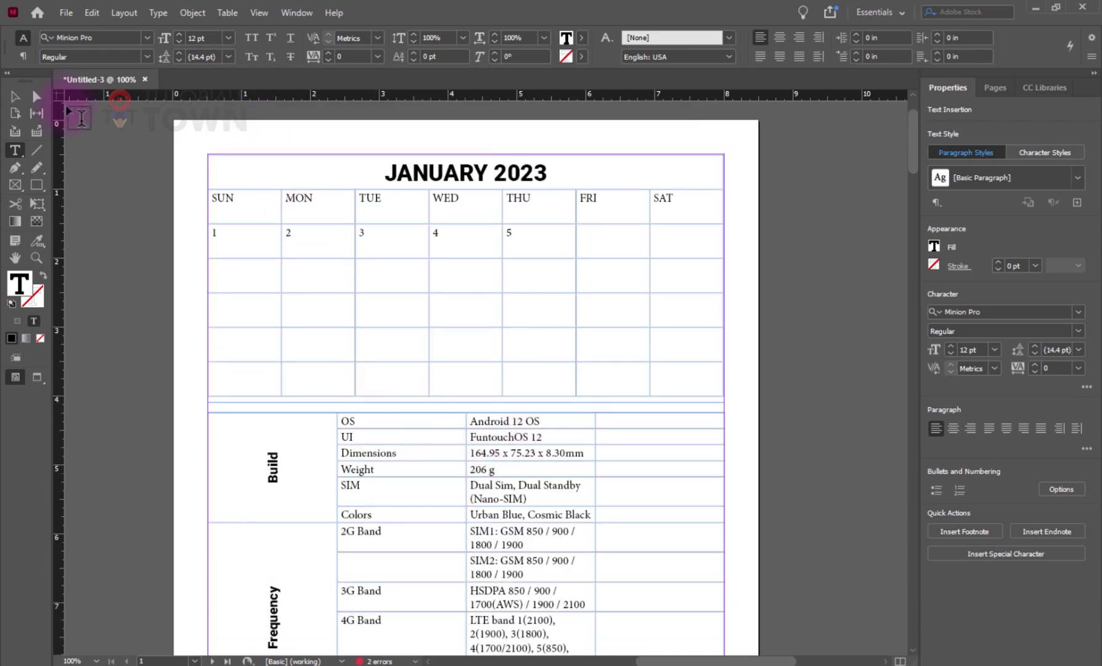
click(15, 97)
click(141, 142)
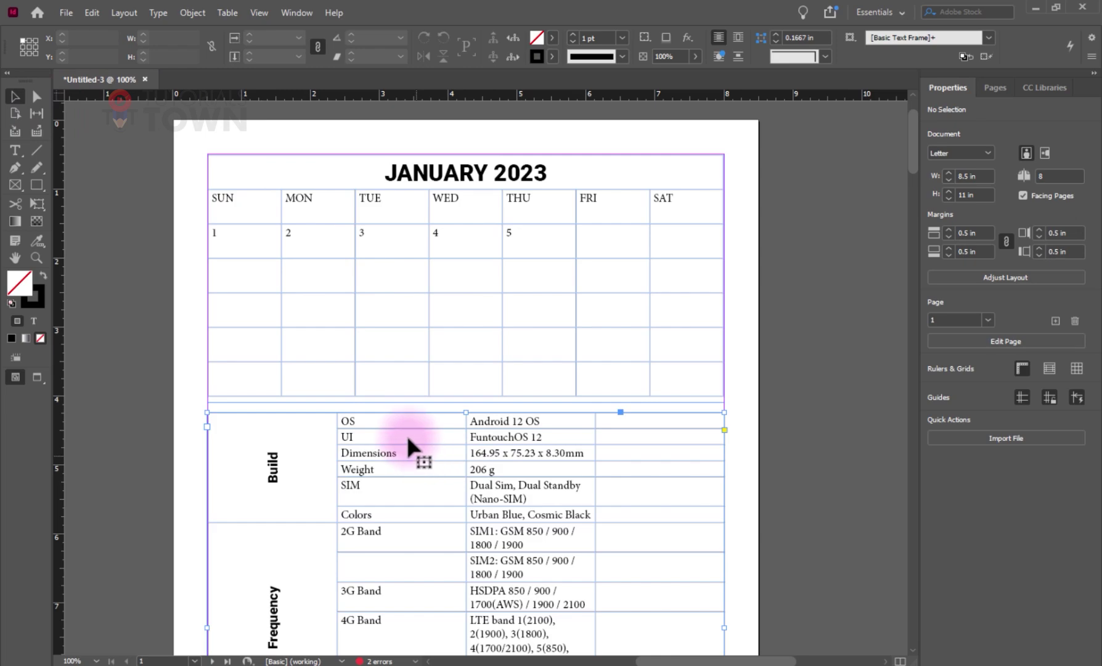
click(407, 431)
key(shift+w)
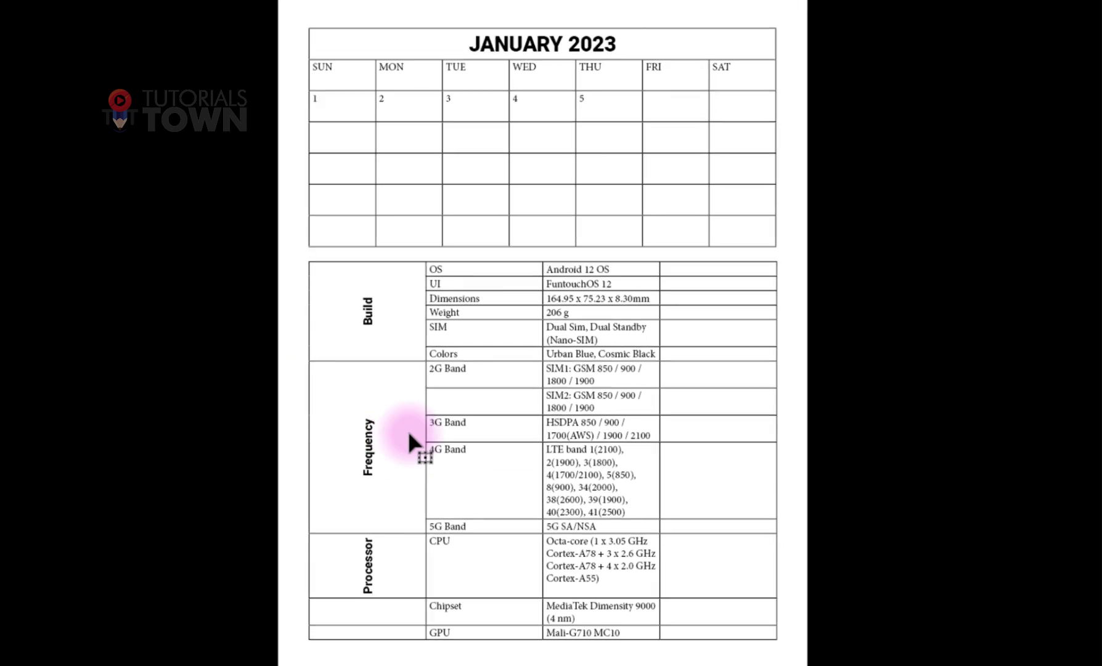
key(Escape)
click(459, 348)
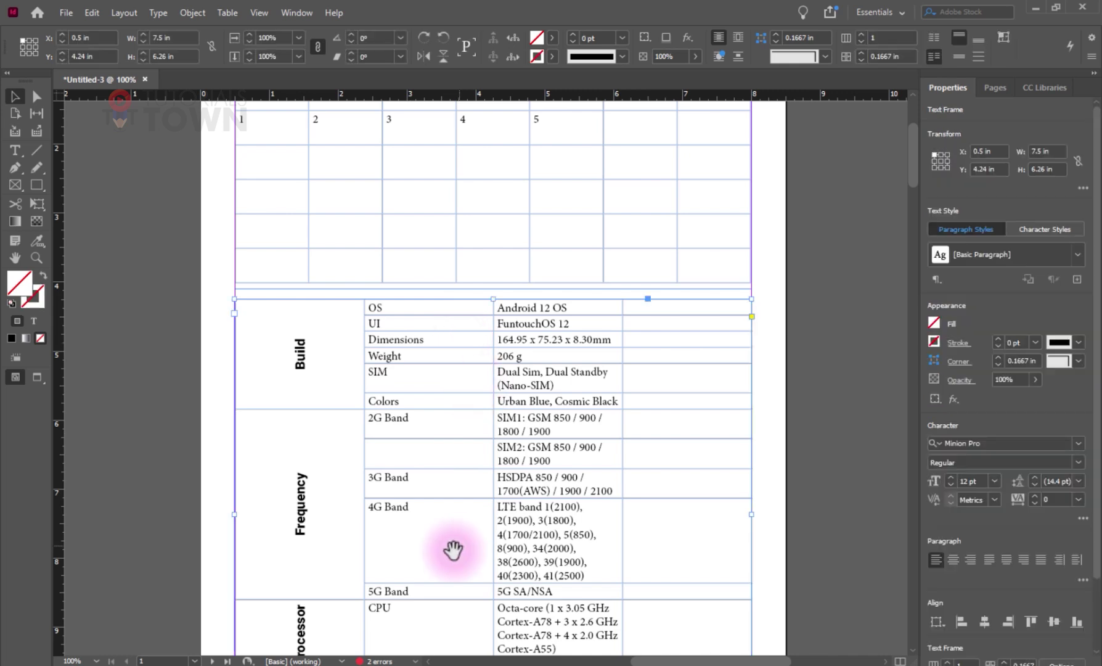
Fill the first column of the specification table with light pink, ffc0c0.
scroll(435, 337, down, 5)
scroll(417, 466, up, 4)
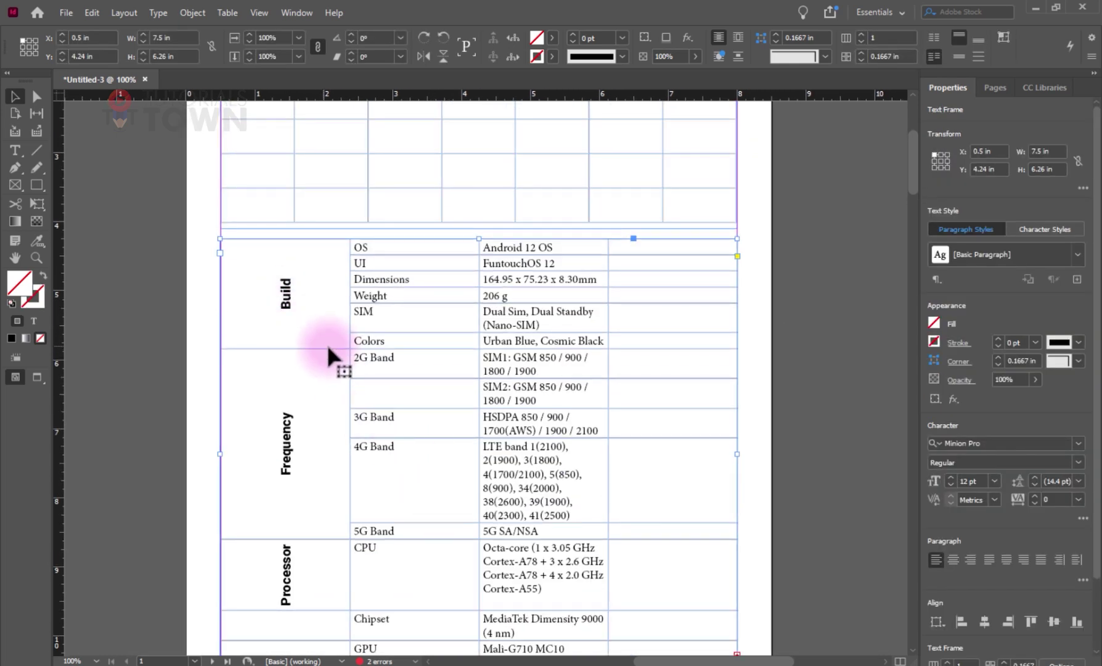
double_click(308, 258)
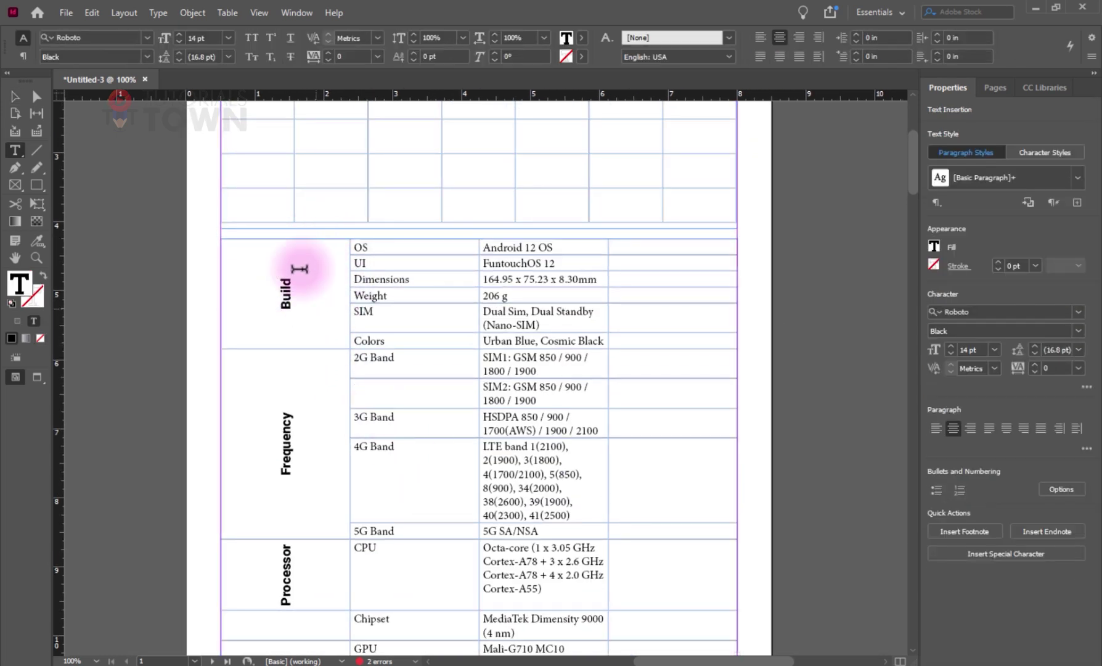
click(301, 230)
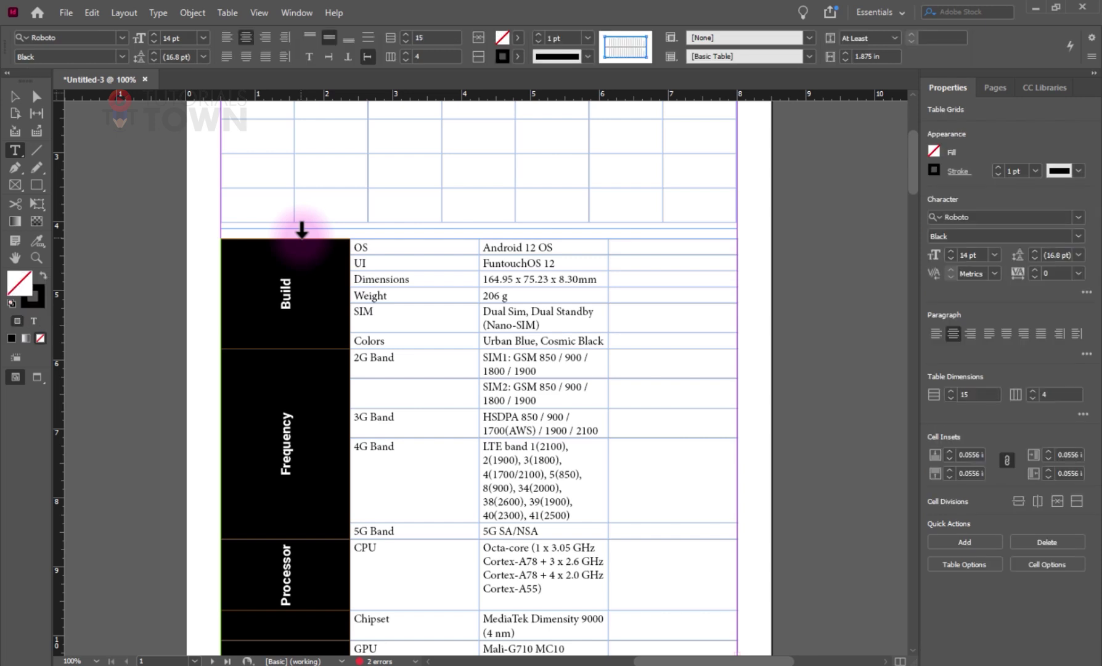
double_click(18, 289)
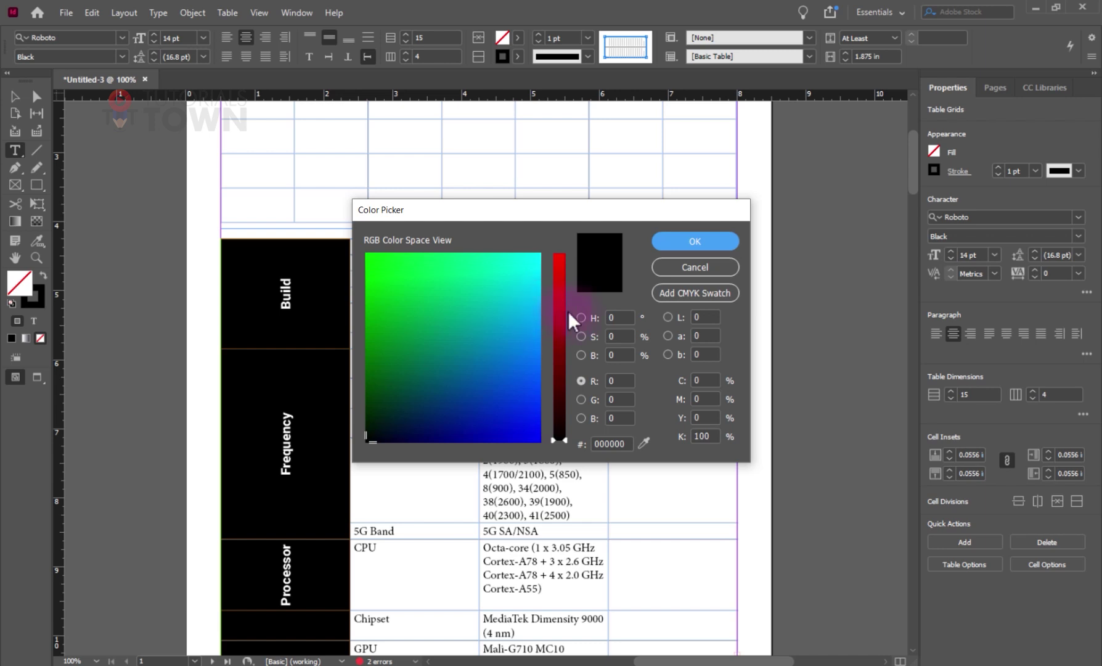
click(581, 317)
click(419, 252)
click(410, 253)
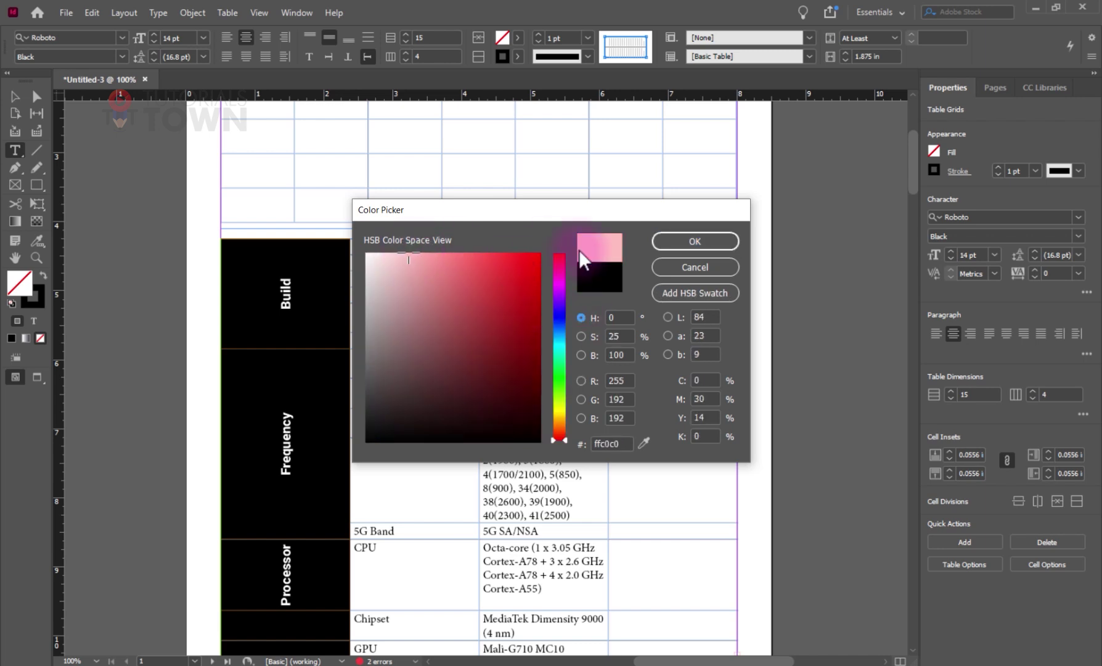
click(676, 241)
Fill the second column of the specification table with the darker pink f49393.
click(406, 236)
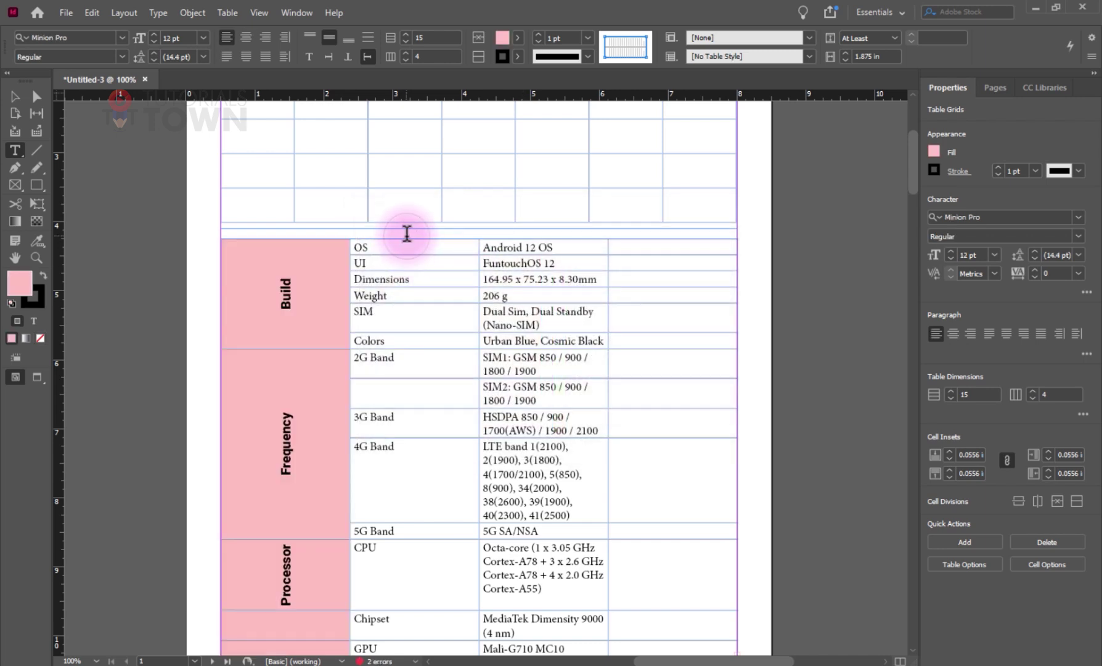
click(408, 238)
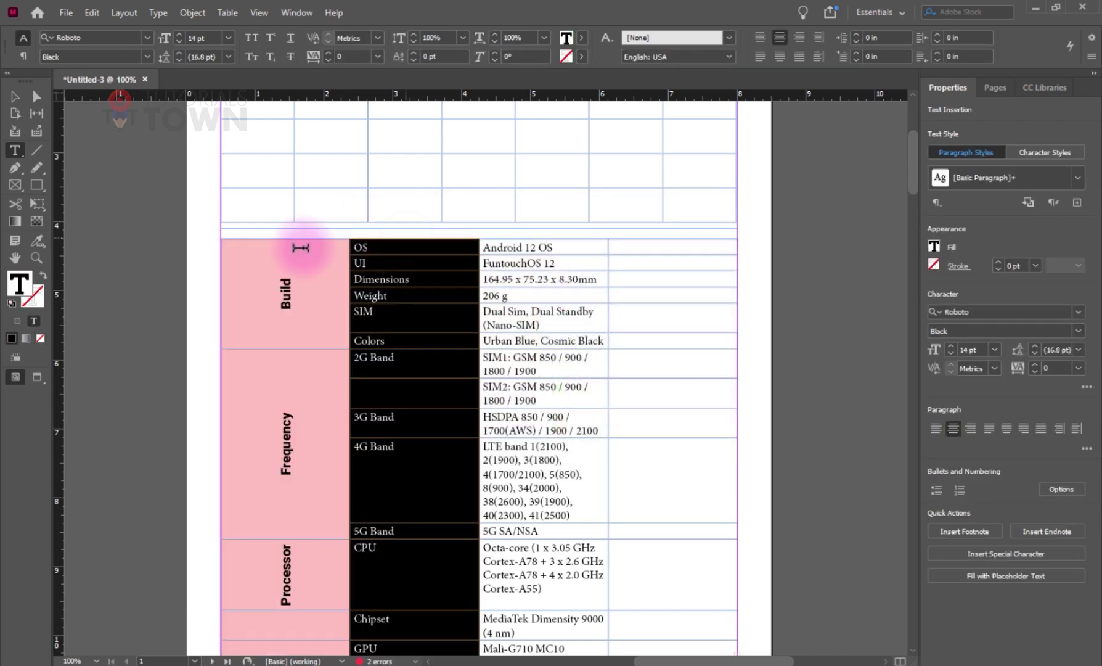
double_click(25, 277)
click(434, 262)
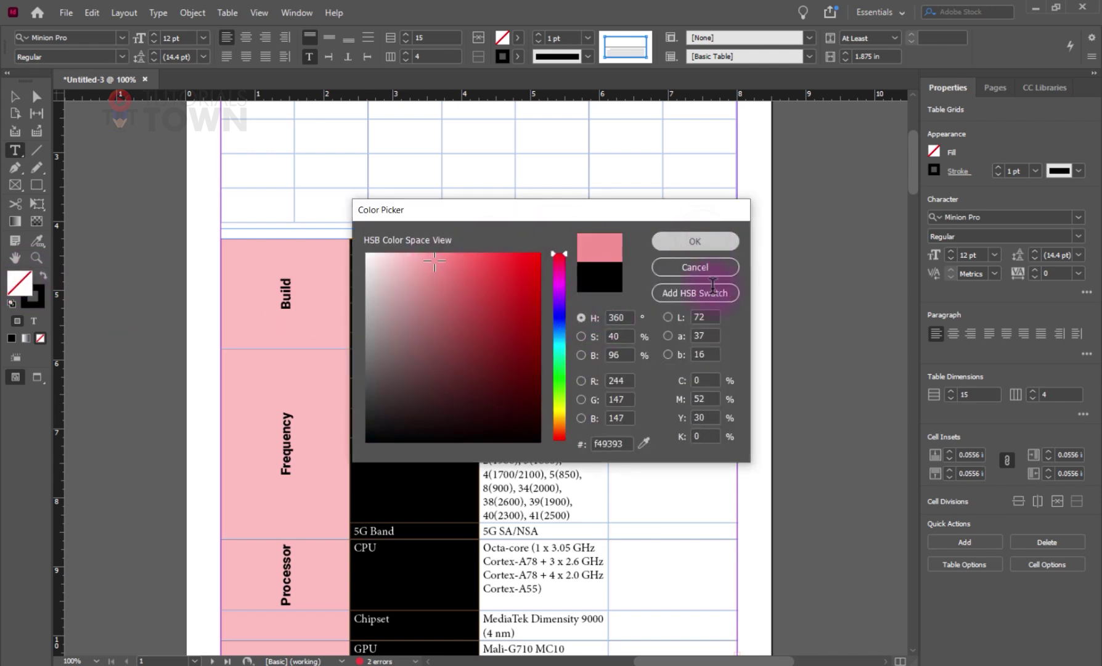
click(694, 241)
click(561, 310)
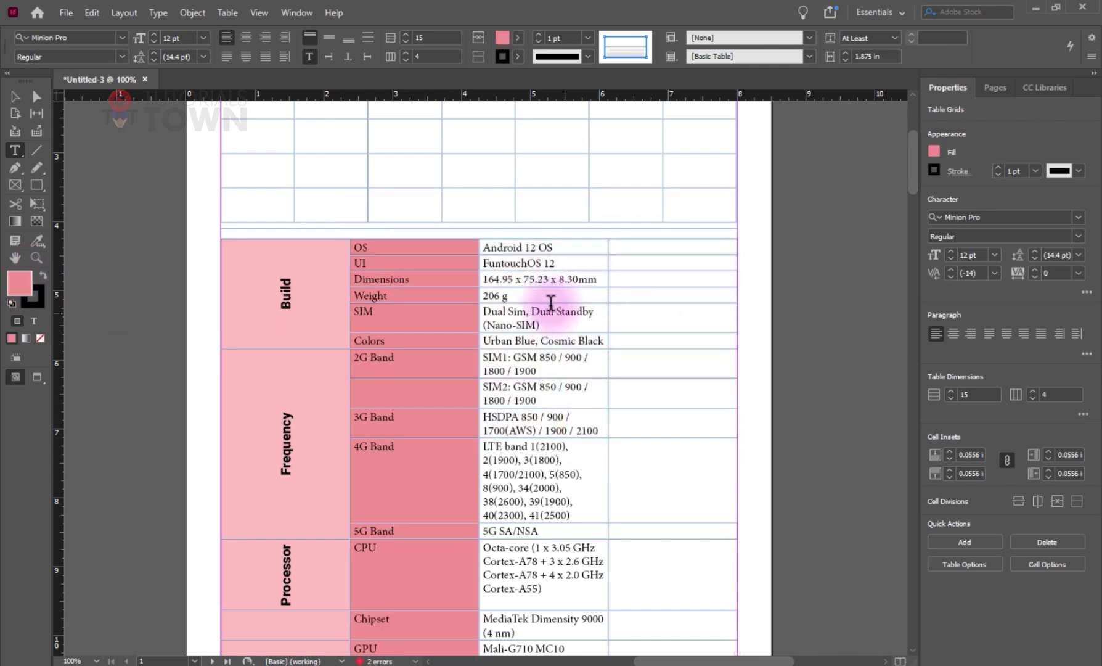
Fill the third column of the specification table with a stronger red than the second column.
click(541, 230)
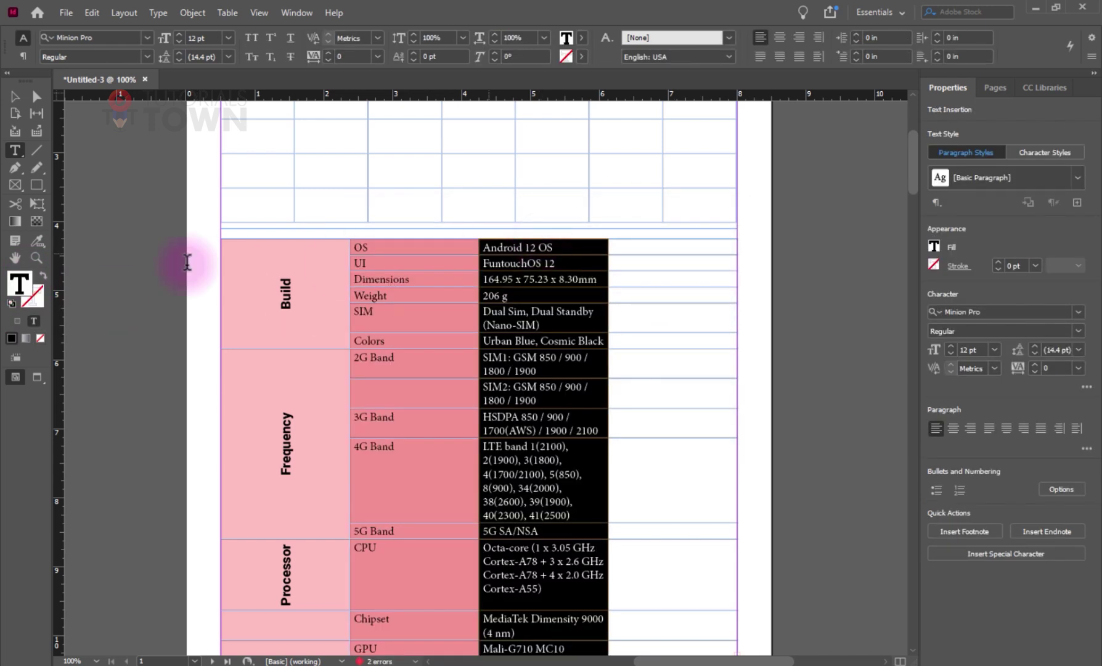
double_click(21, 292)
click(693, 238)
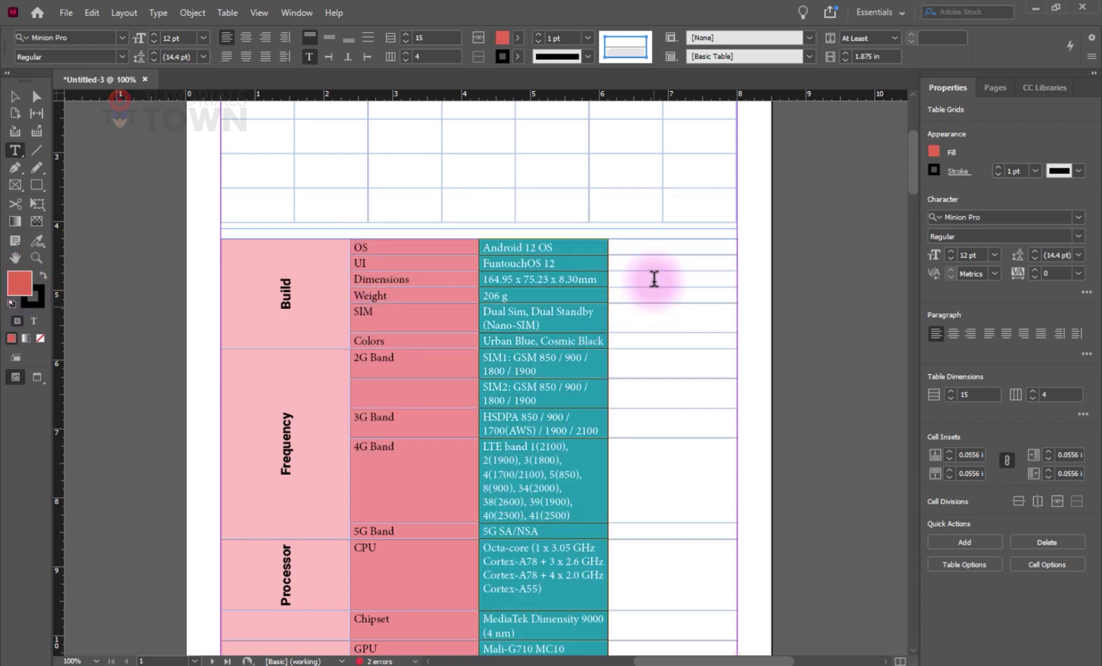
Delete the empty fourth column of the specification table and widen the third column to the frame's right edge.
click(658, 240)
click(659, 230)
right_click(659, 238)
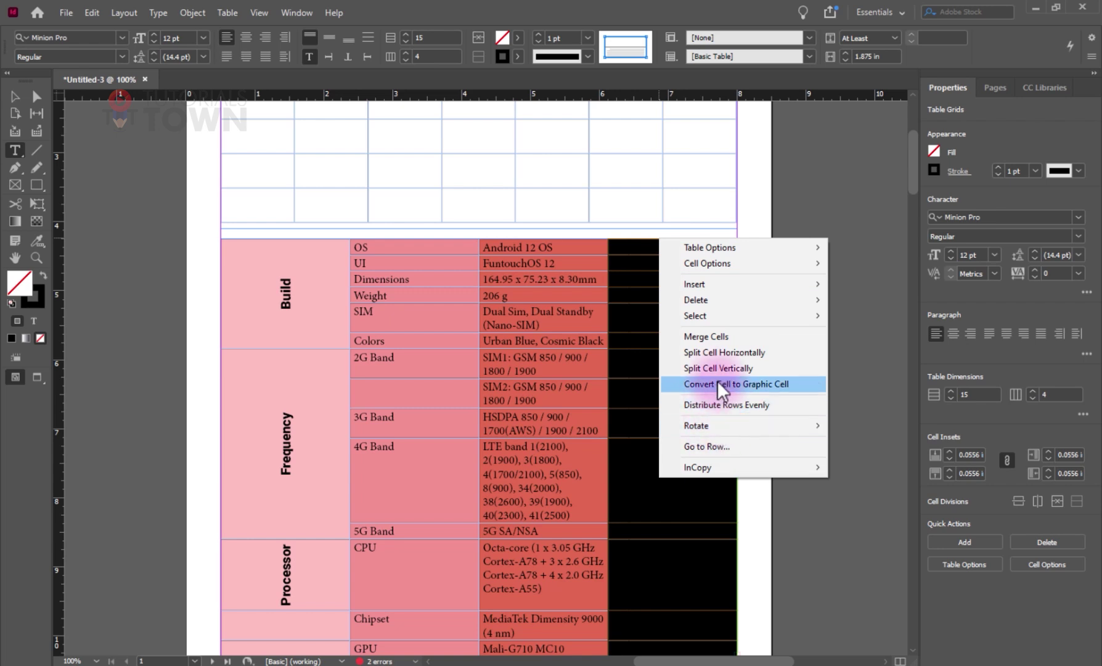
mouse_move(690, 302)
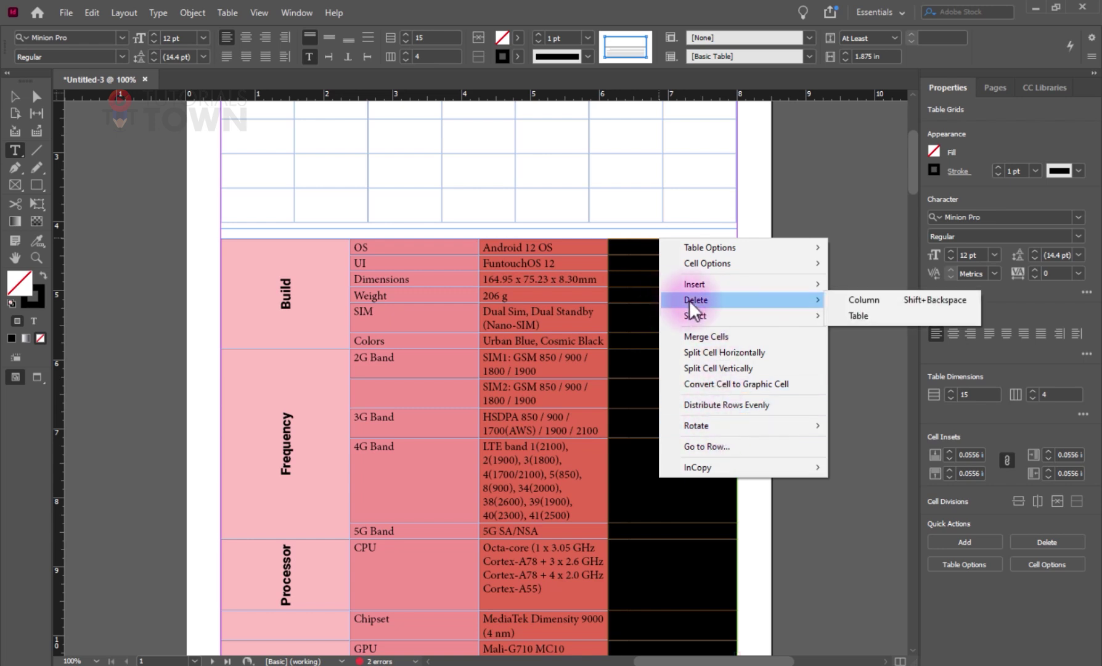
click(848, 299)
drag(607, 273, 733, 285)
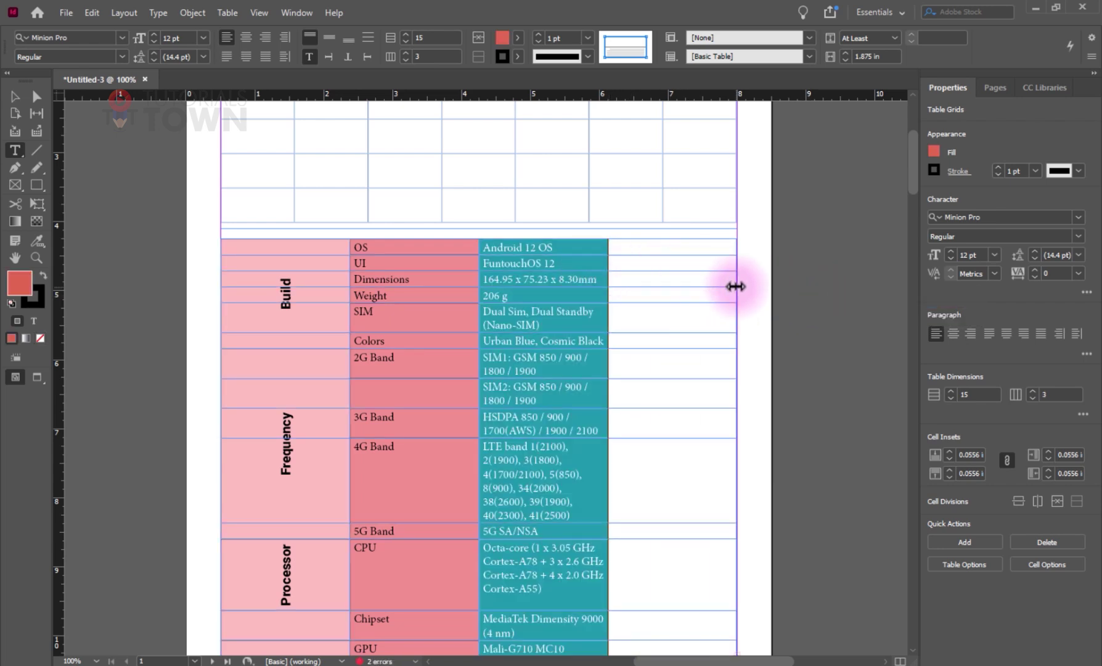
click(637, 393)
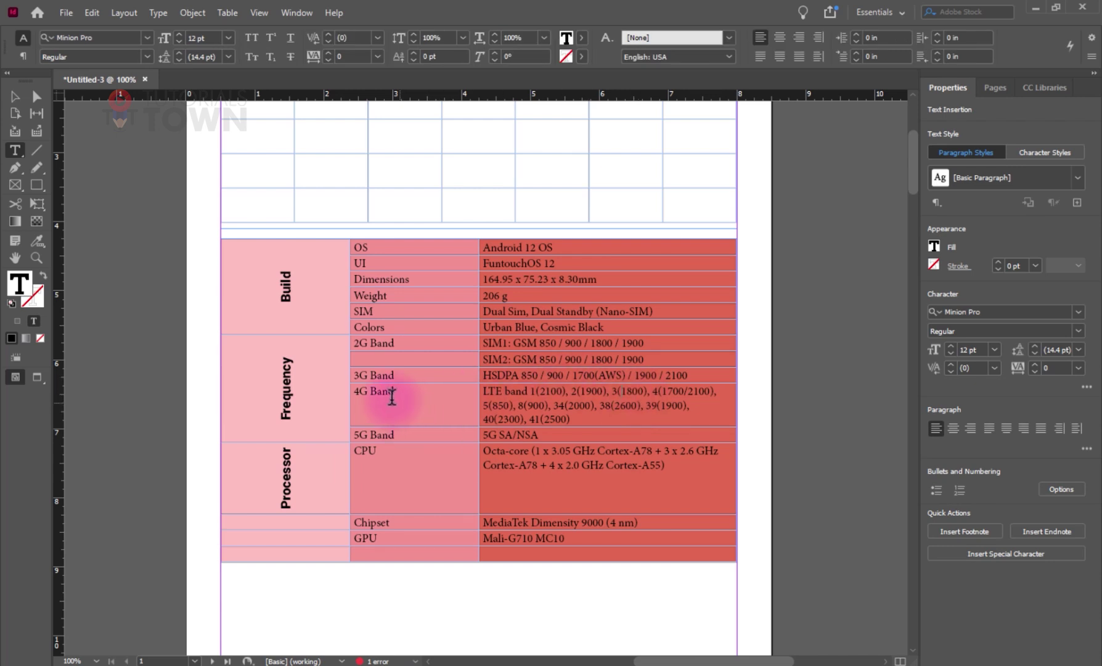
Fill the 4G Band label cell of the specification table with a bright blue.
drag(364, 394, 103, 364)
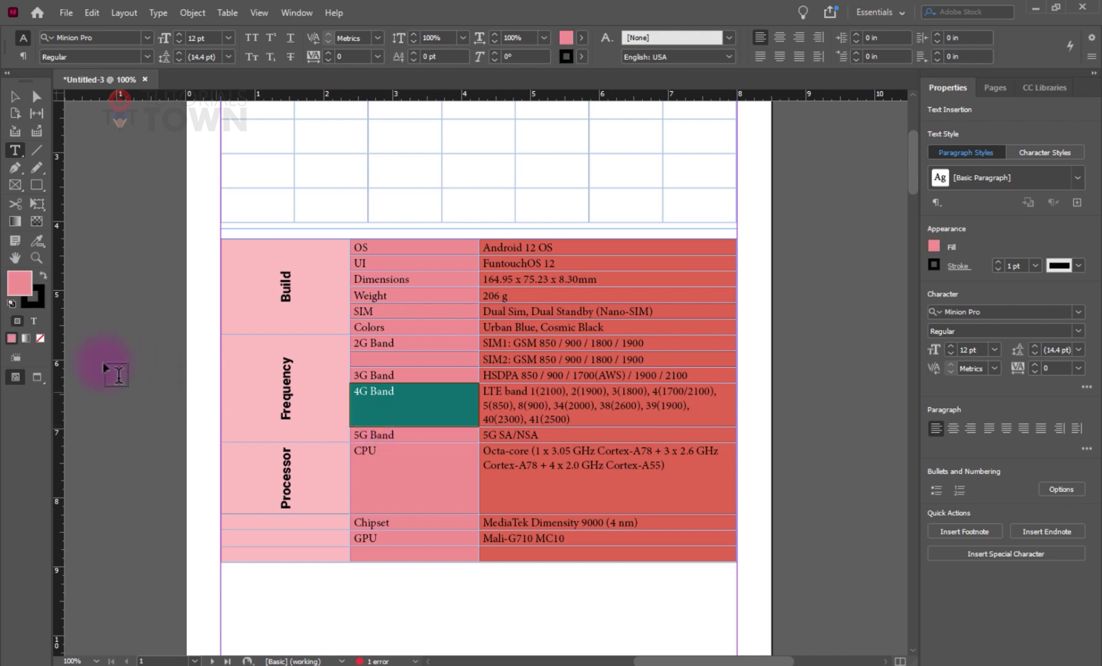
double_click(22, 286)
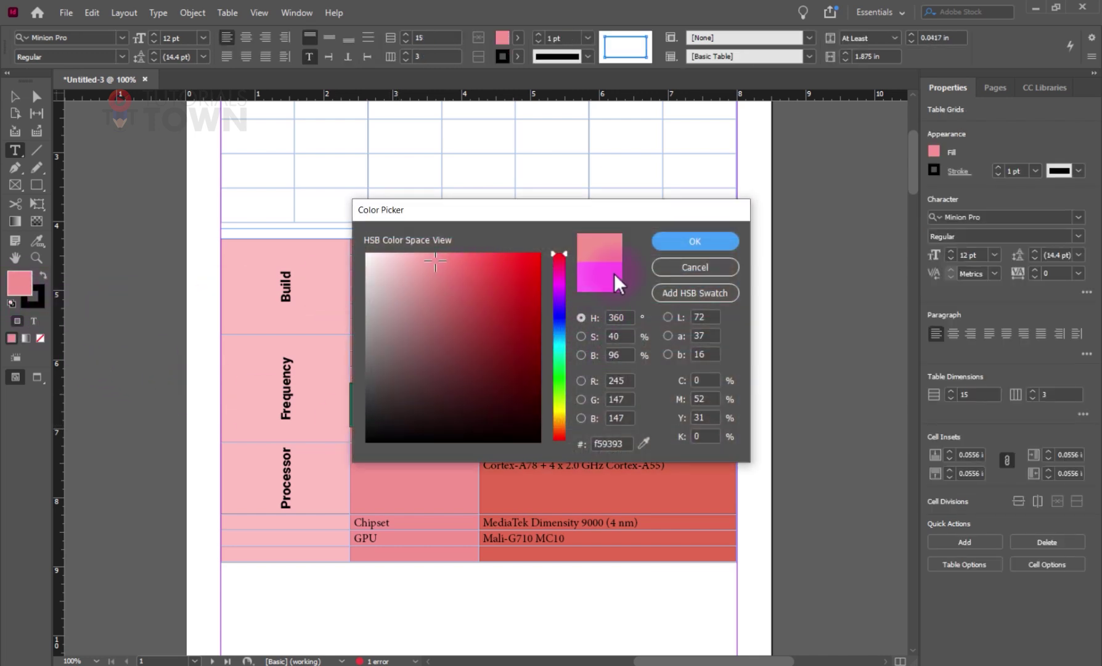
drag(559, 321, 559, 337)
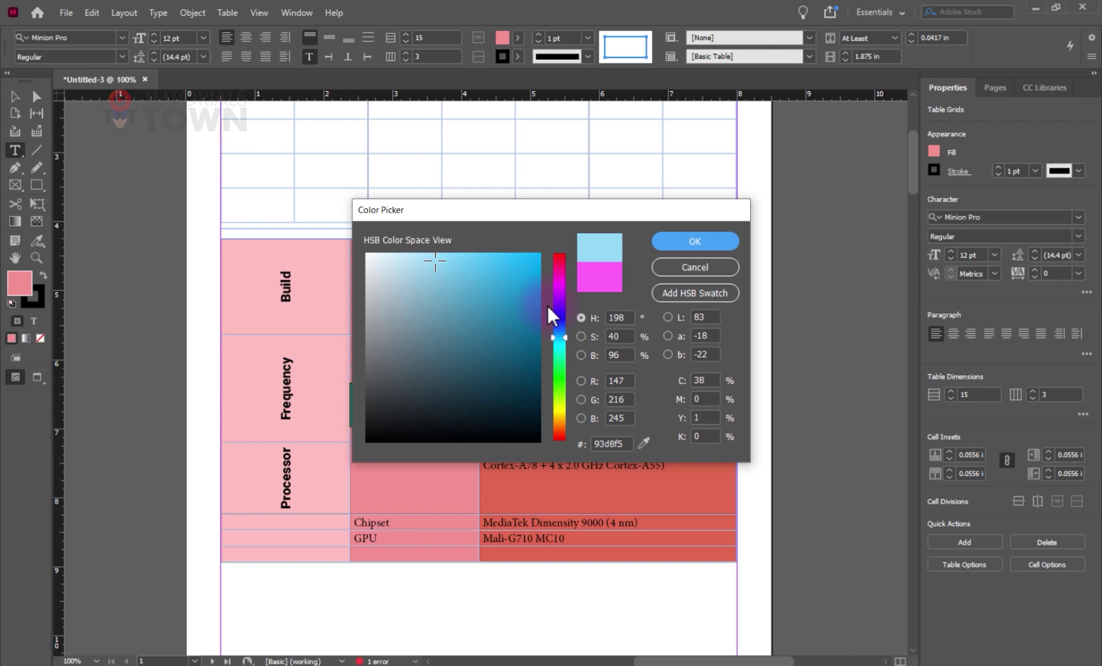
click(525, 272)
click(665, 242)
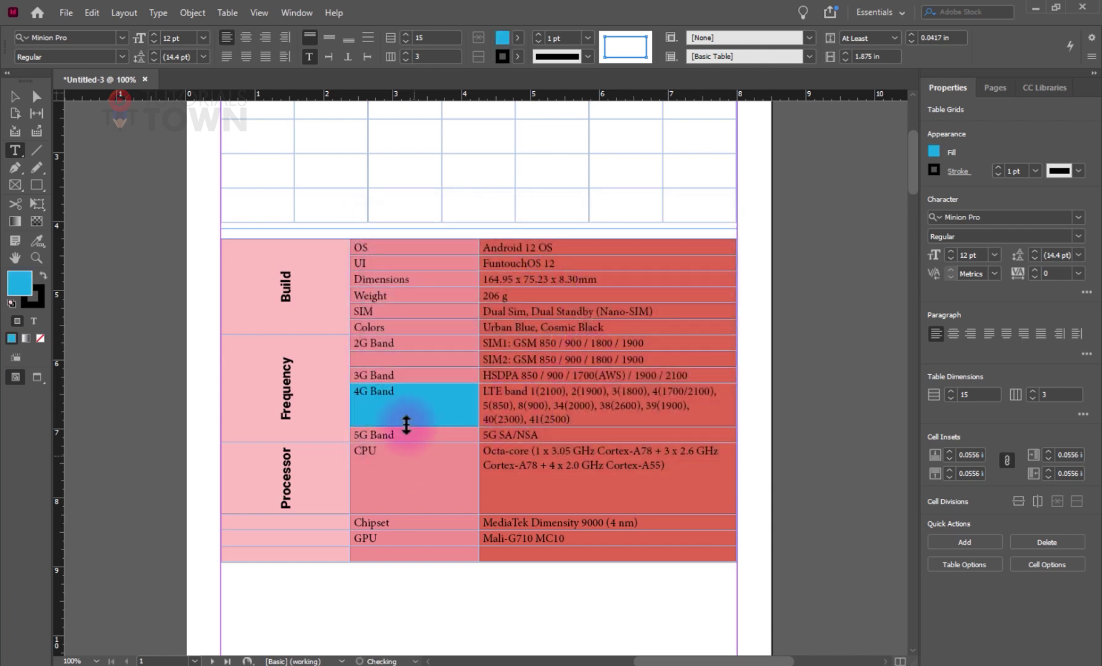
click(406, 424)
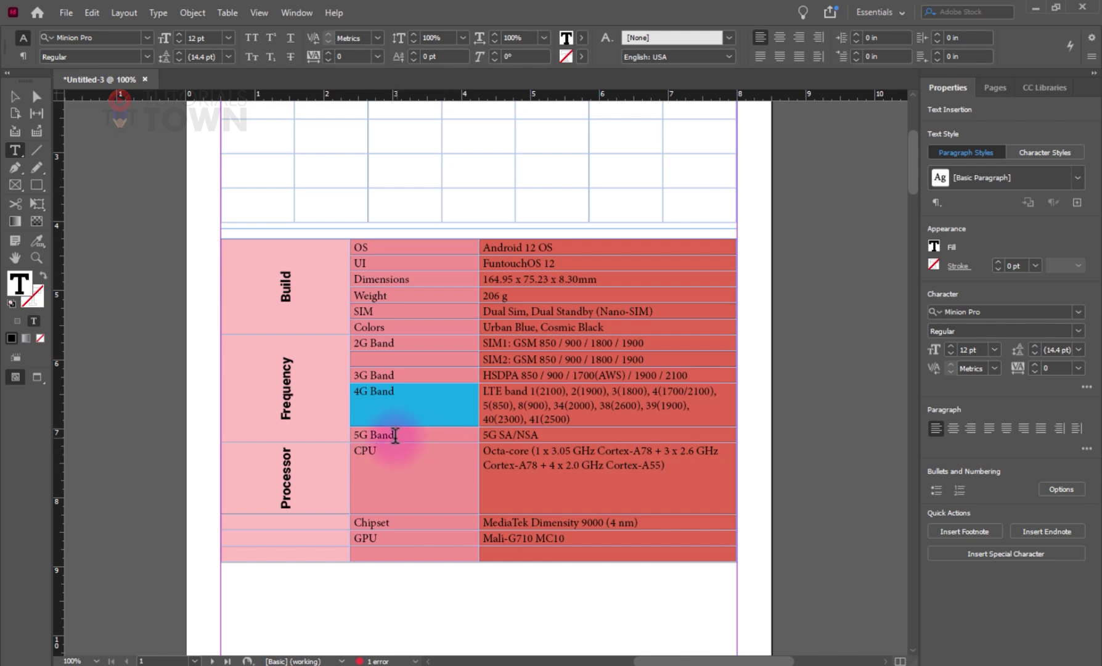
scroll(395, 435, up, 4)
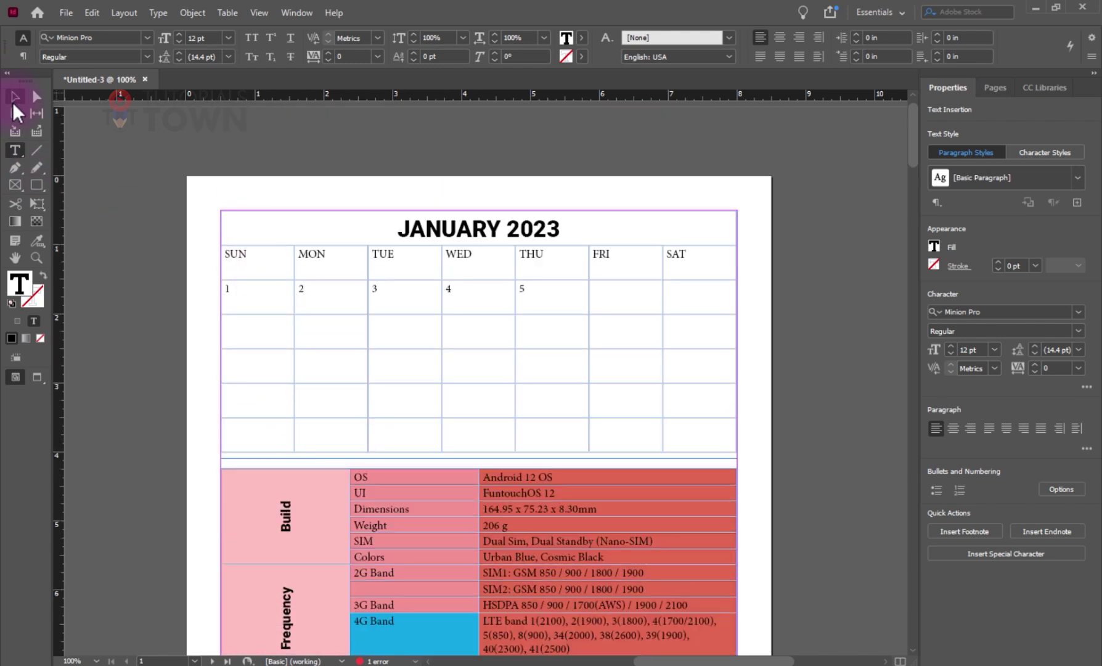
click(12, 102)
key(t)
click(293, 228)
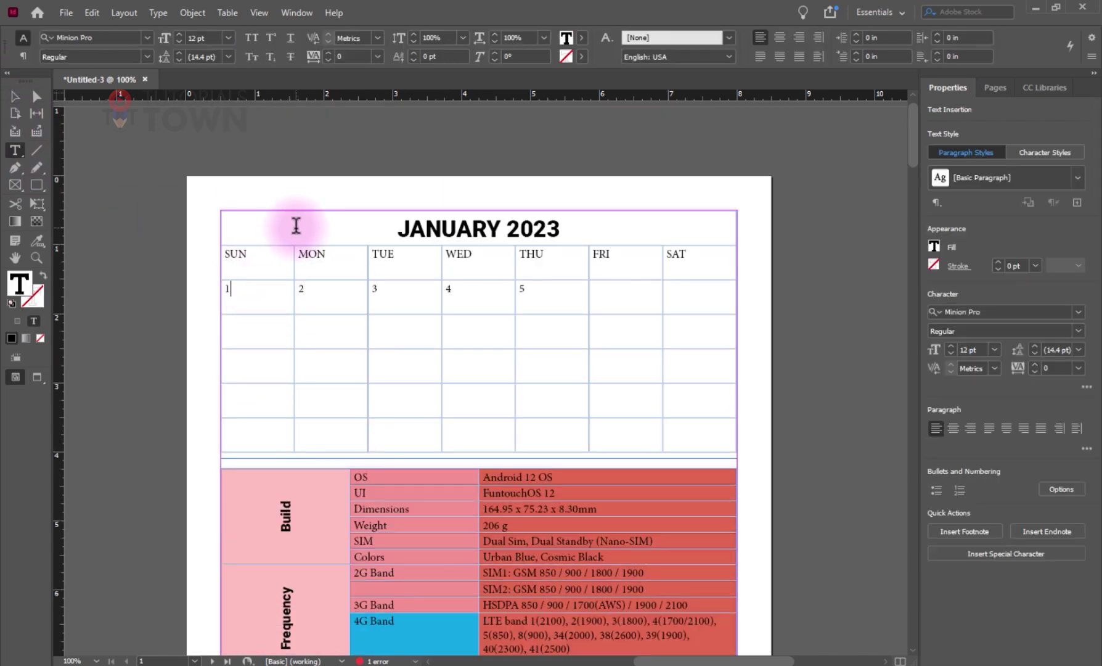
drag(296, 225, 377, 275)
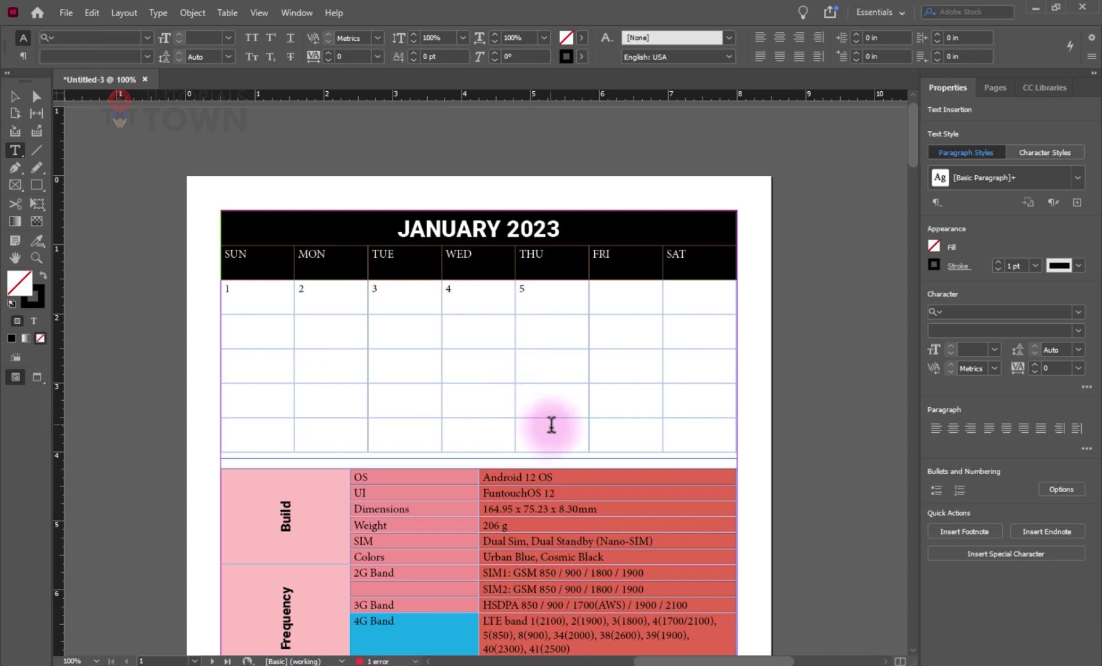
click(613, 442)
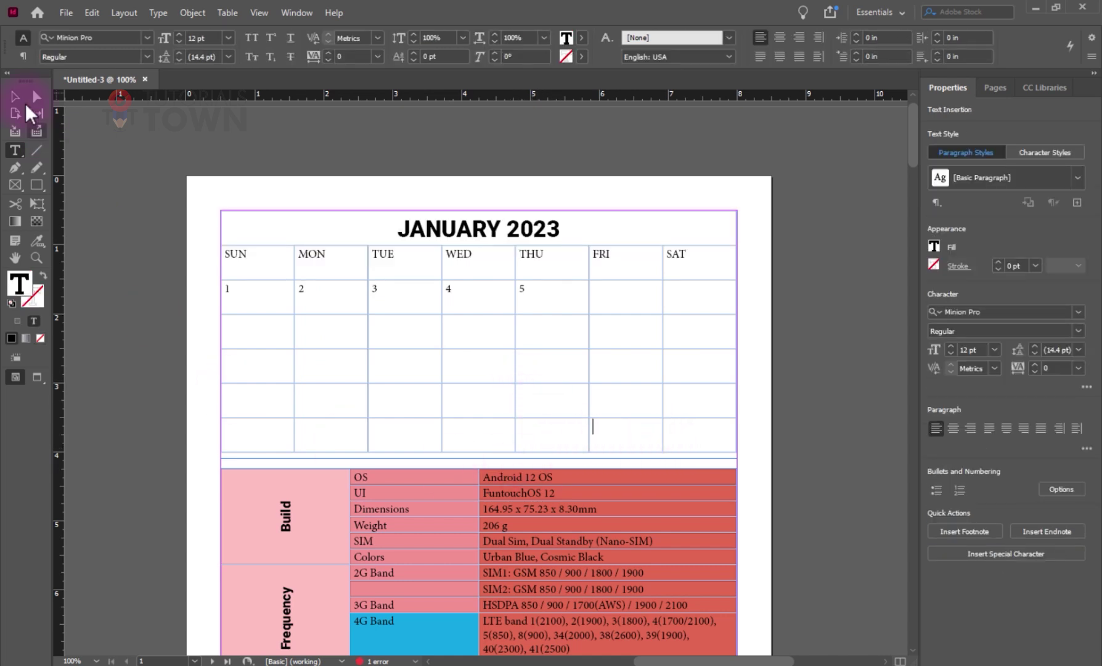
Move the specification table's frame down slightly to widen the gap below the calendar.
click(18, 99)
drag(417, 519, 416, 543)
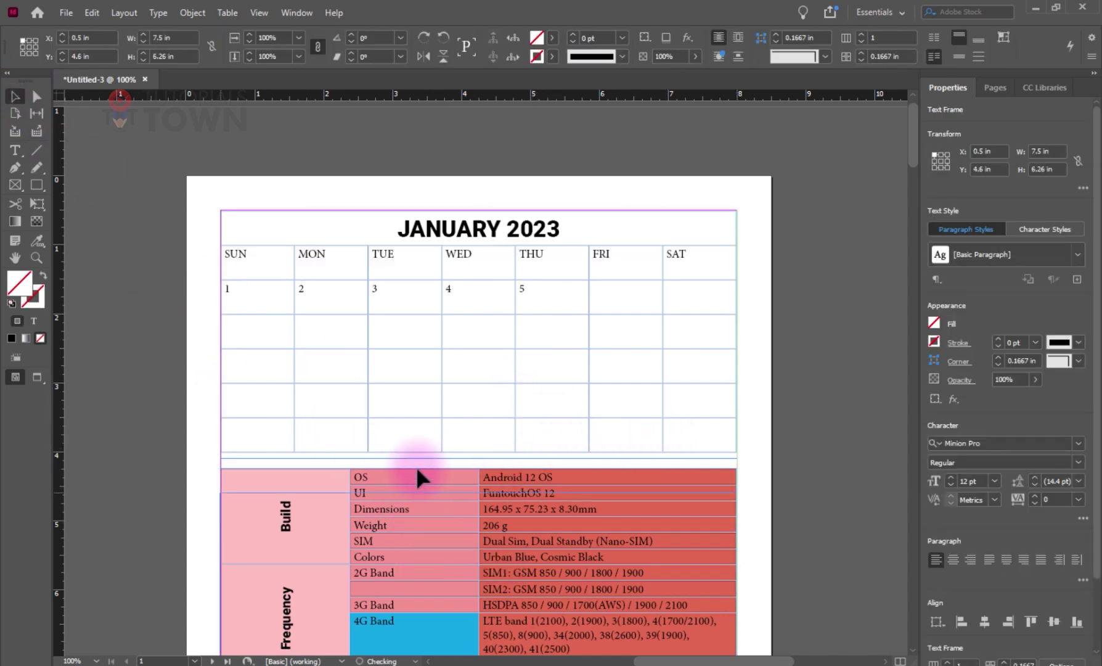
Select the entire January 2023 calendar table.
click(408, 441)
right_click(410, 441)
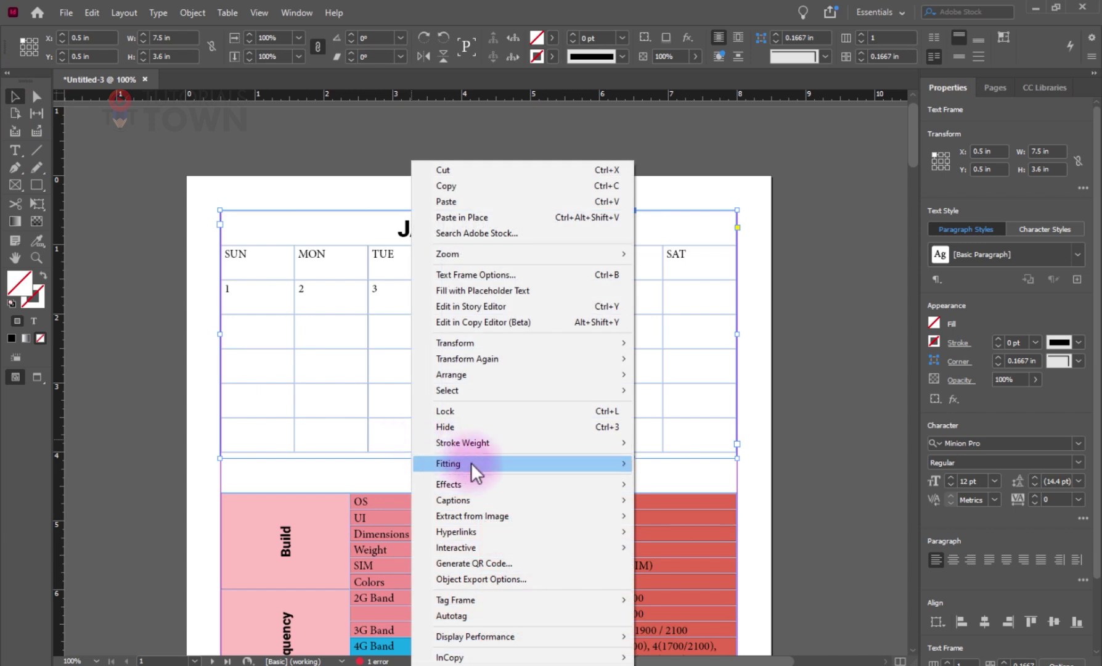
mouse_move(506, 389)
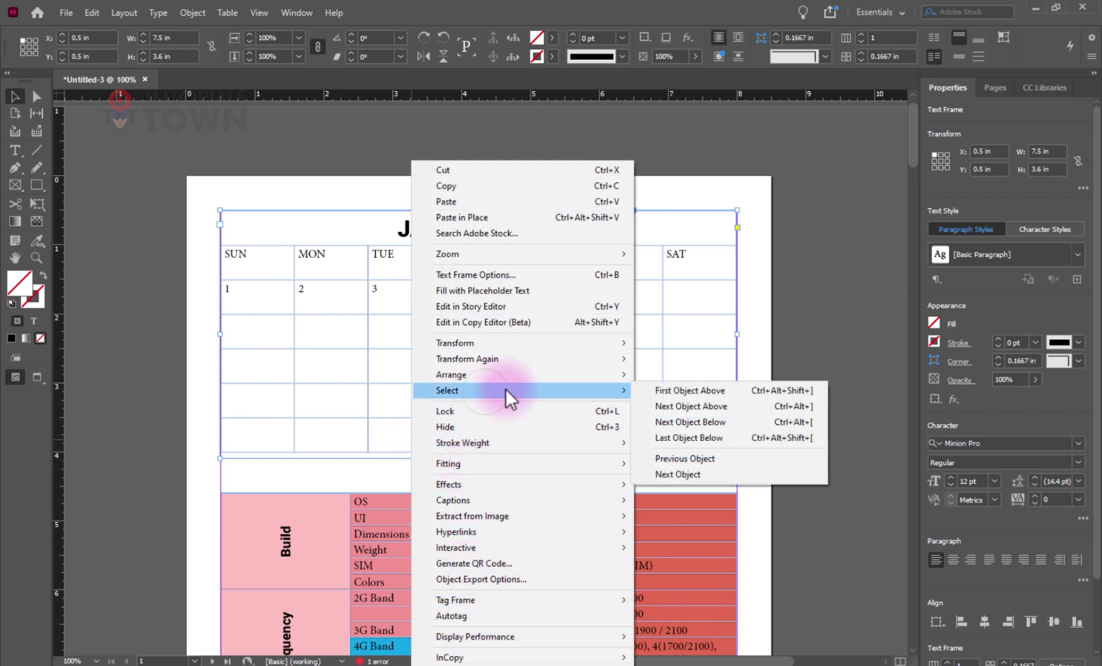
double_click(373, 392)
right_click(395, 394)
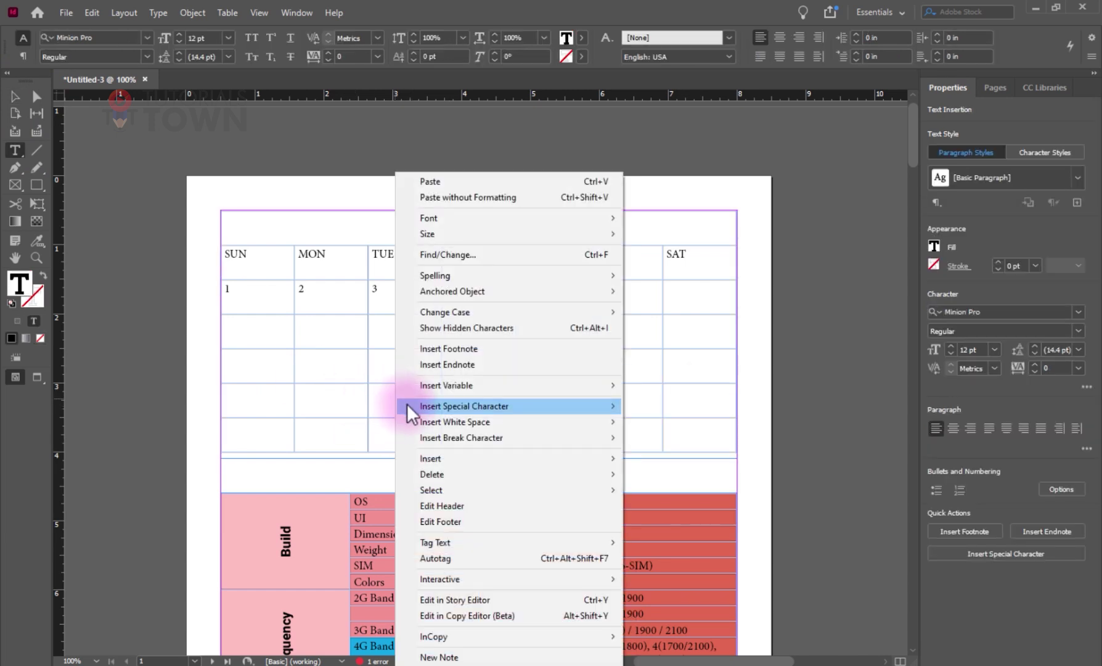
mouse_move(440, 488)
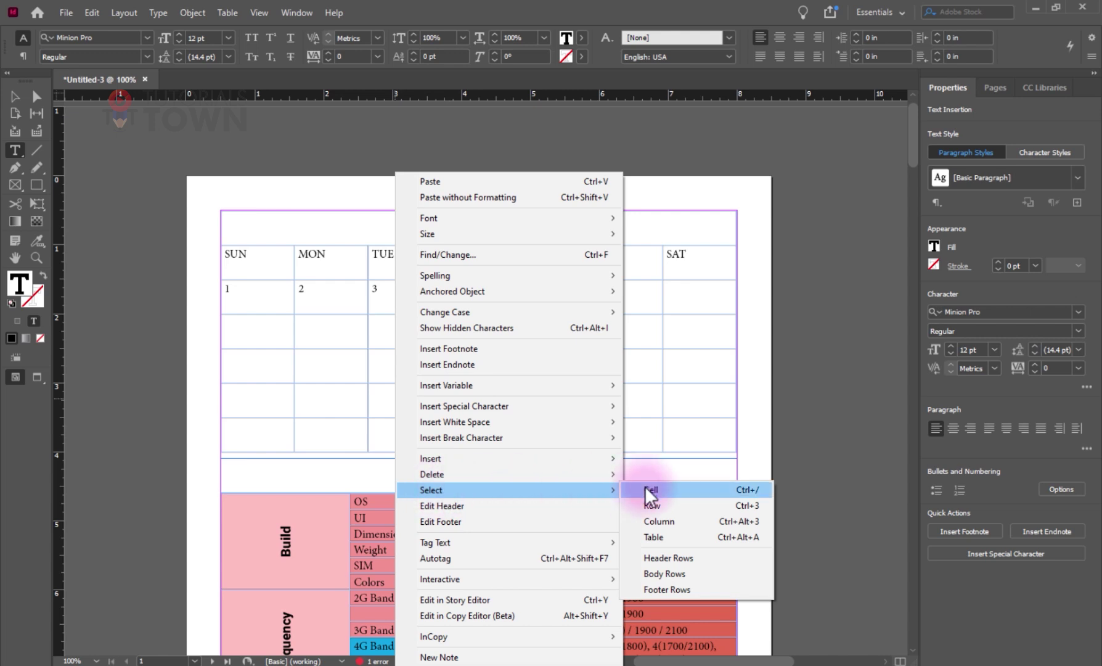
click(667, 539)
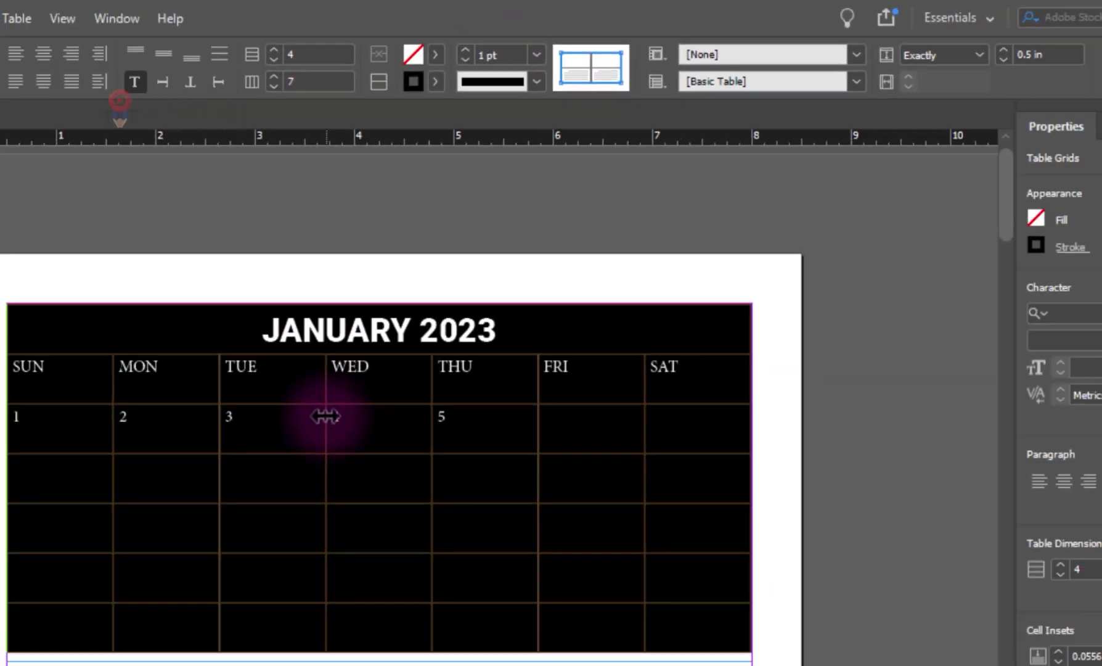
click(338, 412)
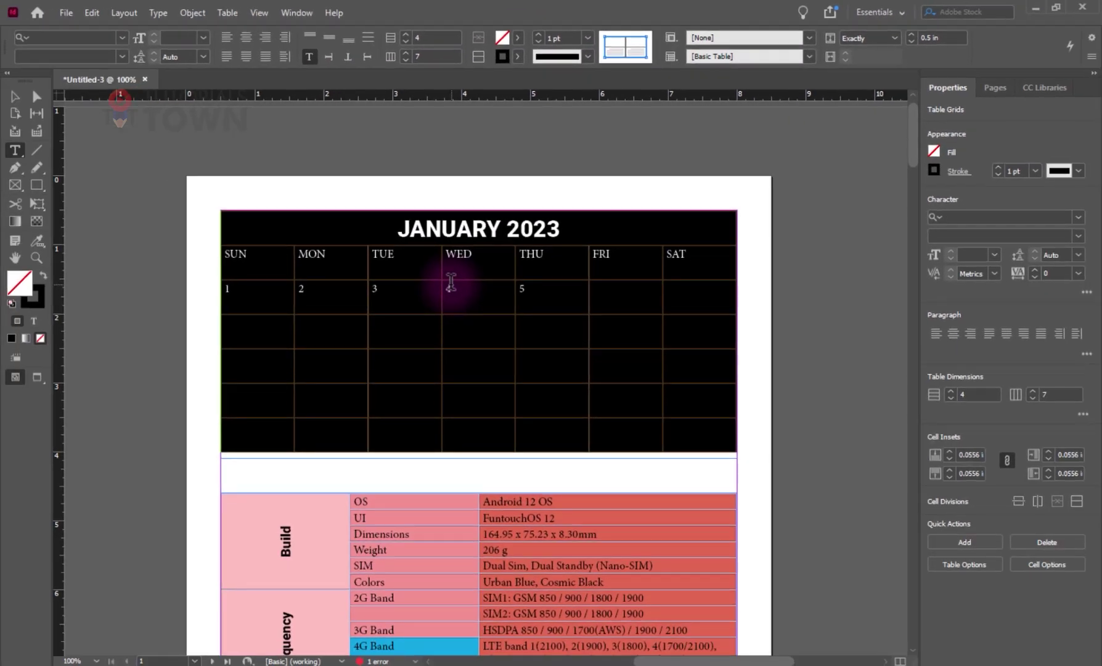
text(4)
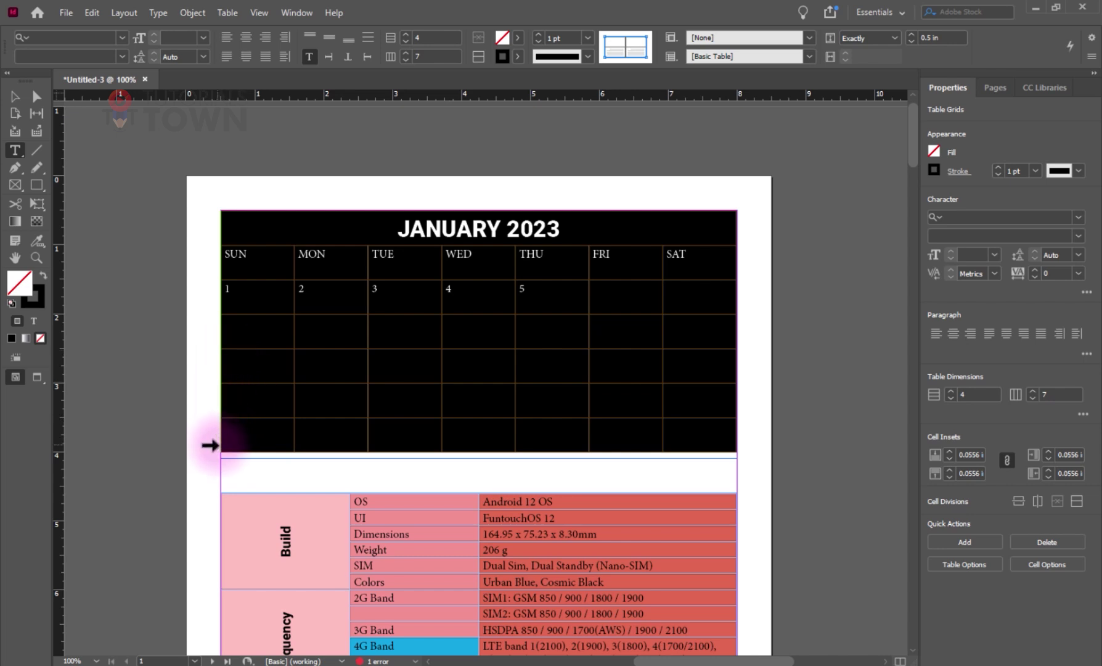
Select the MON heading cell and extend the selection to the whole Monday column.
click(337, 270)
key(Escape)
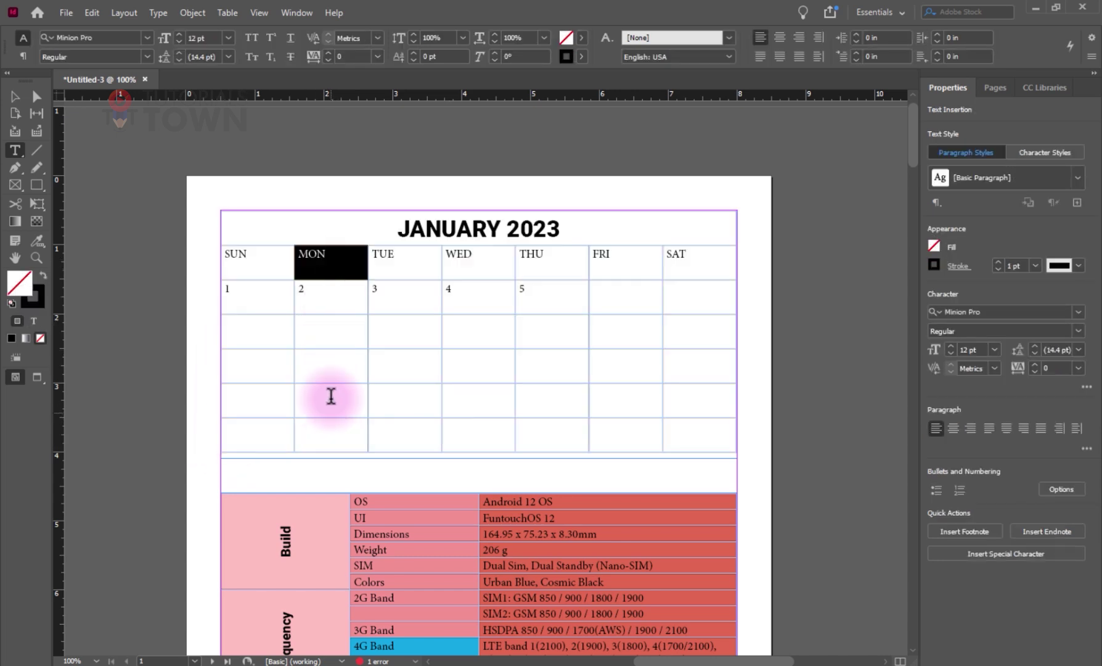
click(333, 201)
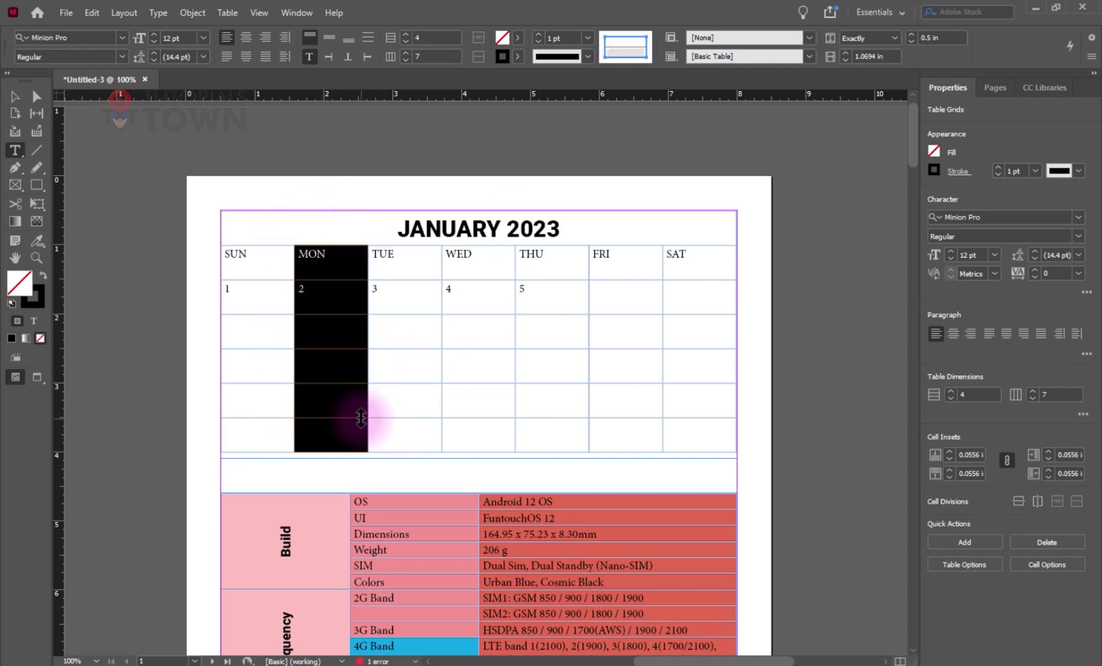
Set the outer border of the calendar's first date row to 6 pt and preview the page.
click(211, 301)
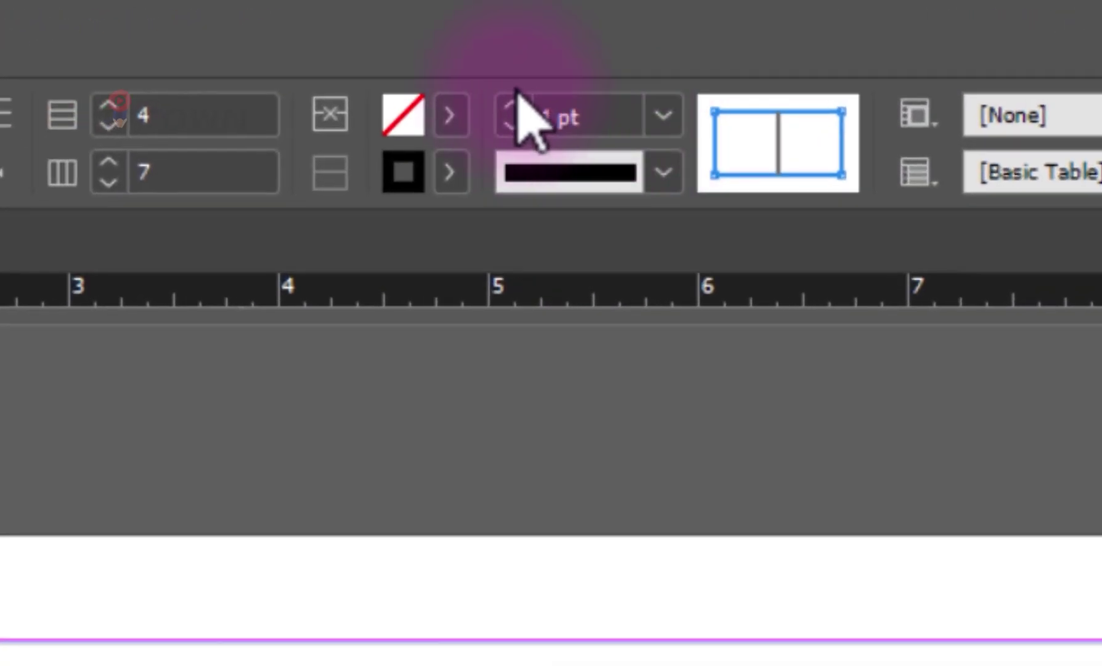
triple_click(514, 106)
click(514, 106)
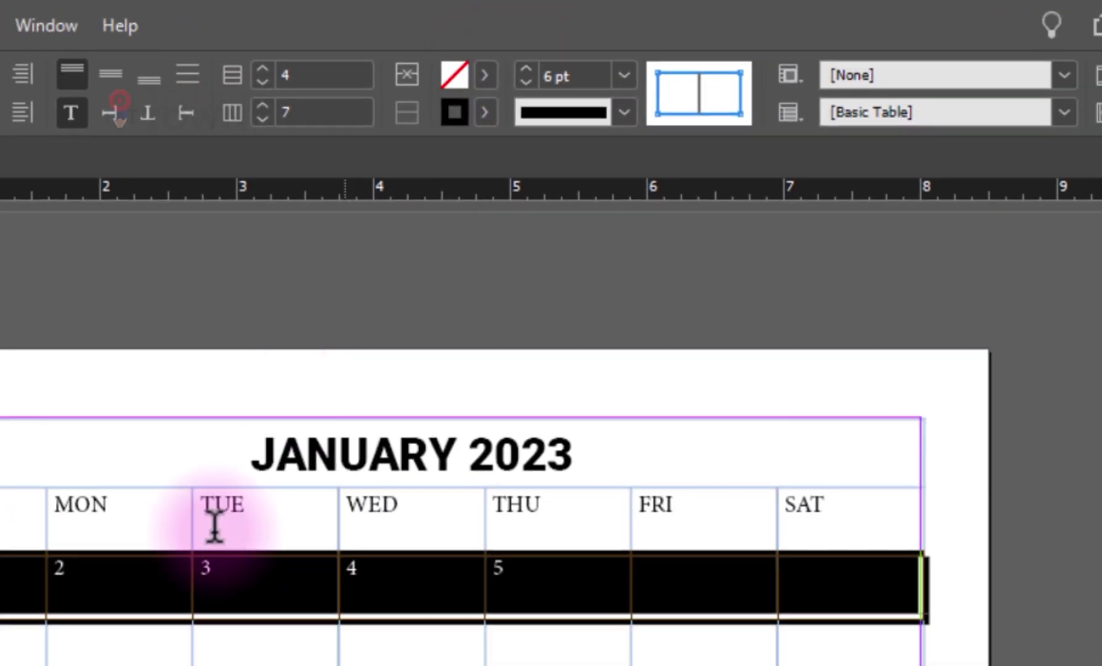
click(103, 490)
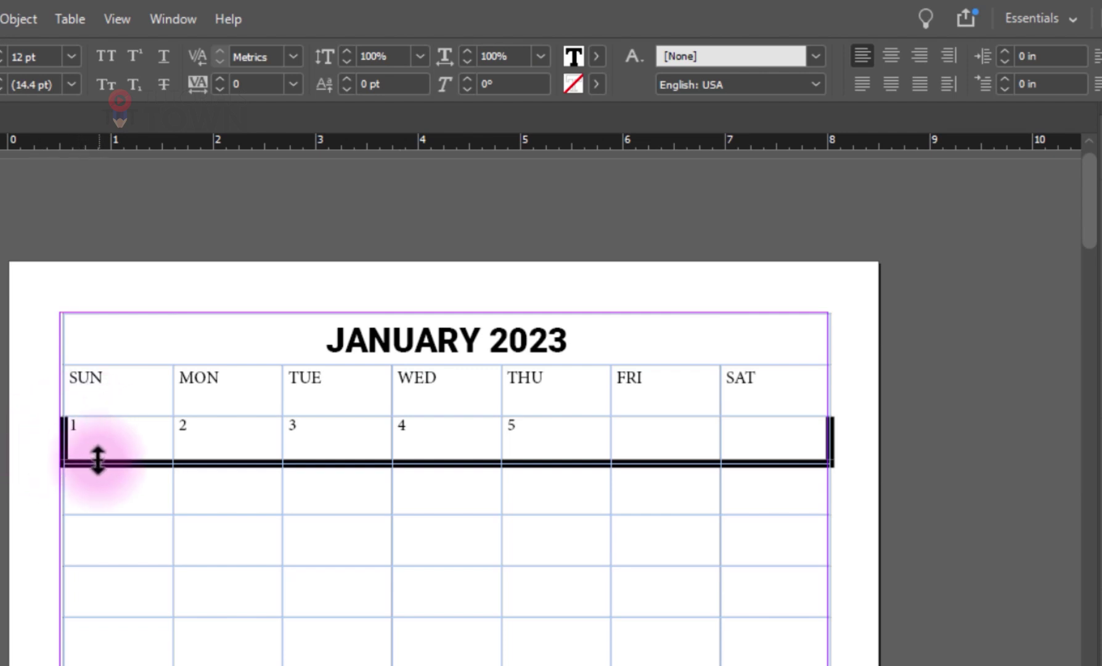
click(204, 417)
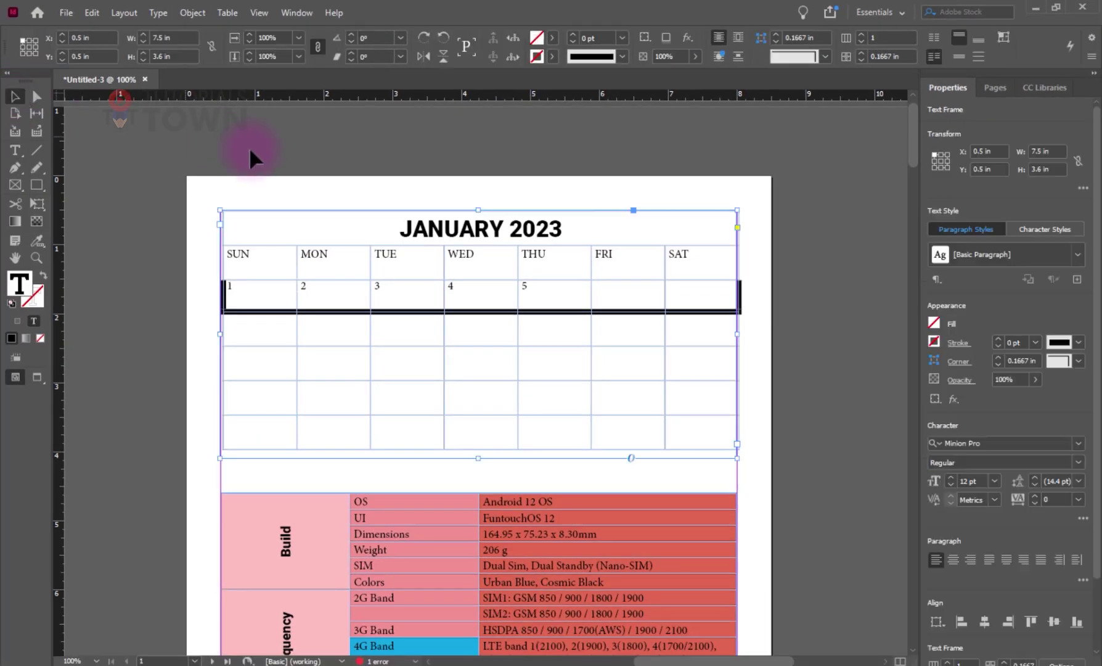
key(shift+w)
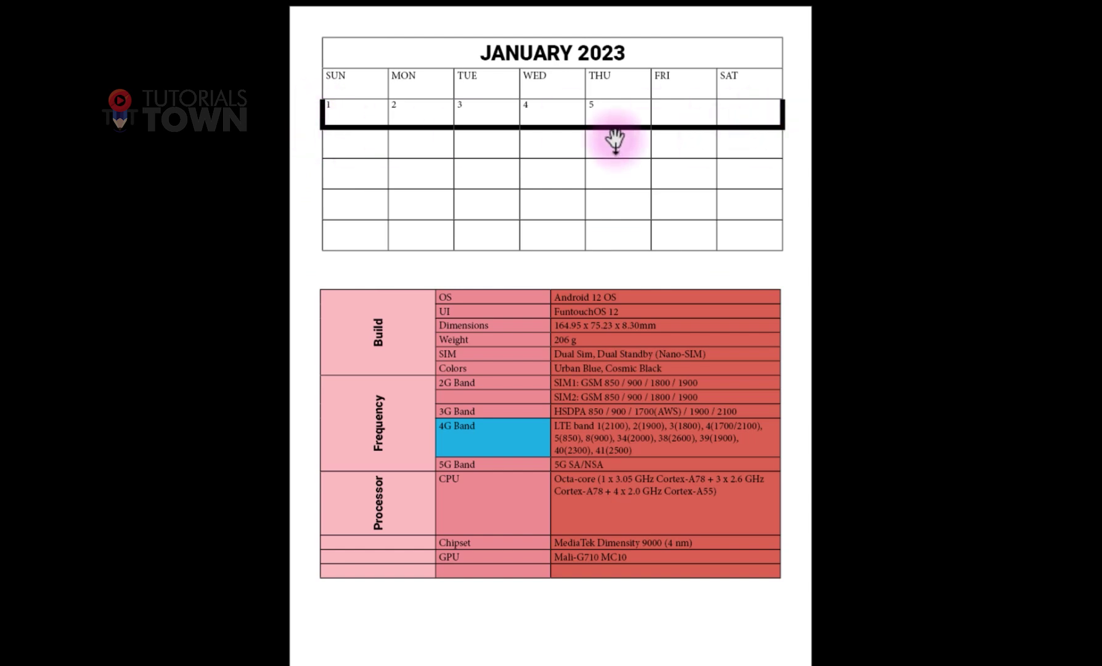
key(shift+w)
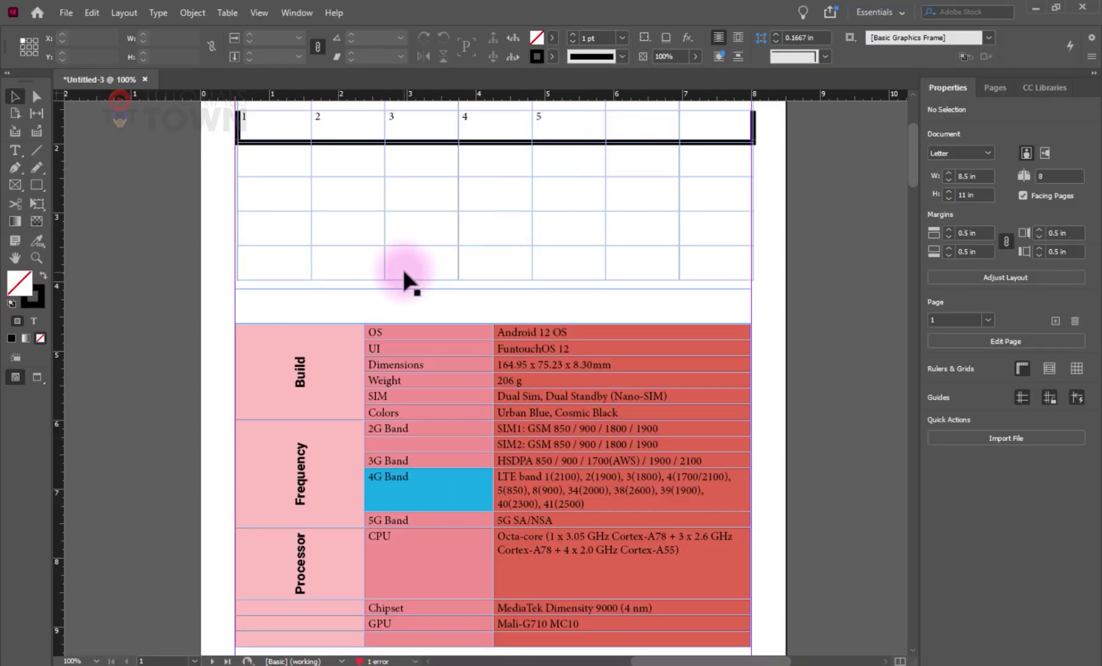
Undo the border weight changes on the calendar's first date row.
key(ctrl+z)
key(ctrl+z)
key(ctrl+z)
key(ctrl+z)
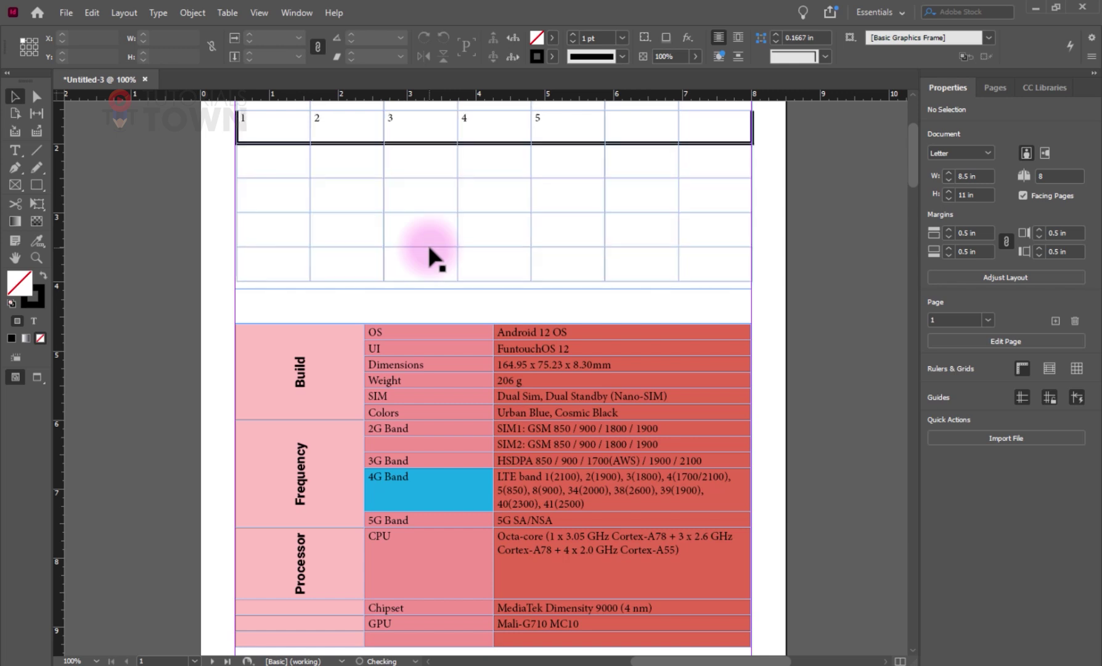
Give the whole calendar table a 3 pt outer border in the Thin - Thick stroke style.
scroll(369, 246, up, 3)
double_click(293, 221)
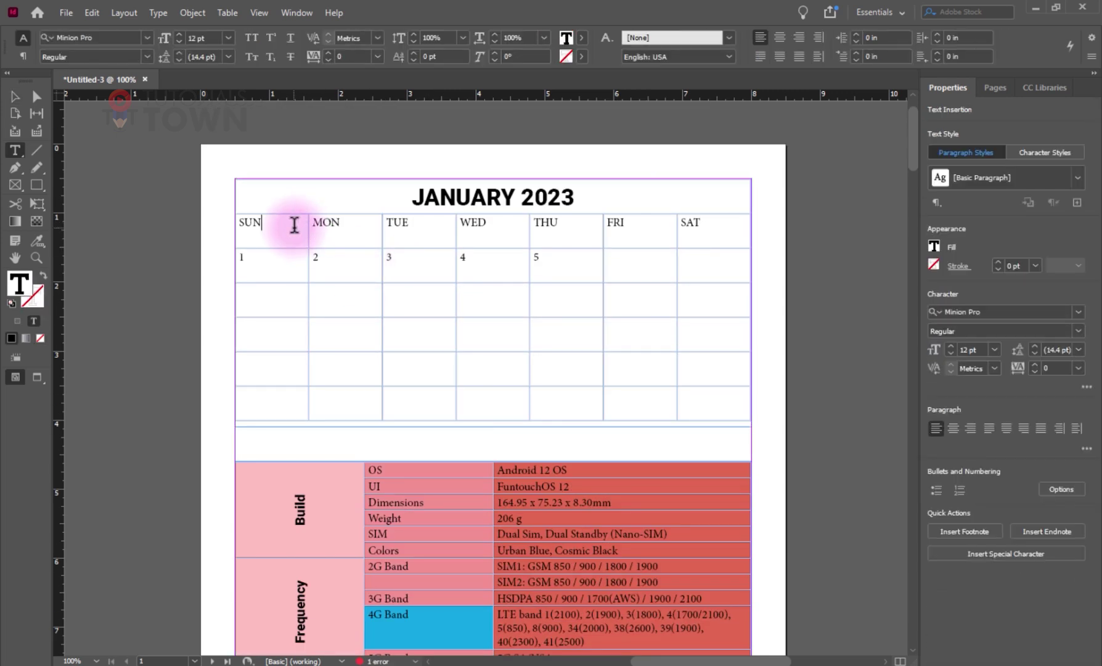
key(ctrl+alt+a)
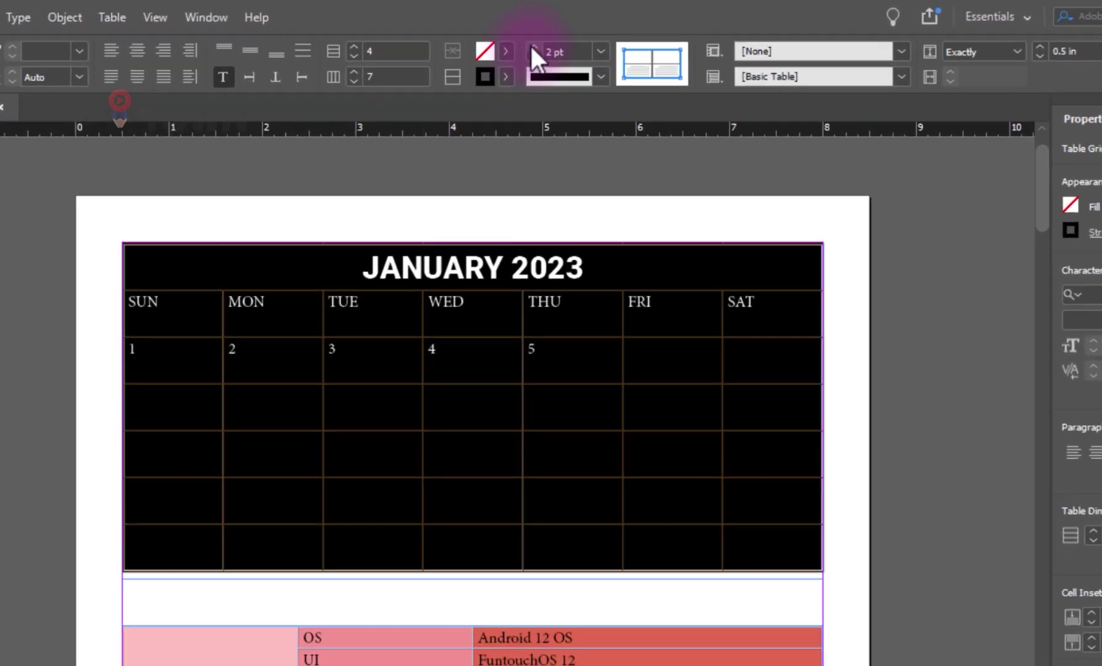
click(538, 35)
click(538, 35)
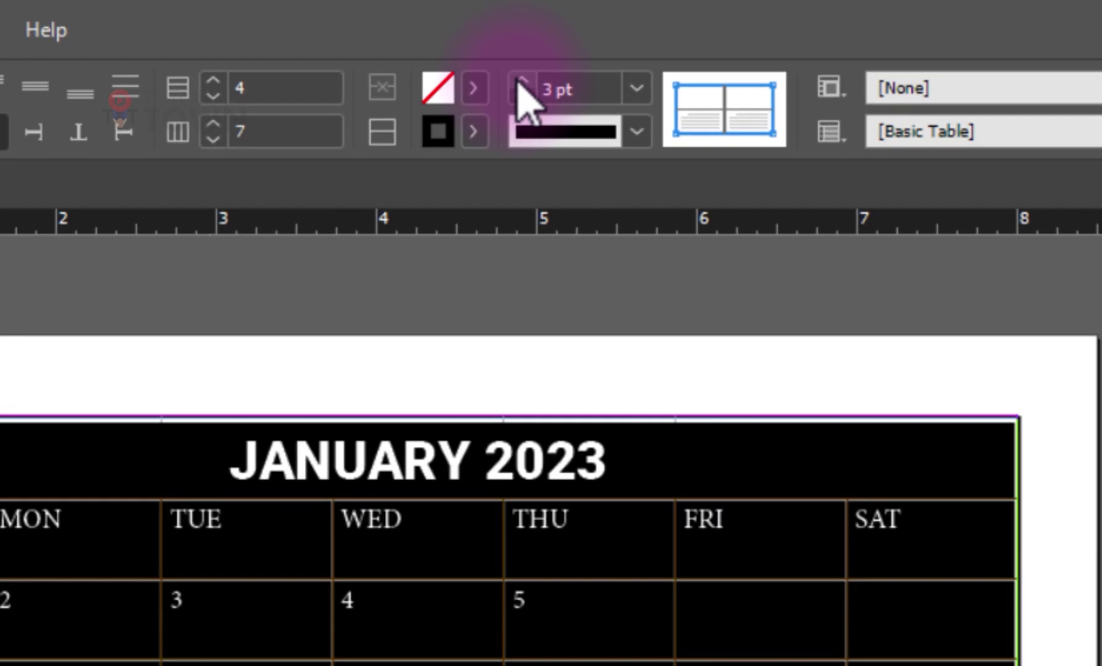
click(539, 131)
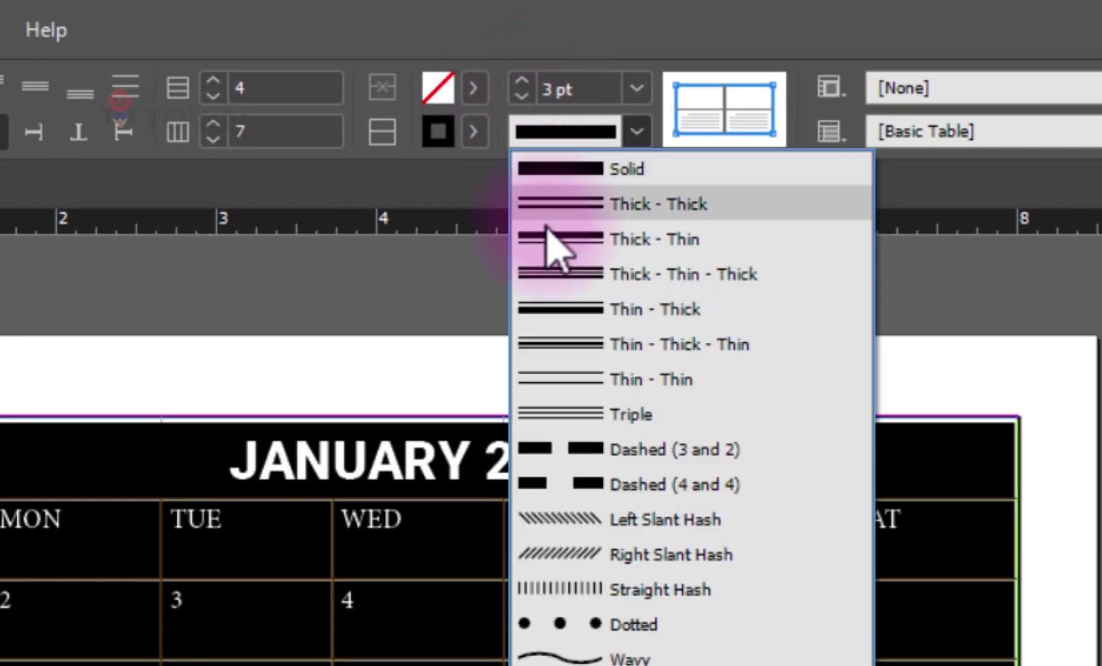
click(569, 315)
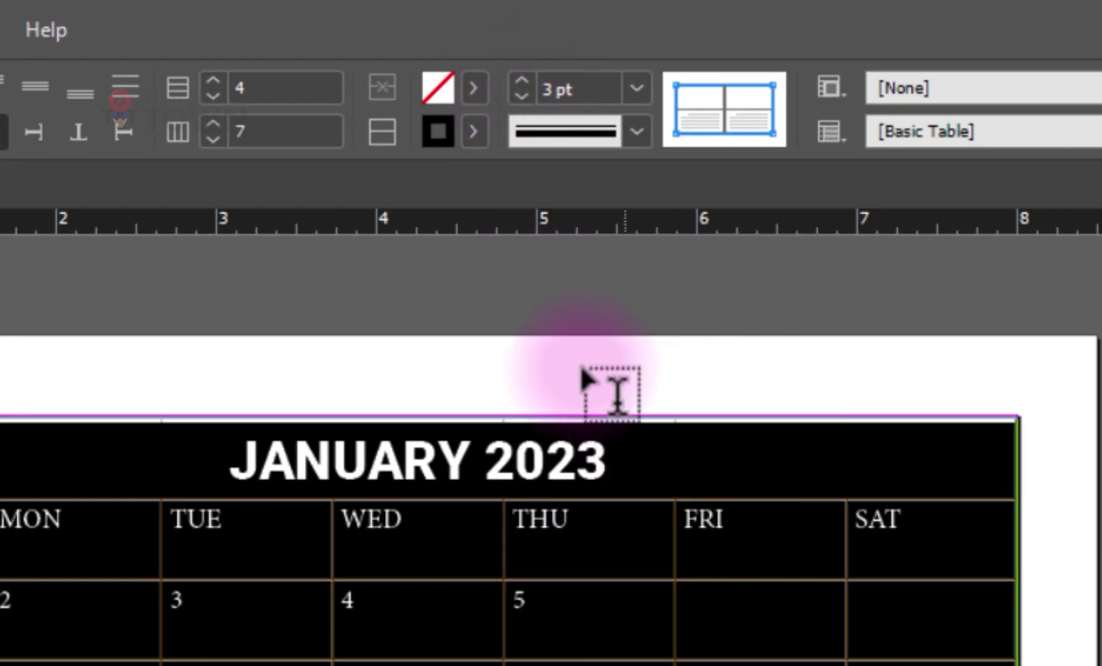
Color the calendar table's outer border magenta with the C=0 M=100 Y=0 K=0 swatch.
click(469, 134)
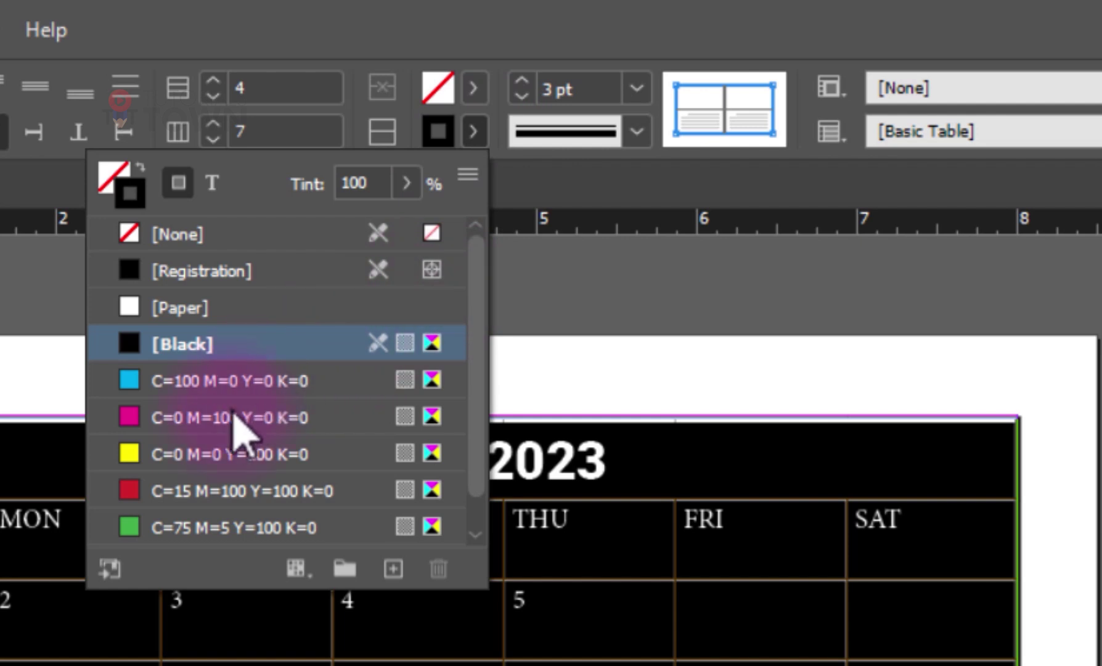
click(315, 417)
click(209, 660)
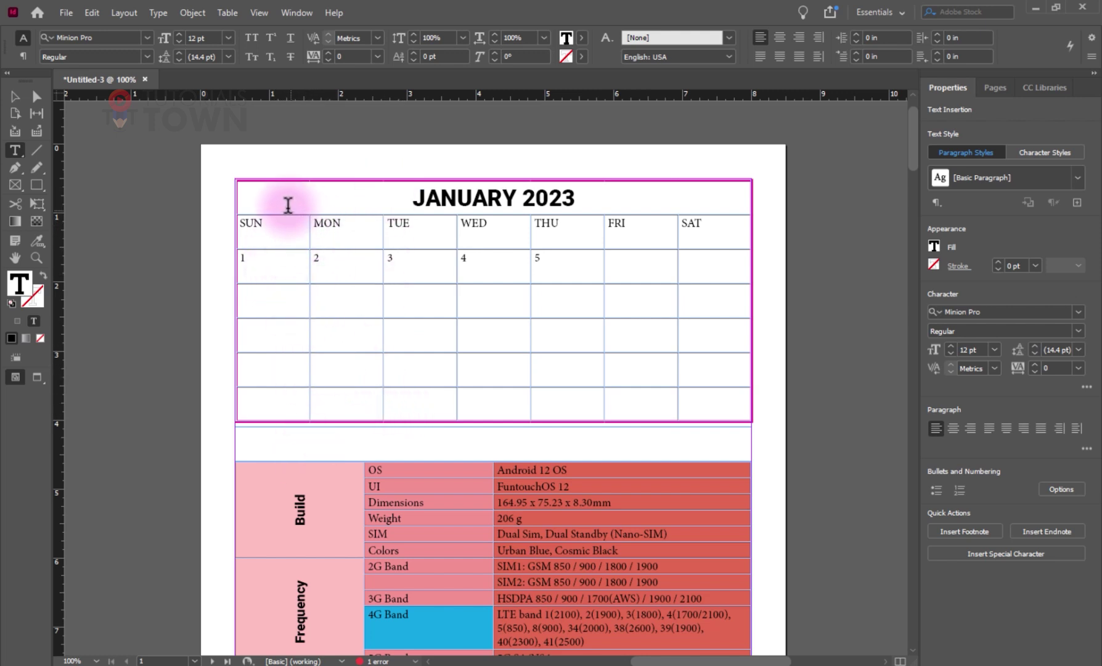
Remove the column lines inside the calendar table by setting only its inner vertical strokes to 0 pt.
drag(283, 175, 703, 166)
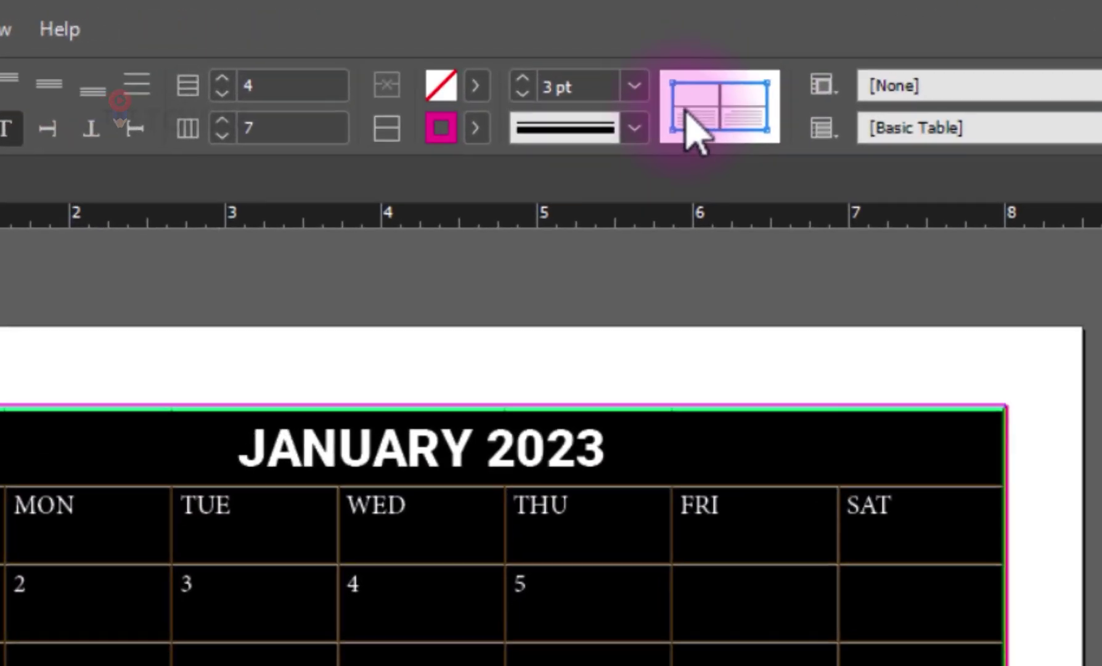
click(753, 95)
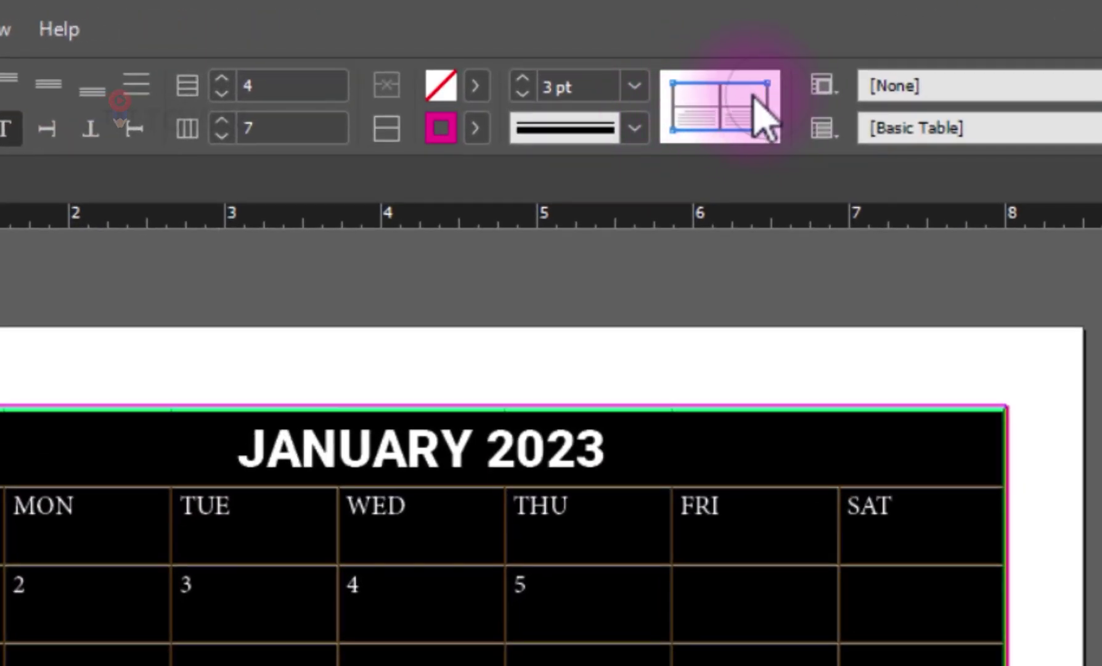
click(731, 130)
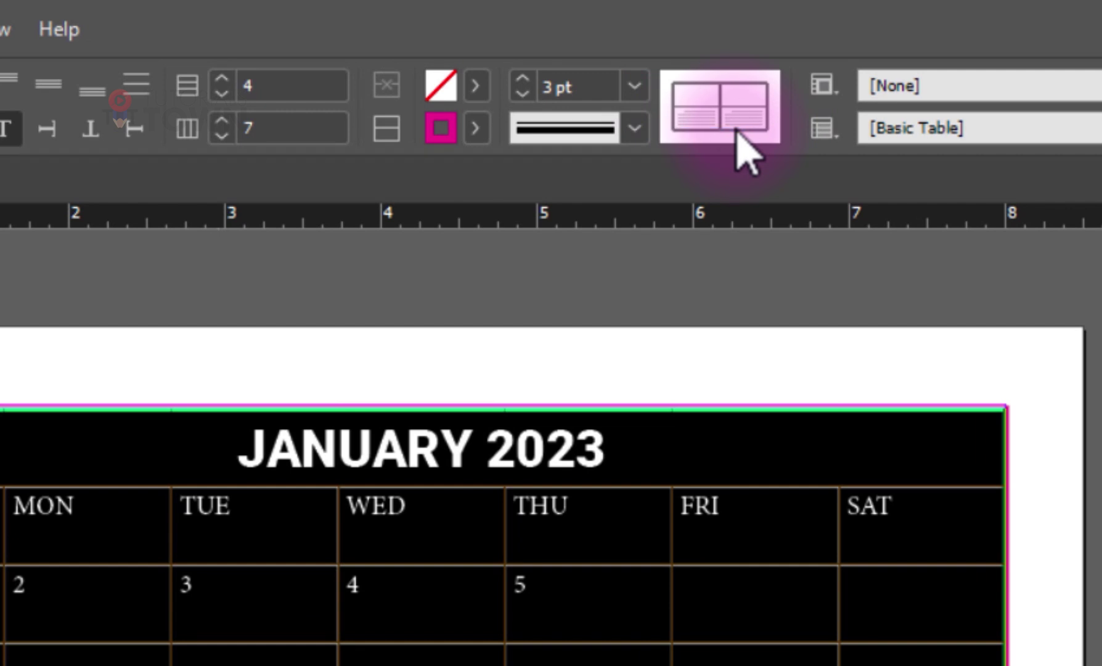
click(737, 129)
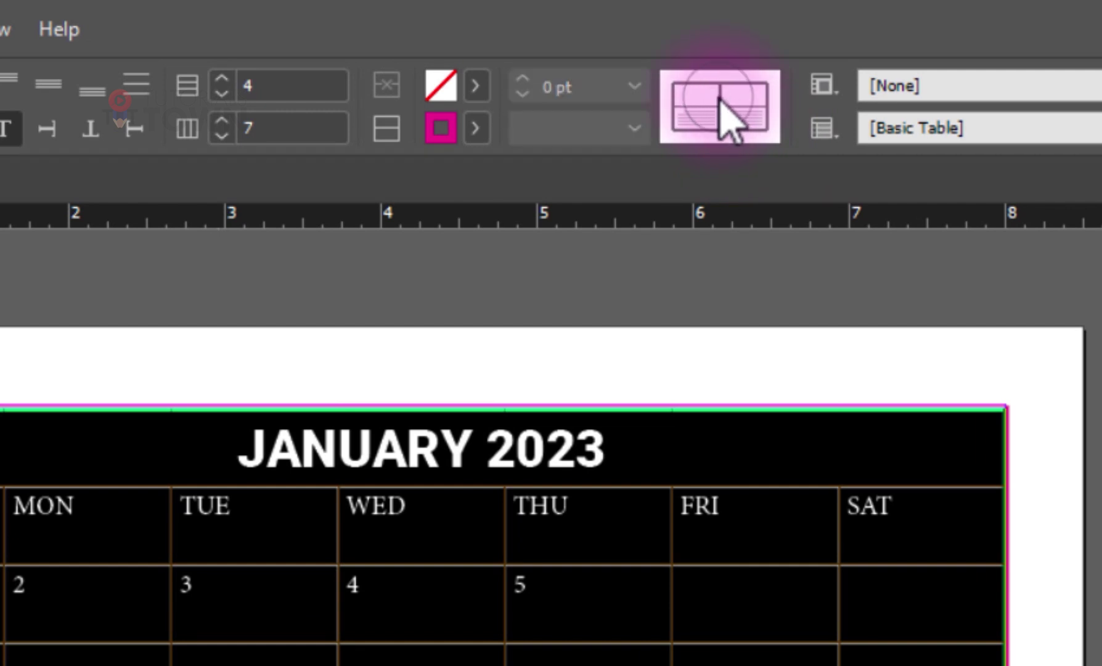
click(721, 107)
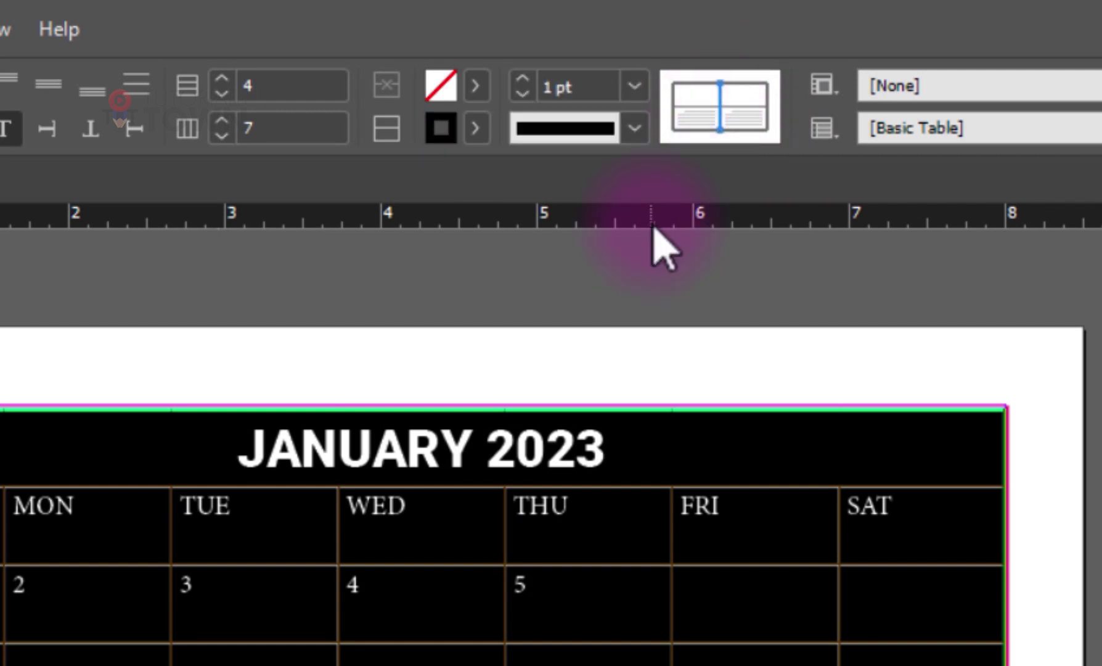
click(521, 94)
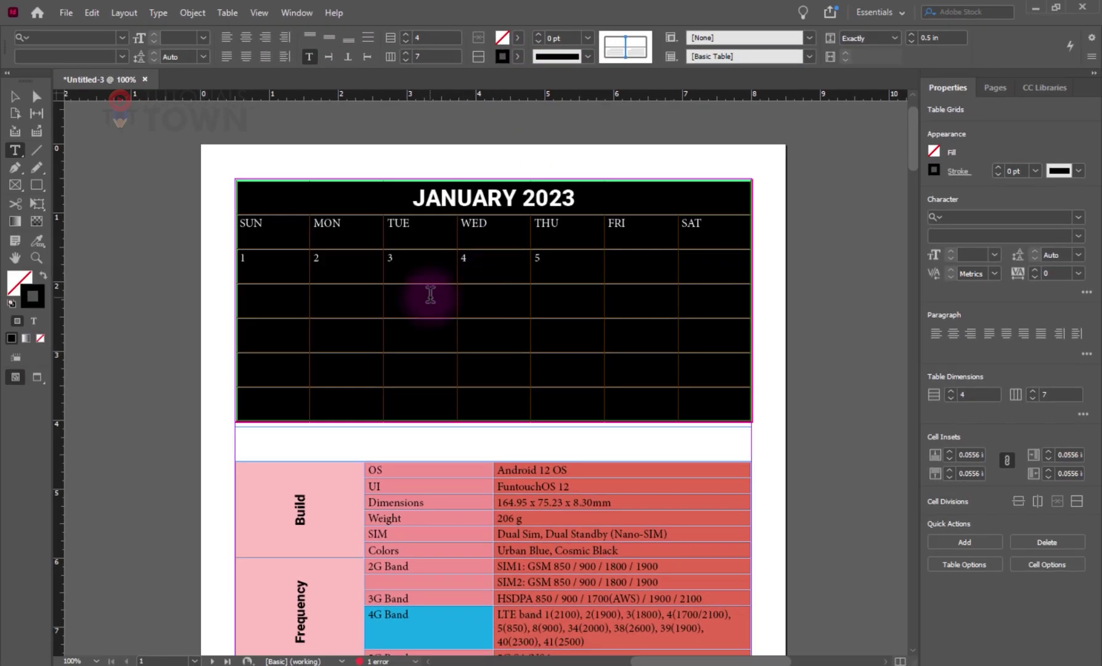
Deselect the calendar table, preview the page in presentation mode, and return to the layout view.
click(430, 294)
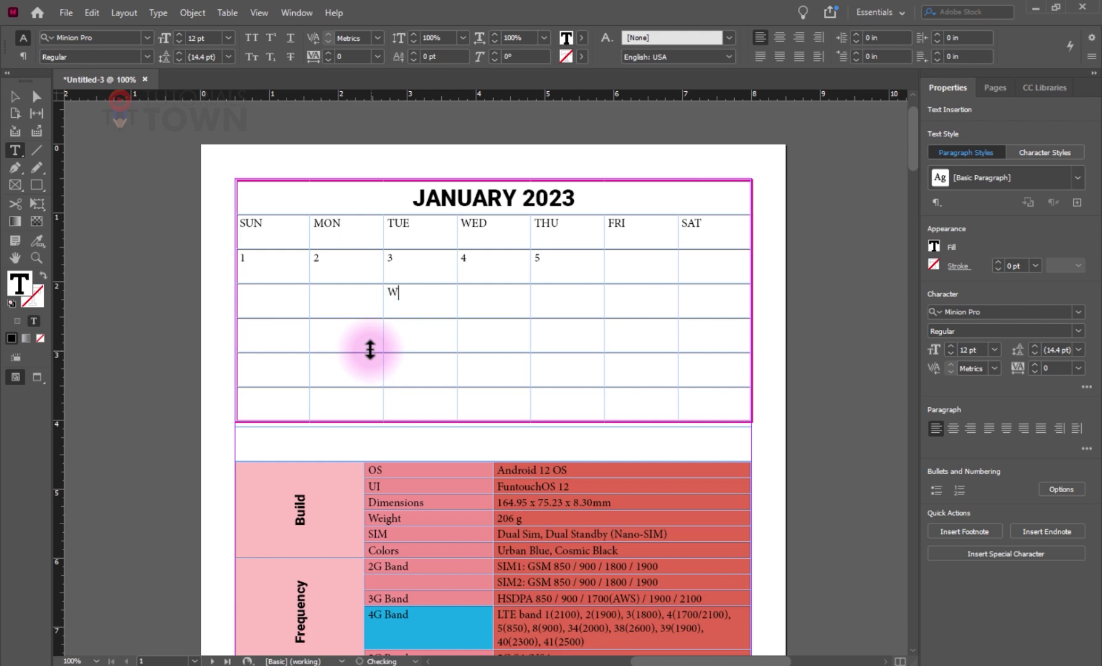
click(368, 141)
key(shift+w)
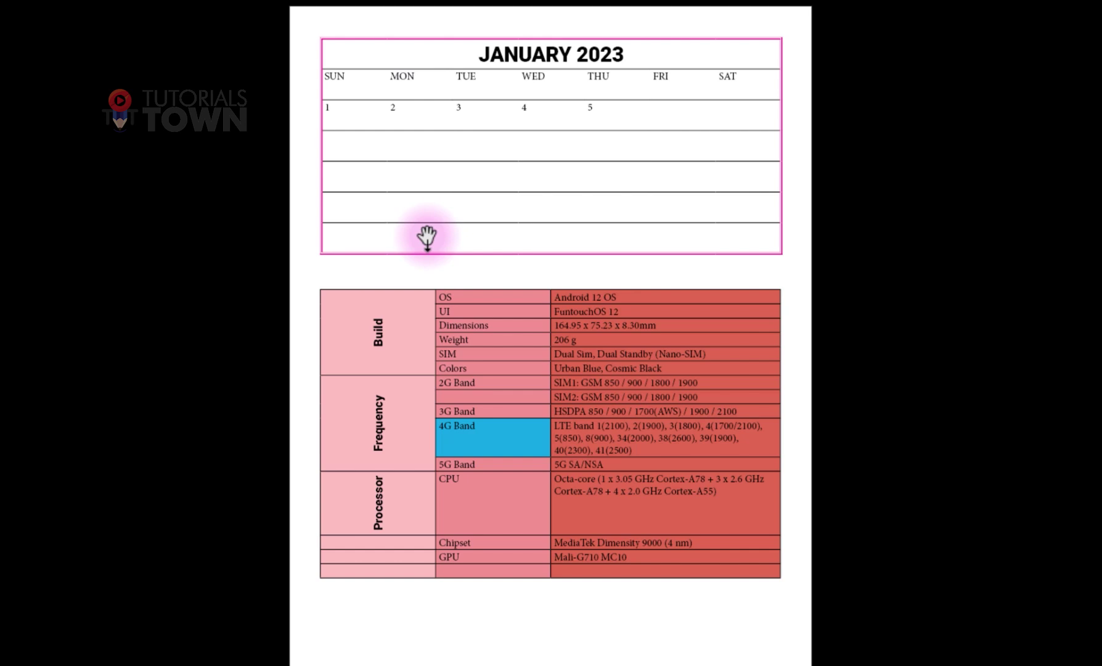
key(Escape)
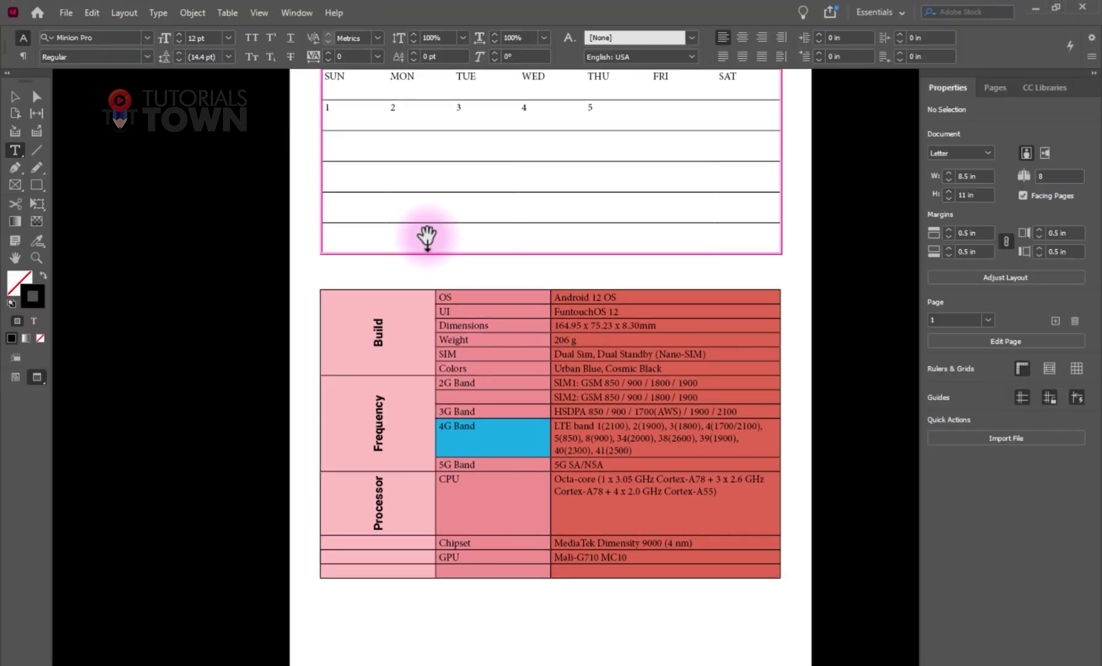